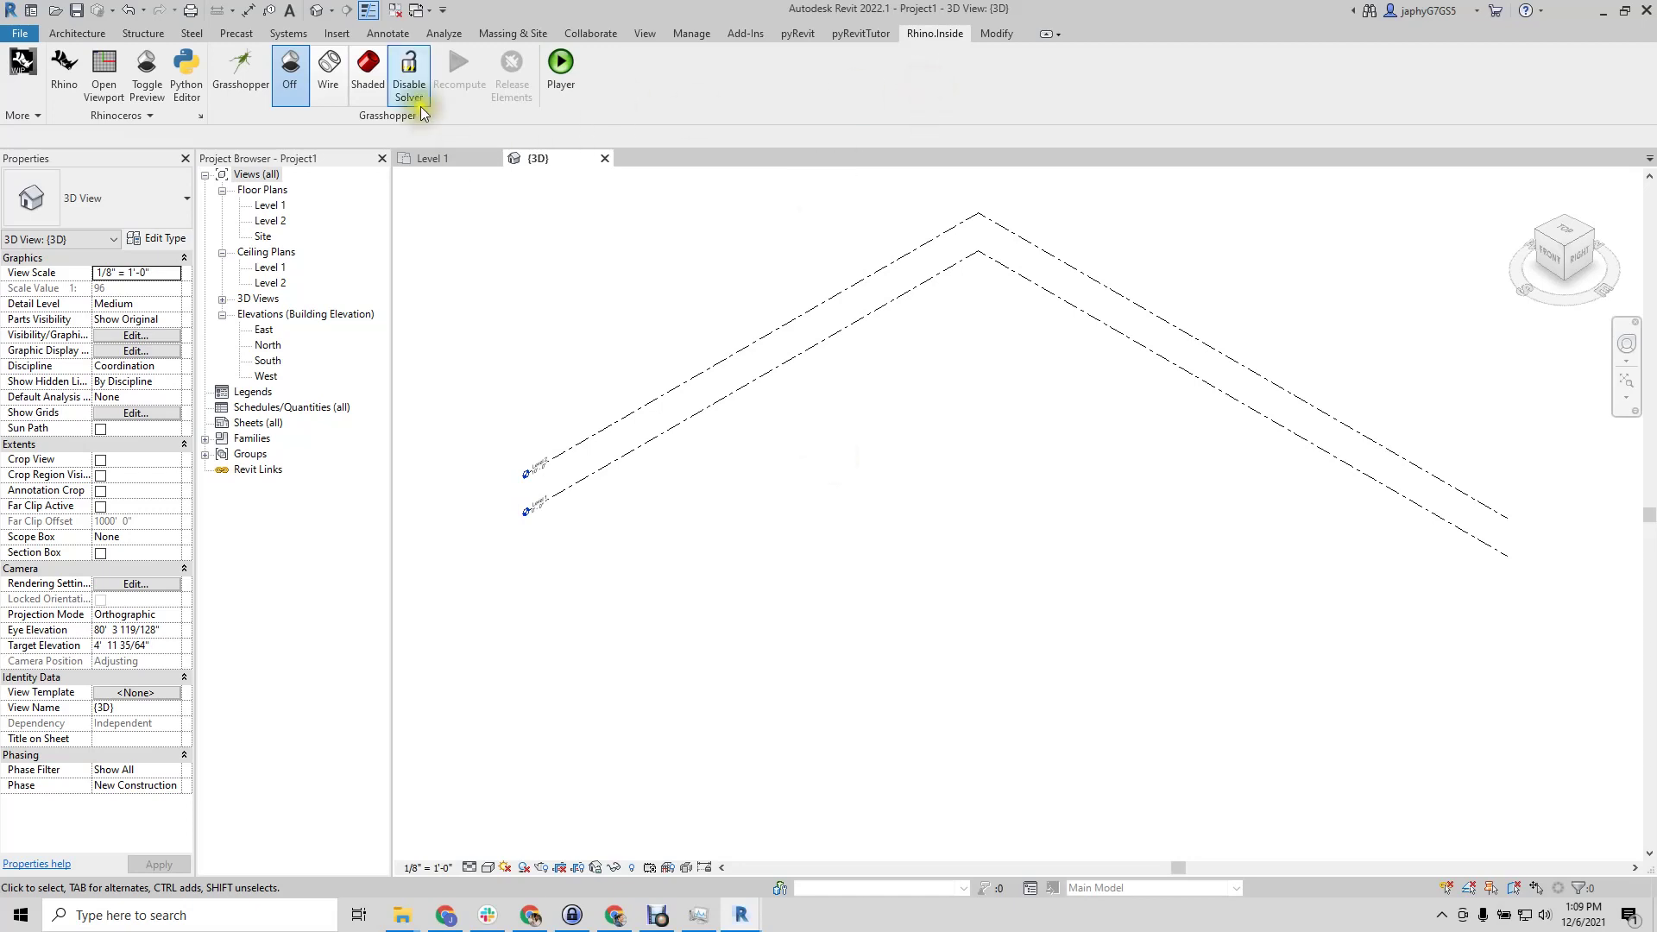
Launch Rhino from Revit, hide Grasshopper, and select the top-right panel of the grid
{"action": "left_click", "coordinate": [63, 65]}
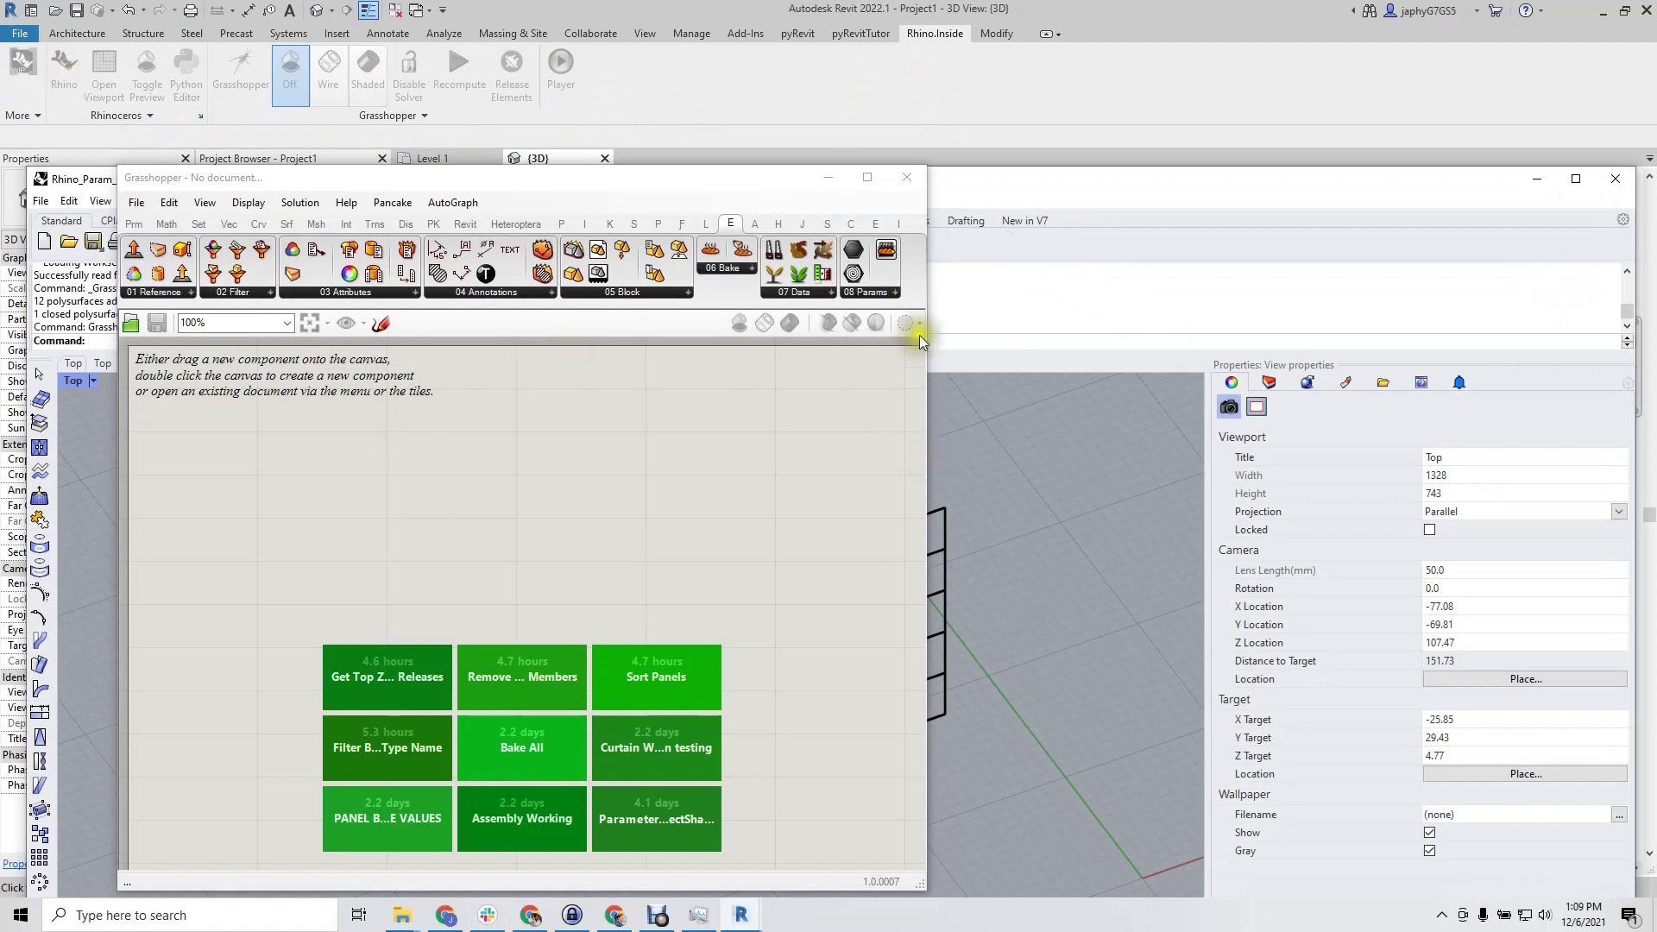
{"action": "left_click", "coordinate": [824, 178]}
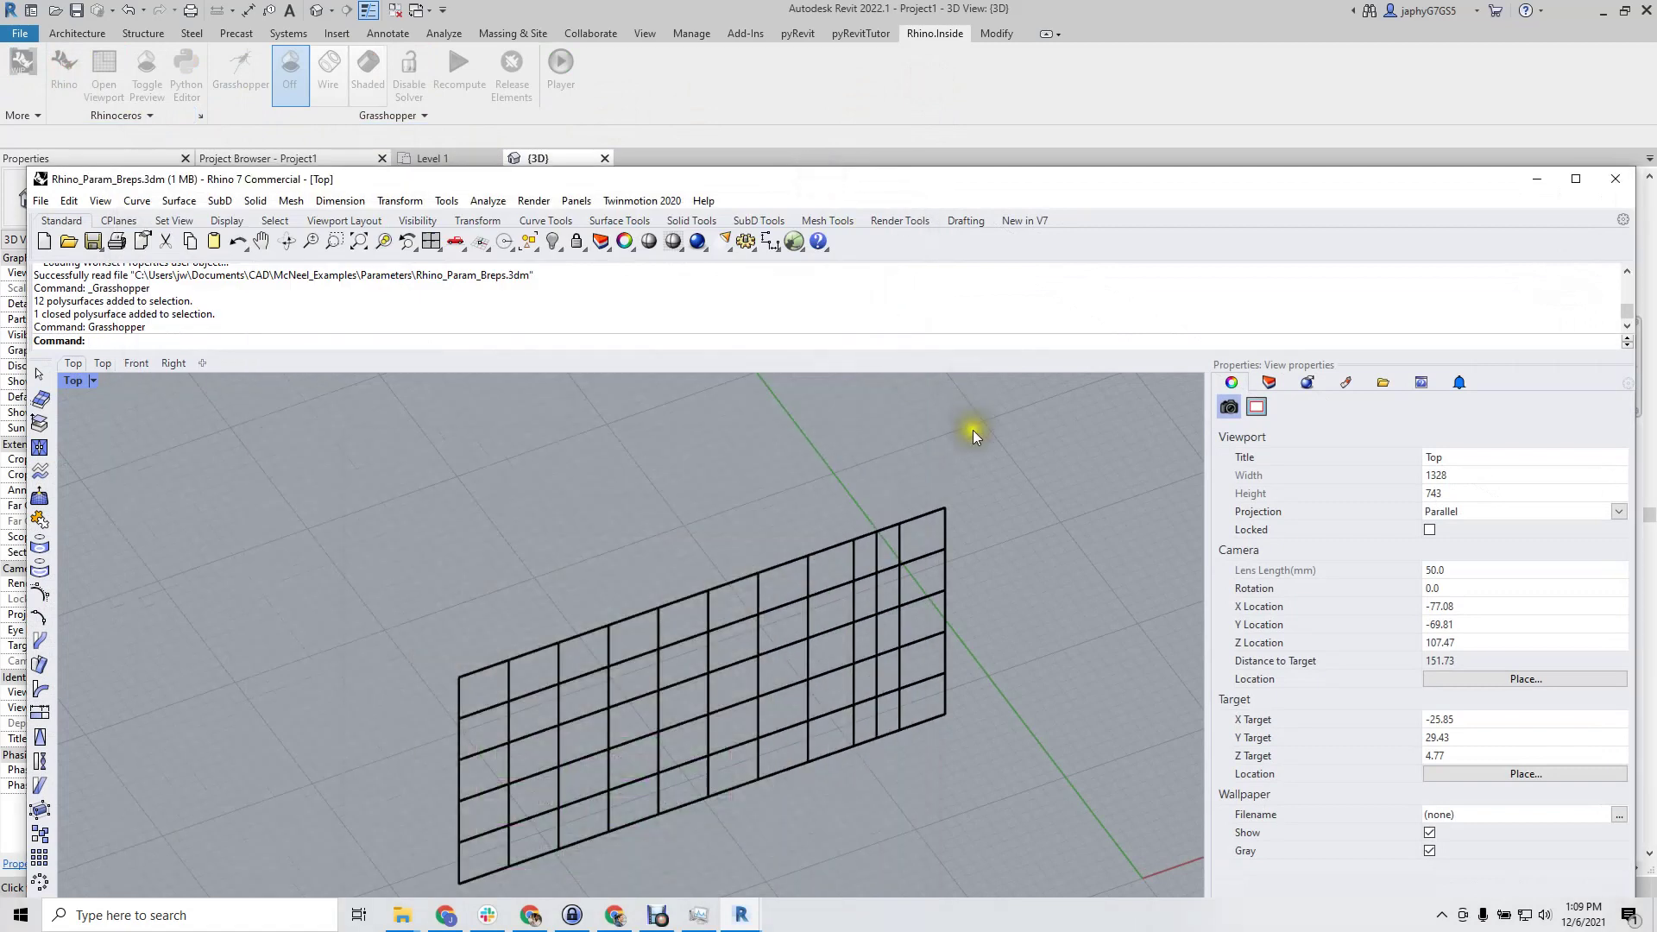
{"action": "left_click", "coordinate": [924, 513]}
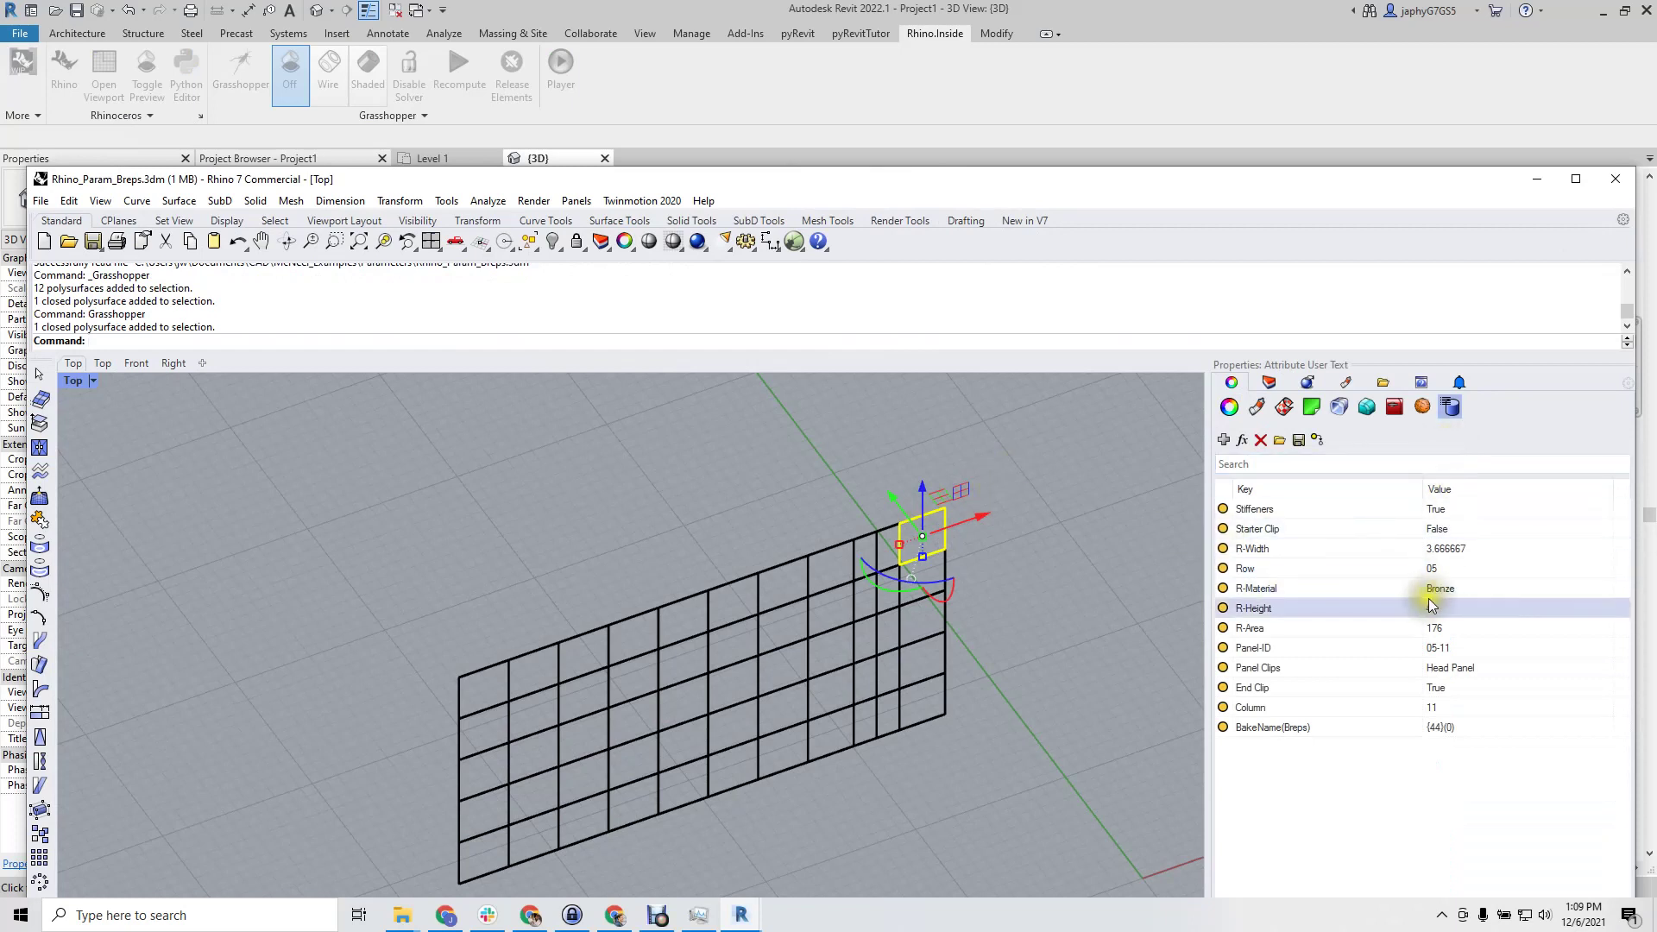
Read the panel's user text (R-Material Bronze, Panel-ID 05-11), deselect it, and return to Grasshopper
{"action": "left_click", "coordinate": [1302, 583]}
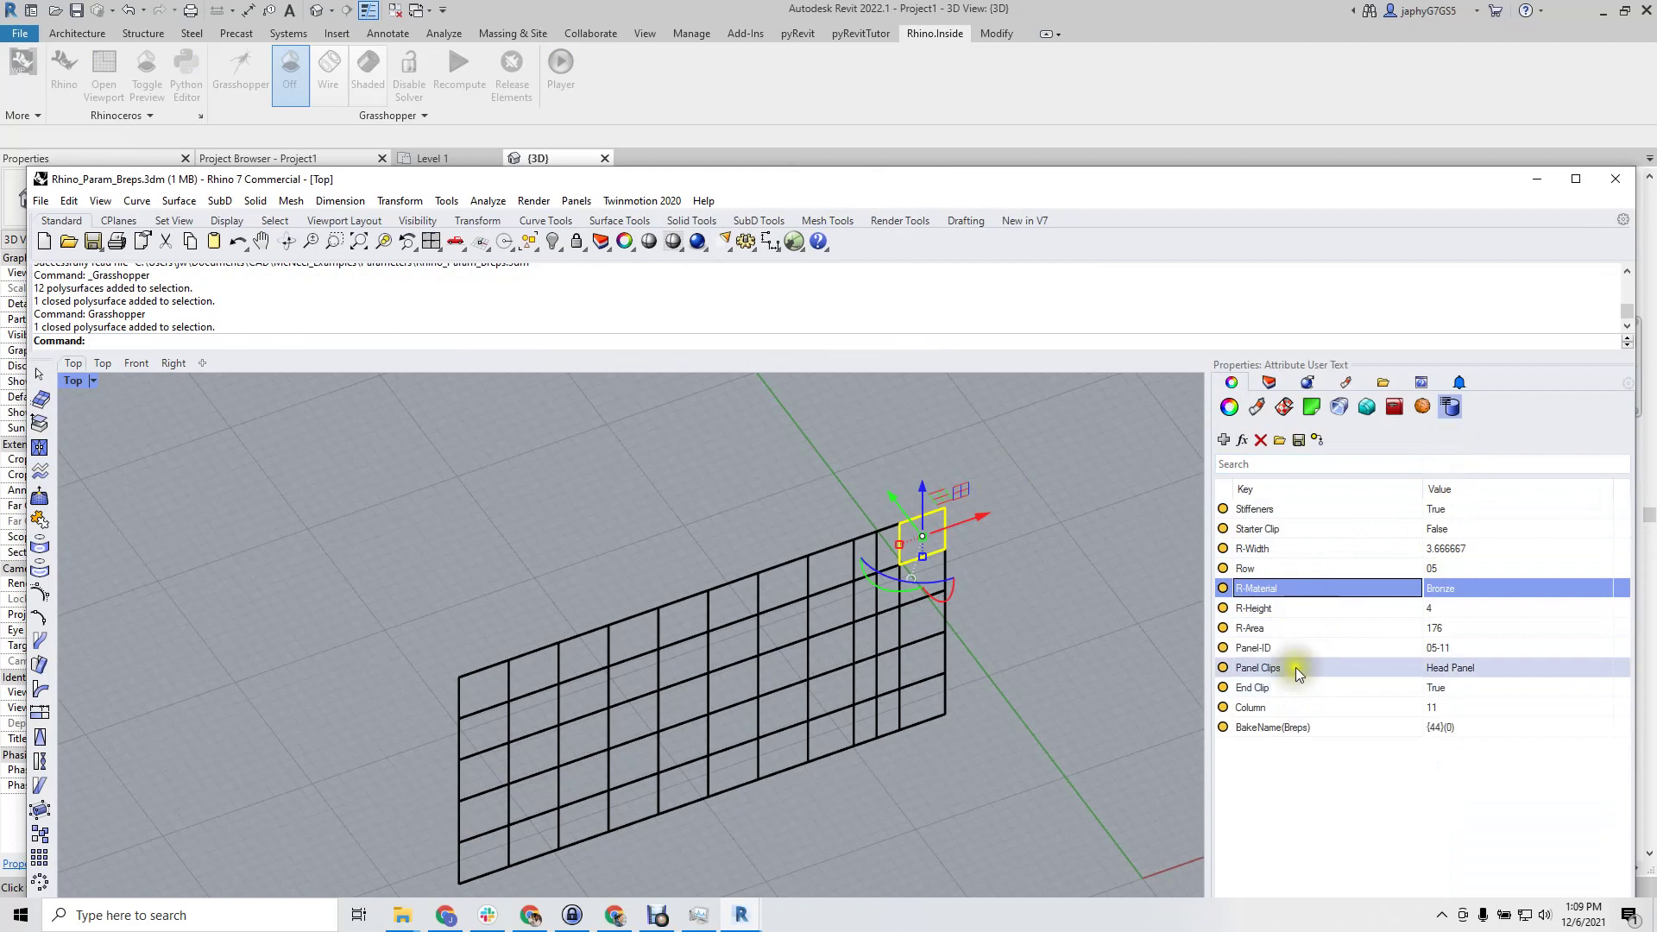
{"action": "left_click", "coordinate": [1148, 673]}
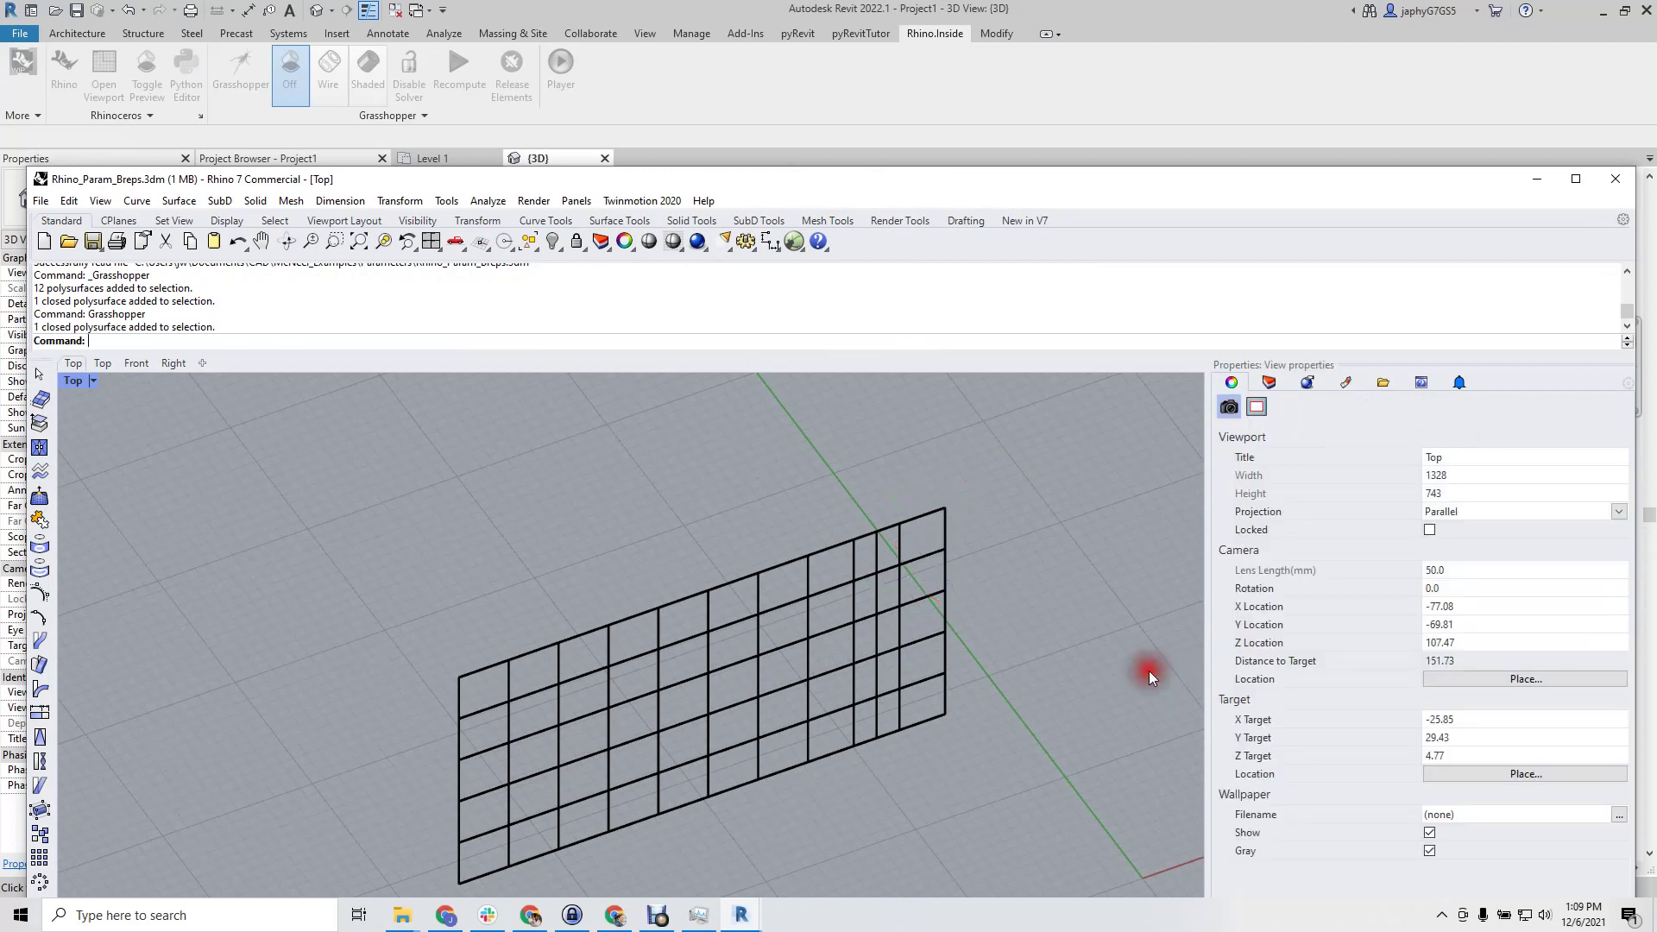
{"action": "right_click", "coordinate": [1036, 538]}
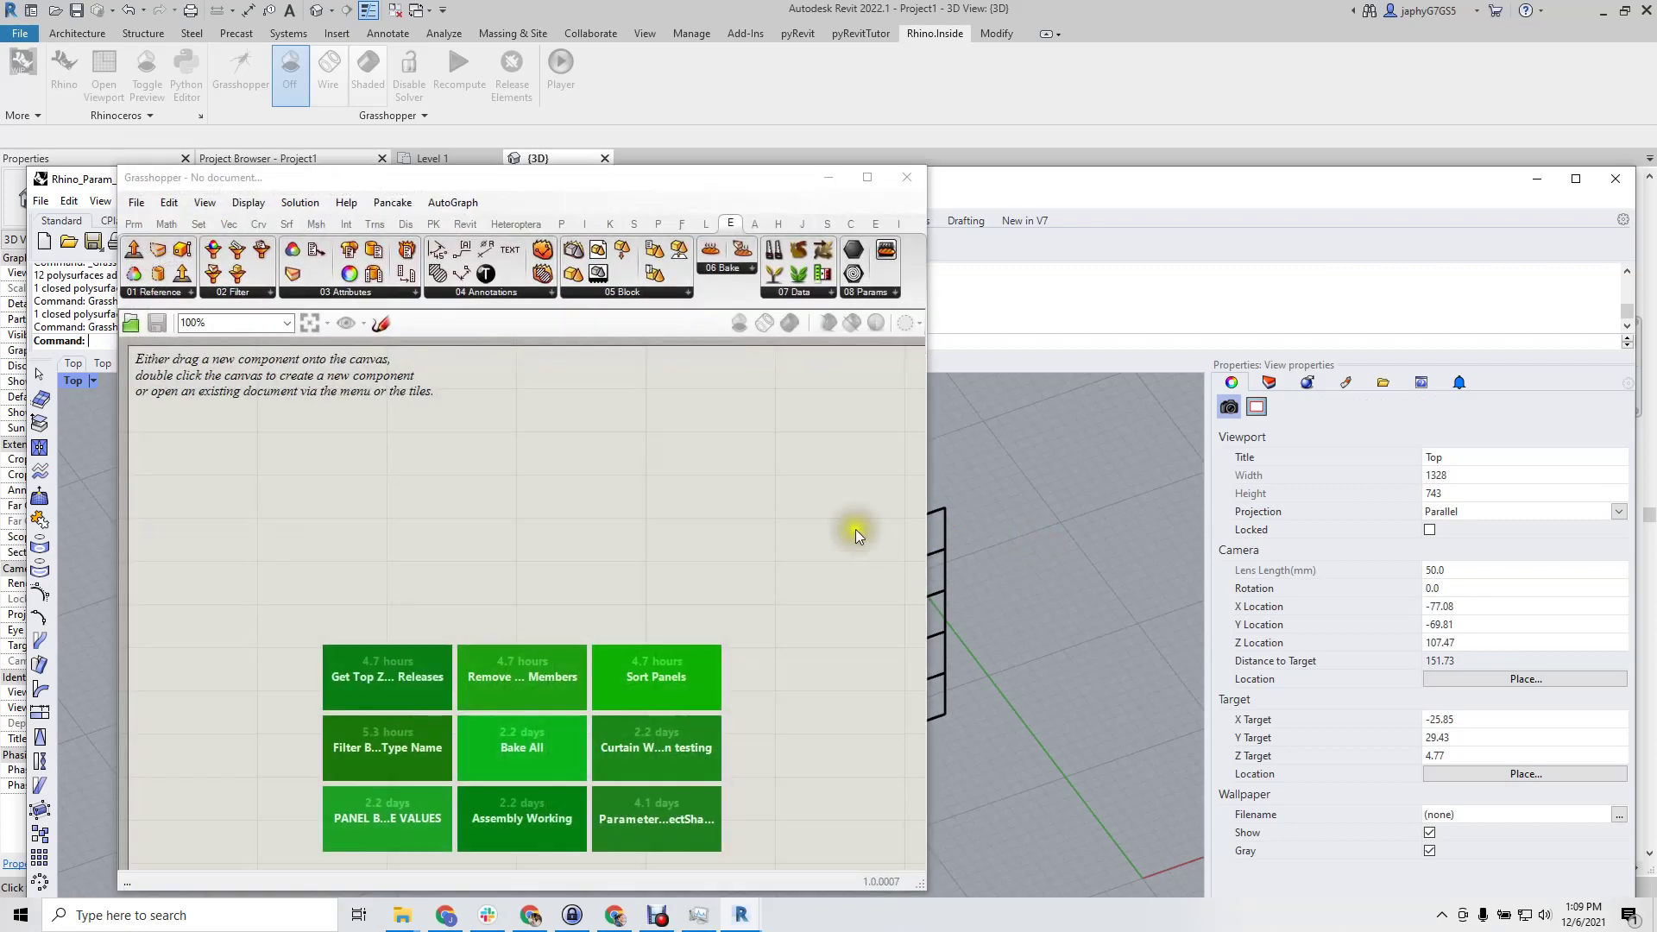
Reference the Curtain Panels layer with Reference by Layer fed by a Value List, shown as outlines
{"action": "left_click", "coordinate": [654, 531]}
{"action": "double_click", "coordinate": [654, 531]}
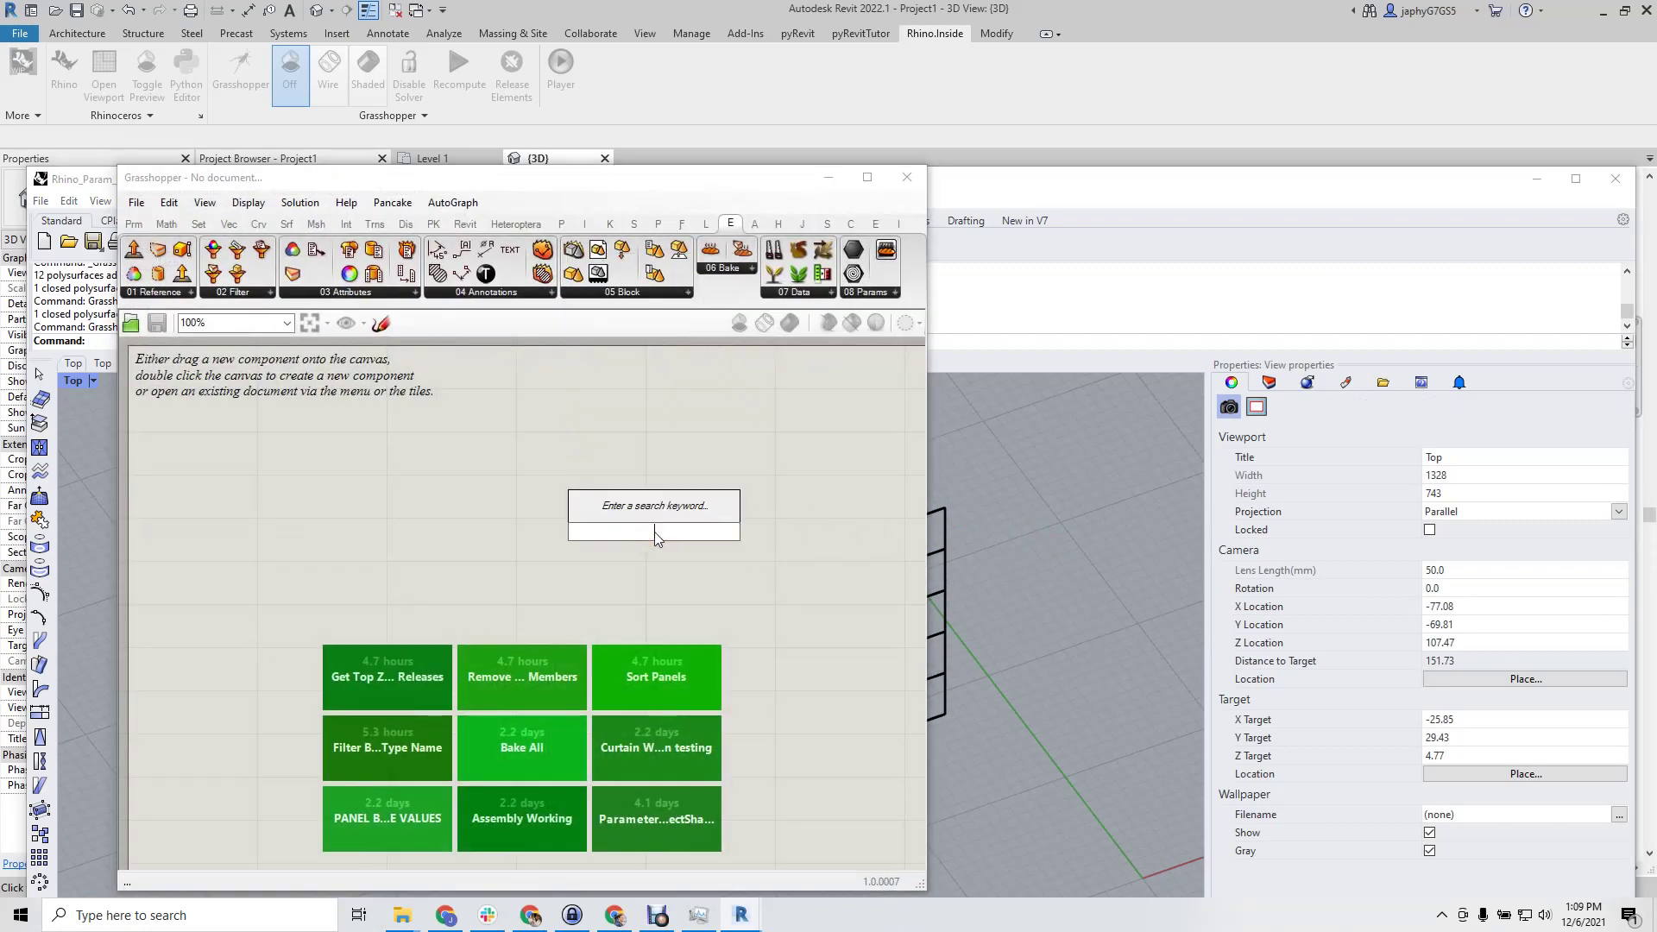
{"action": "type", "text": "ref"}
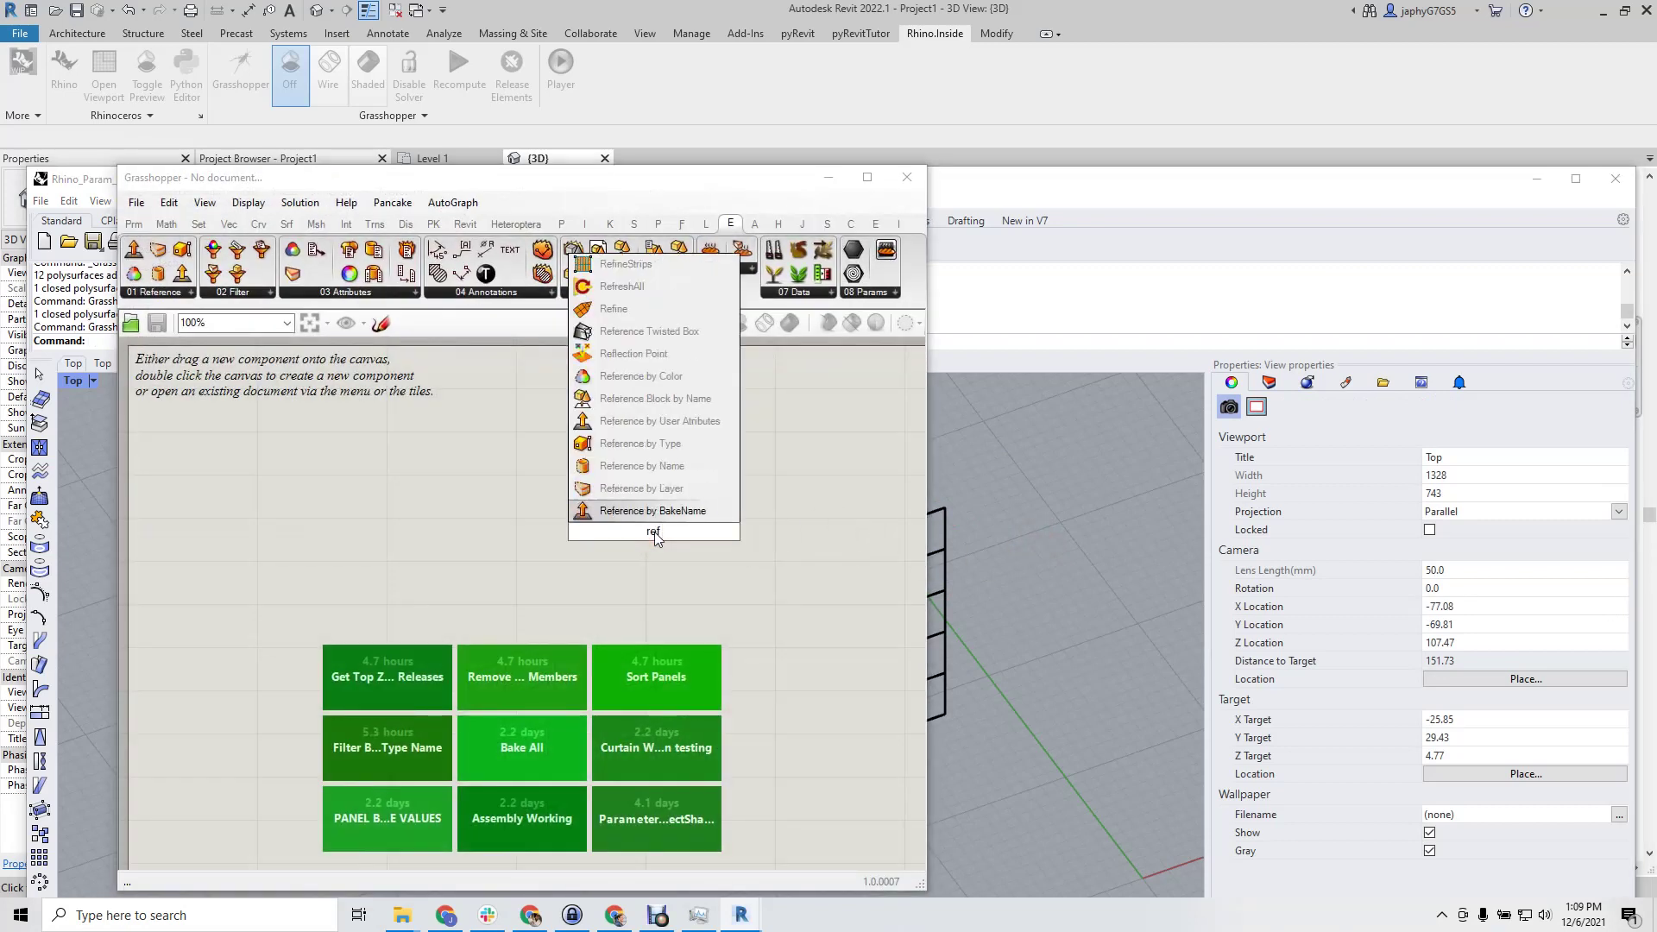
{"action": "type", "text": " lay"}
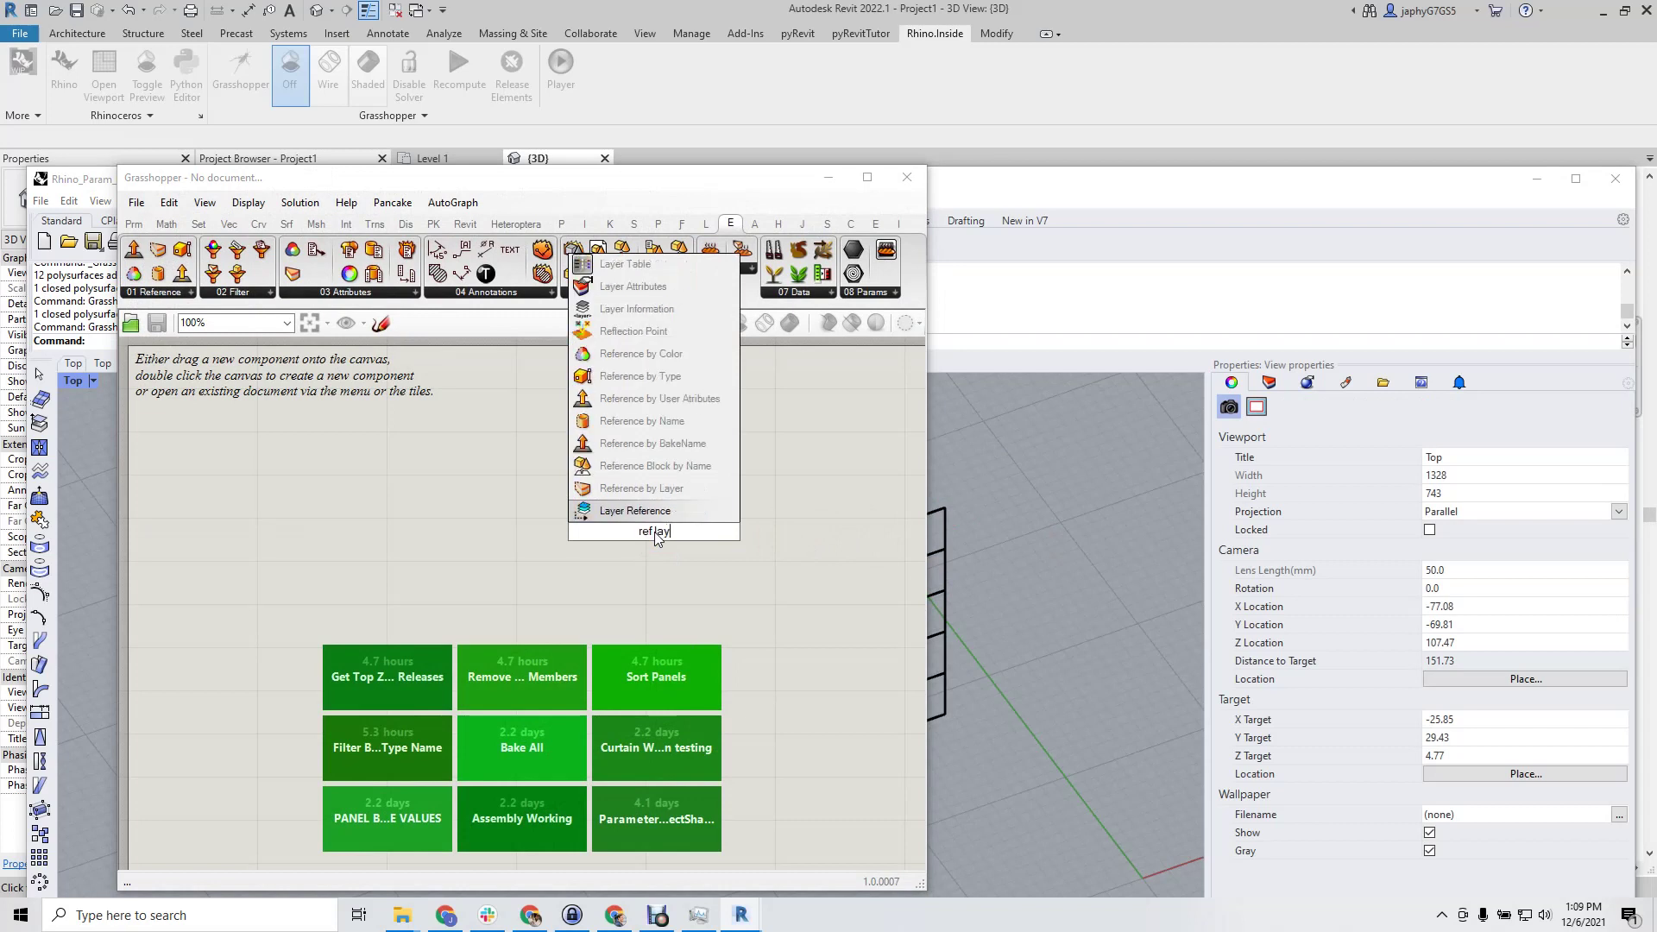
{"action": "key", "text": "Return"}
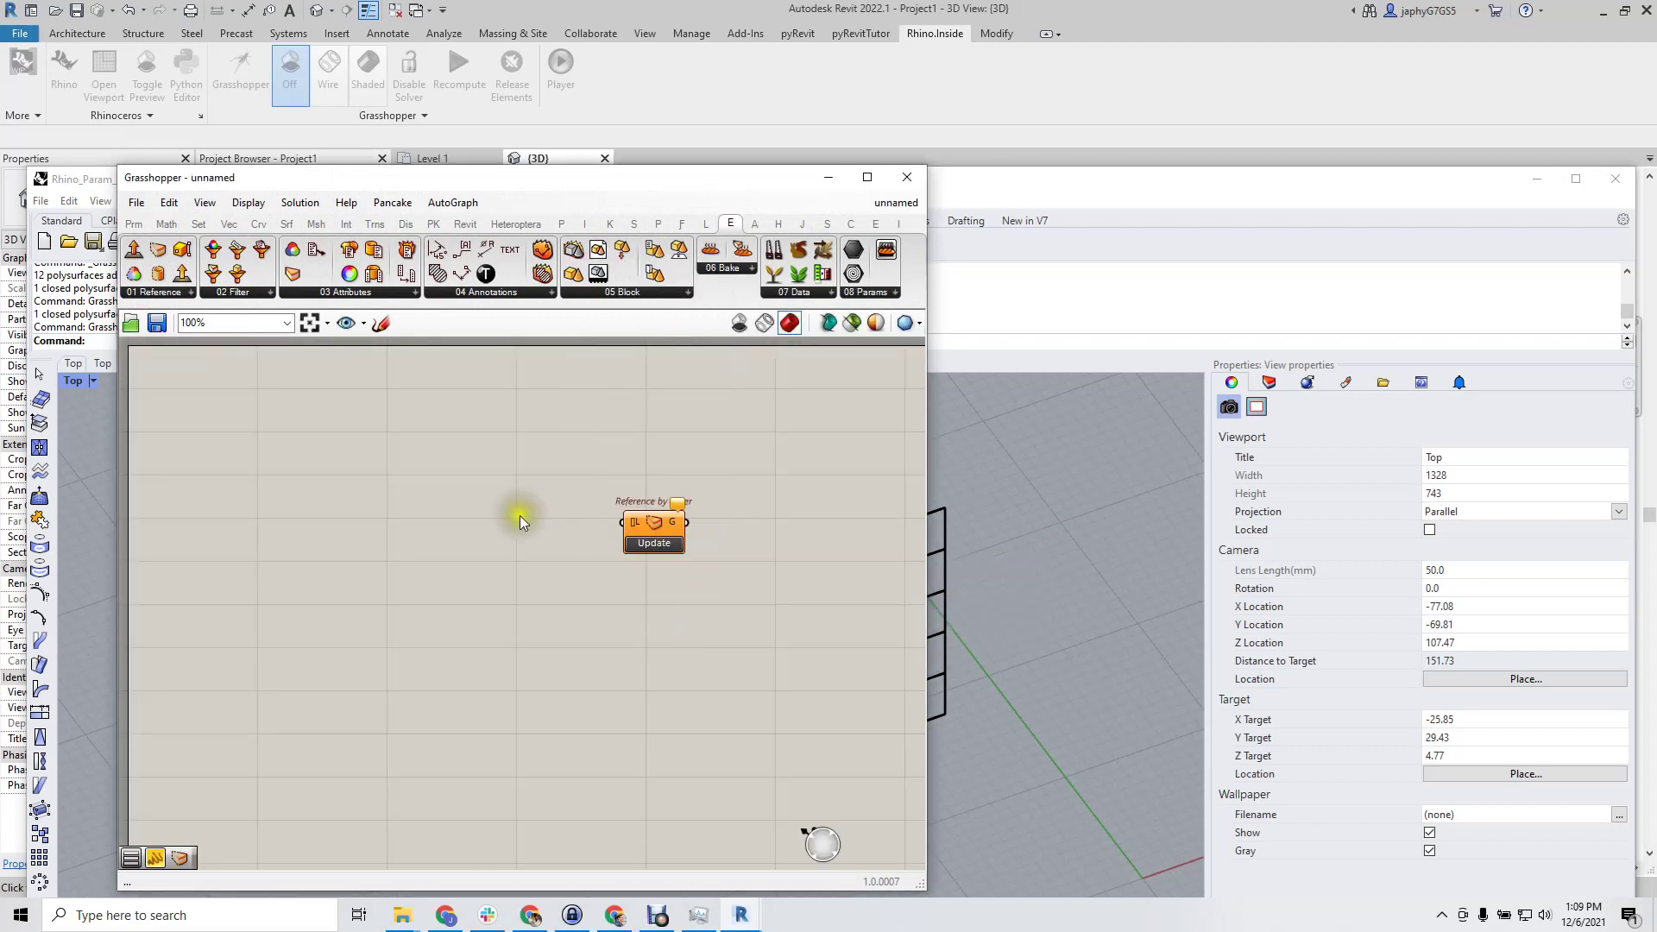
{"action": "double_click", "coordinate": [500, 524]}
{"action": "type", "text": "value list"}
{"action": "left_click", "coordinate": [503, 499]}
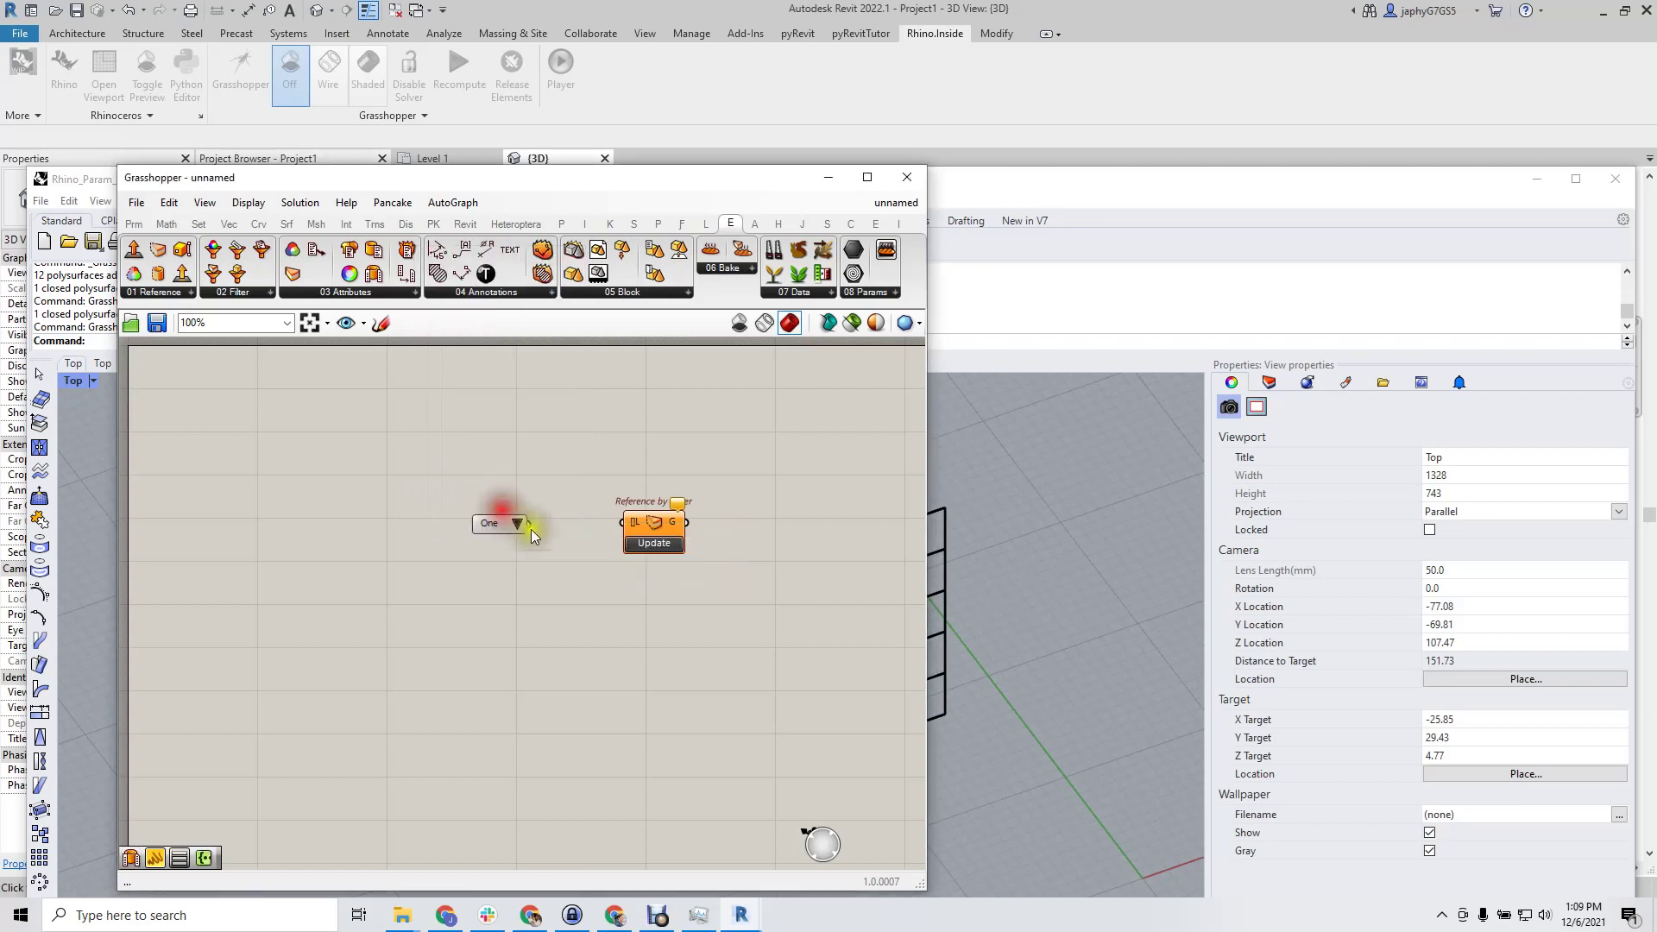
{"action": "left_click_drag", "start_coordinate": [529, 525], "coordinate": [615, 521]}
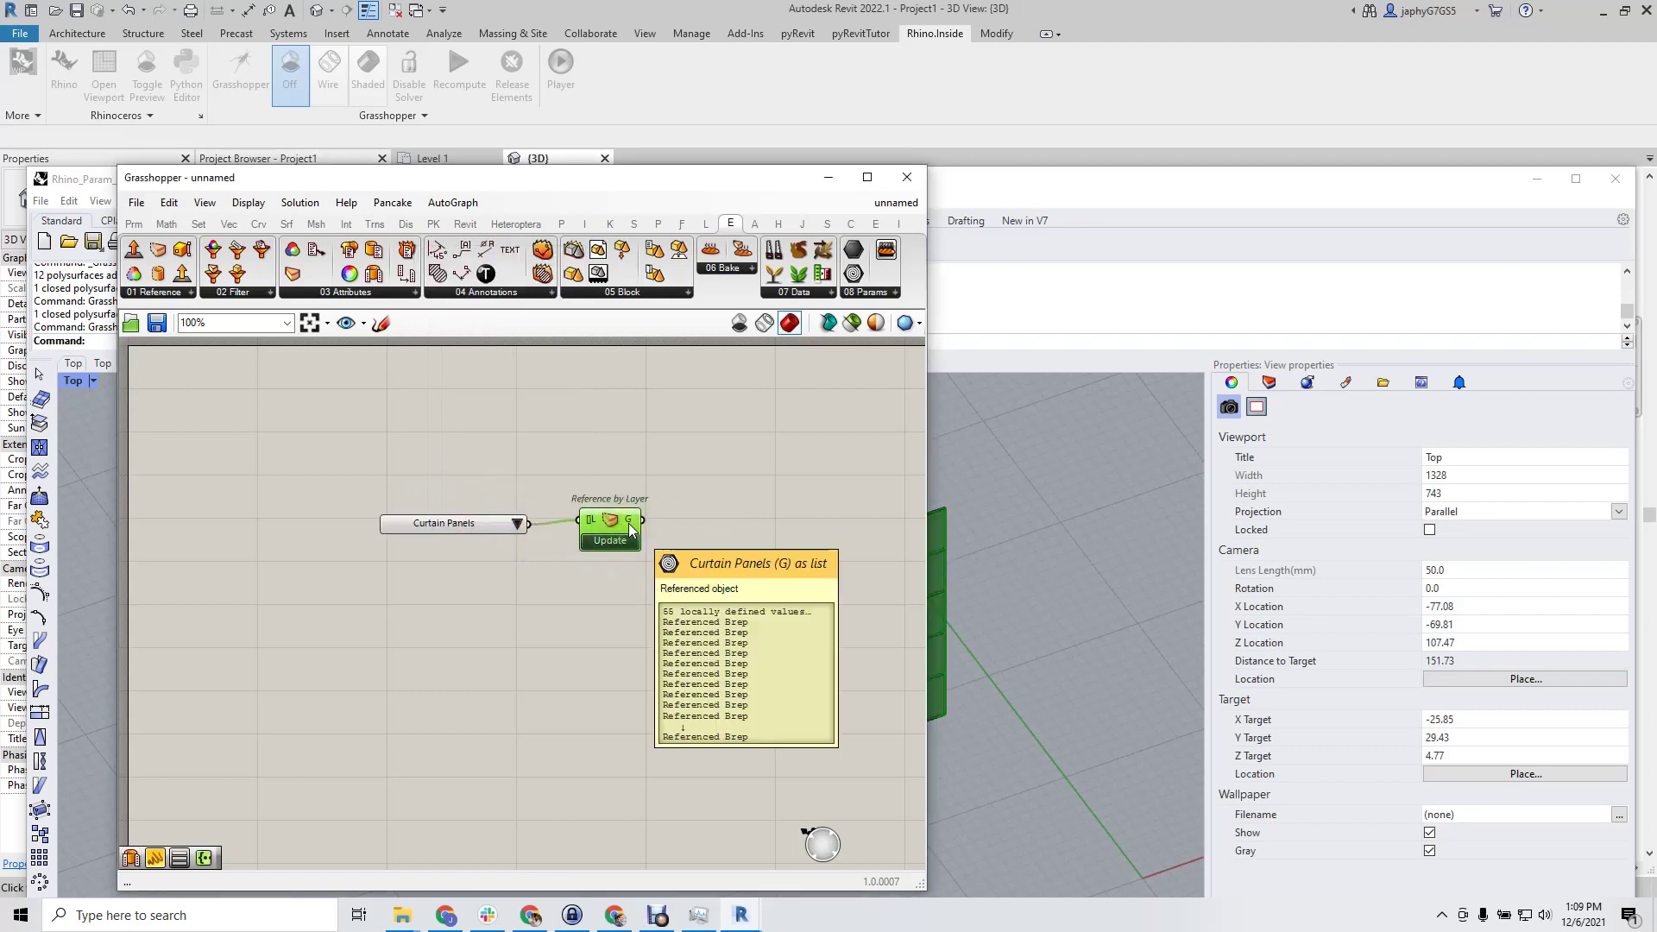
{"action": "left_click", "coordinate": [837, 375]}
{"action": "left_click", "coordinate": [737, 323]}
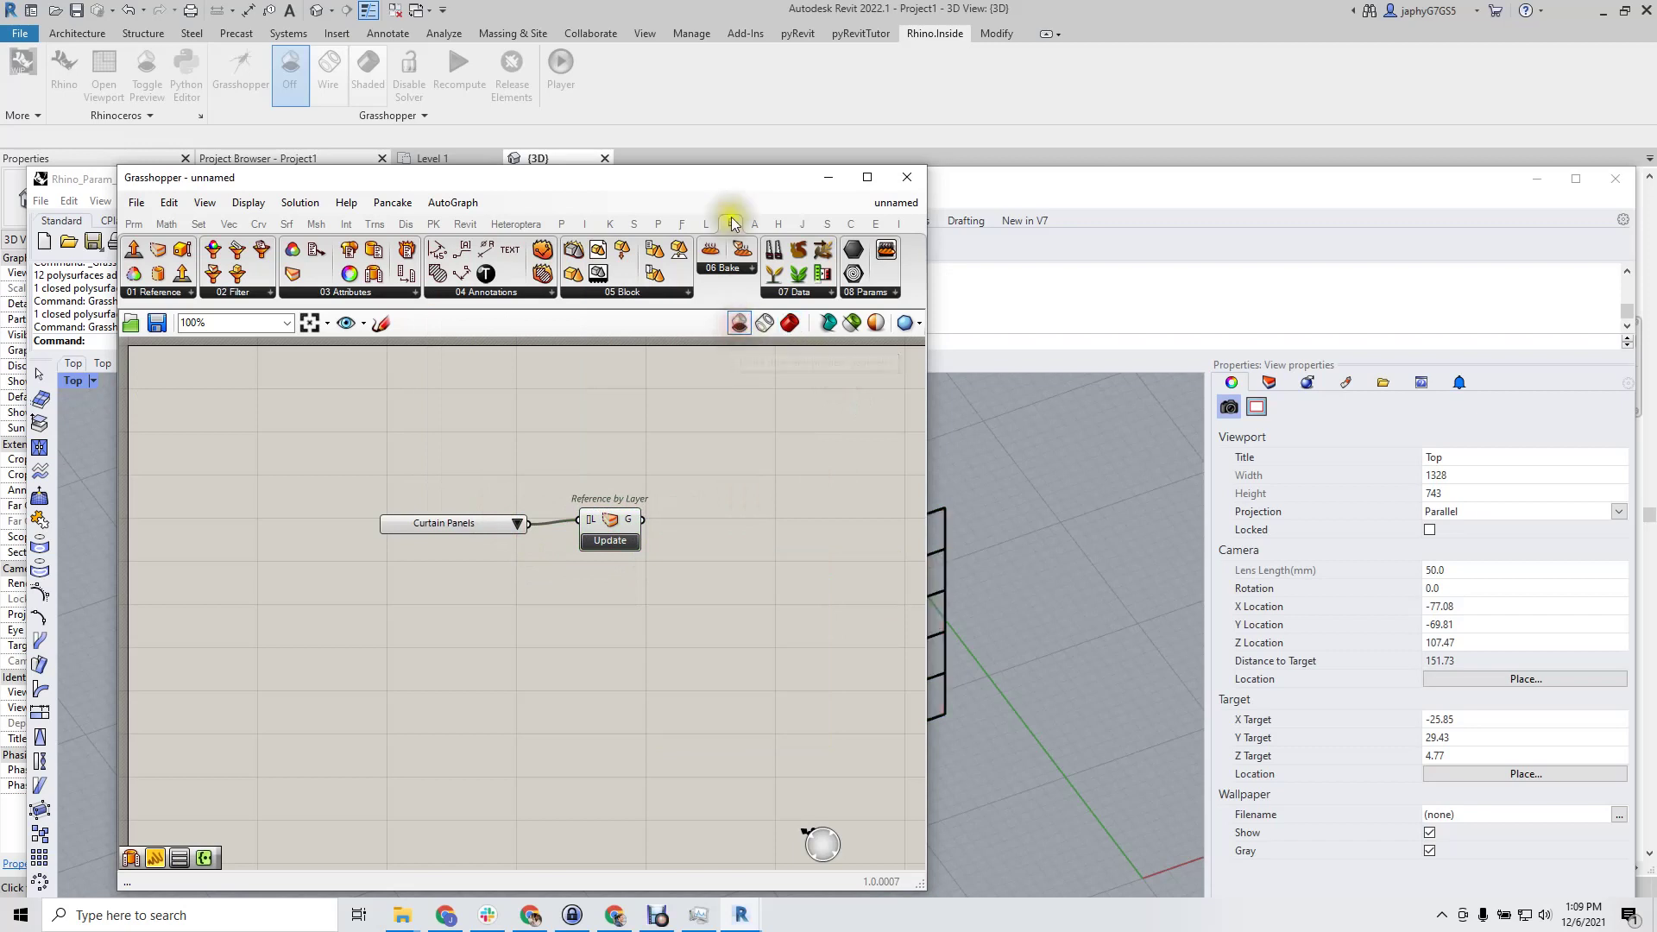
Place a Get User Value component below the layer reference
{"action": "left_click_drag", "start_coordinate": [711, 177], "coordinate": [644, 178]}
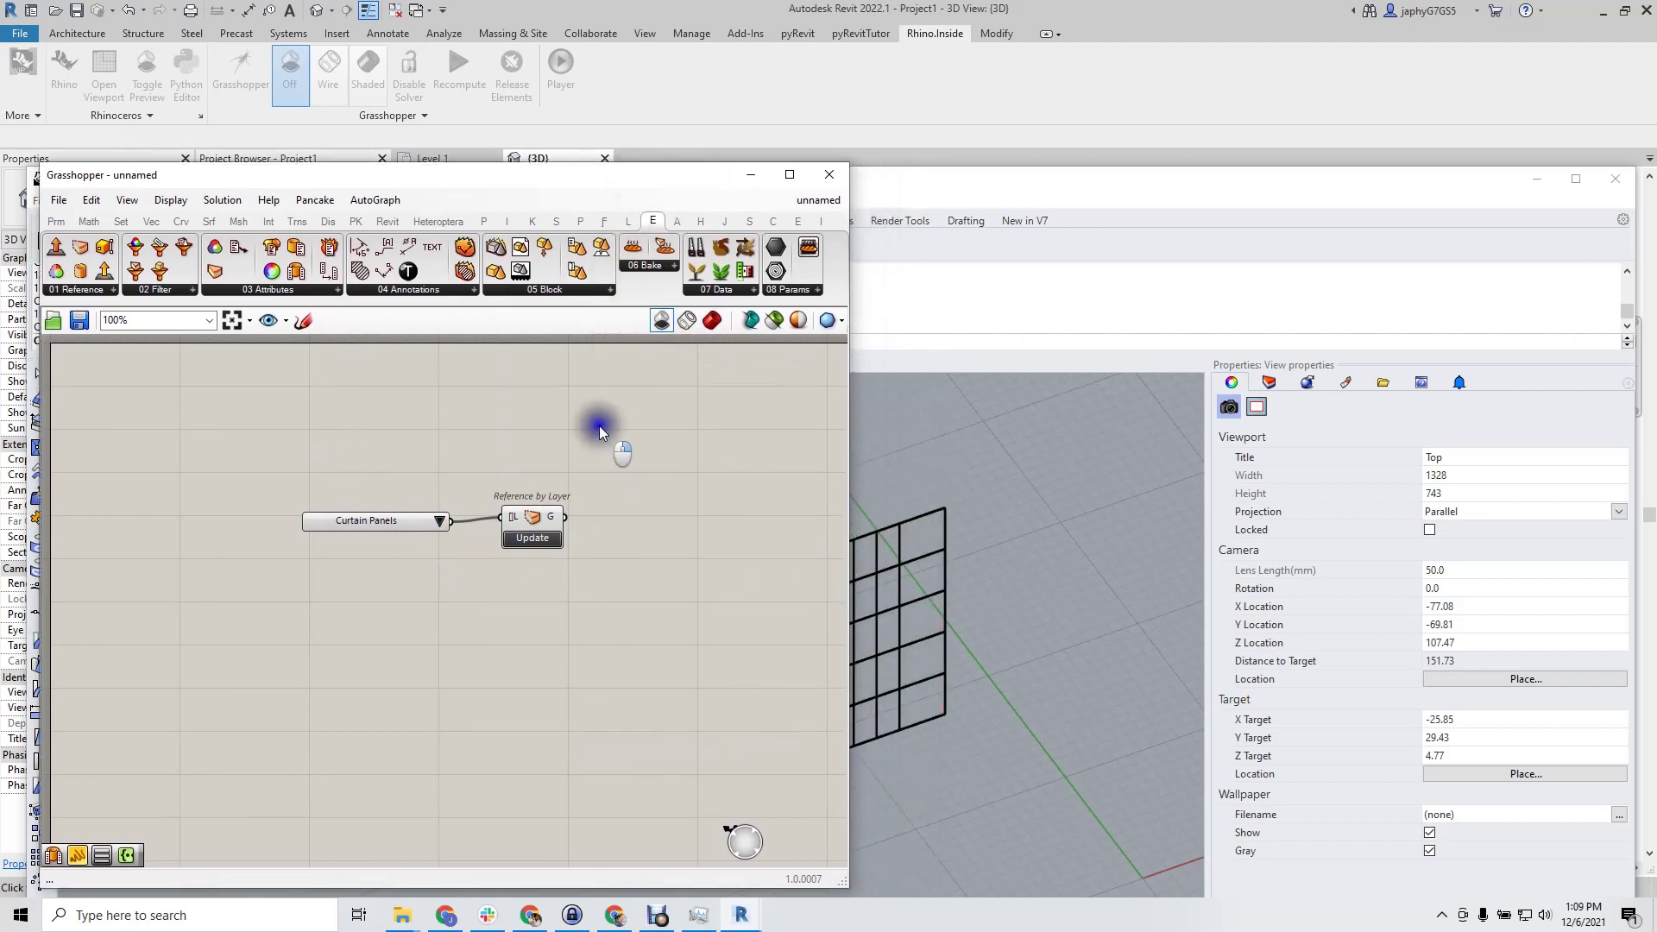
{"action": "right_click_drag", "start_coordinate": [602, 433], "coordinate": [453, 629]}
{"action": "double_click", "coordinate": [454, 632]}
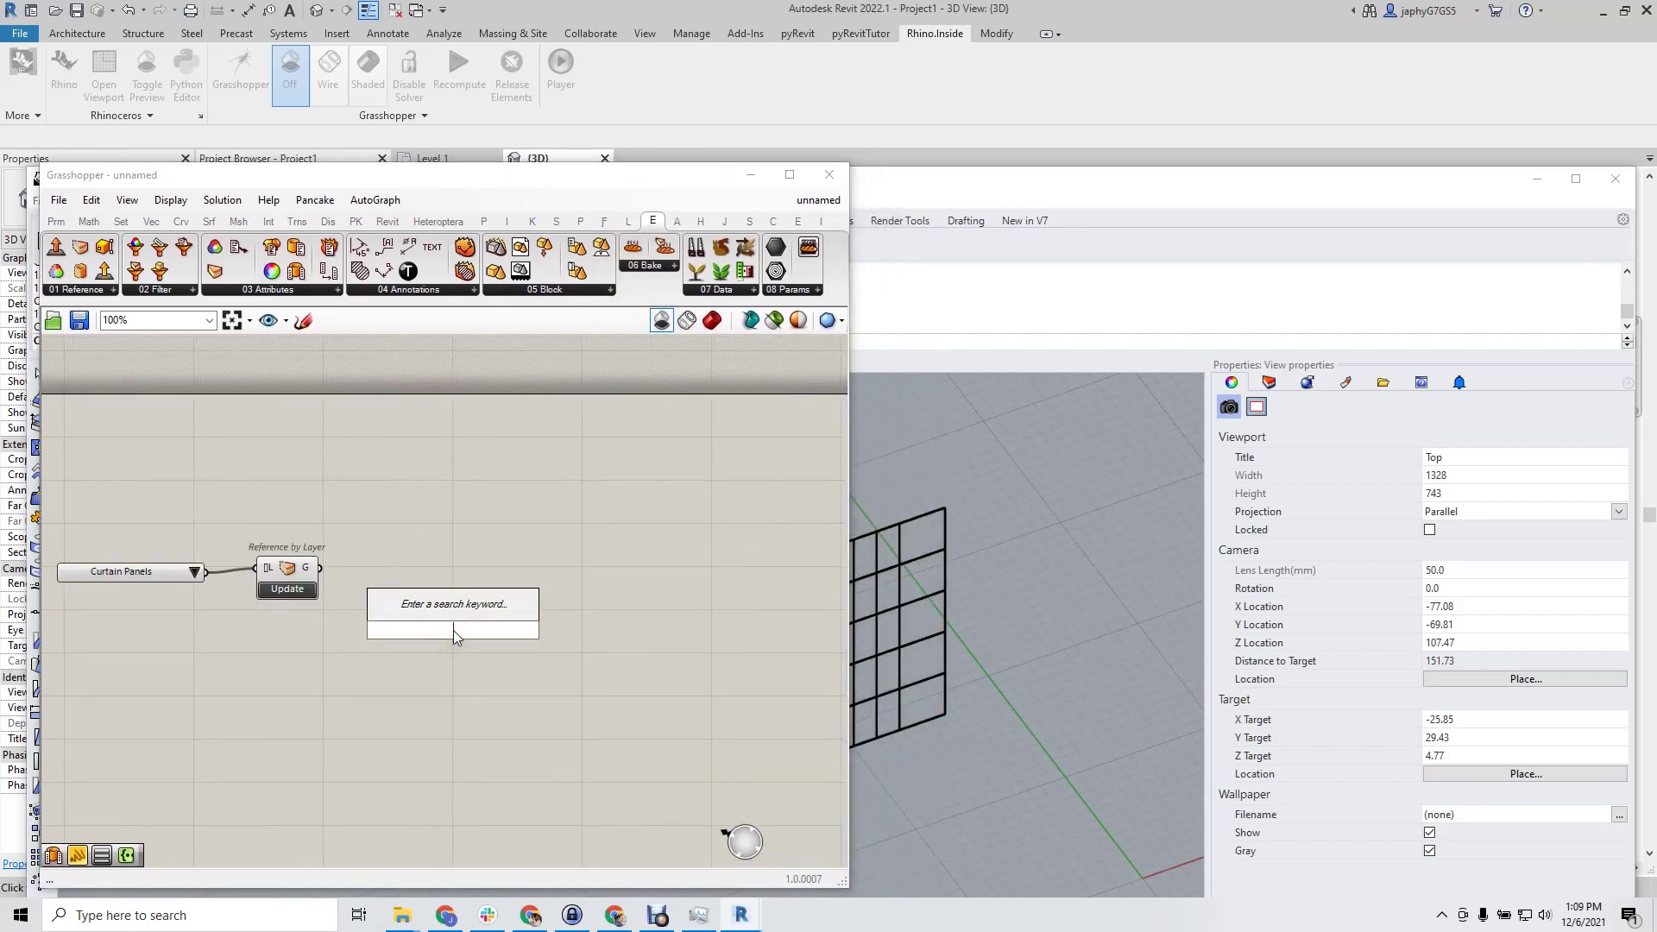
{"action": "type", "text": "get us"}
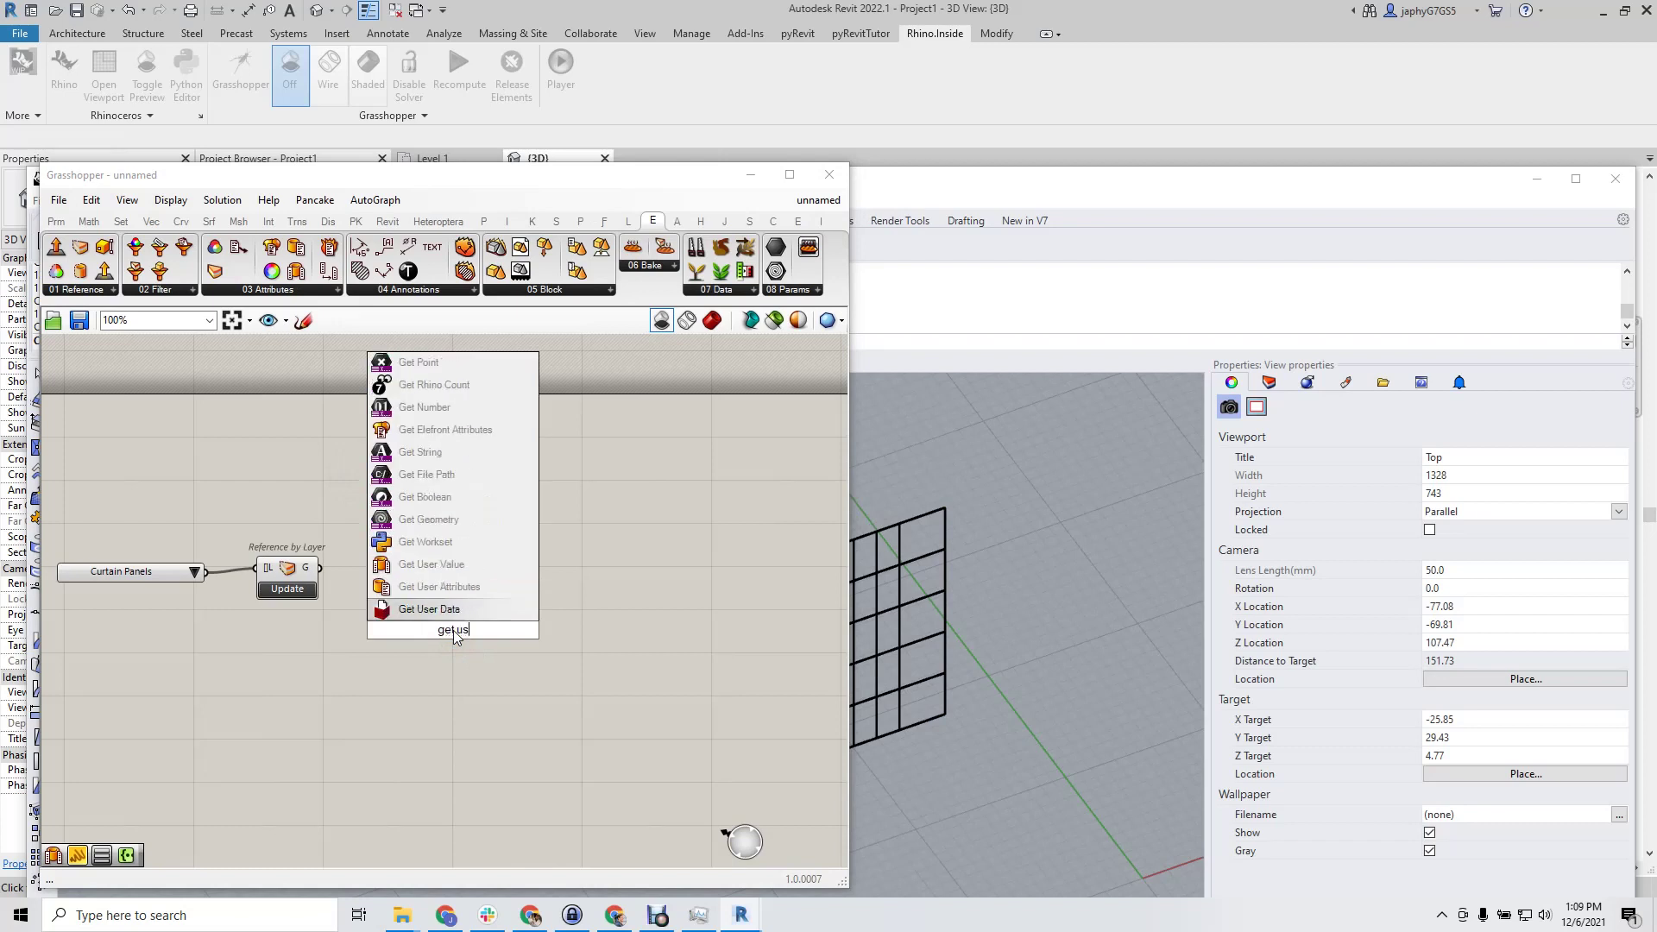
{"action": "type", "text": " va"}
{"action": "key", "text": "Return"}
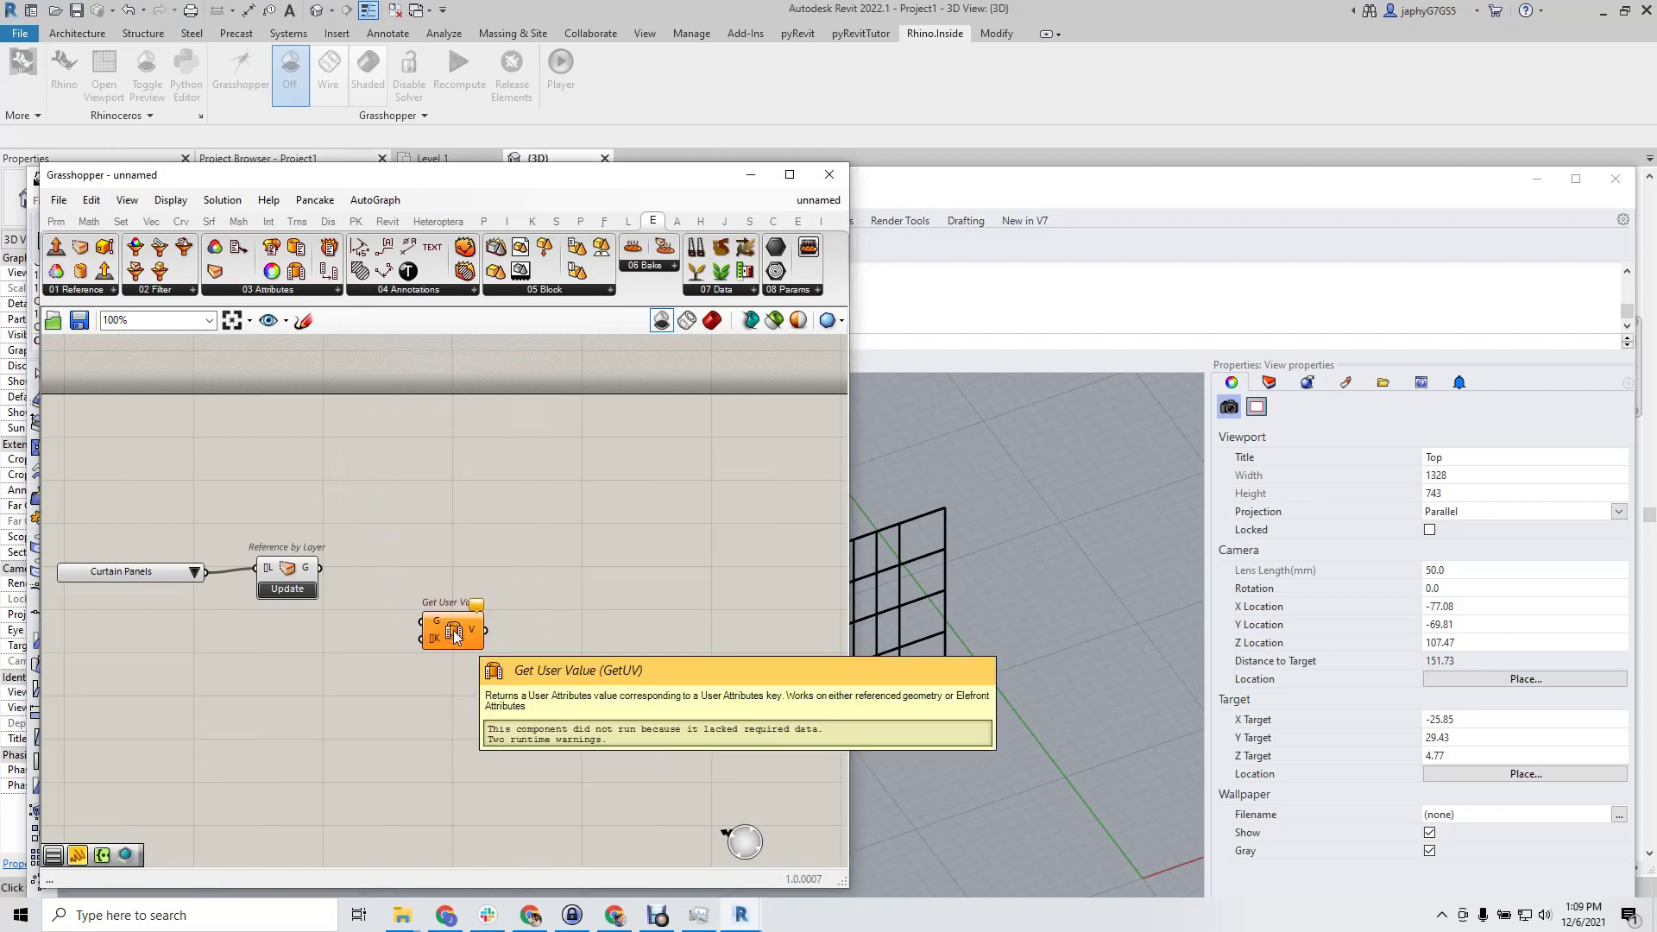
{"action": "left_click_drag", "start_coordinate": [339, 588], "coordinate": [398, 675]}
{"action": "left_click", "coordinate": [456, 637]}
Key Get User Value with a Value List set to R-Material
{"action": "double_click", "coordinate": [293, 687]}
{"action": "type", "text": "val"}
{"action": "key", "text": "Return"}
{"action": "left_click", "coordinate": [311, 689]}
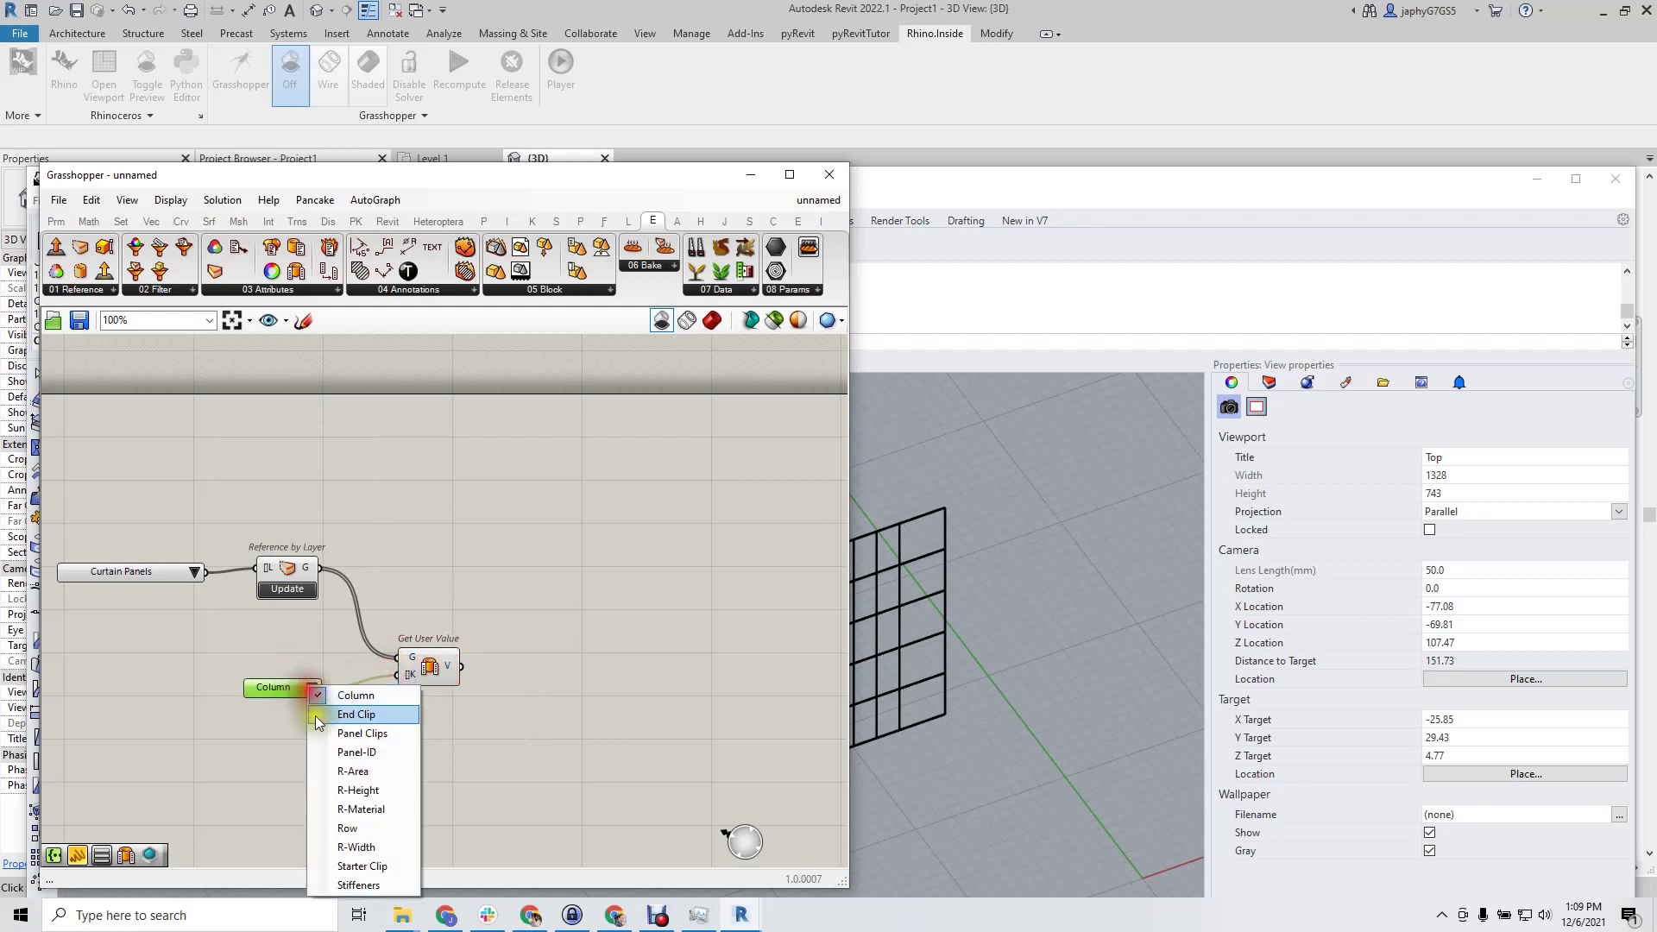
{"action": "left_click", "coordinate": [366, 808]}
Add a Create Set component fed with the R-Material values
{"action": "mouse_move", "coordinate": [446, 665]}
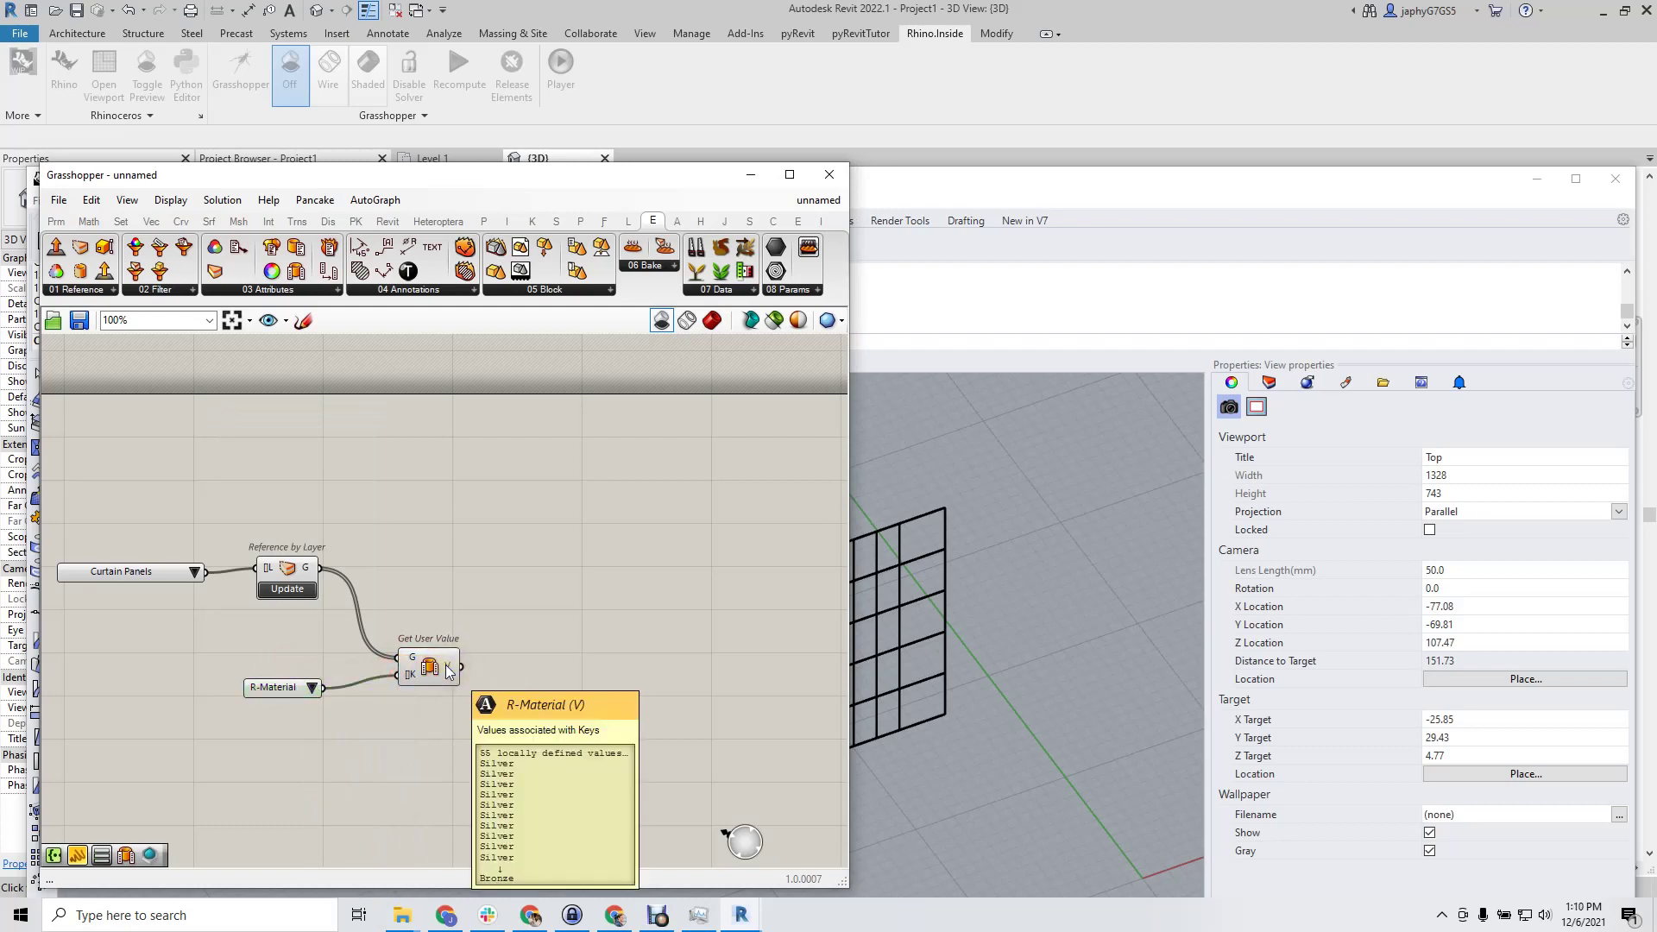
{"action": "double_click", "coordinate": [557, 687]}
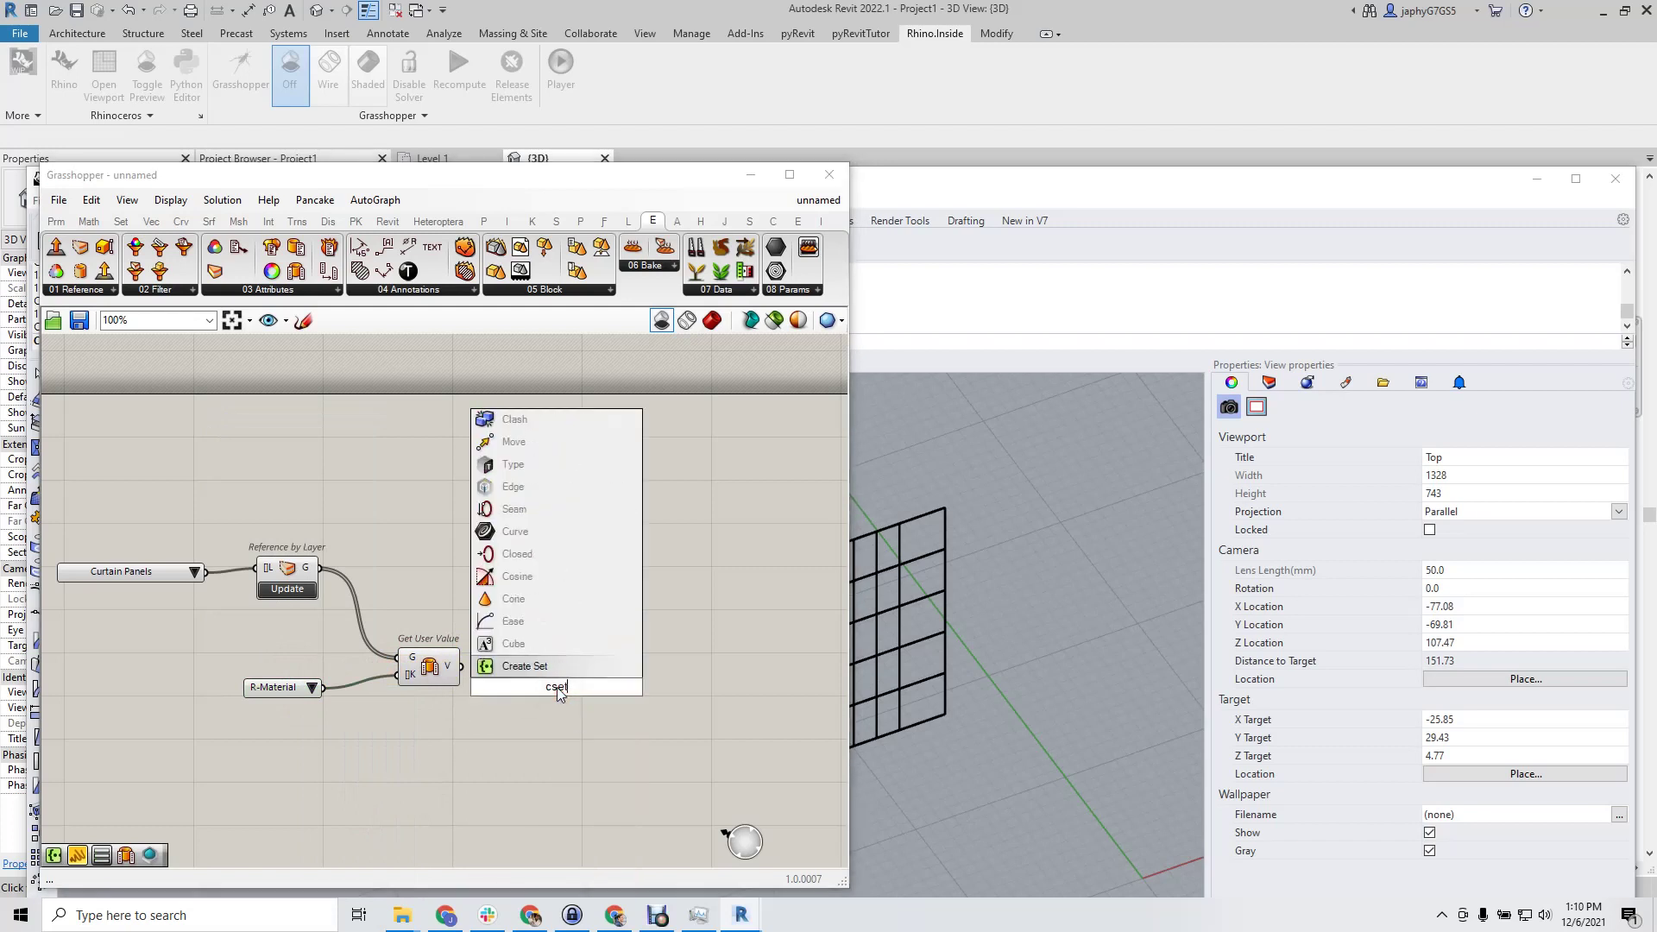
{"action": "left_click", "coordinate": [520, 666]}
{"action": "left_click_drag", "start_coordinate": [462, 666], "coordinate": [535, 716]}
Add an Add Material component fed with Create Set's unique material names
{"action": "double_click", "coordinate": [609, 690]}
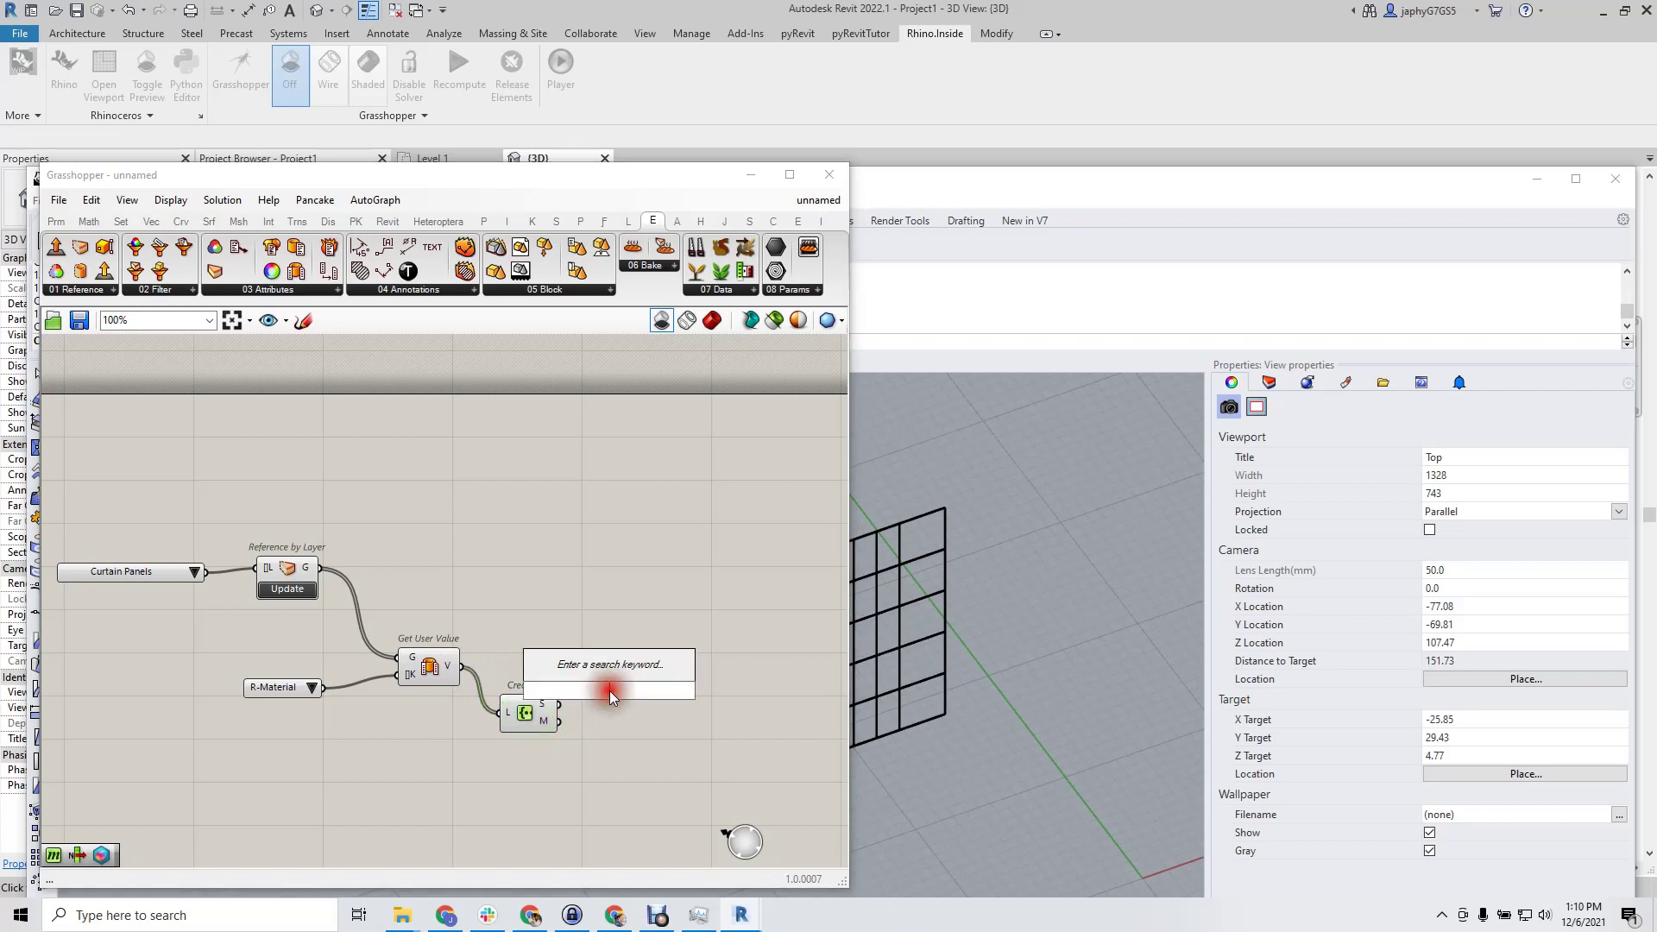
{"action": "type", "text": "add"}
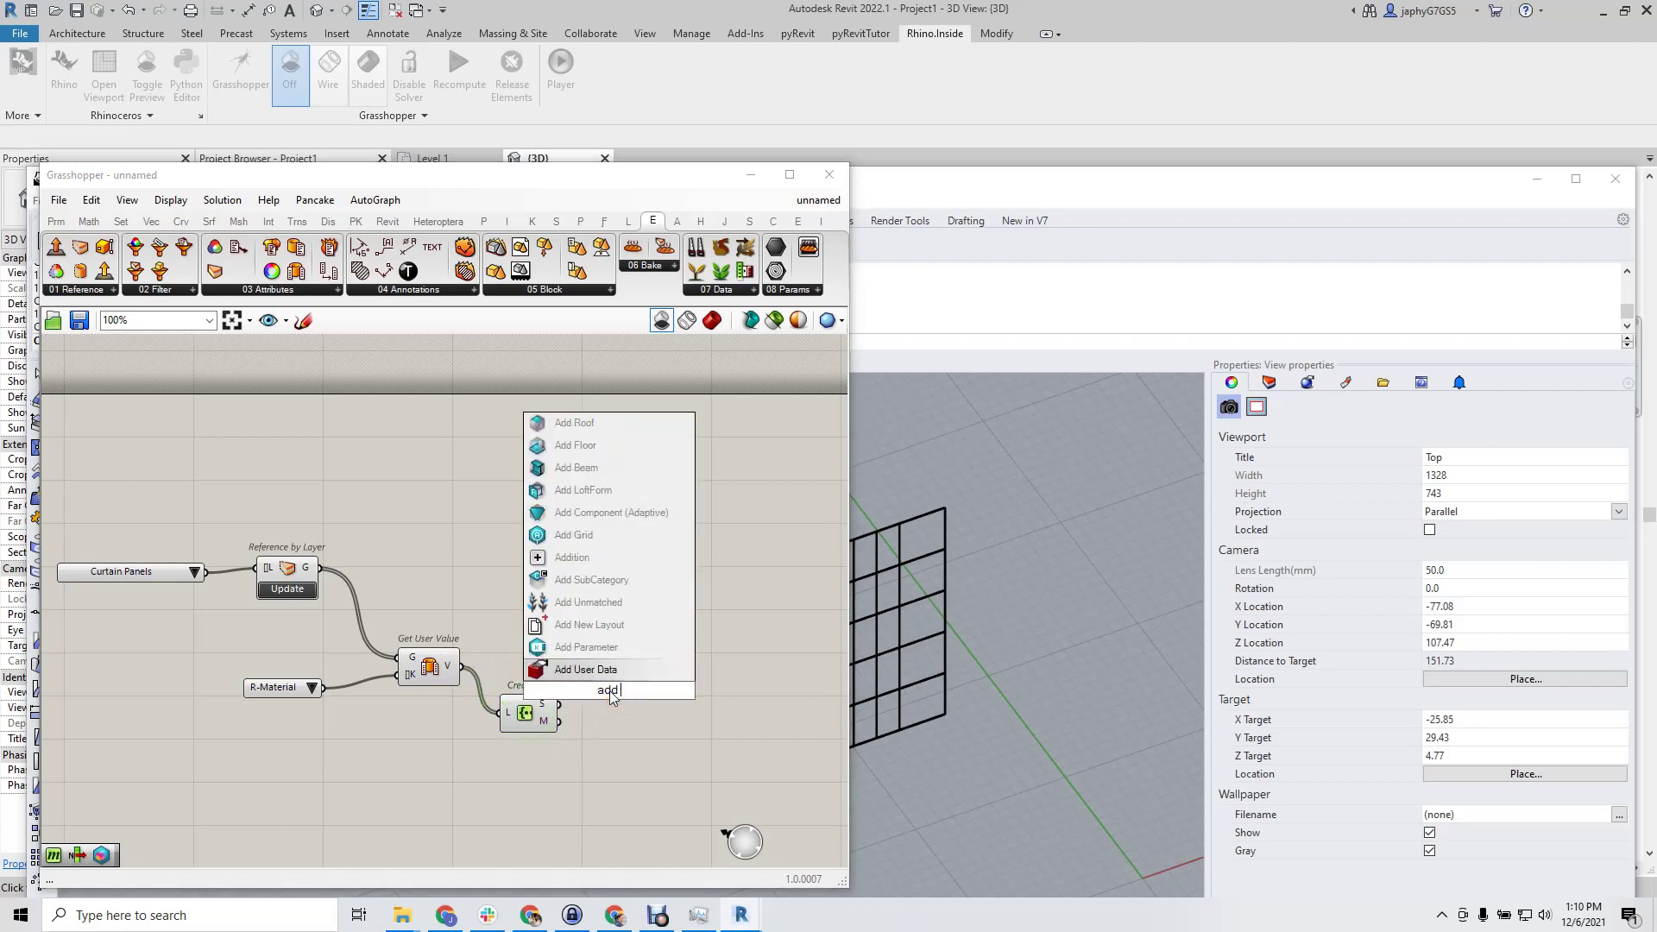
{"action": "type", "text": " mater"}
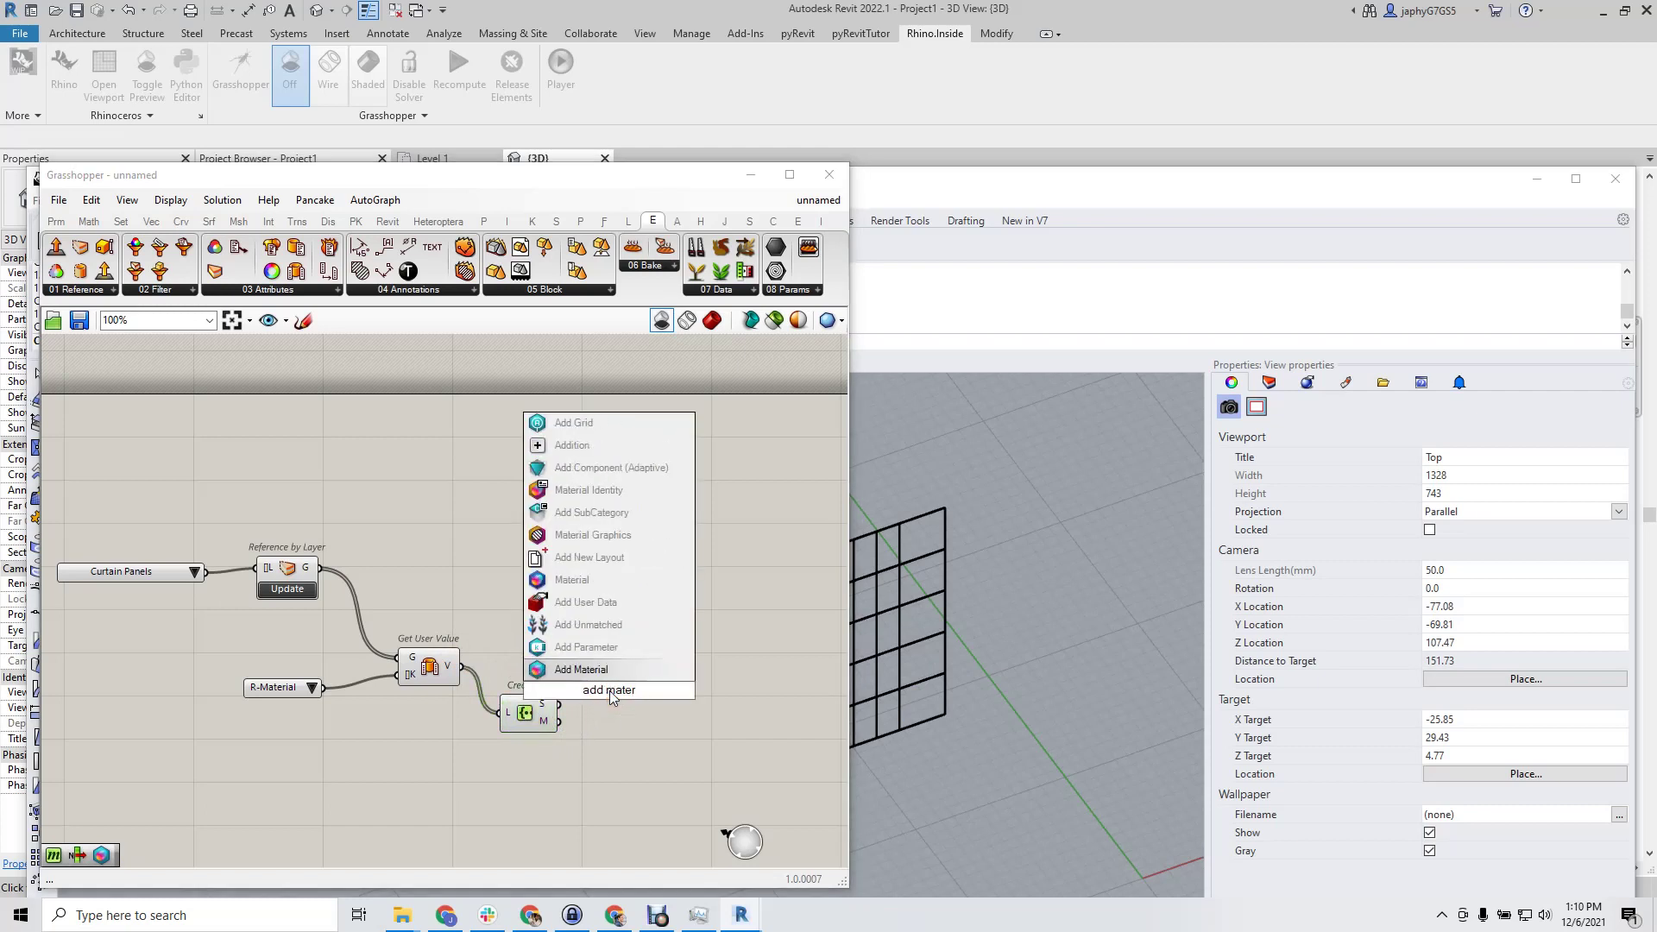
{"action": "left_click", "coordinate": [607, 670]}
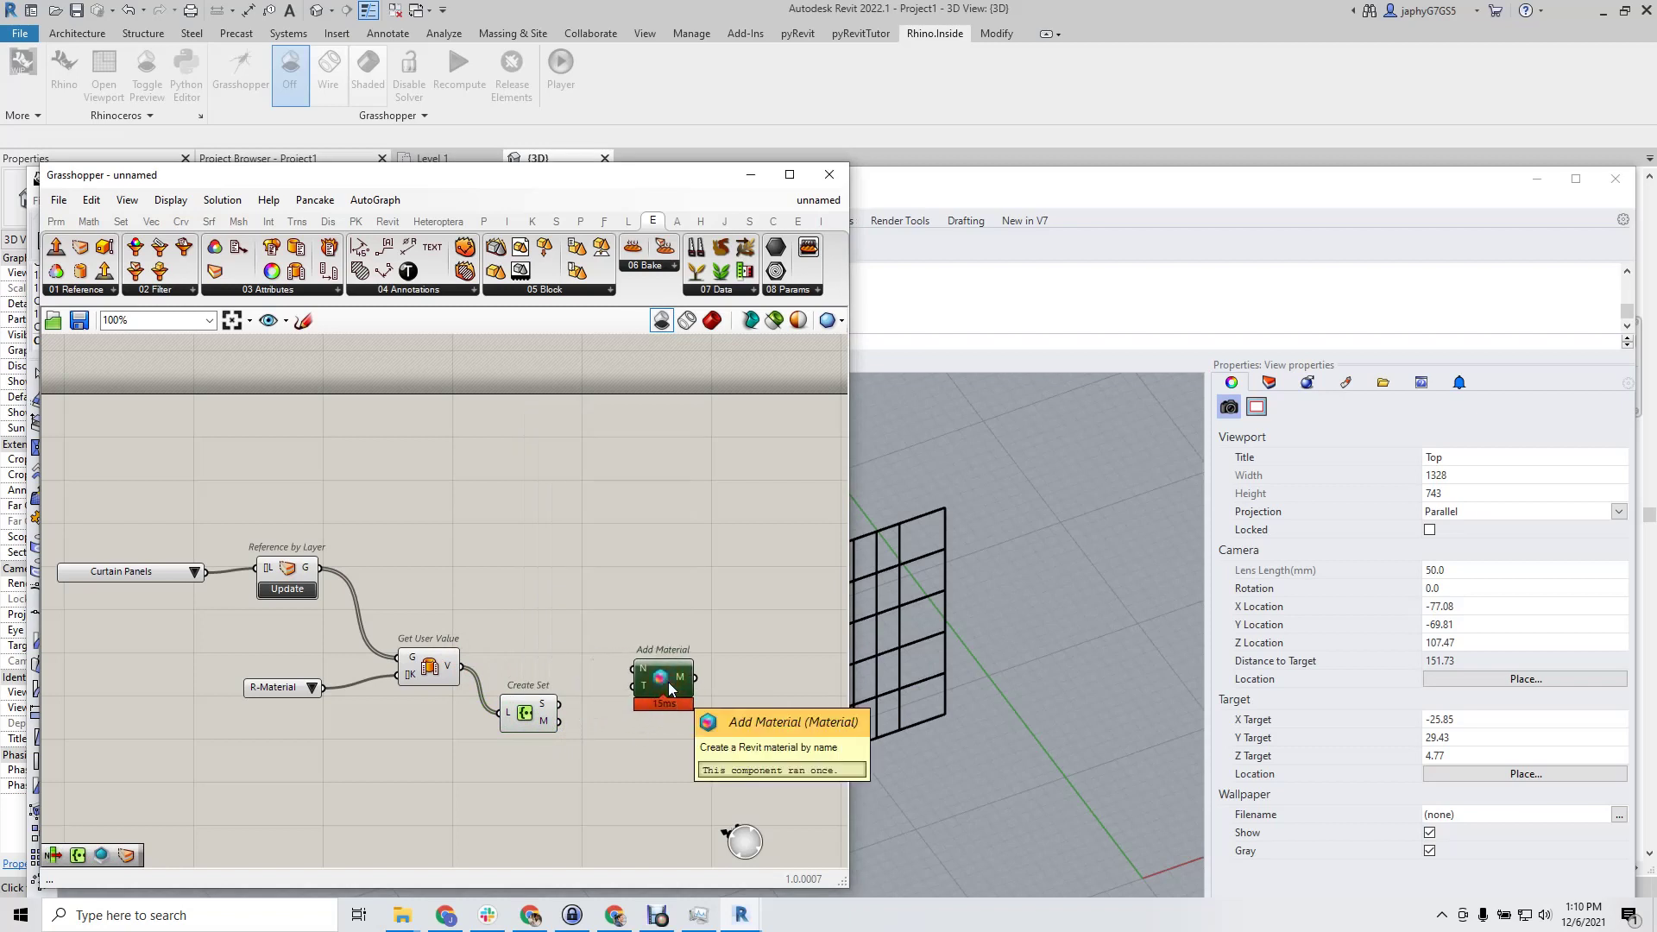
{"action": "left_click", "coordinate": [668, 682], "text": "ctrl+alt"}
{"action": "left_click", "coordinate": [644, 733]}
{"action": "left_click_drag", "start_coordinate": [657, 682], "coordinate": [658, 662]}
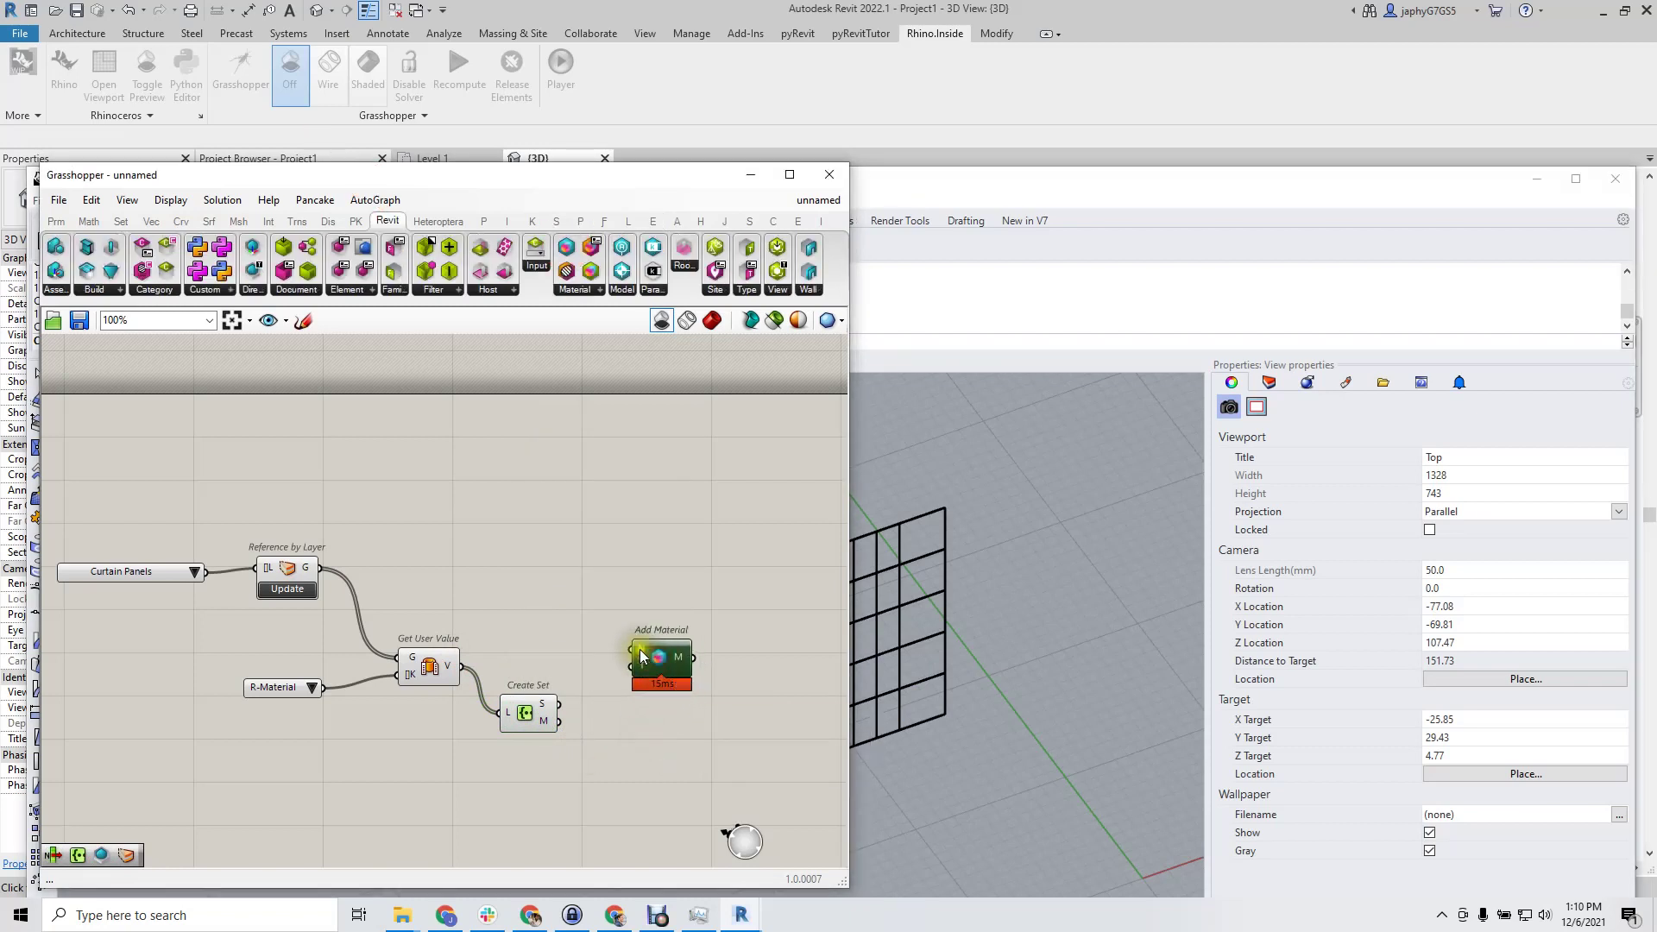
{"action": "right_click_drag", "start_coordinate": [640, 658], "coordinate": [520, 653]}
{"action": "left_click_drag", "start_coordinate": [440, 699], "coordinate": [524, 643]}
Add List Item taking the created materials and Create Set's map indices as index
{"action": "mouse_move", "coordinate": [558, 661]}
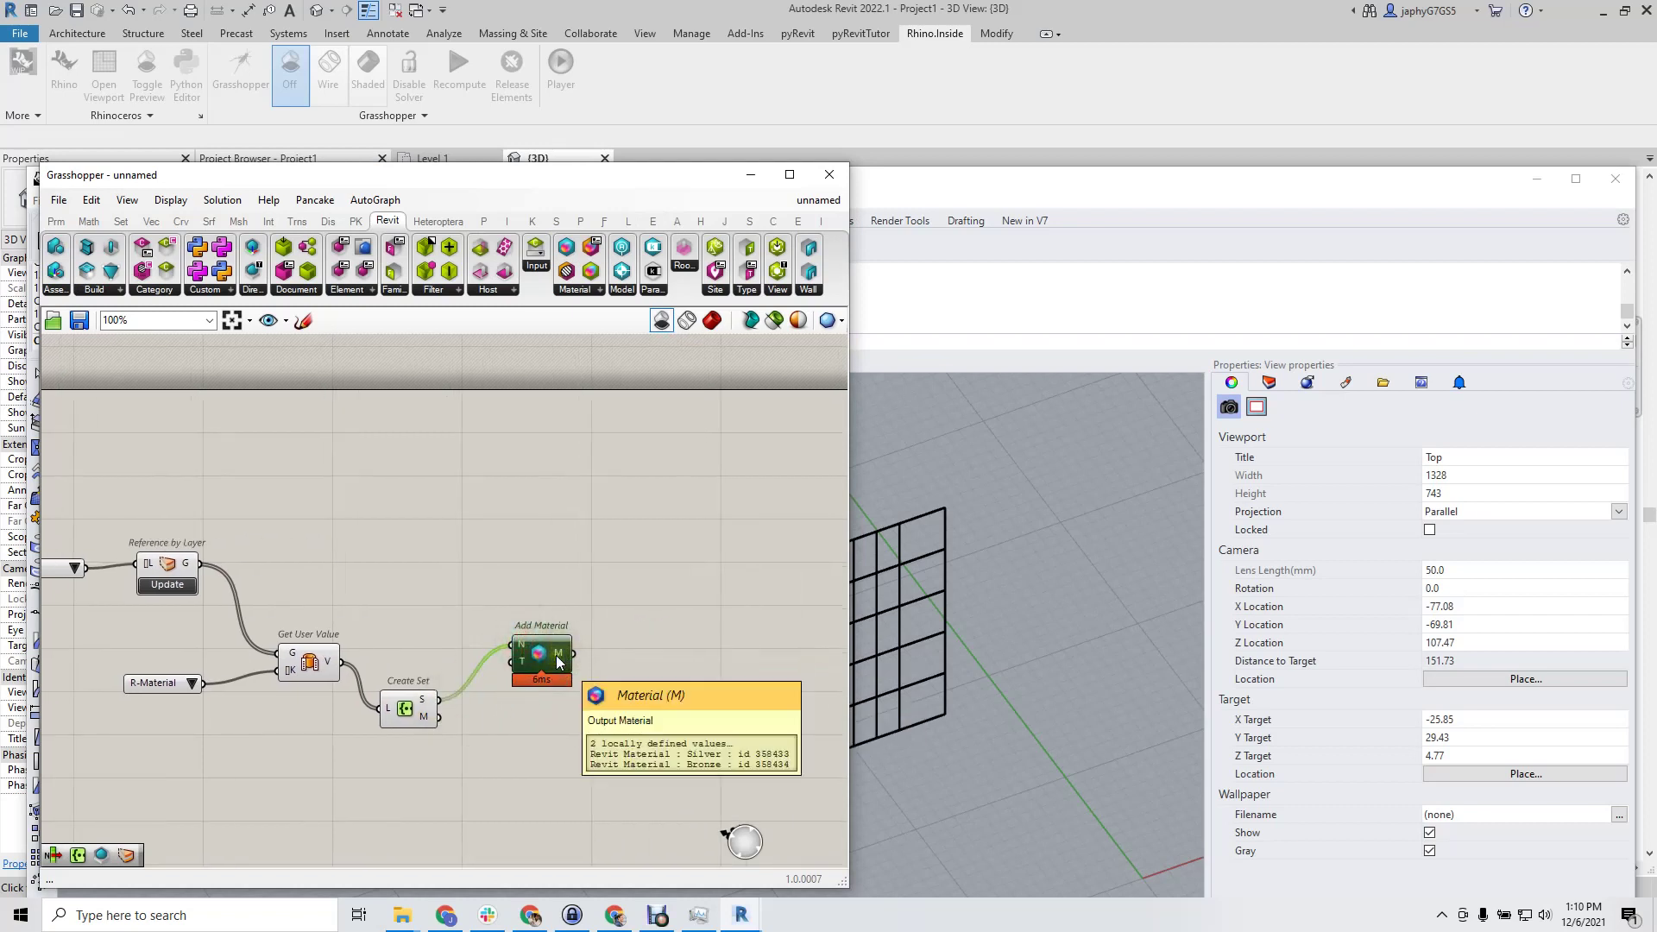
{"action": "double_click", "coordinate": [561, 712]}
{"action": "type", "text": "list item"}
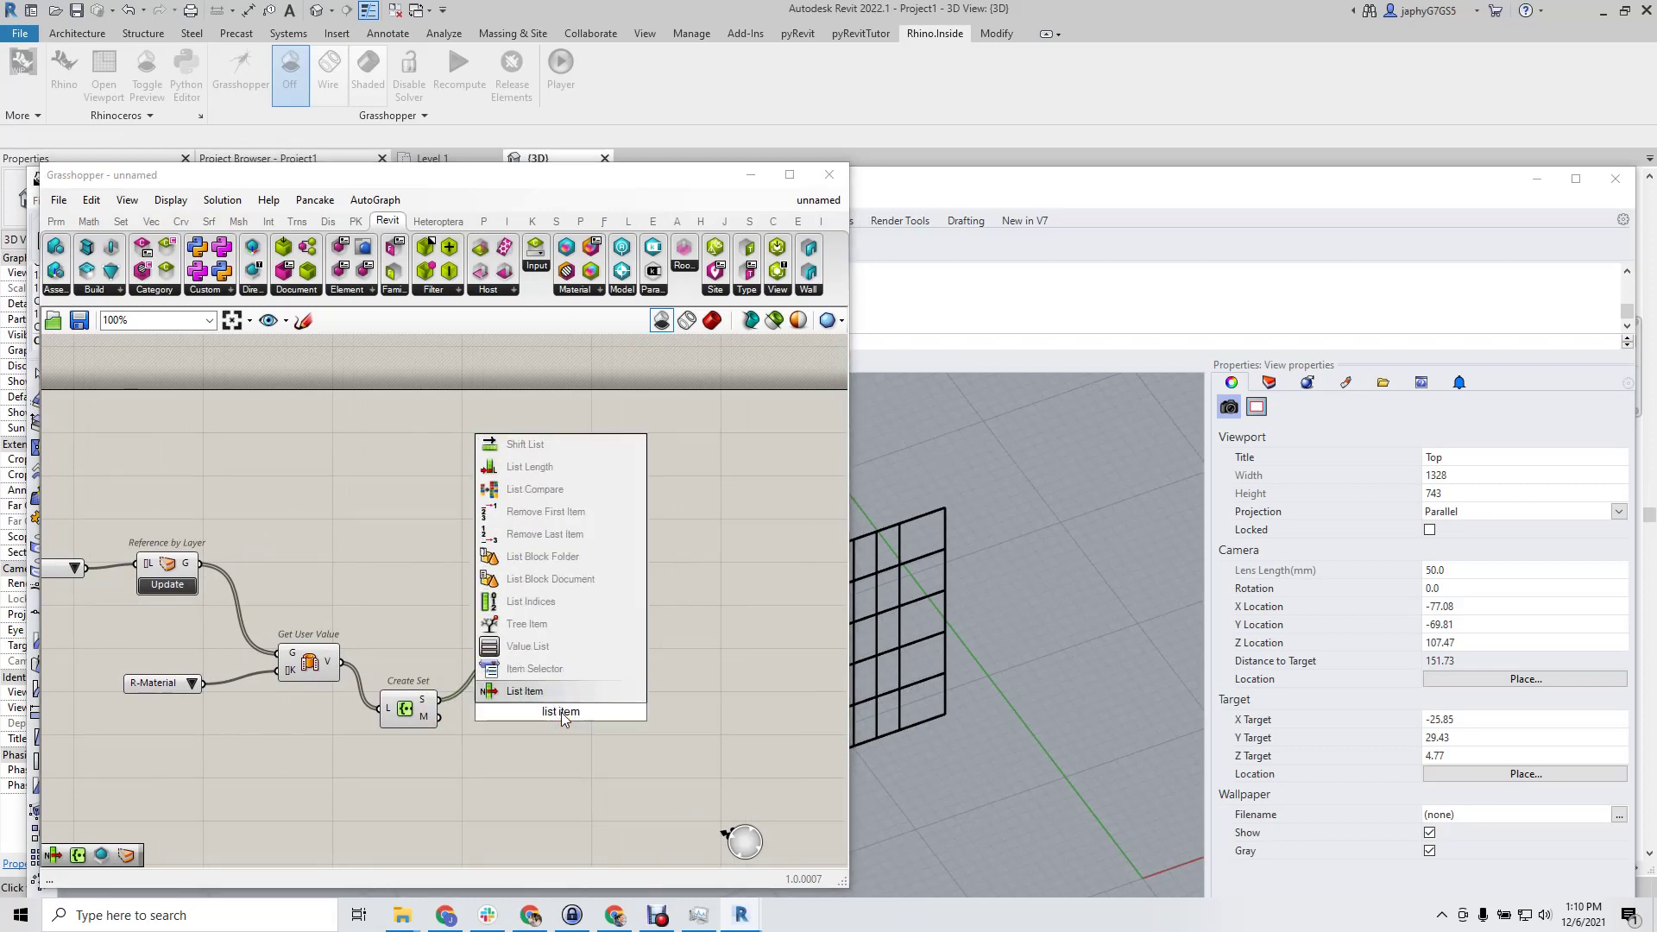
{"action": "key", "text": "Return"}
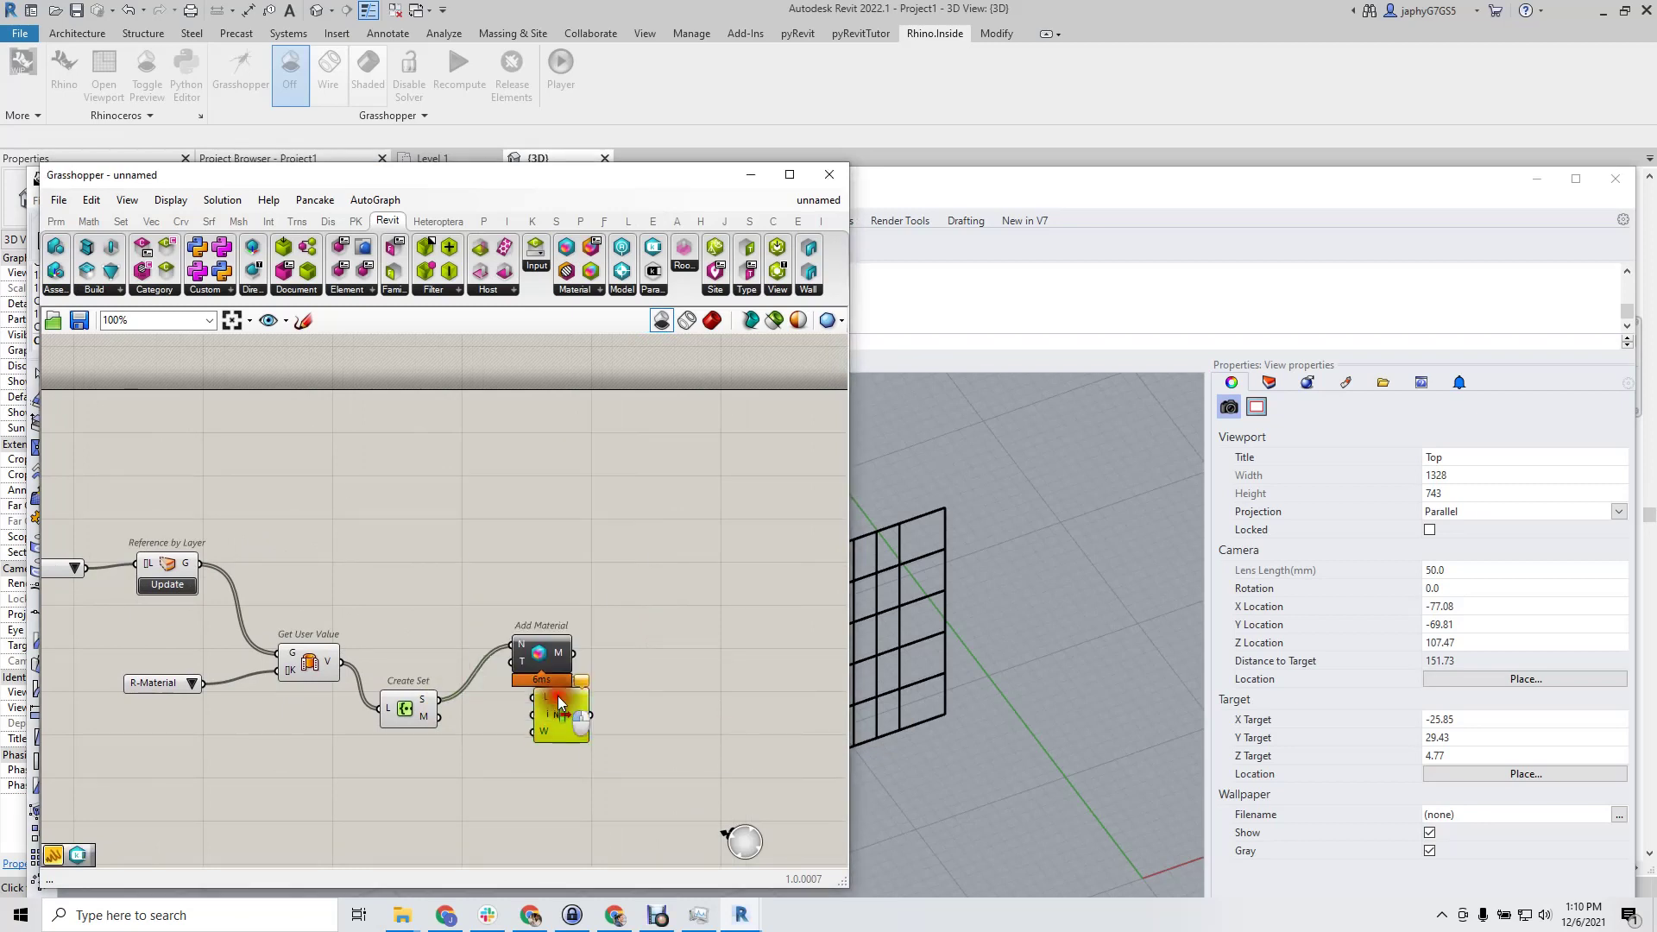
{"action": "left_click_drag", "start_coordinate": [574, 653], "coordinate": [595, 703]}
{"action": "mouse_move", "coordinate": [432, 715]}
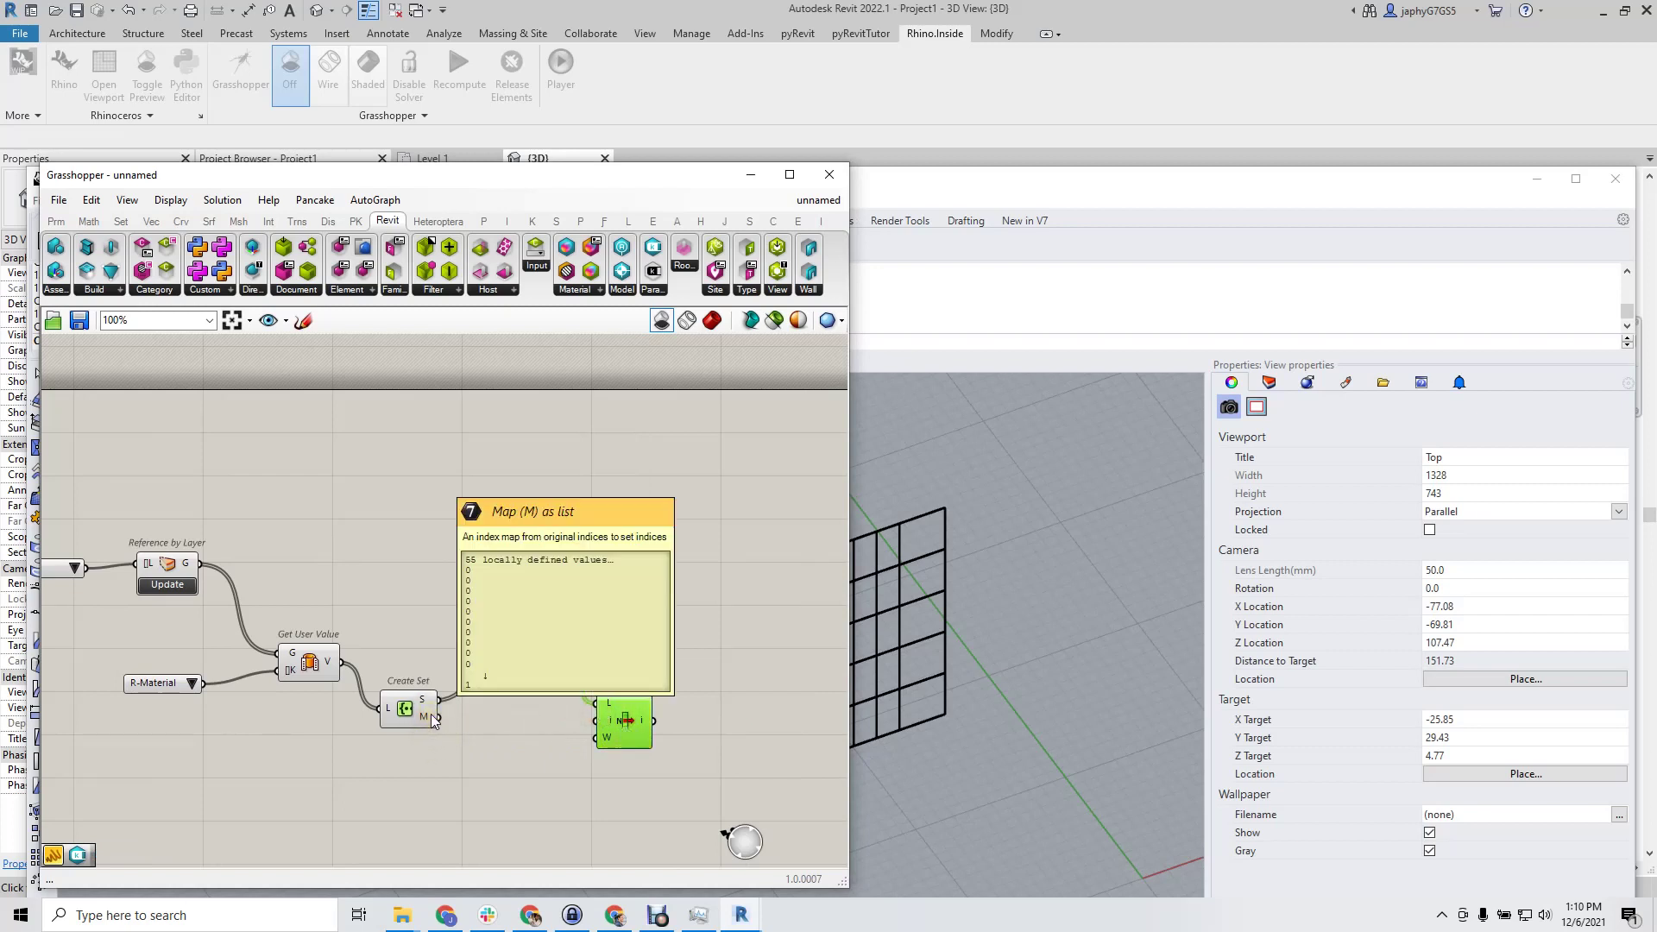
{"action": "left_click_drag", "start_coordinate": [455, 723], "coordinate": [597, 721]}
Zoom out and window-select all seven components of the definition
{"action": "mouse_move", "coordinate": [644, 723]}
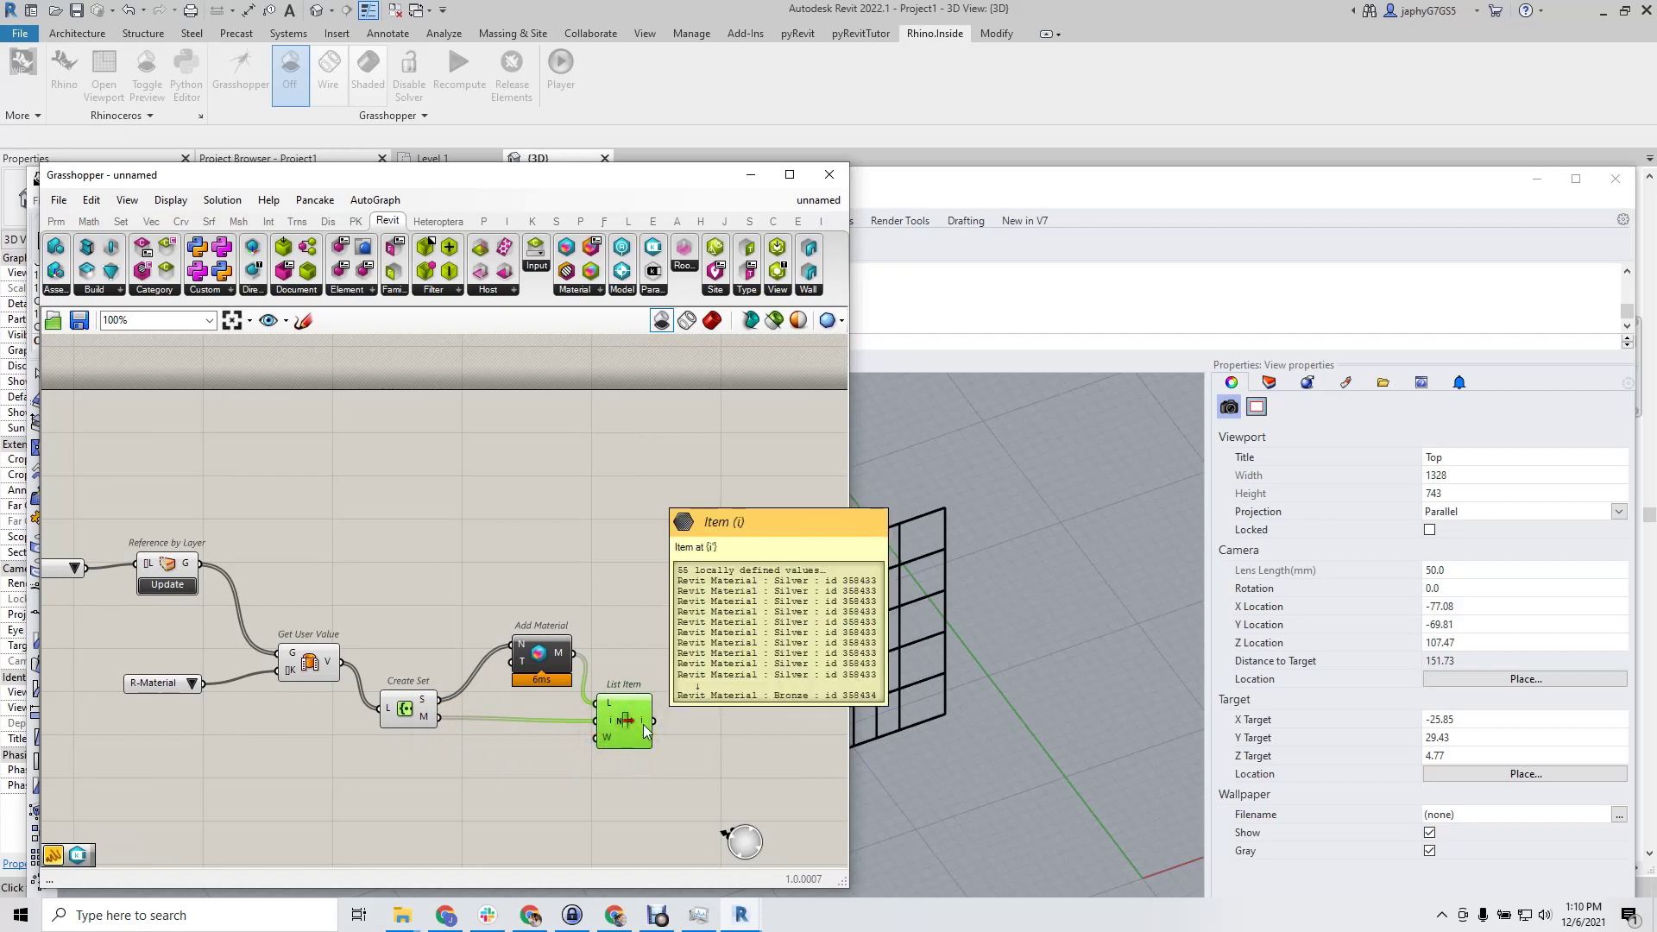
{"action": "left_click", "coordinate": [669, 600]}
{"action": "scroll", "coordinate": [665, 595], "scroll_direction": "down", "scroll_amount": 3}
{"action": "left_click_drag", "start_coordinate": [717, 738], "coordinate": [195, 523]}
{"action": "left_click", "coordinate": [339, 590]}
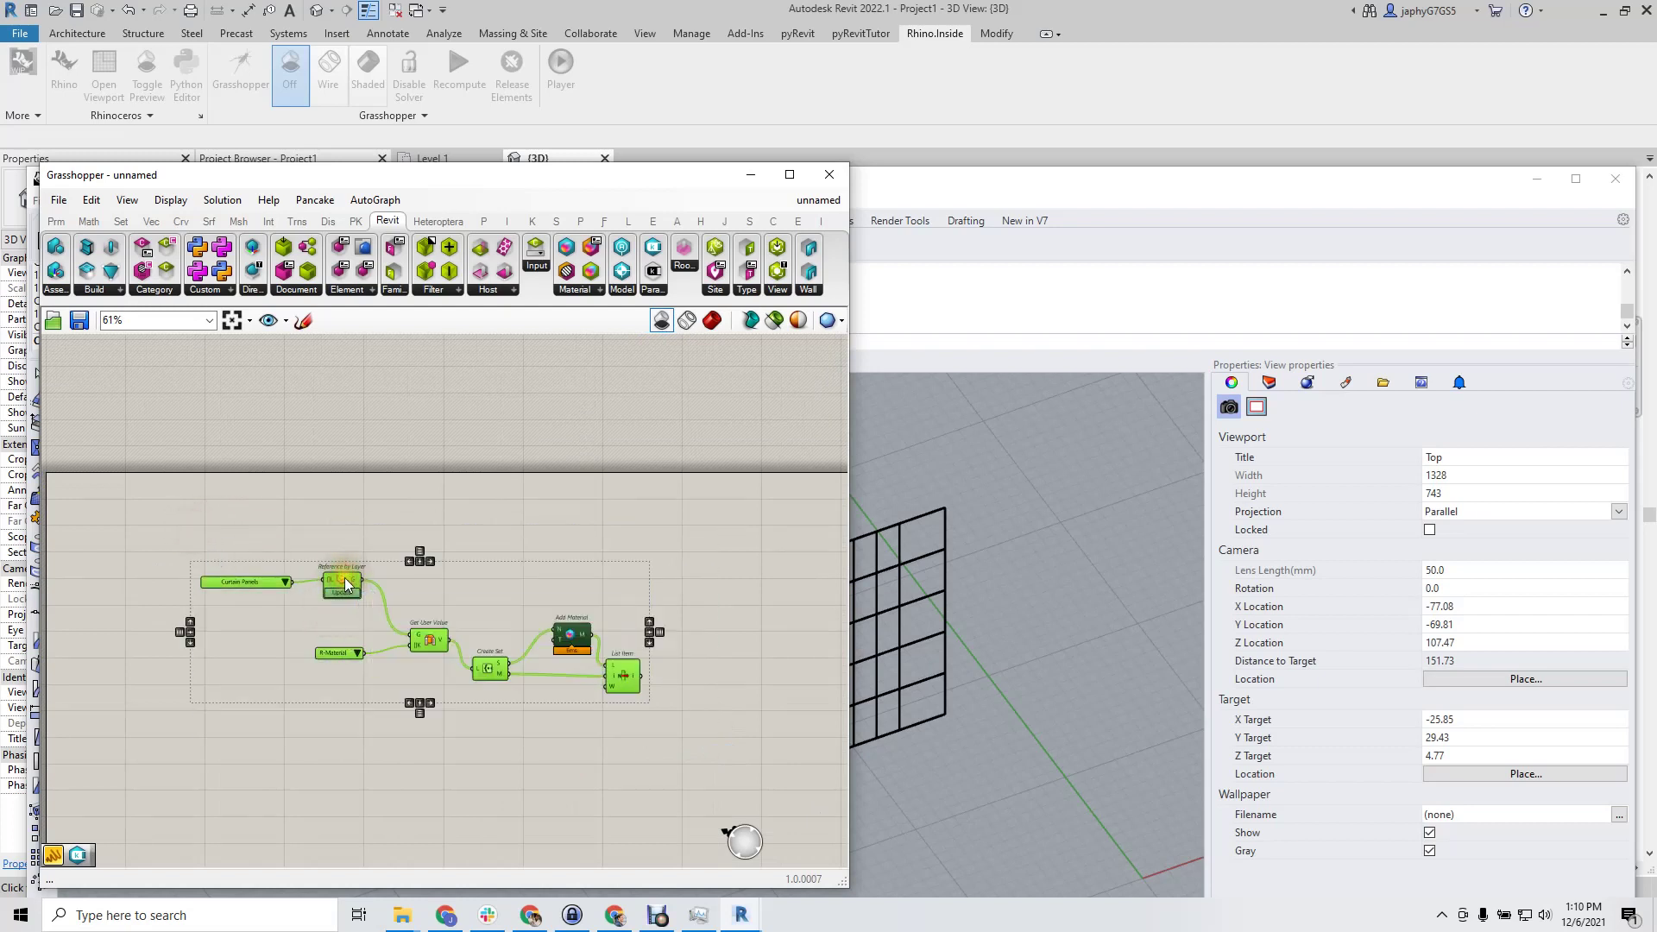
Refresh the curtain panels referenced by Reference by Layer with Update
{"action": "scroll", "coordinate": [447, 580], "scroll_direction": "up", "scroll_amount": 2}
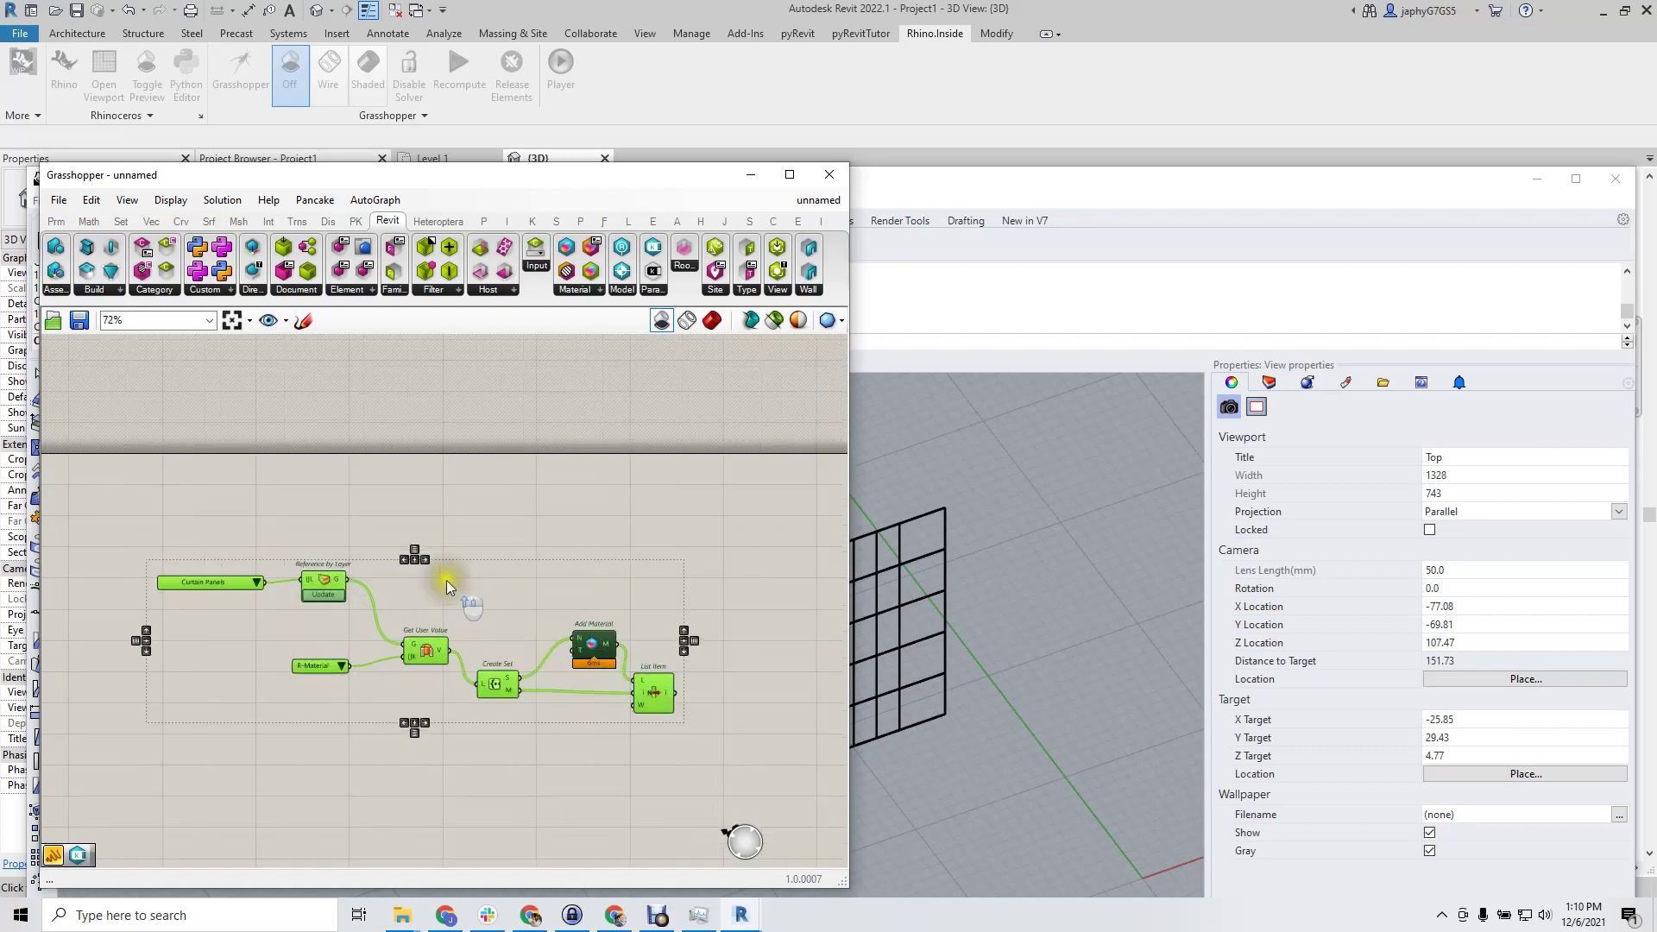
{"action": "left_click", "coordinate": [376, 604]}
{"action": "left_click", "coordinate": [312, 598]}
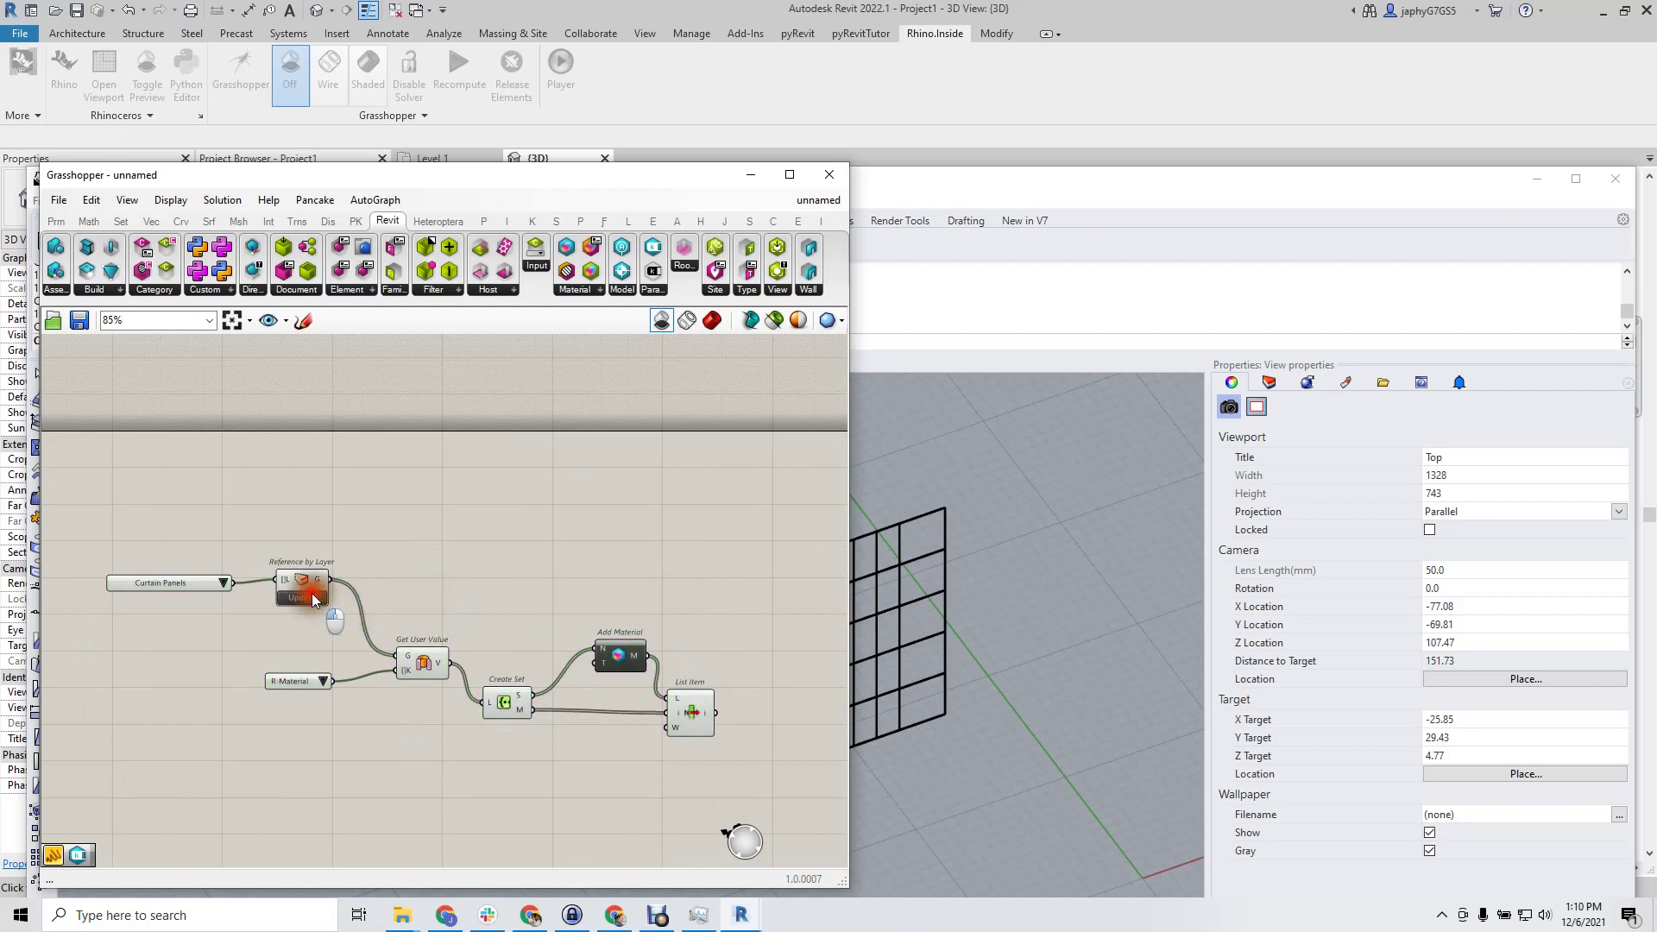
Duplicate the R-Material value list and Get User Value, setting the copy's key to Panel-ID
{"action": "left_click", "coordinate": [417, 677]}
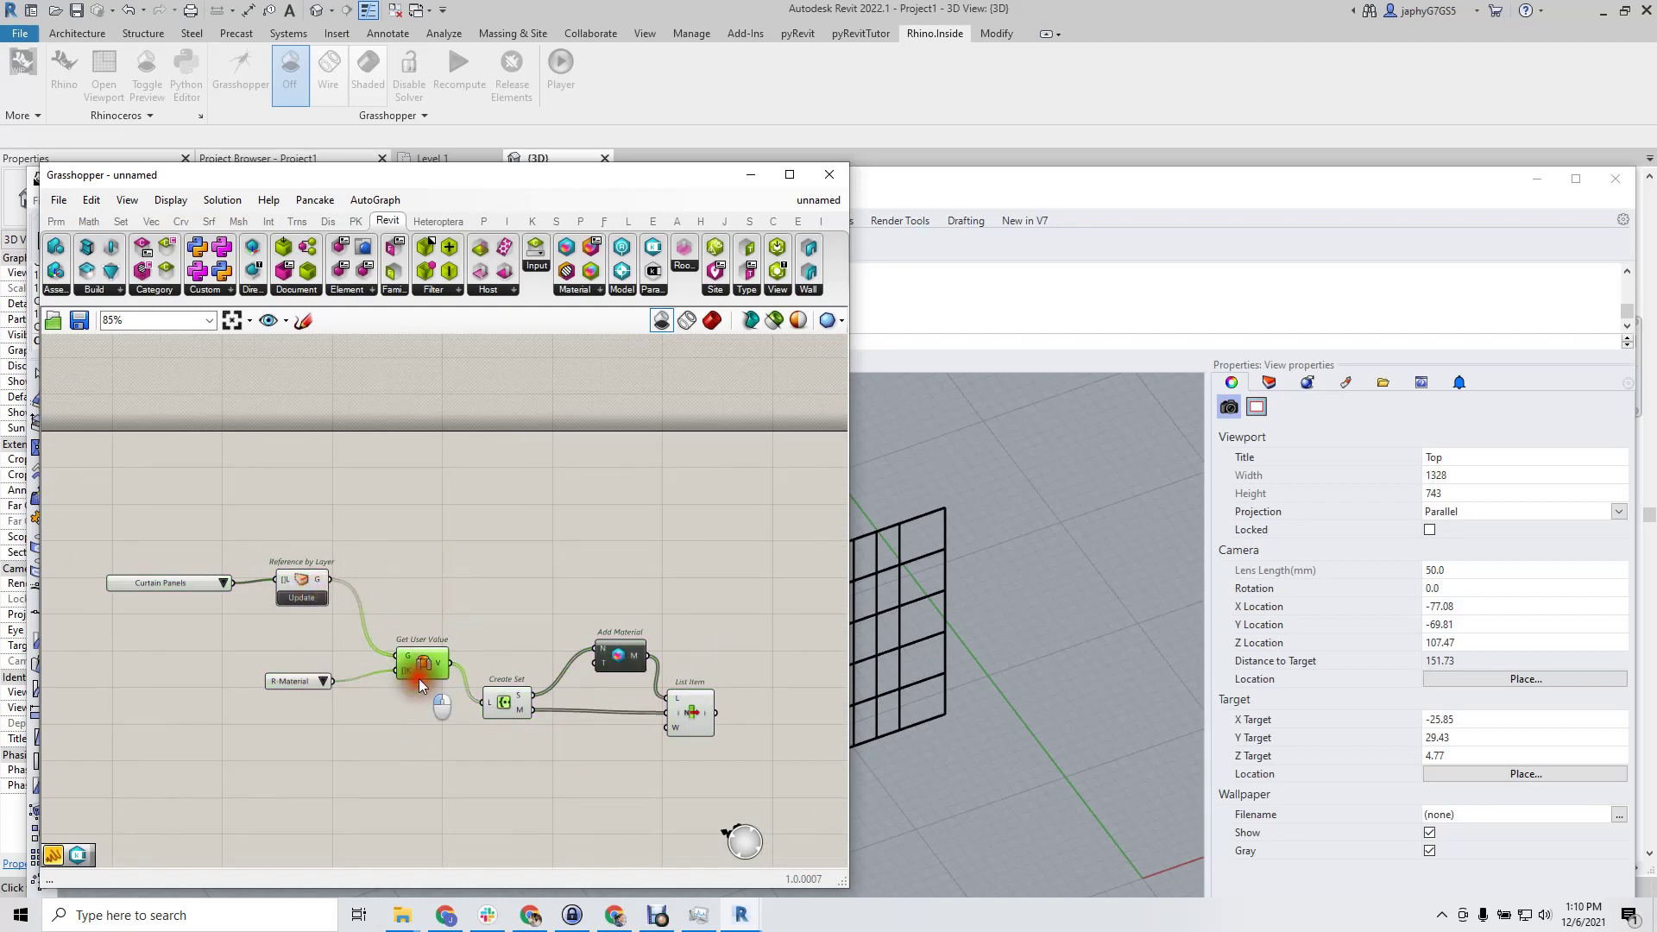
{"action": "left_click_drag", "start_coordinate": [427, 682], "coordinate": [280, 649]}
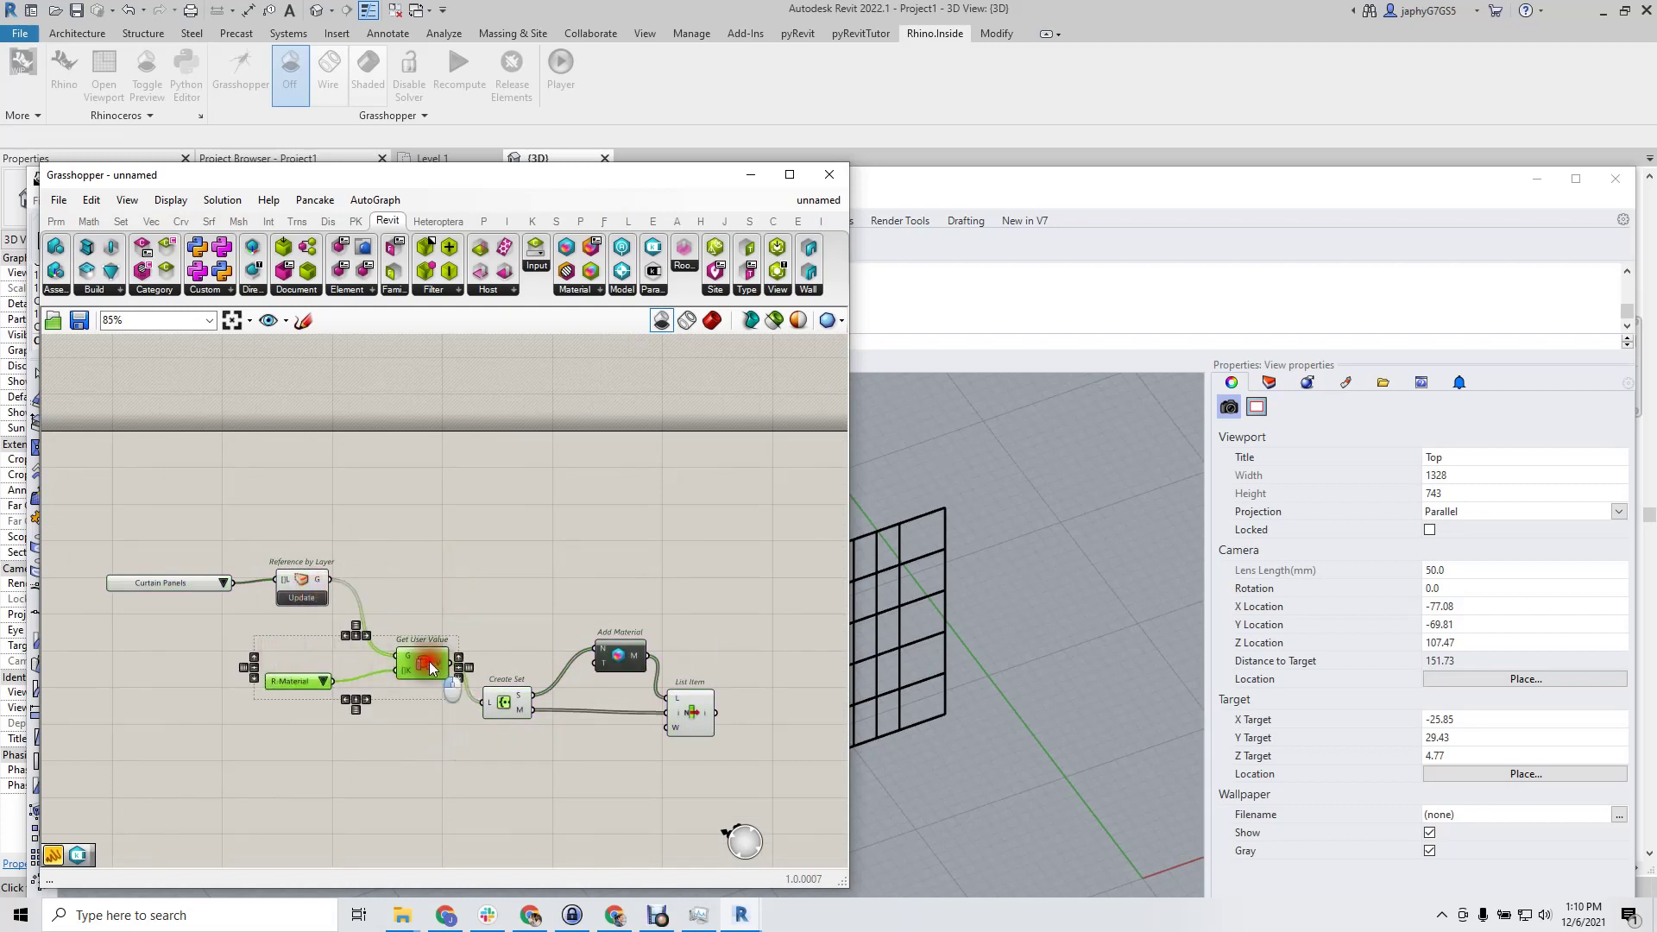
{"action": "left_click_drag", "start_coordinate": [428, 661], "coordinate": [429, 508], "text": "alt"}
{"action": "left_click", "coordinate": [426, 564]}
{"action": "left_click", "coordinate": [316, 527]}
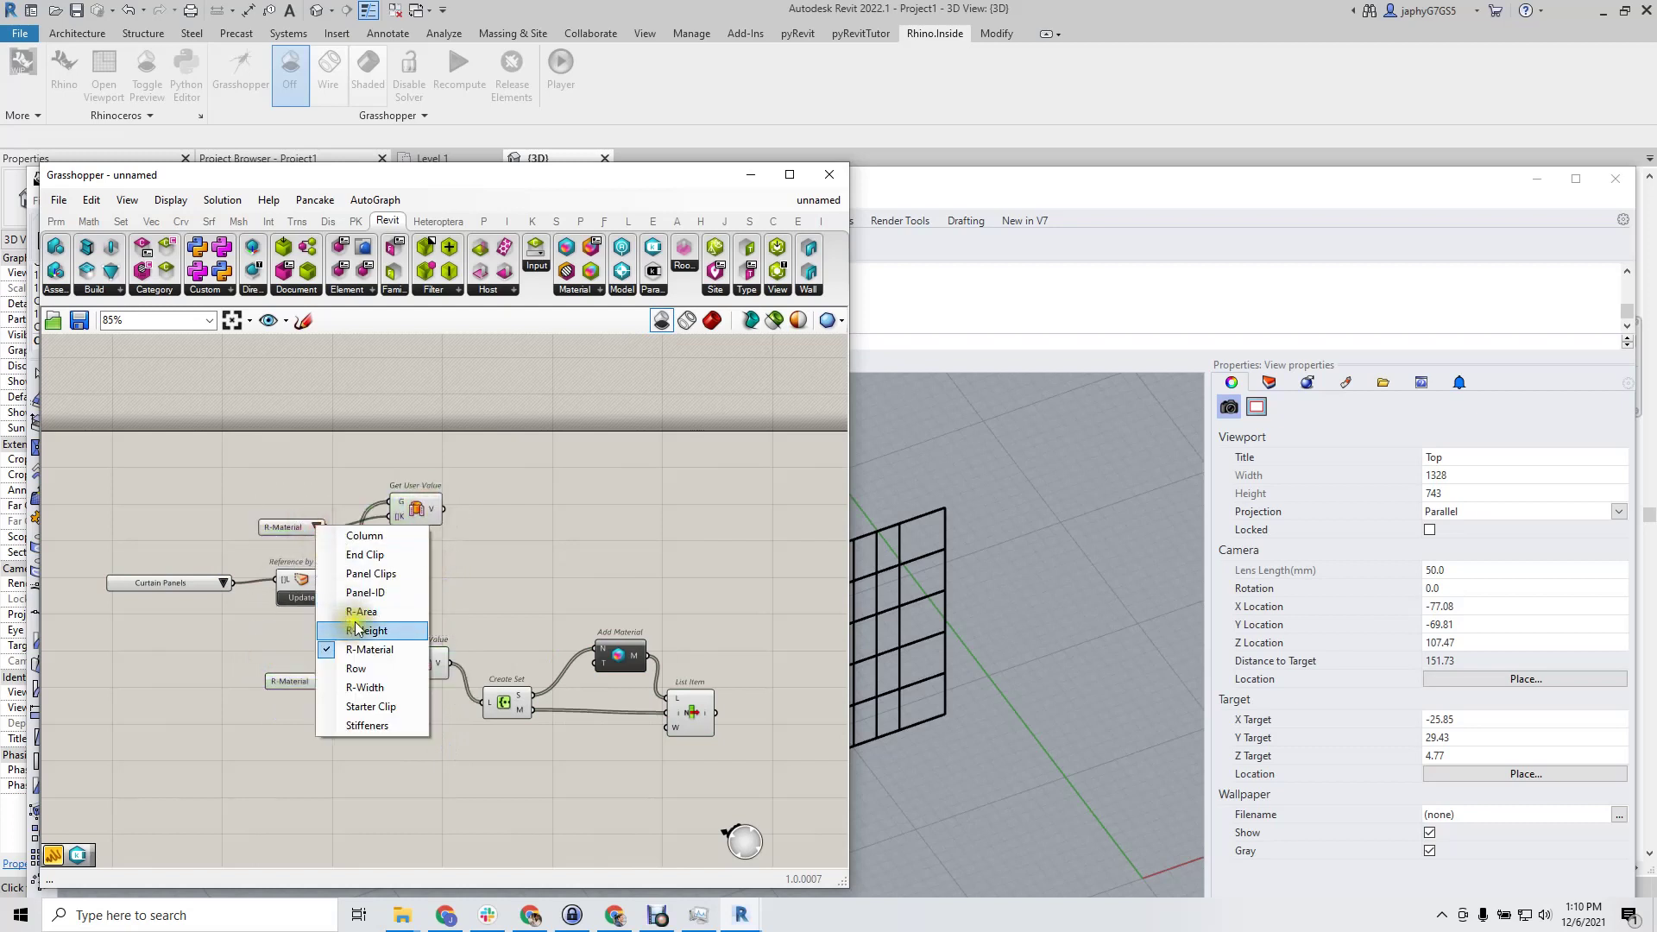
{"action": "left_click", "coordinate": [367, 592]}
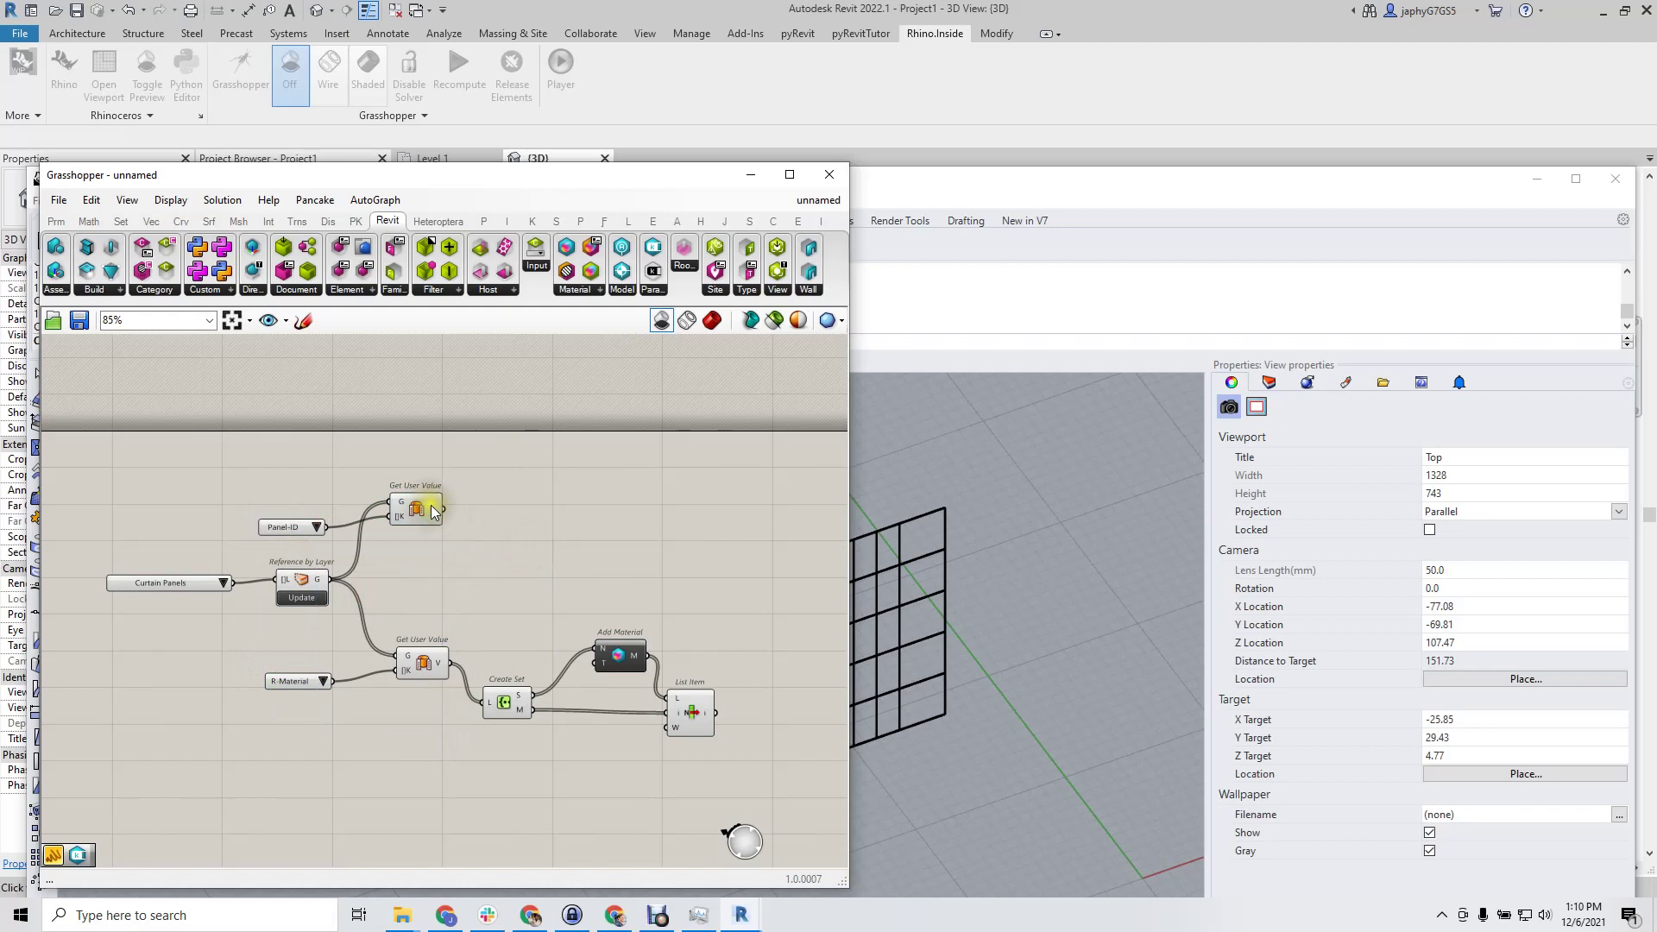
Arrange the Panel-ID value list and its Get User Value reader on the canvas
{"action": "left_click_drag", "start_coordinate": [424, 513], "coordinate": [401, 467]}
{"action": "left_click_drag", "start_coordinate": [289, 525], "coordinate": [276, 498]}
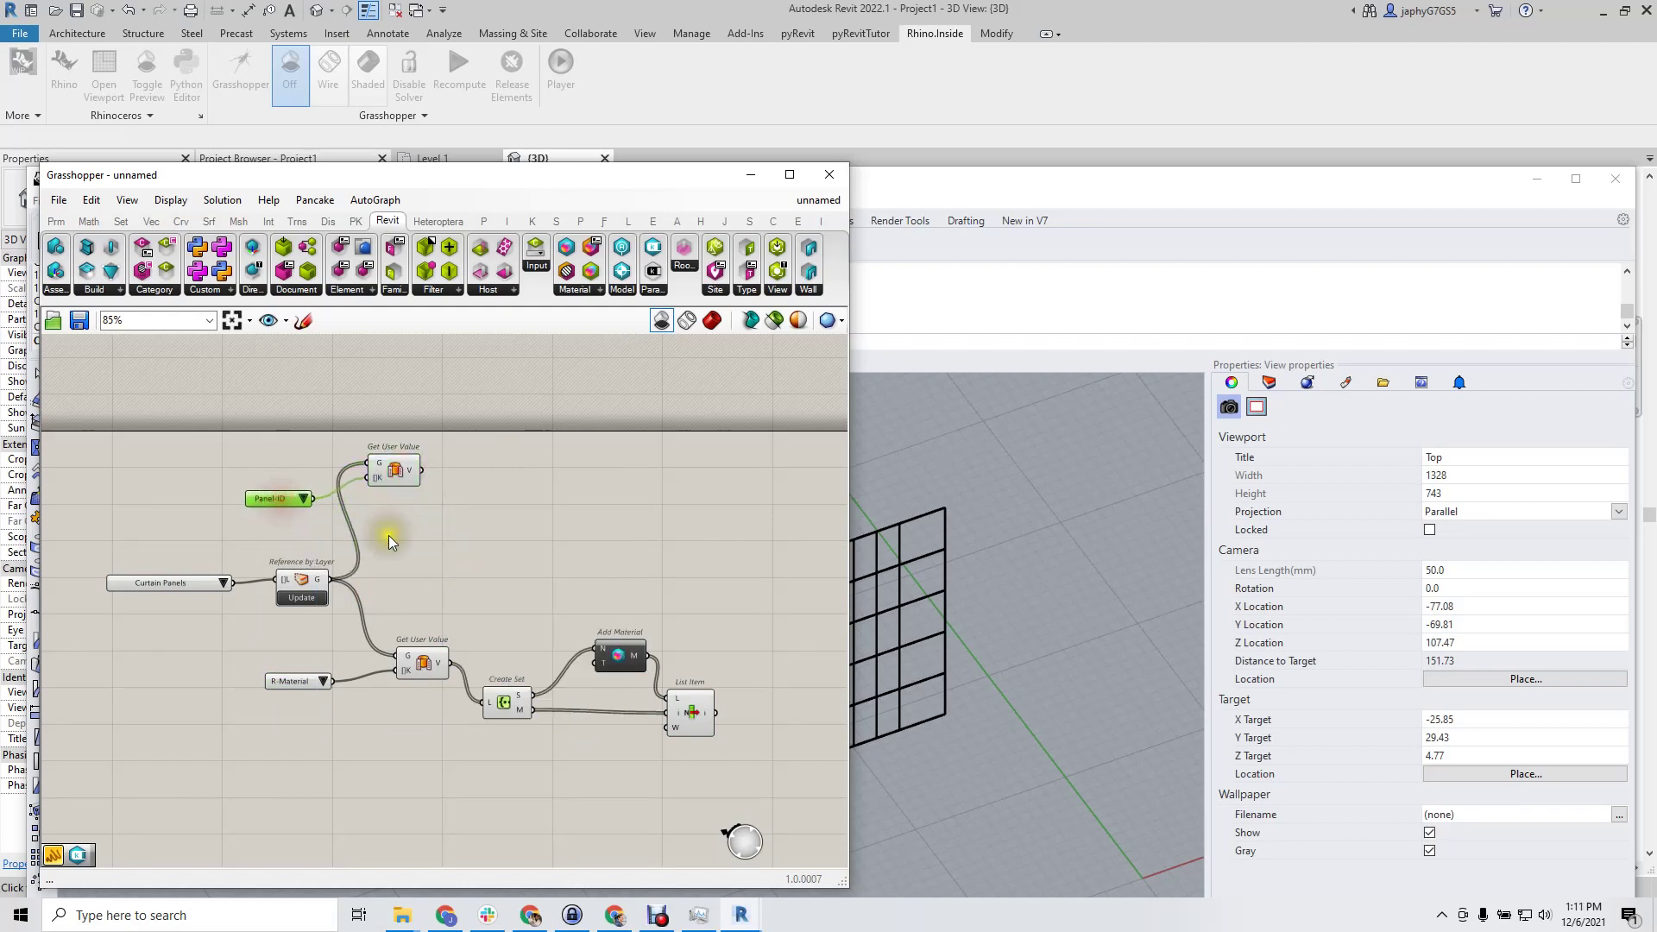
{"action": "mouse_move", "coordinate": [388, 535]}
{"action": "right_mouse_down"}
{"action": "mouse_move", "coordinate": [529, 547]}
{"action": "mouse_move", "coordinate": [505, 584]}
{"action": "mouse_move", "coordinate": [501, 542]}
{"action": "right_mouse_up"}
{"action": "left_click_drag", "start_coordinate": [645, 632], "coordinate": [645, 671]}
{"action": "double_click", "coordinate": [520, 516]}
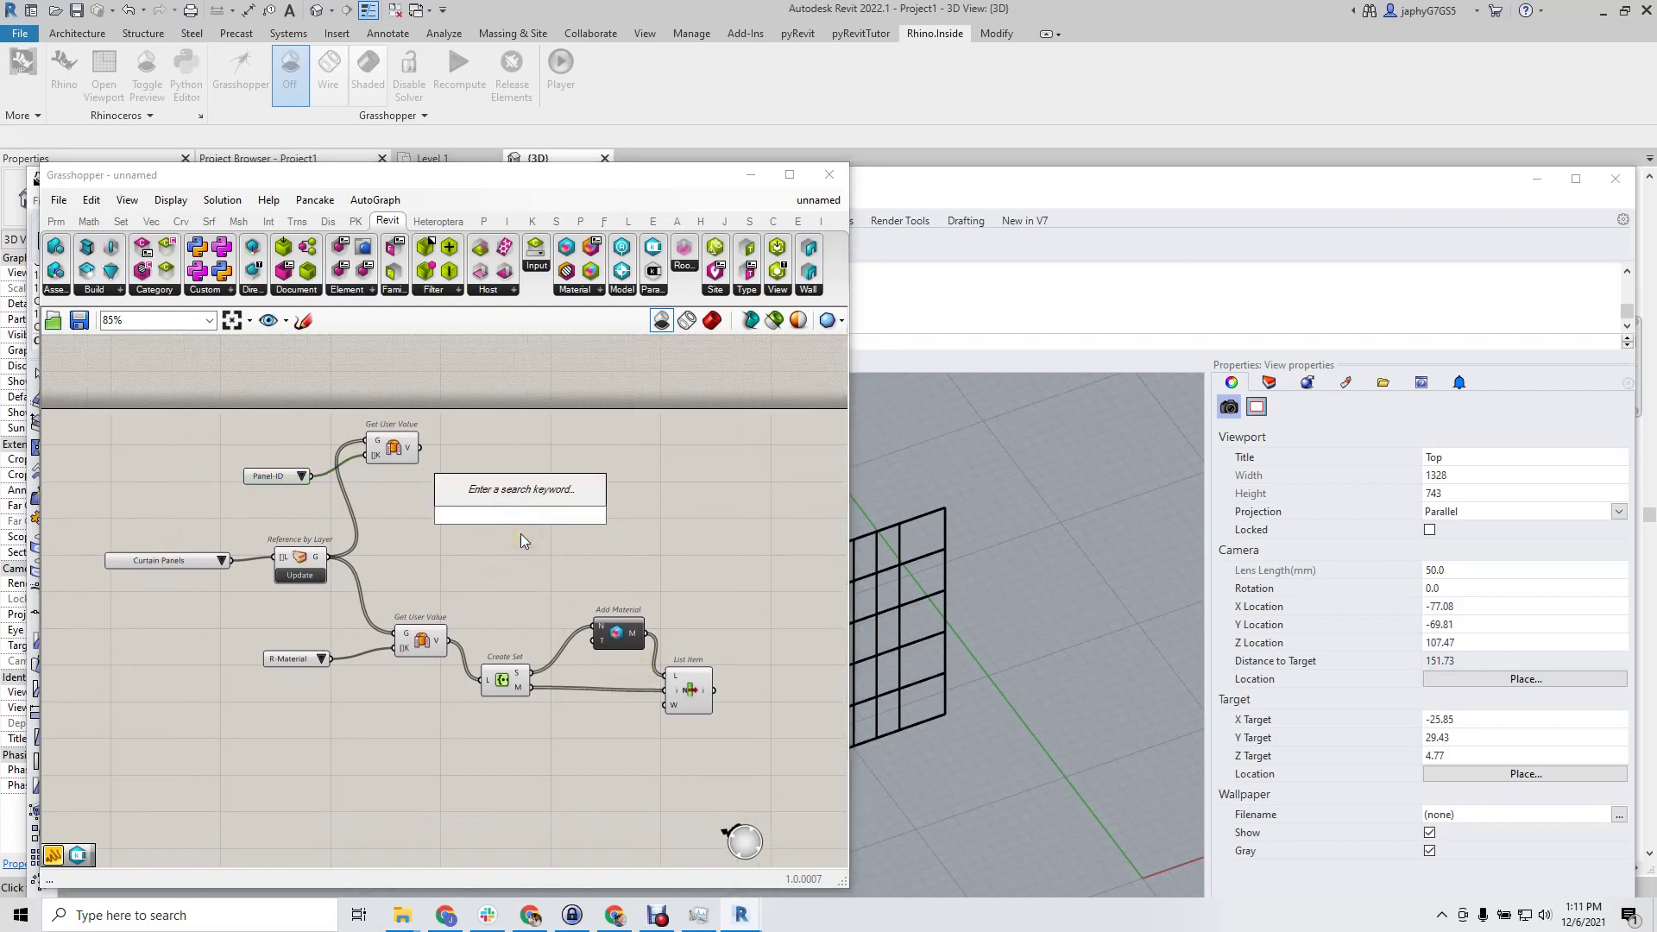
Place an Add Geometry DirectShape component via the 'direct sha' search
{"action": "type", "text": "direct"}
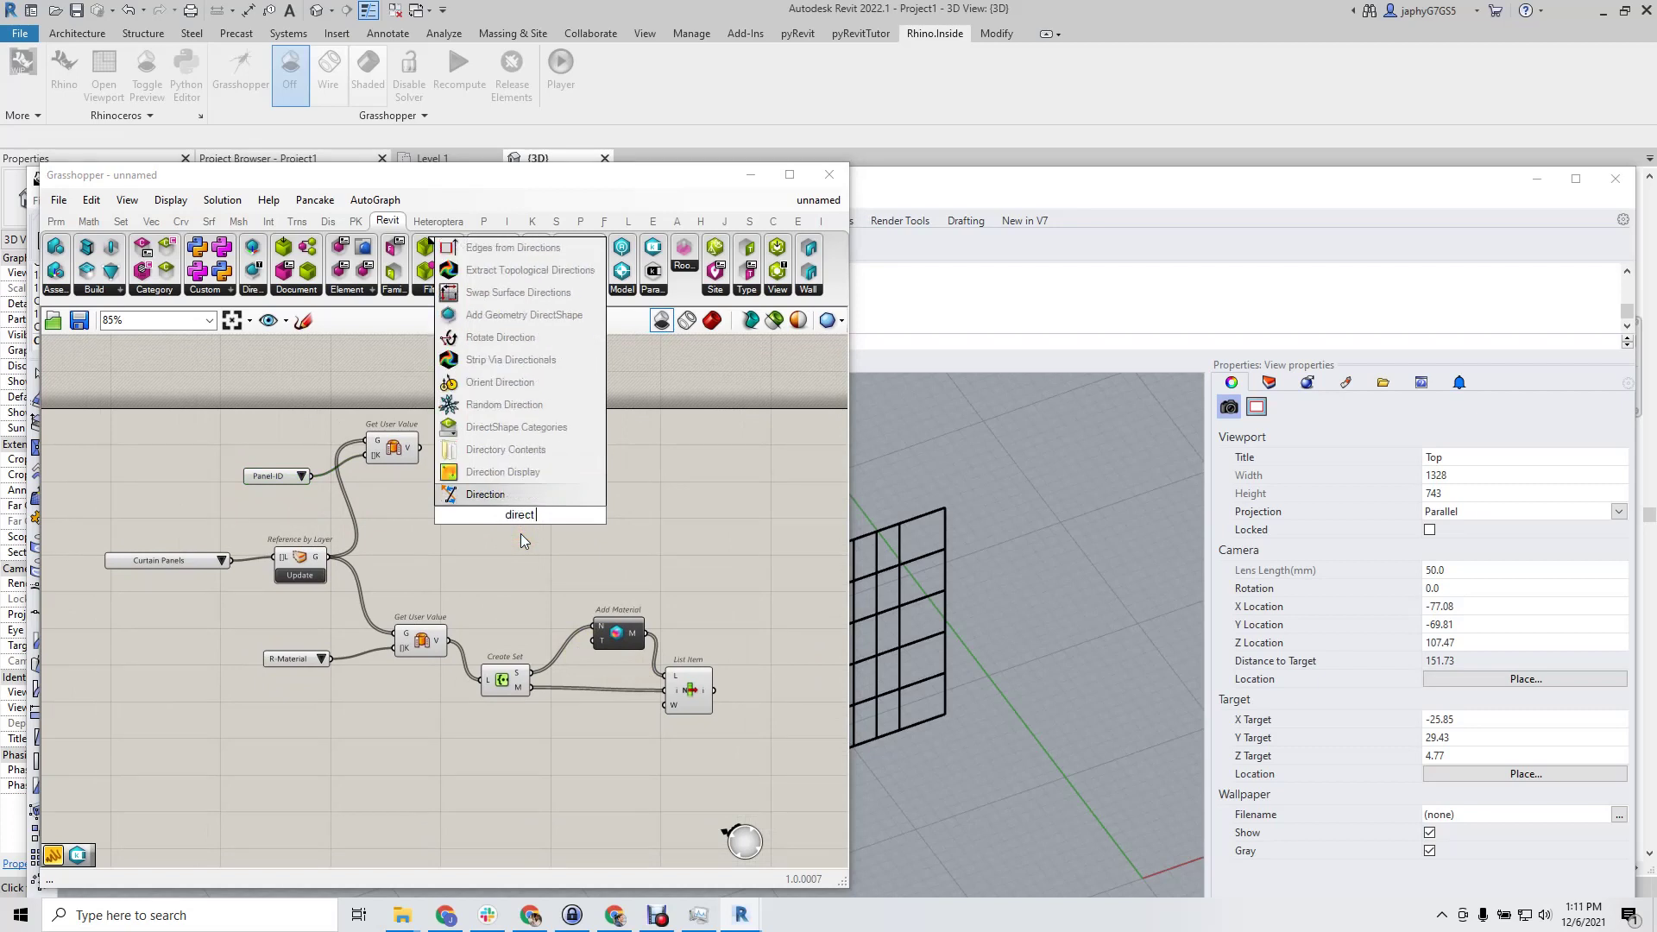
{"action": "type", "text": " sha ge"}
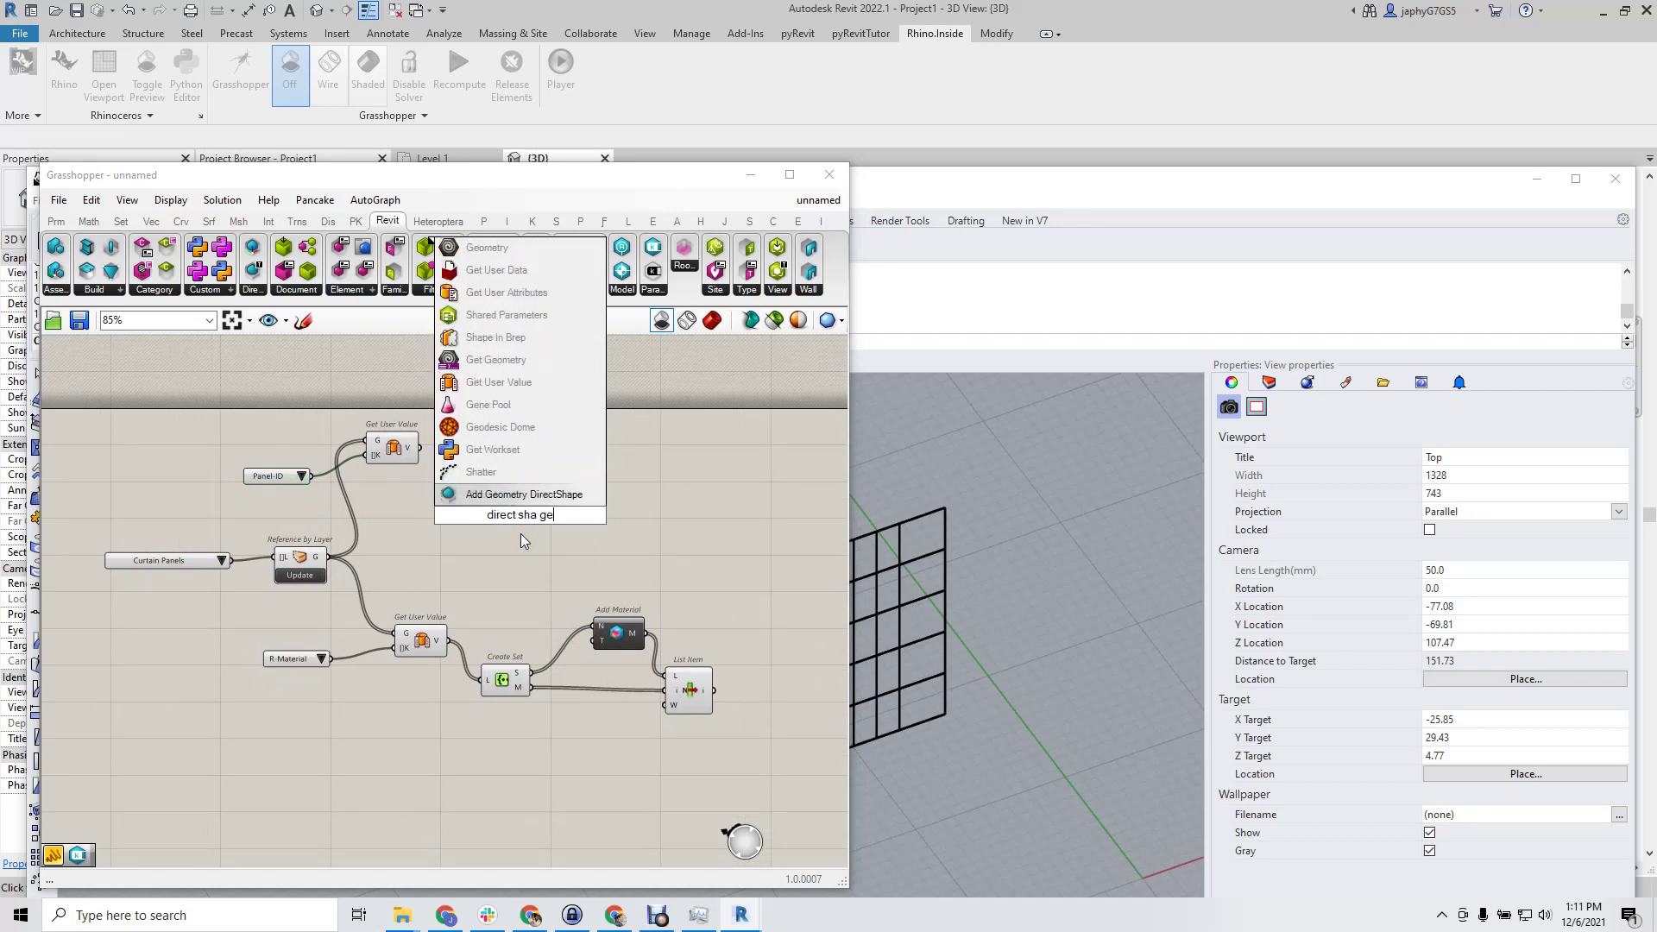
{"action": "key", "text": "Return"}
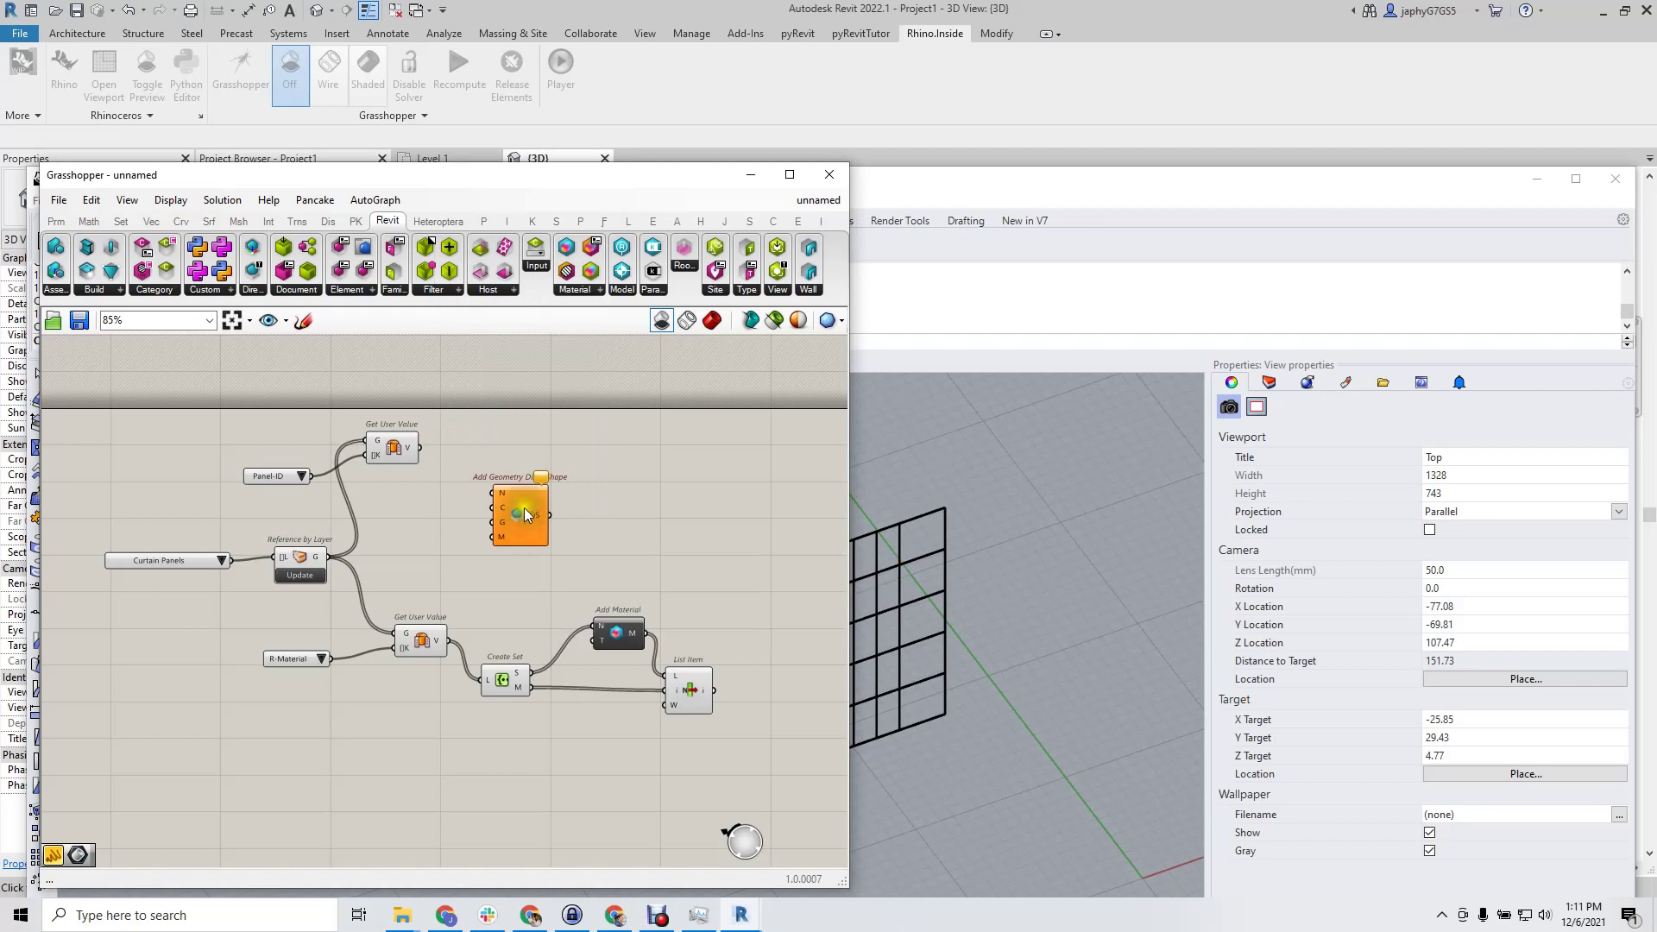
{"action": "left_click_drag", "start_coordinate": [524, 507], "coordinate": [686, 550]}
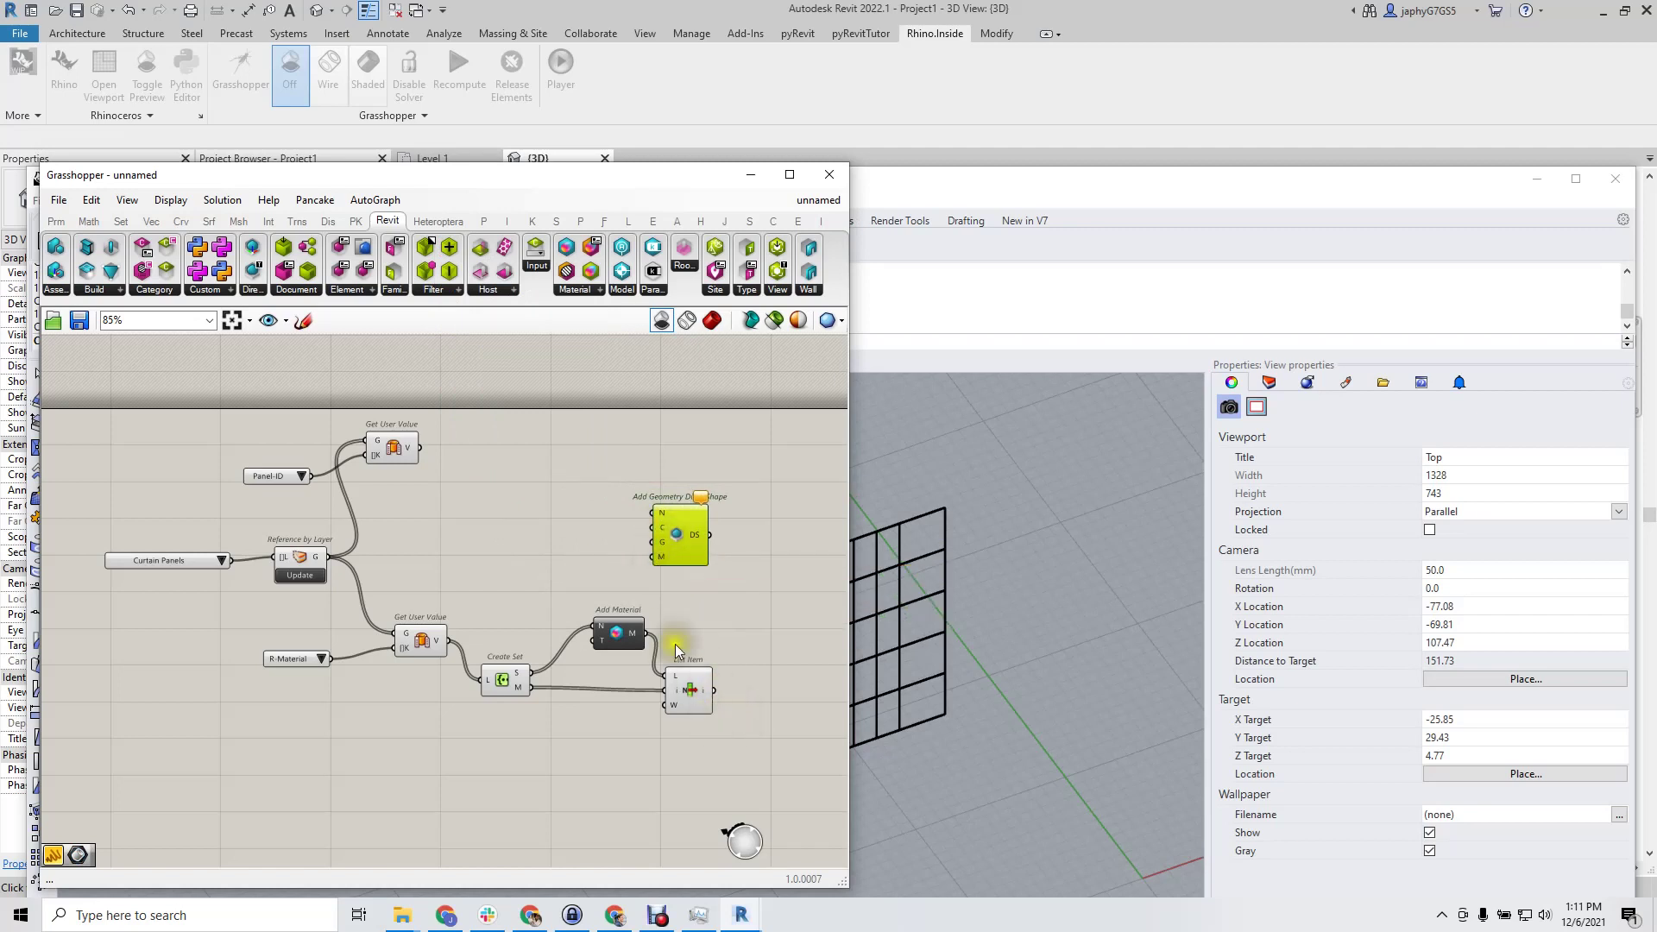
Feed List Item's materials into DirectShape's M input and graft its G input
{"action": "right_click", "coordinate": [663, 562]}
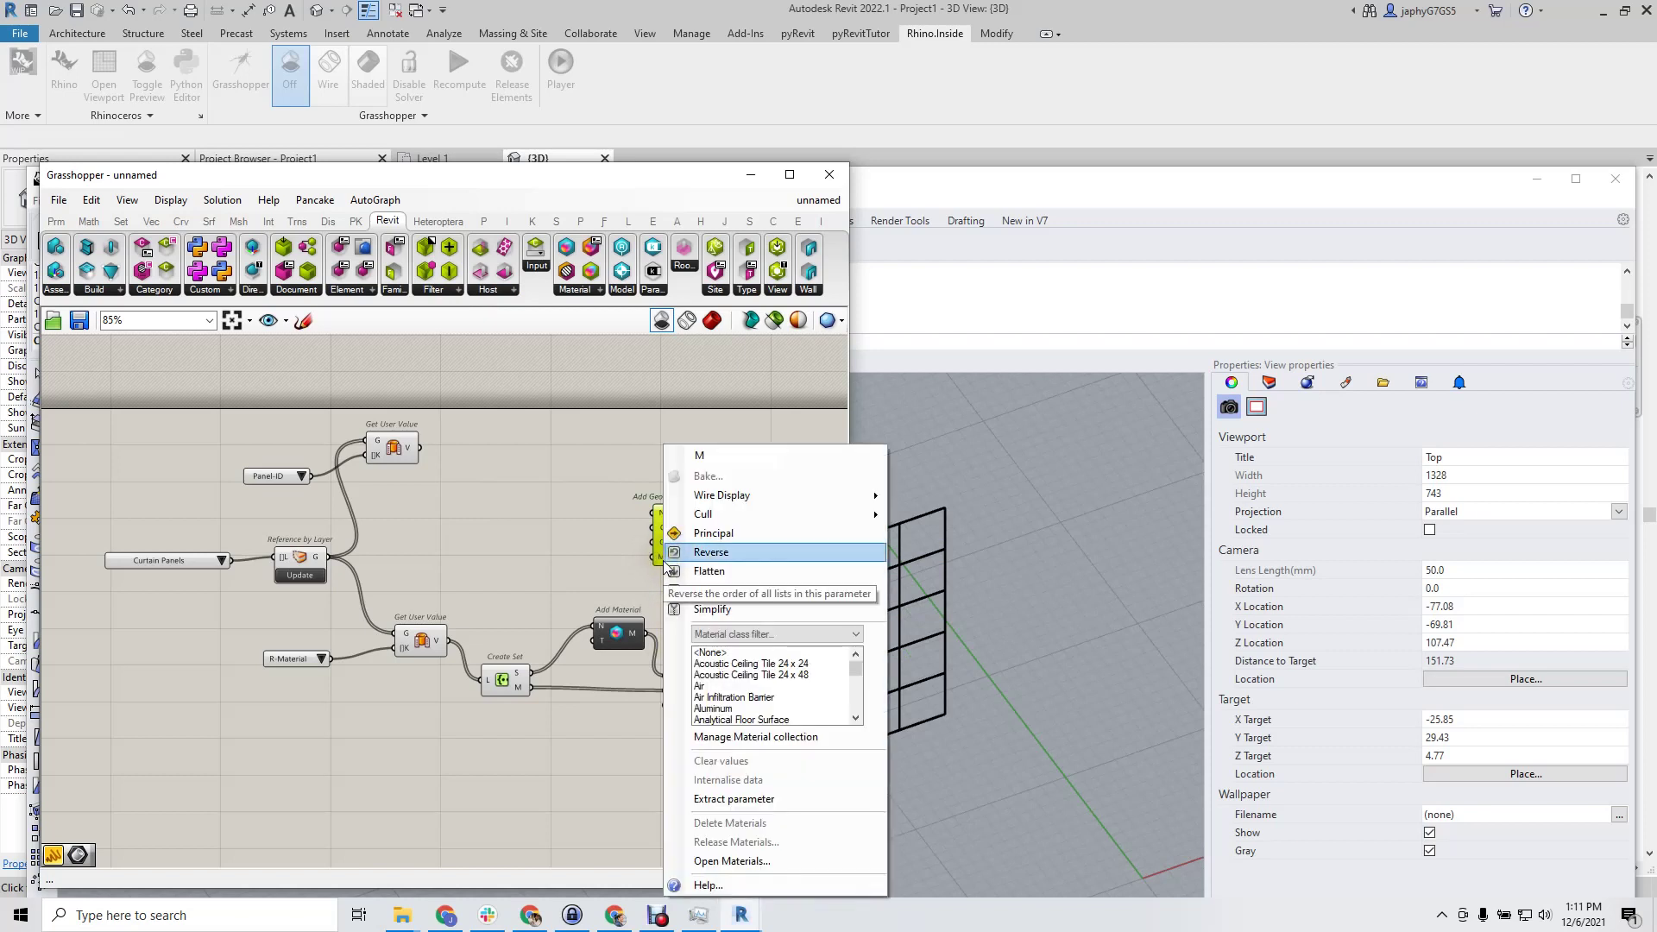
{"action": "left_click", "coordinate": [707, 561]}
{"action": "left_click_drag", "start_coordinate": [710, 692], "coordinate": [722, 542]}
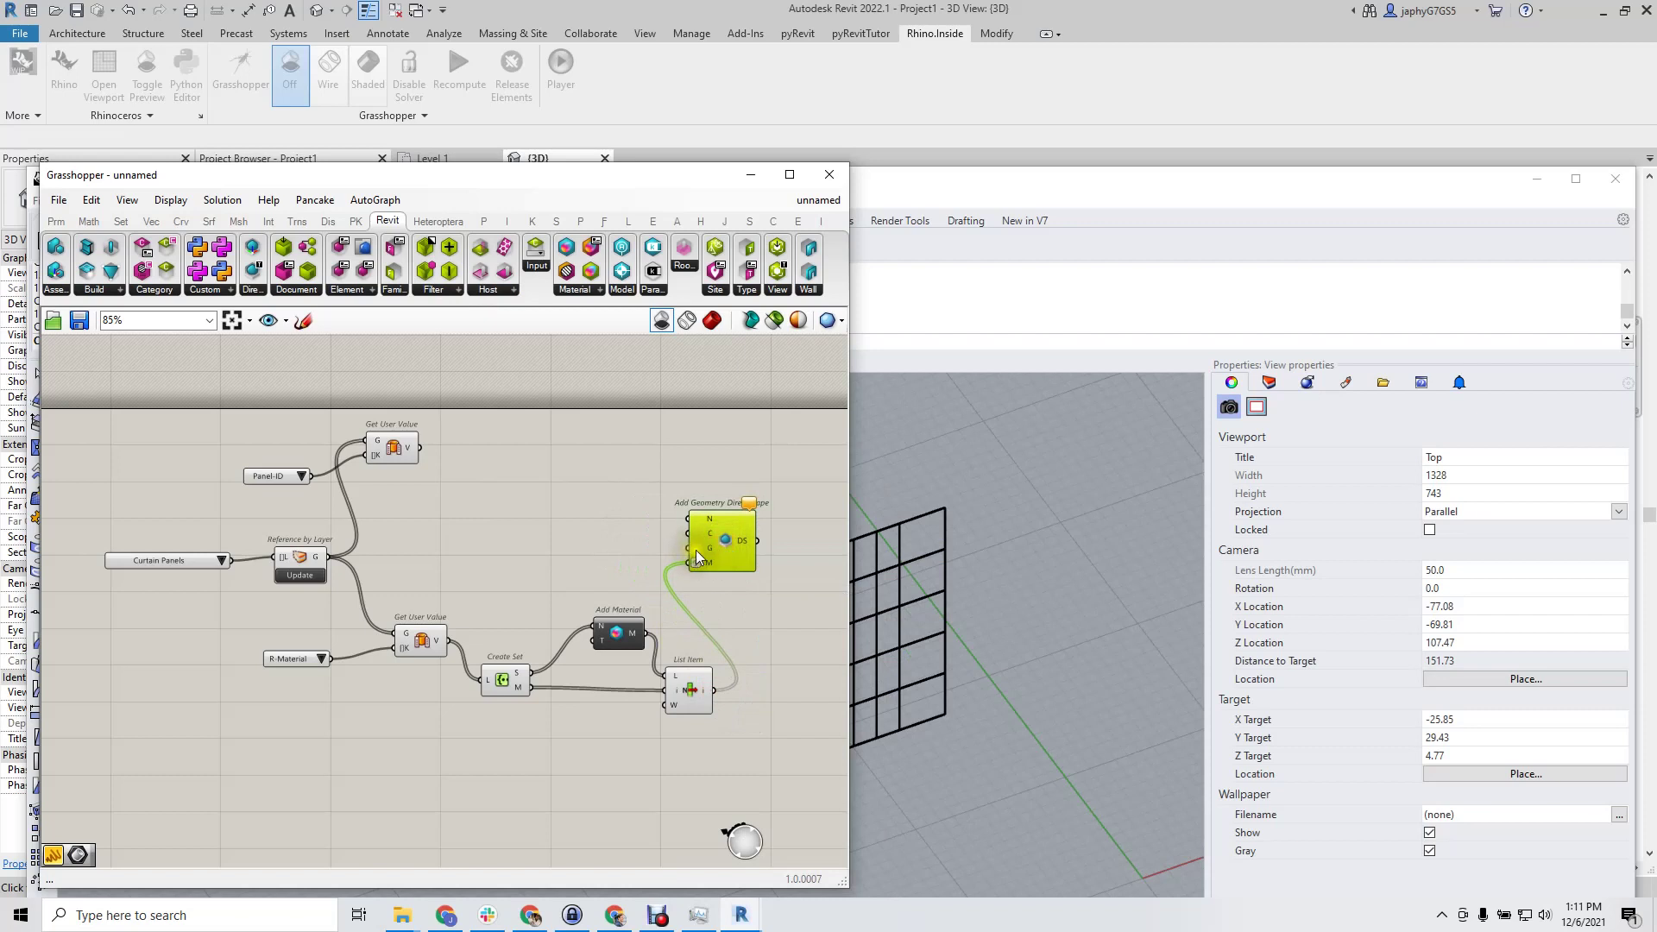
{"action": "right_click", "coordinate": [690, 549]}
{"action": "left_click", "coordinate": [716, 585]}
{"action": "double_click", "coordinate": [629, 531]}
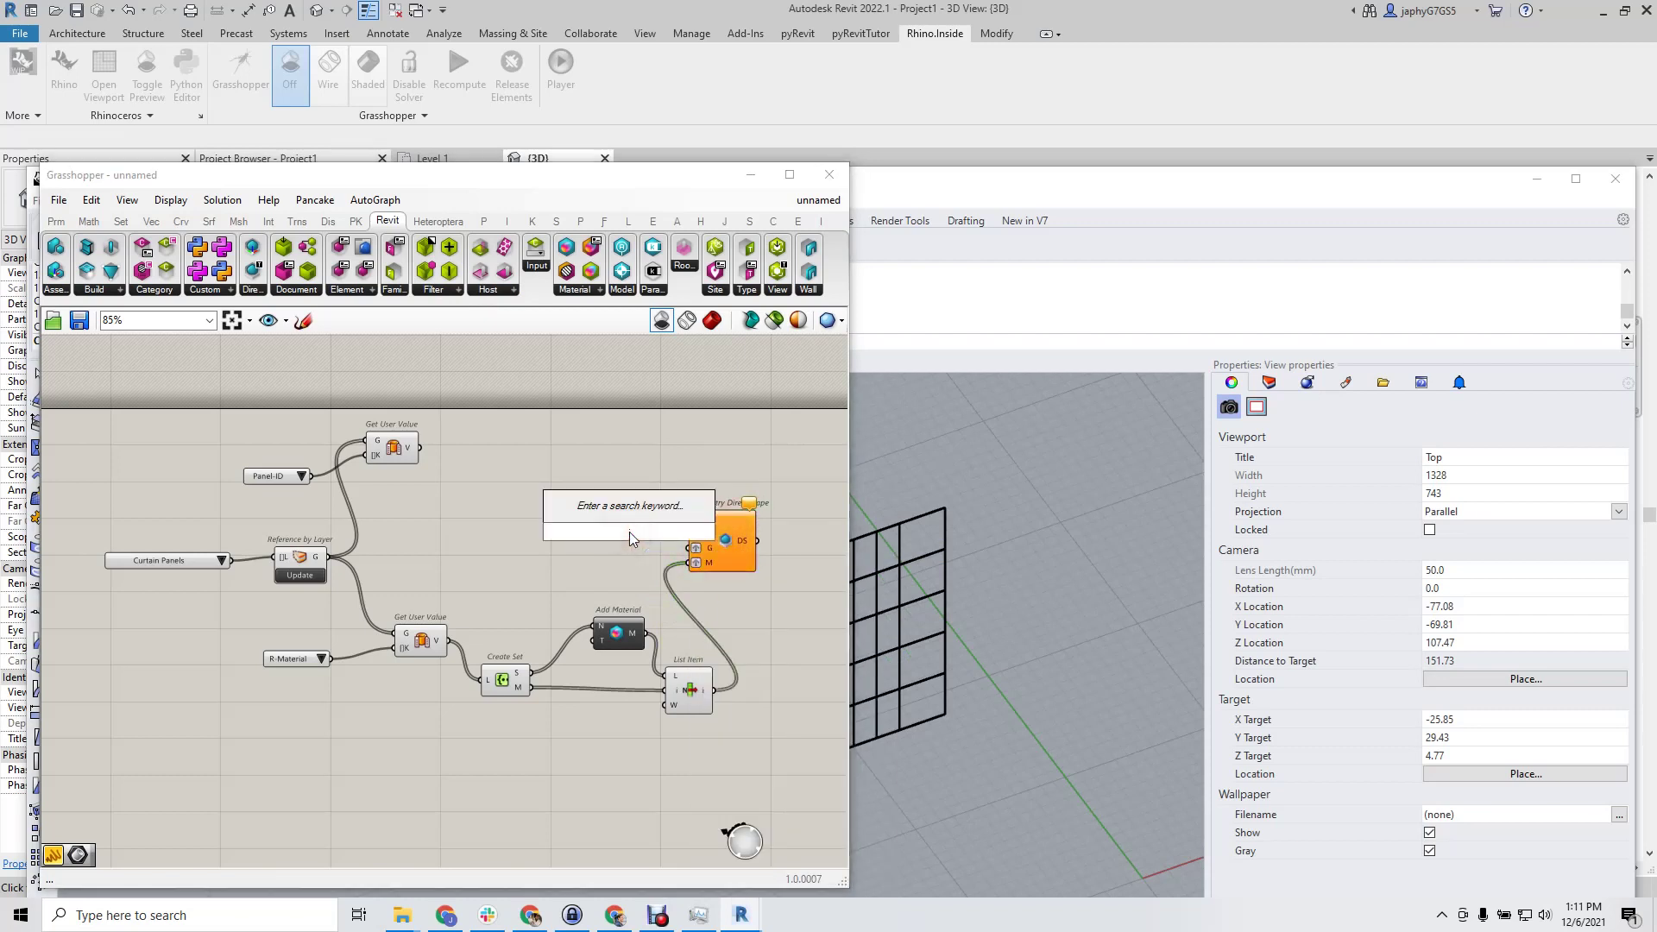
Add a Built-In Categories picker filtered to 'Curtain Panel' with Curtain Panels checked
{"action": "type", "text": "a"}
{"action": "key", "text": "BackSpace"}
{"action": "type", "text": "bui cat"}
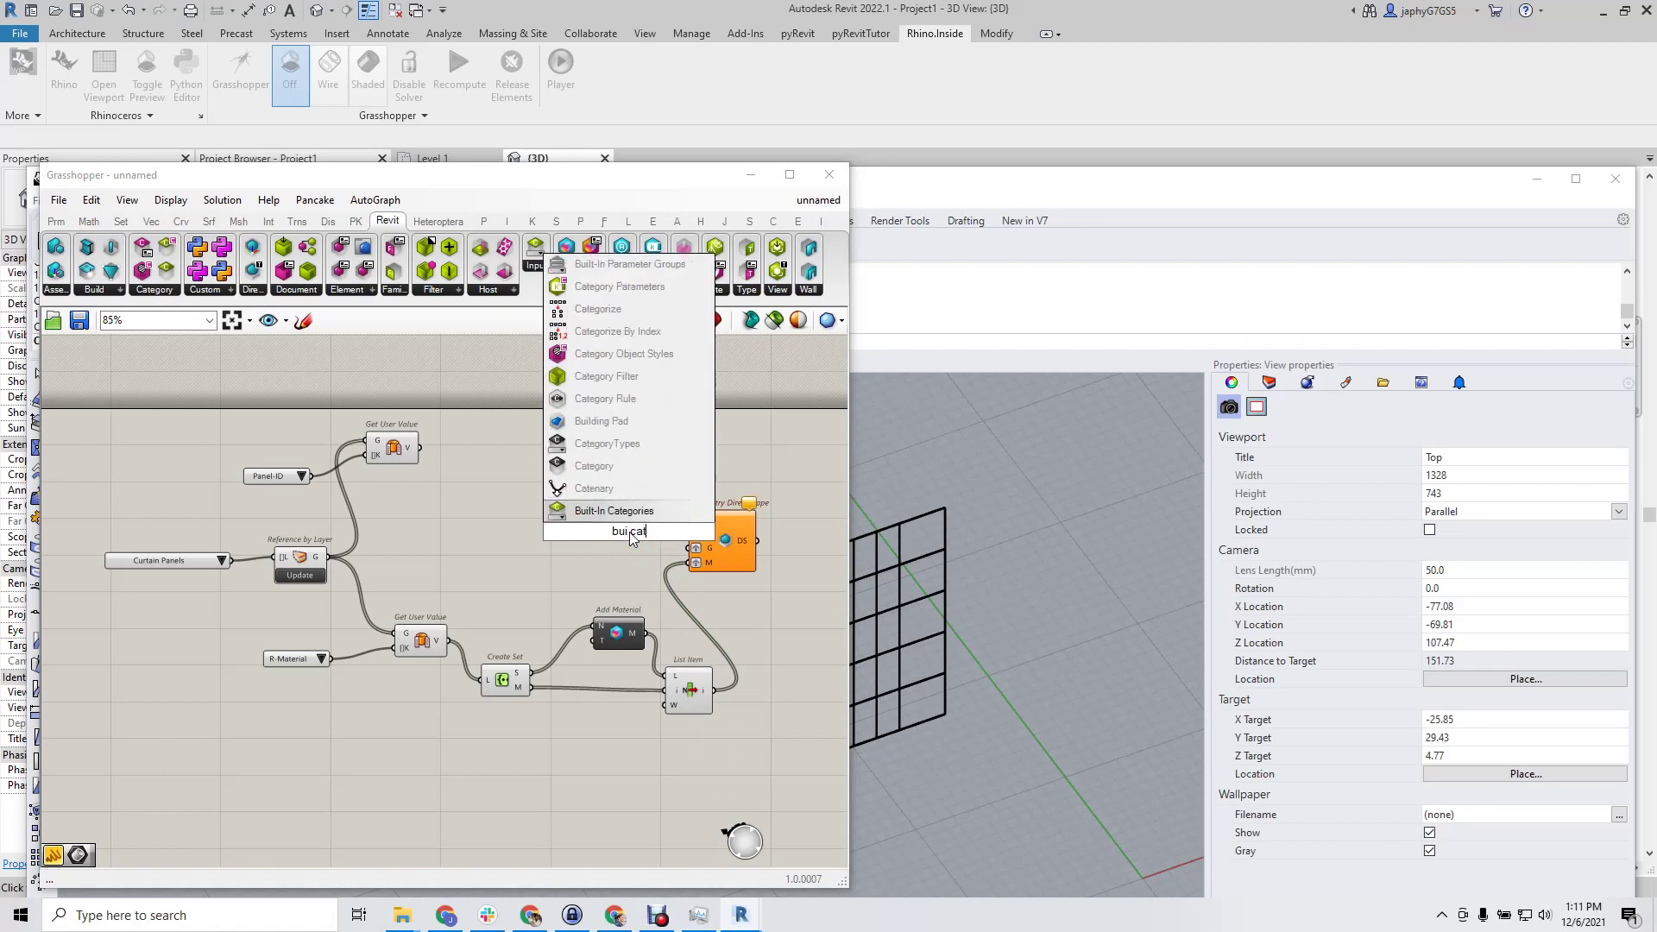
{"action": "left_click", "coordinate": [620, 509]}
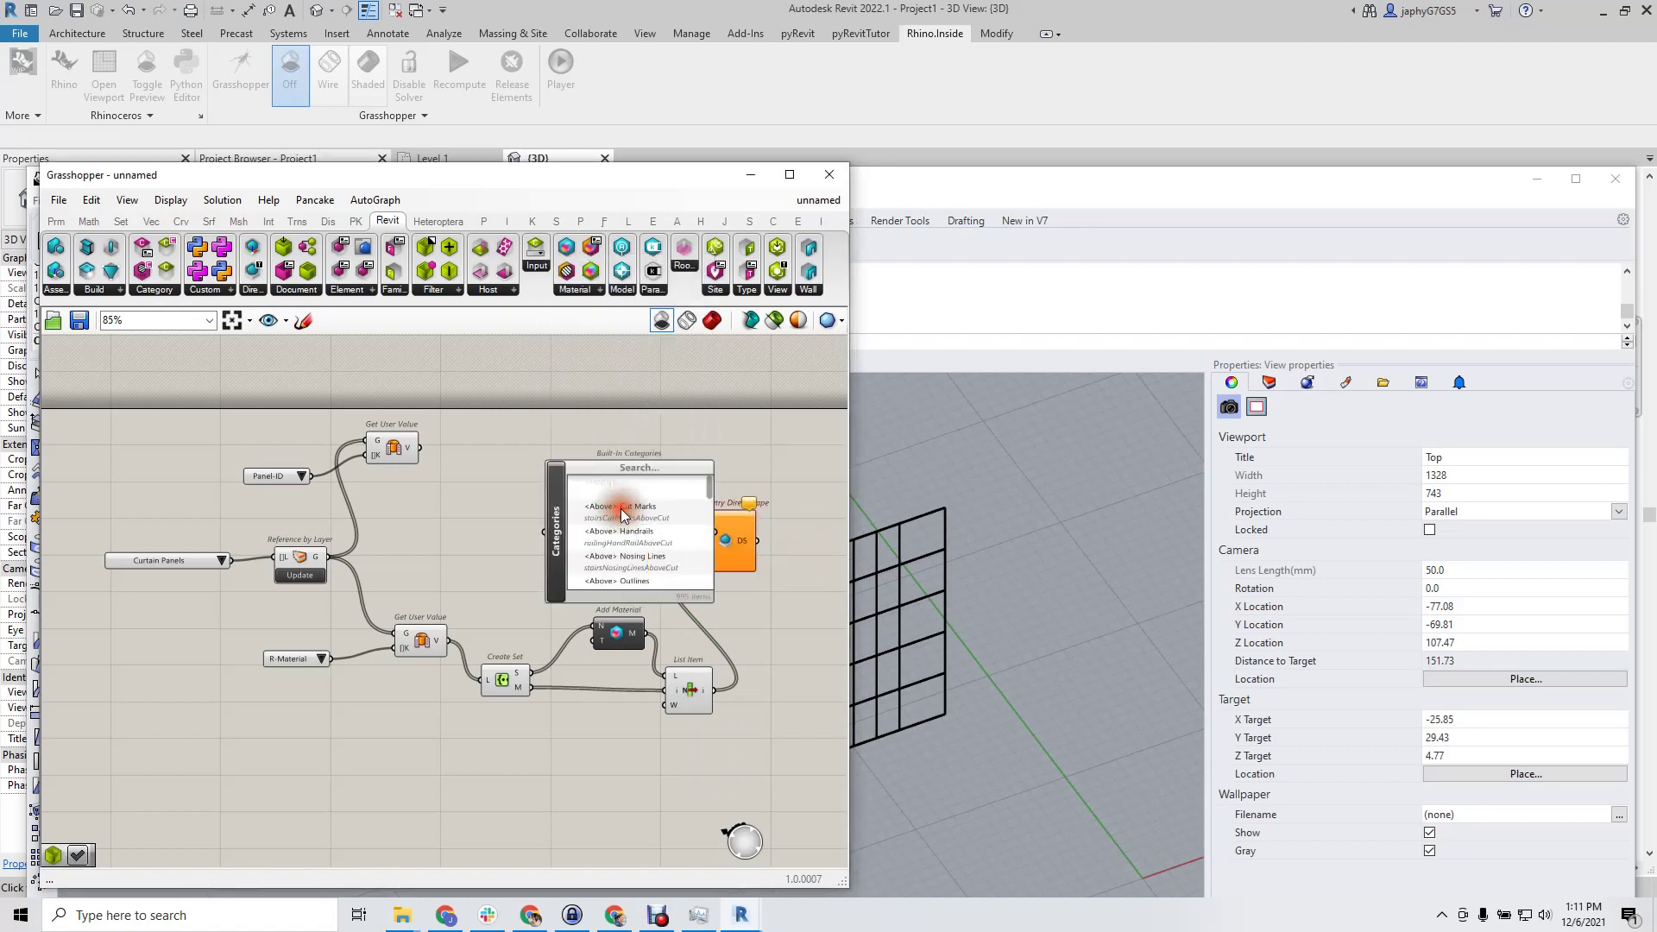
{"action": "left_click", "coordinate": [628, 466]}
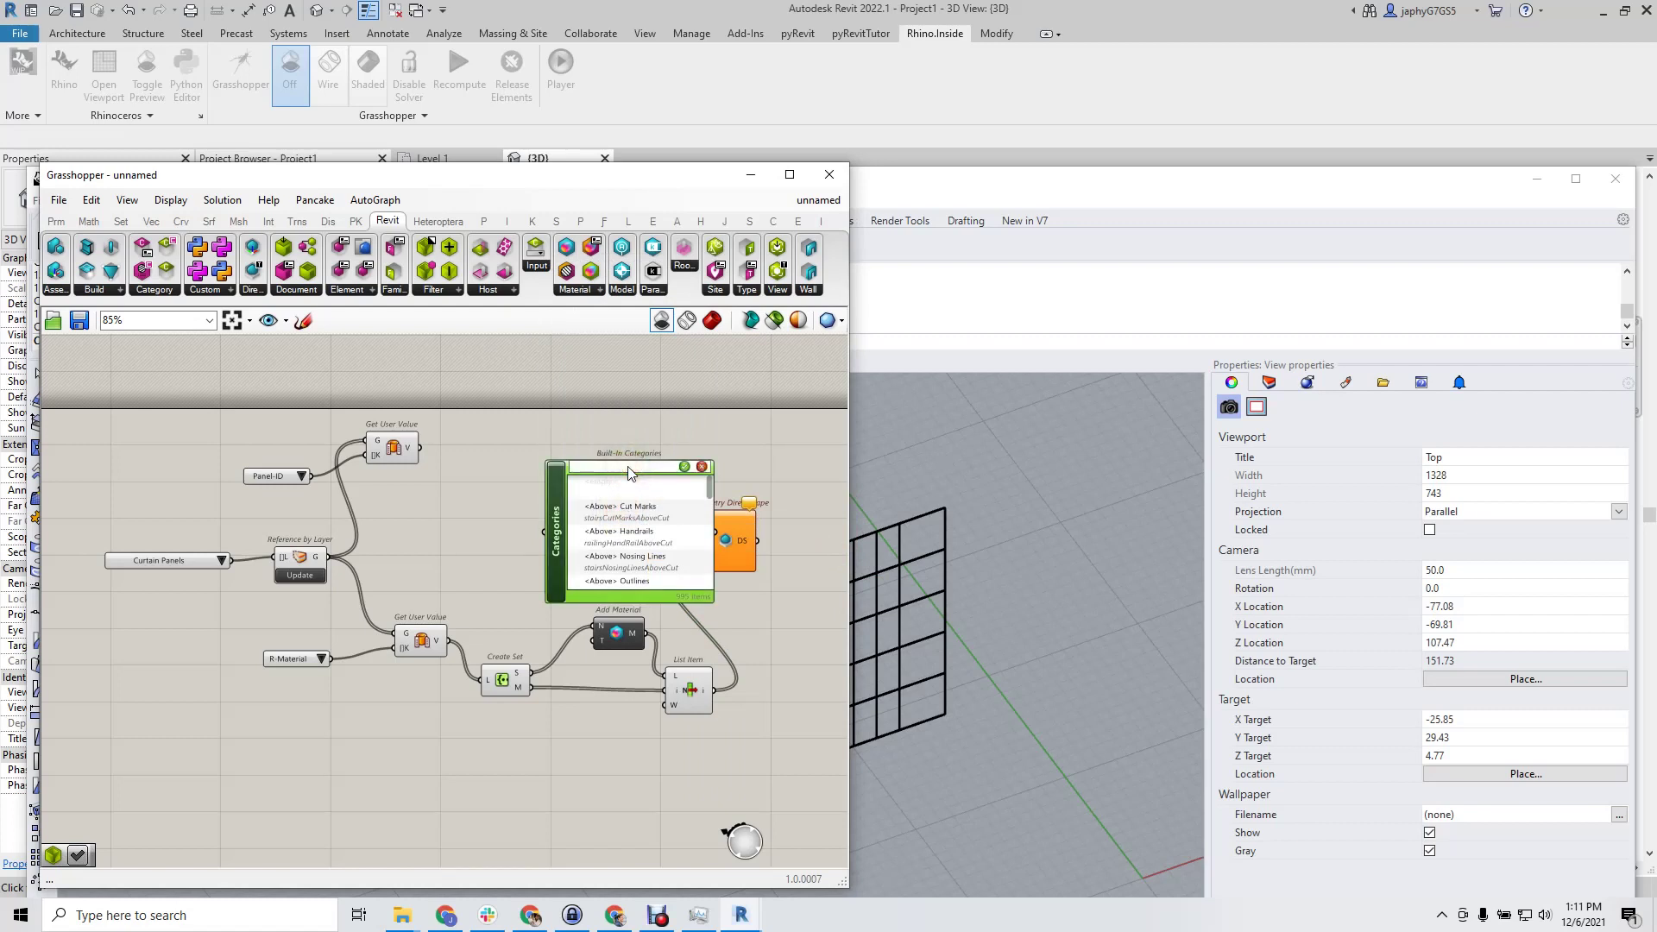
{"action": "type", "text": "Curtain Panel"}
{"action": "key", "text": "Return"}
{"action": "left_click", "coordinate": [576, 509]}
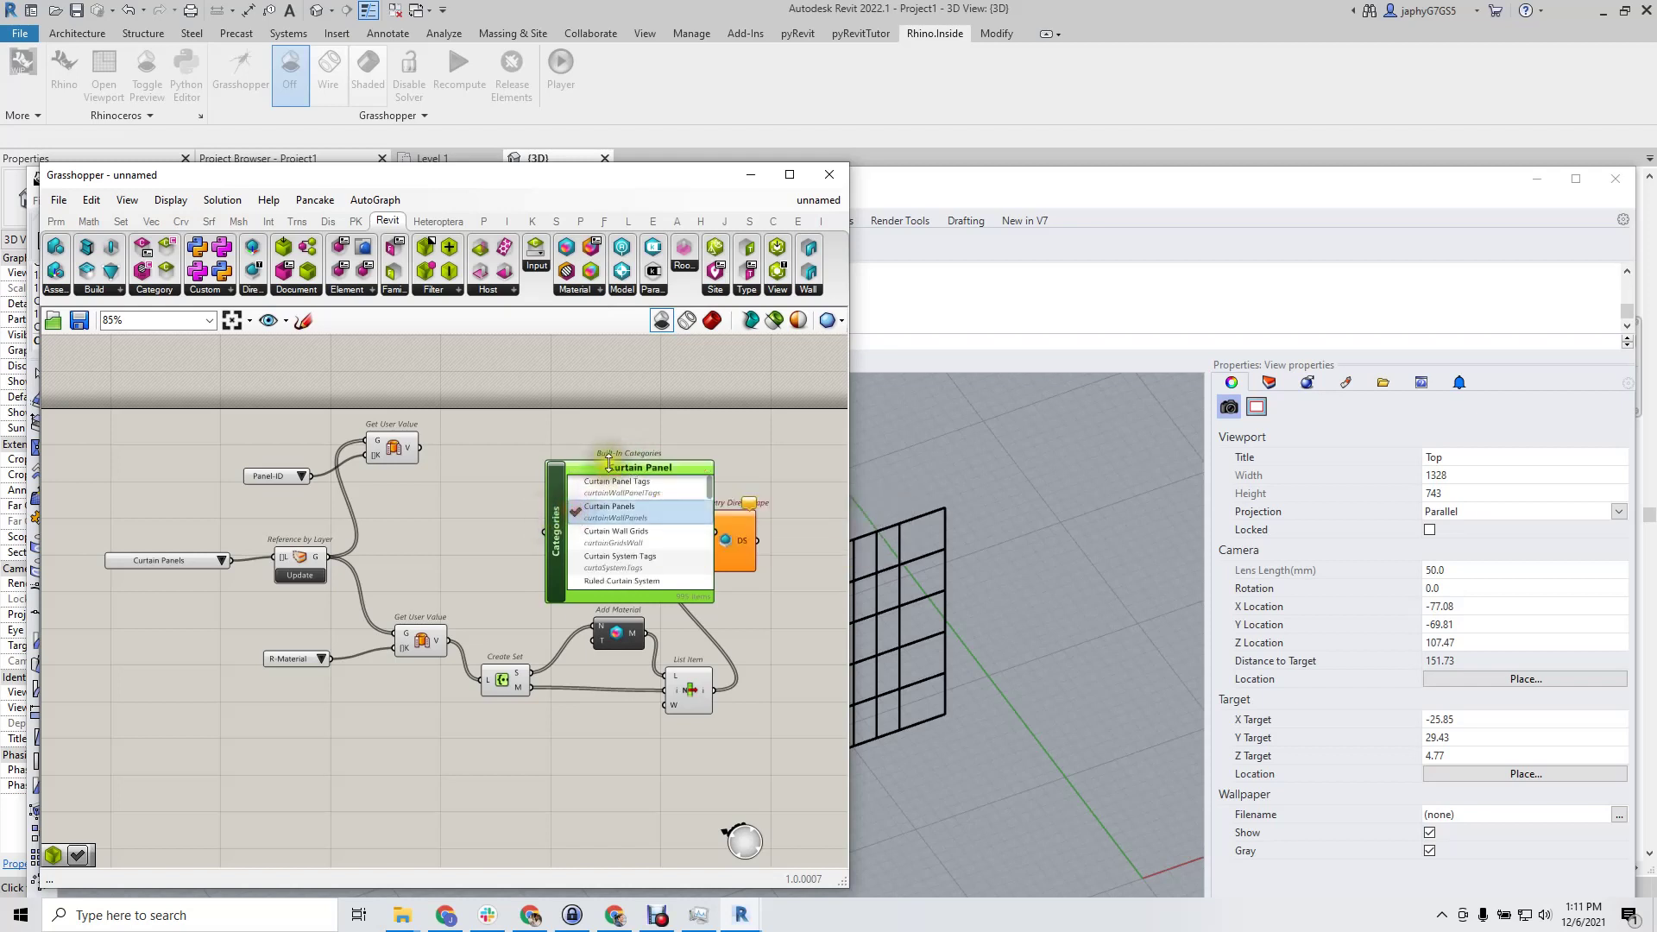
Wire Curtain Panels to DirectShape's C, Panel-ID values to N, and panel geometry to G
{"action": "left_click_drag", "start_coordinate": [610, 467], "coordinate": [541, 359]}
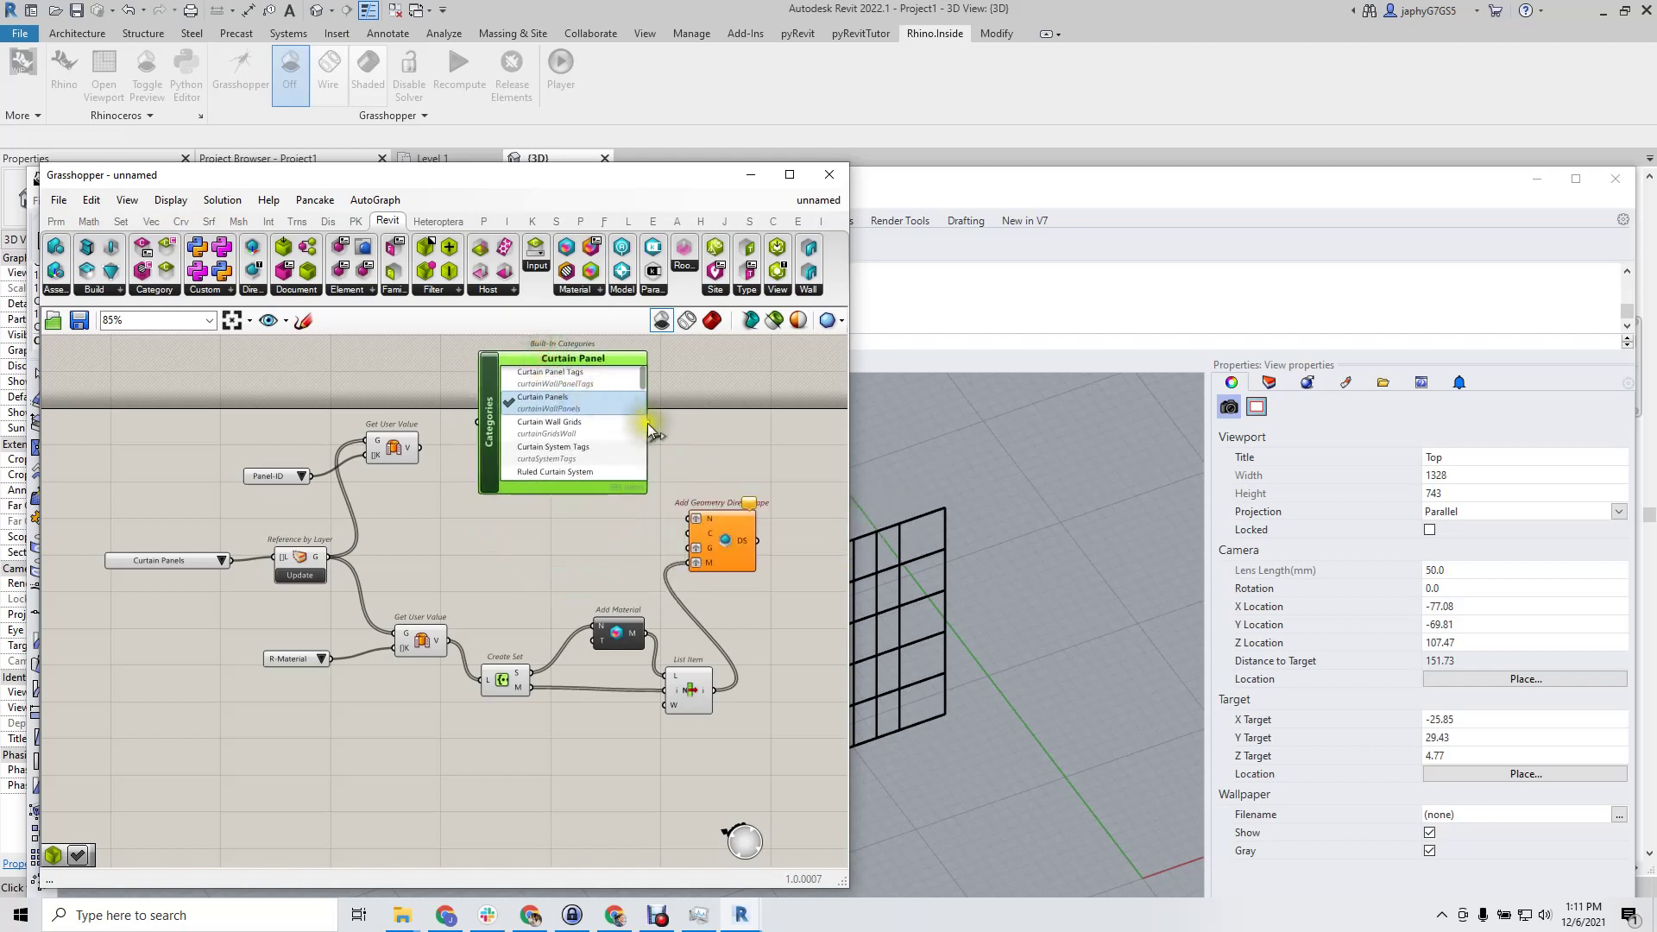
{"action": "left_click_drag", "start_coordinate": [649, 422], "coordinate": [696, 533]}
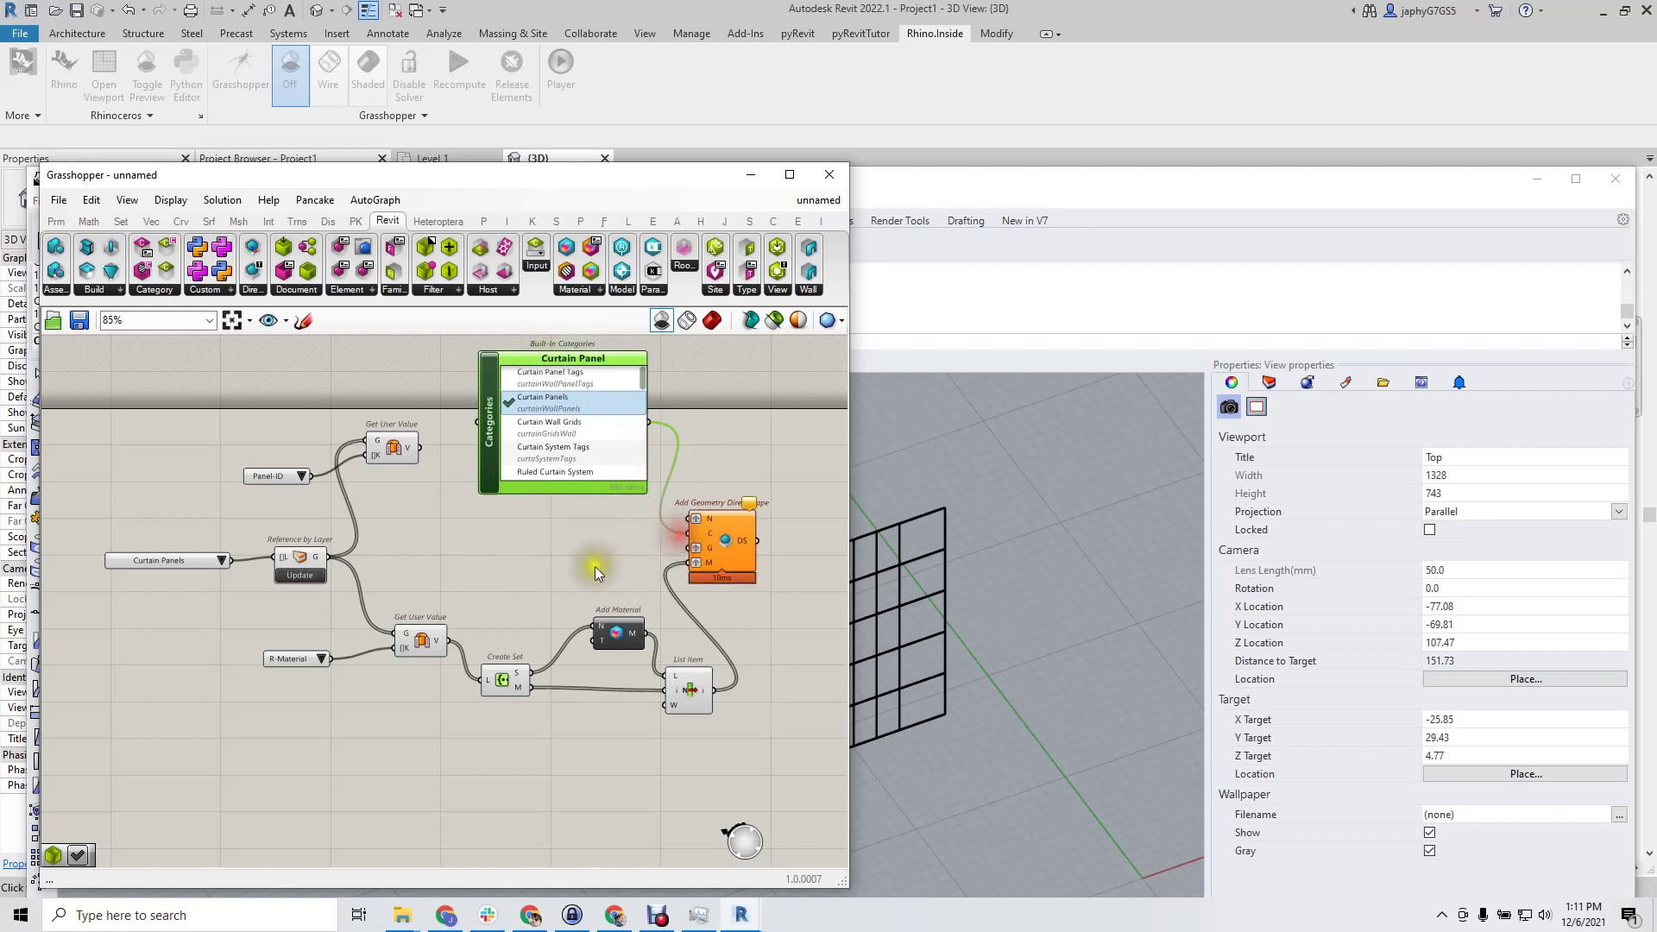
{"action": "left_click_drag", "start_coordinate": [412, 449], "coordinate": [693, 519]}
{"action": "left_click_drag", "start_coordinate": [318, 561], "coordinate": [695, 550]}
Rearrange the category picker and DirectShape node so the whole graph is visible
{"action": "right_click_drag", "start_coordinate": [704, 562], "coordinate": [577, 608]}
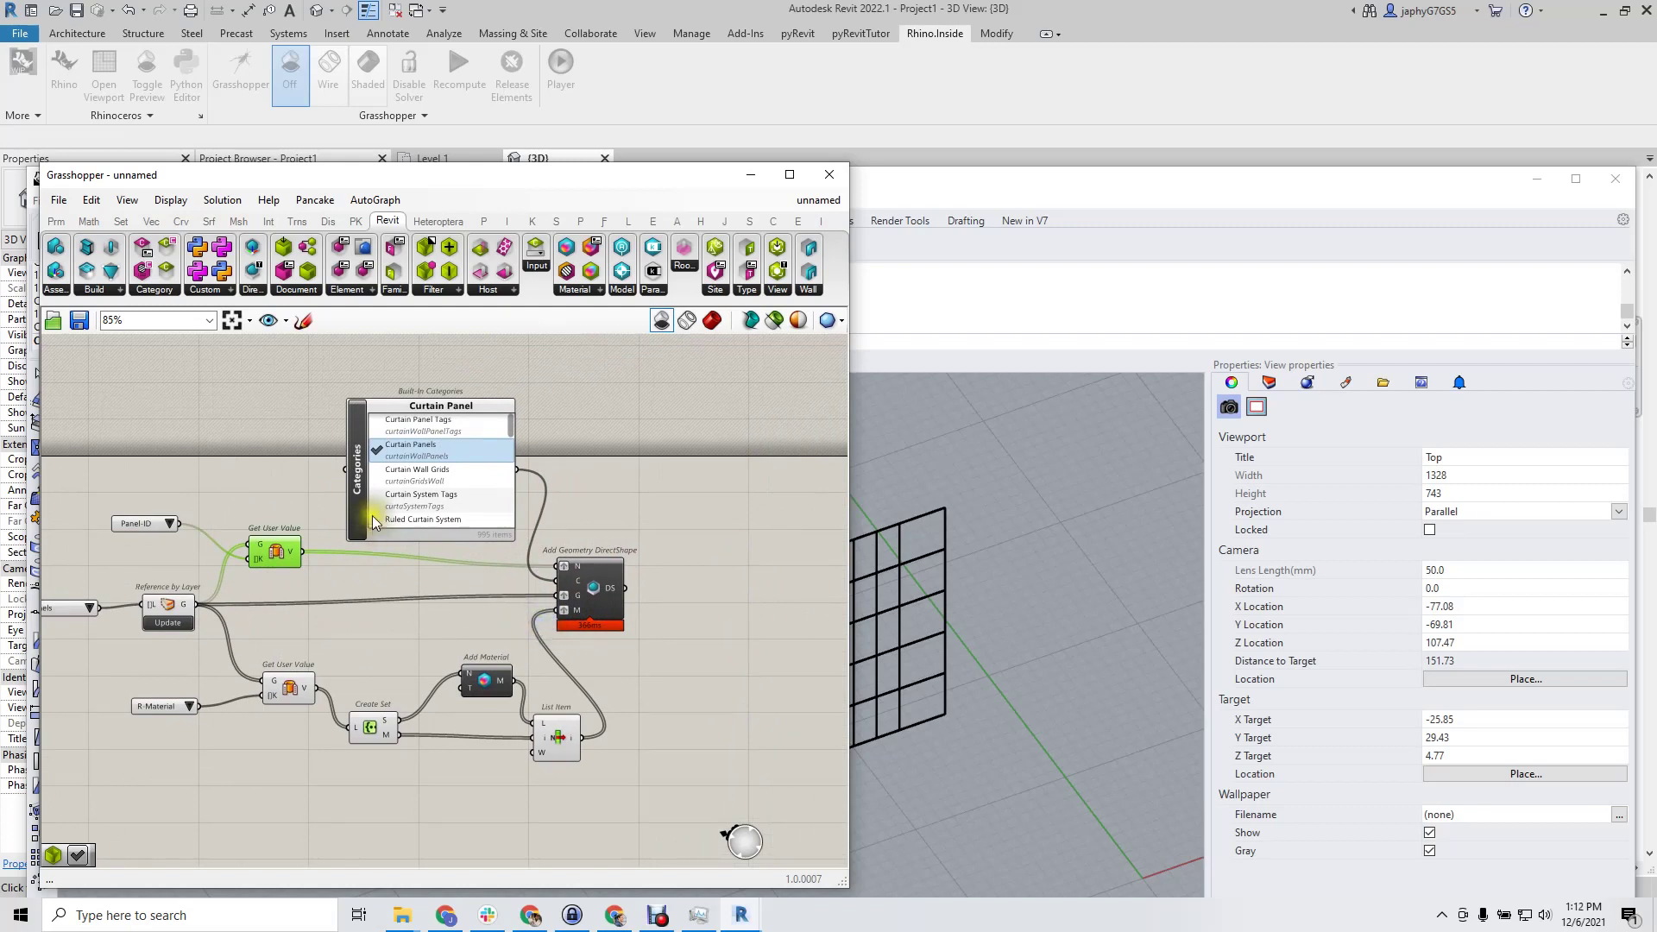
{"action": "left_click", "coordinate": [474, 404]}
{"action": "left_click_drag", "start_coordinate": [473, 404], "coordinate": [463, 375]}
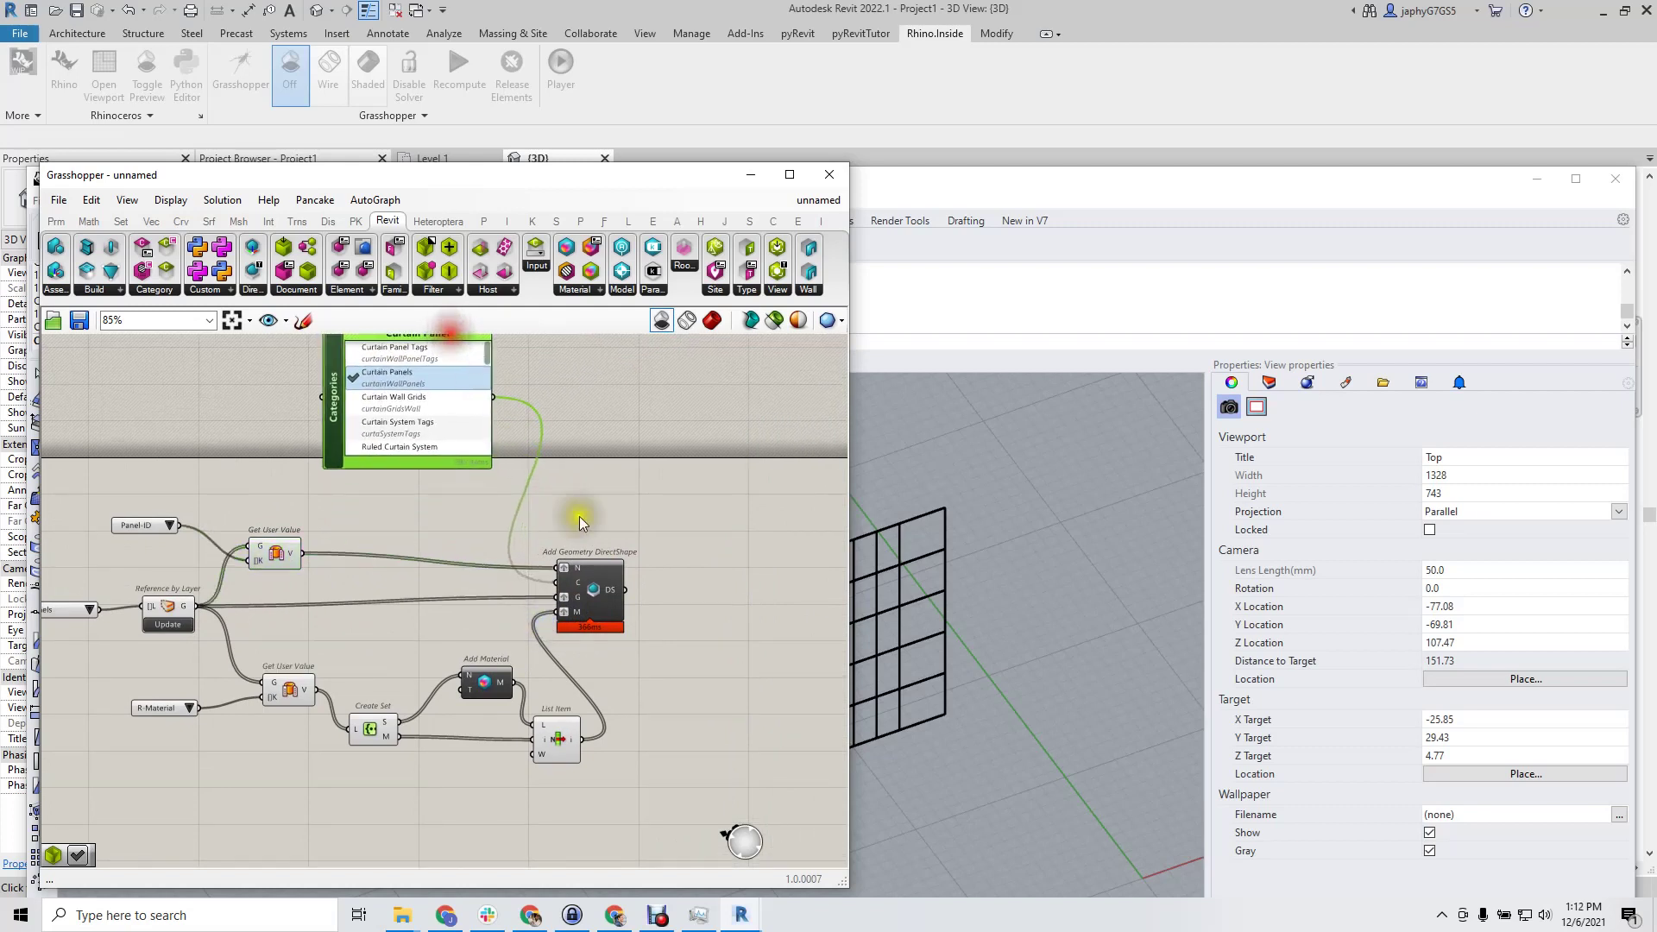
{"action": "right_click_drag", "start_coordinate": [608, 567], "coordinate": [512, 622]}
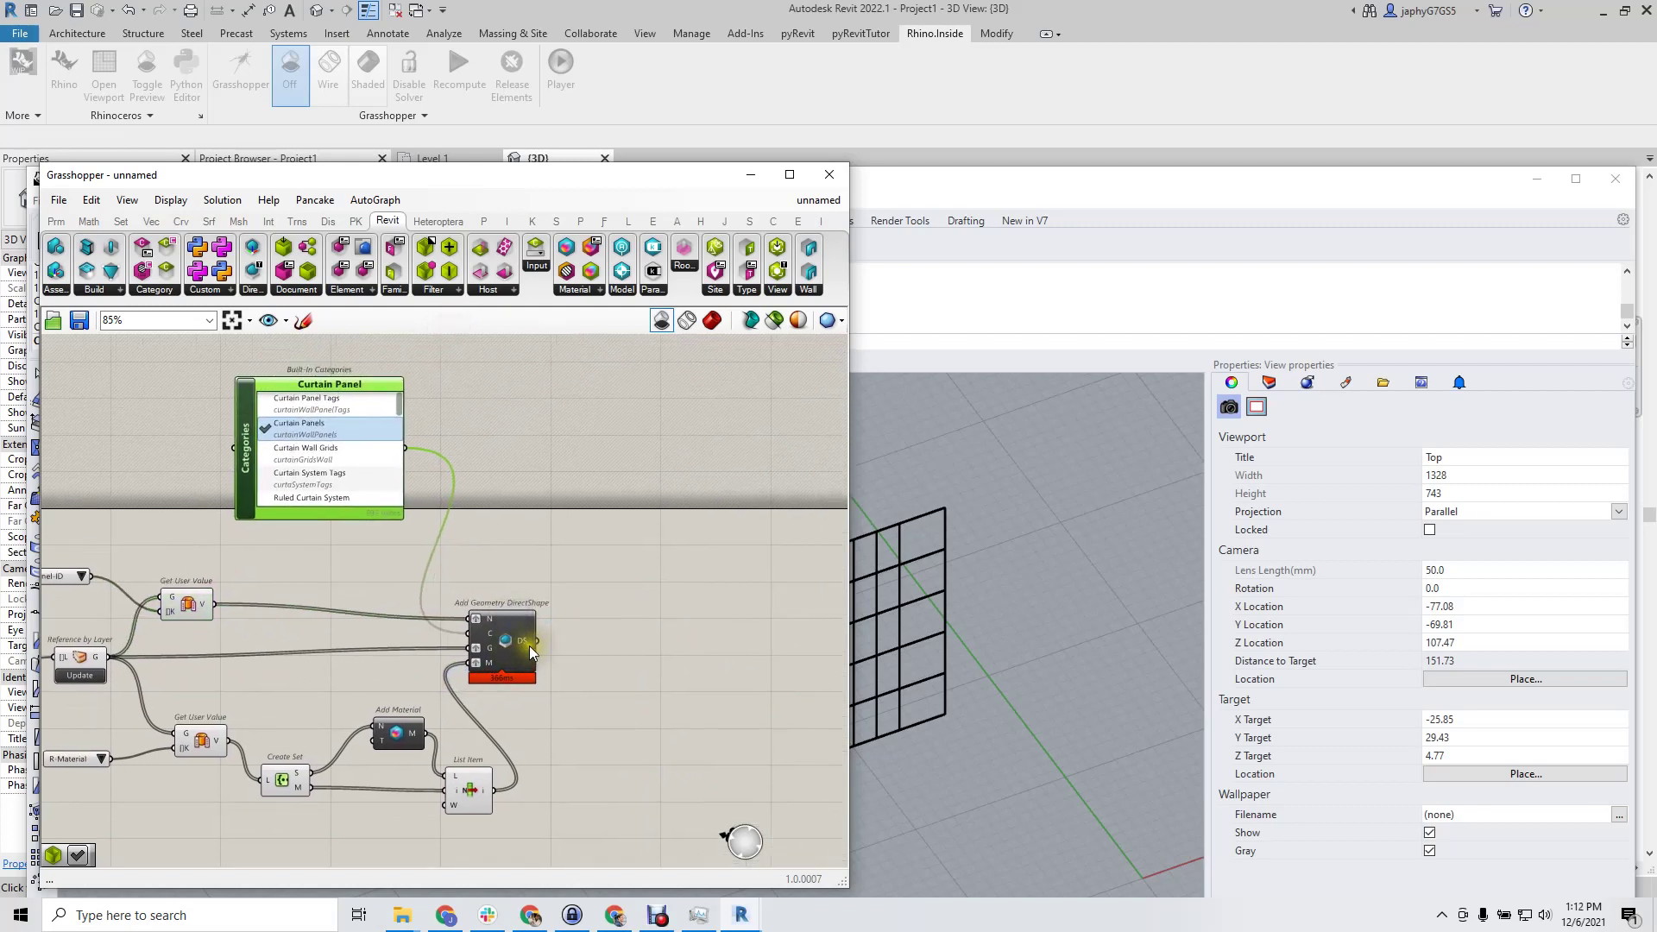
{"action": "right_click", "coordinate": [518, 630]}
{"action": "left_click_drag", "start_coordinate": [518, 625], "coordinate": [514, 648]}
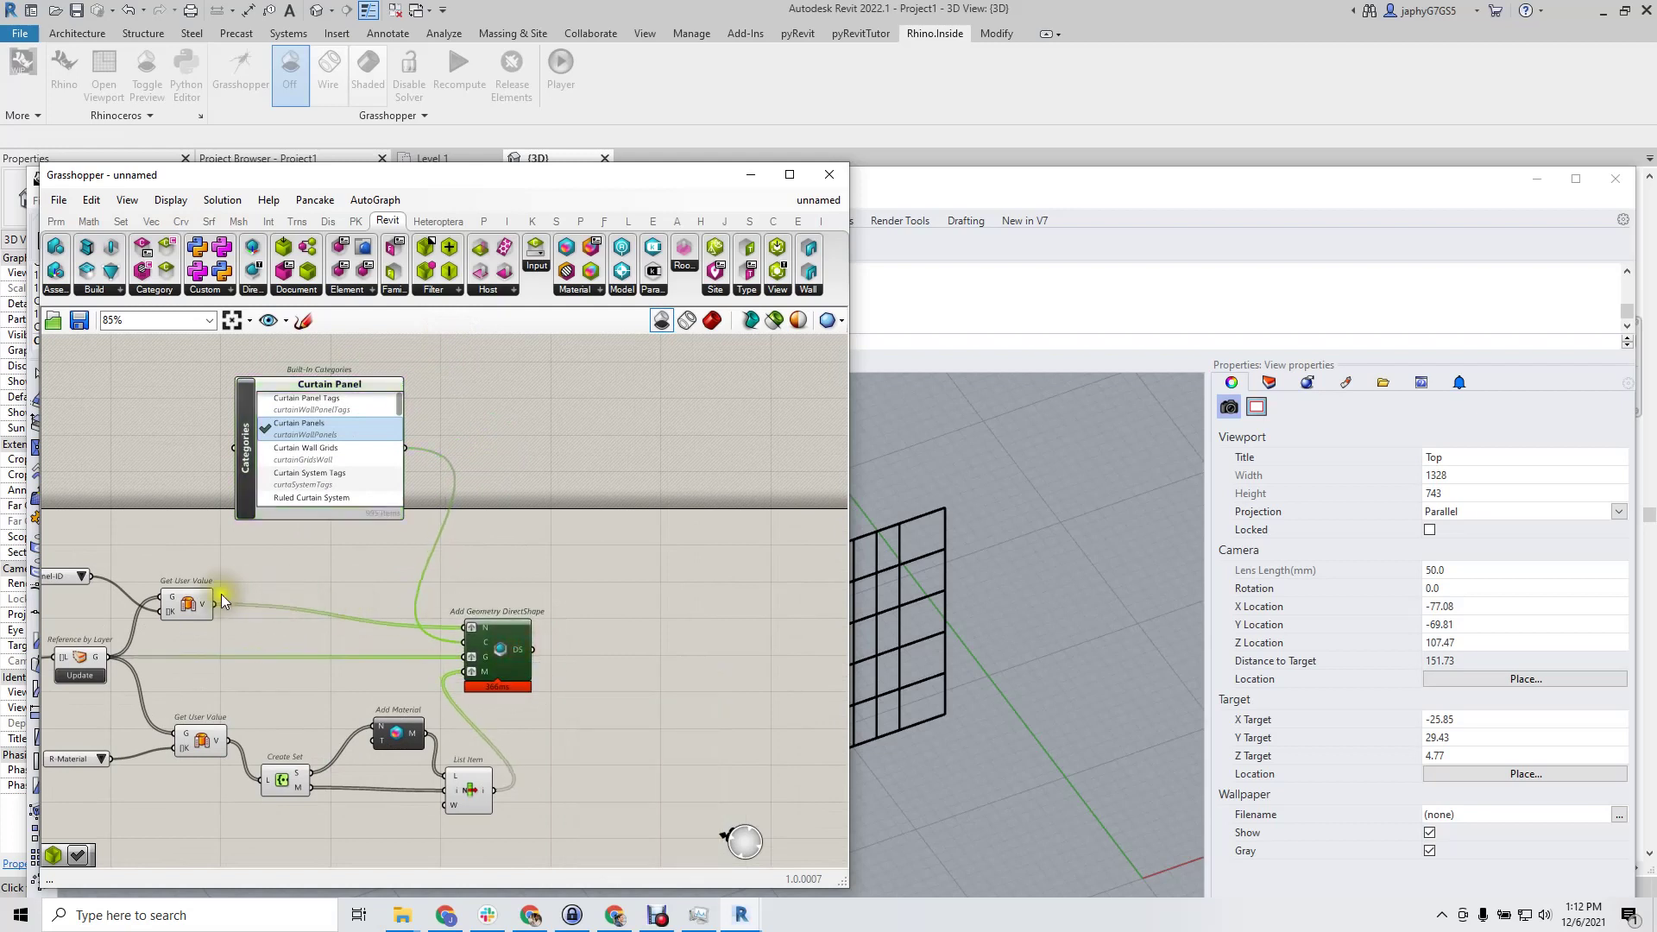
Place a Define Parameter component and bring the Panel-ID value list beside it
{"action": "left_click_drag", "start_coordinate": [185, 603], "coordinate": [213, 607]}
{"action": "double_click", "coordinate": [528, 563]}
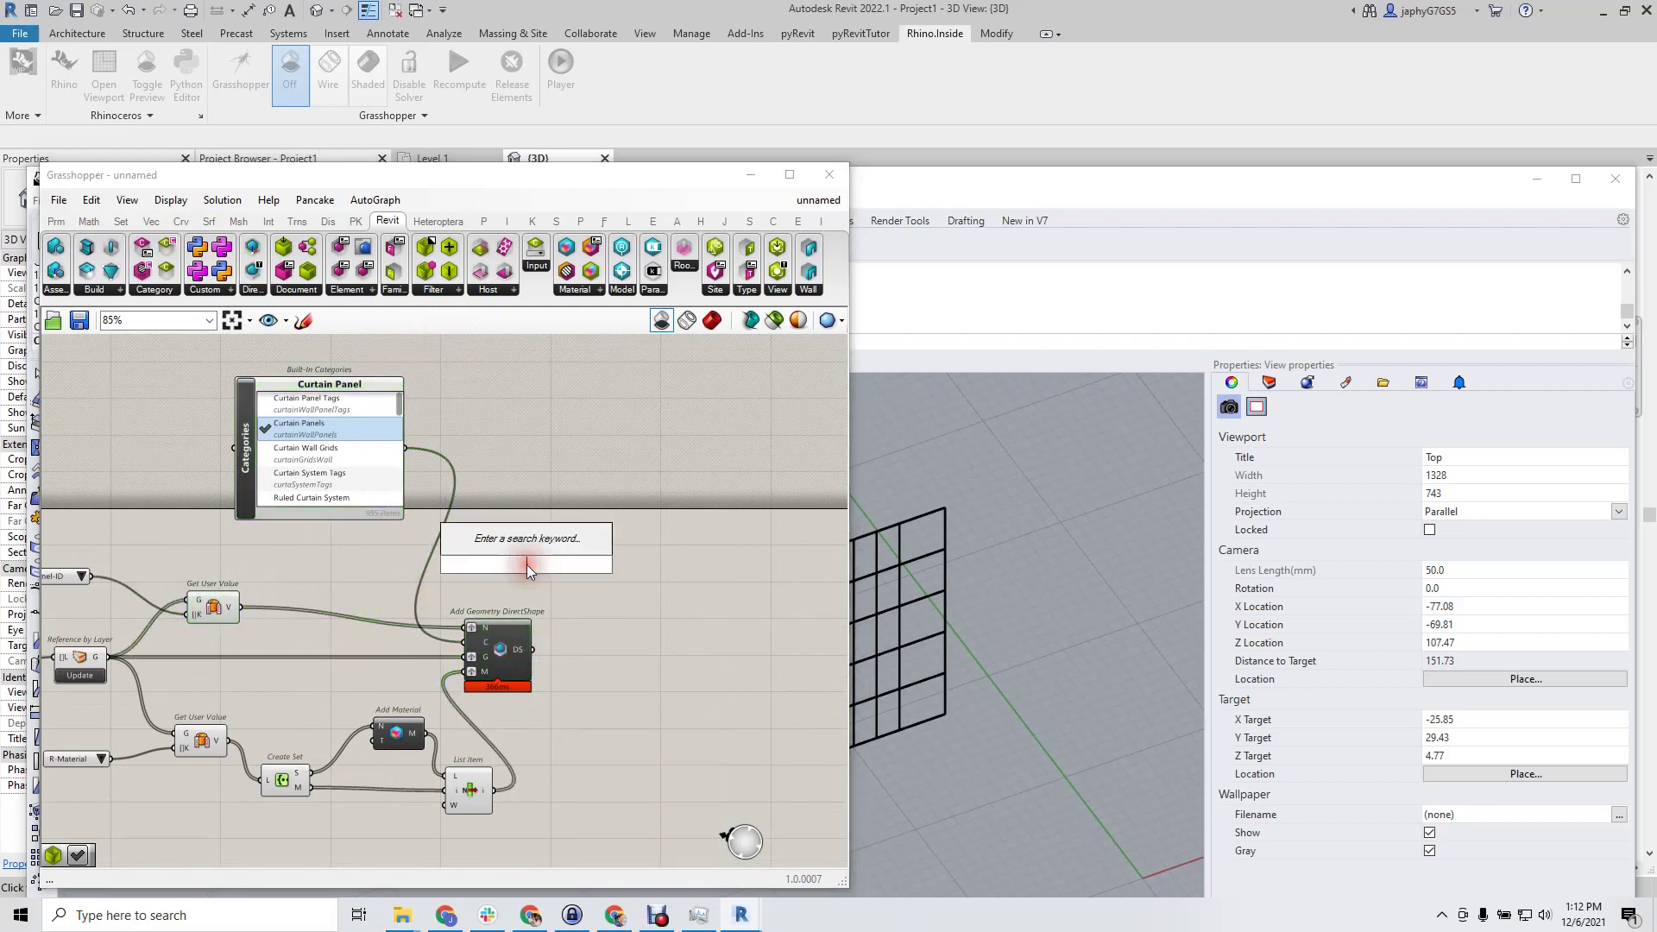
{"action": "type", "text": "def param"}
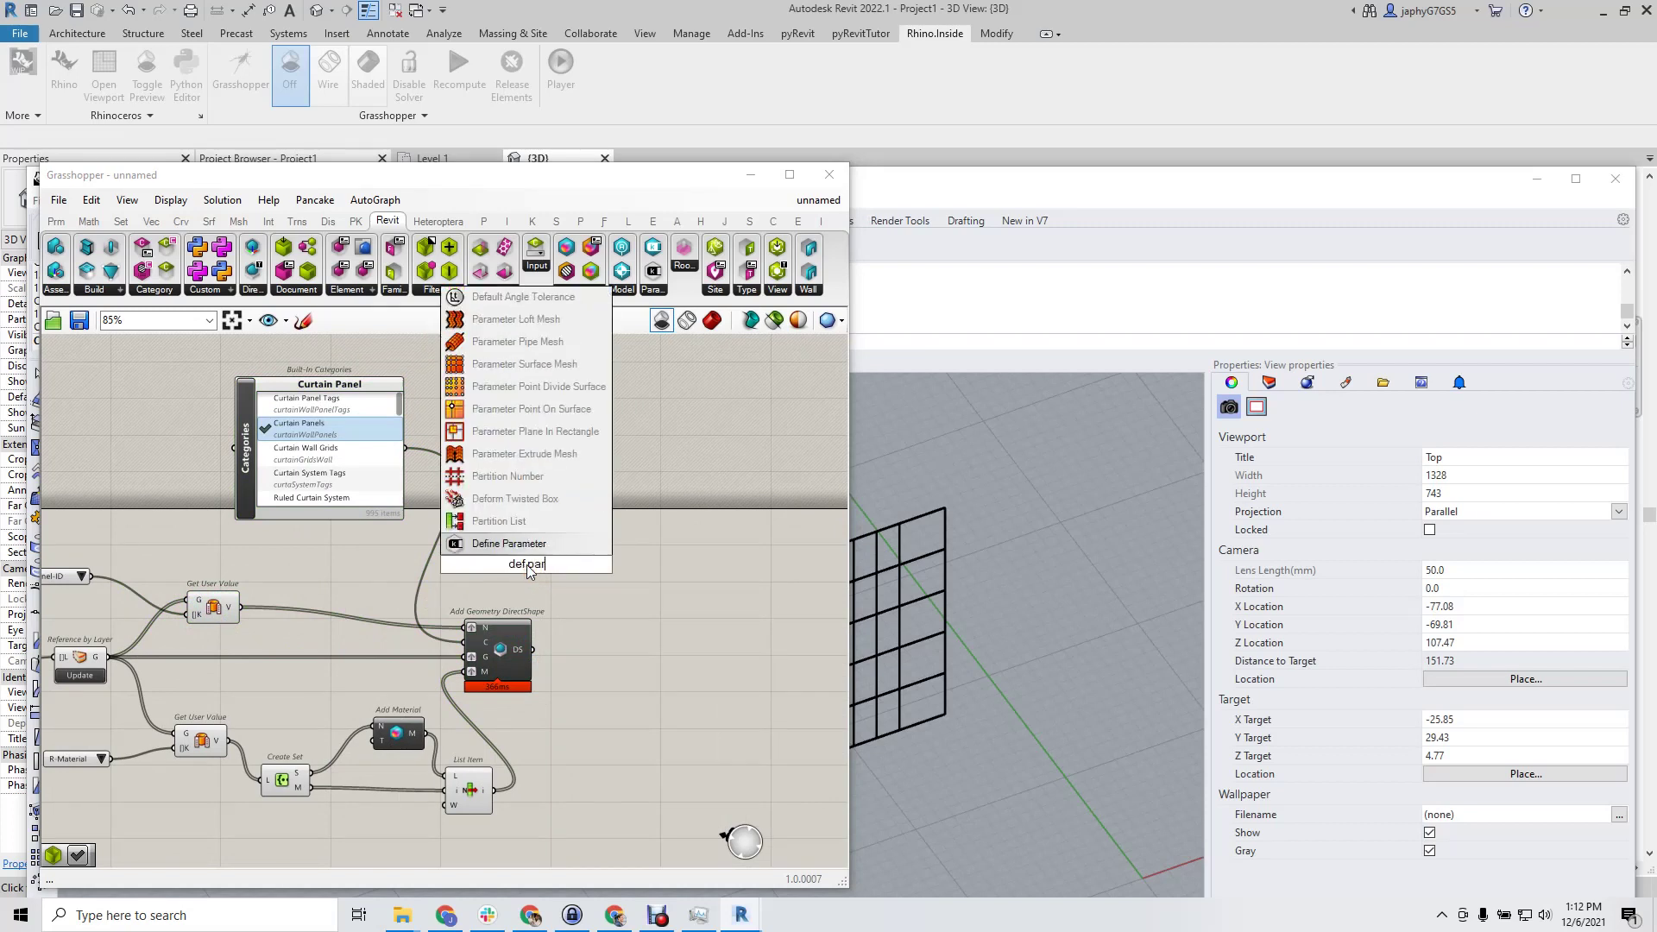
{"action": "key", "text": "Return"}
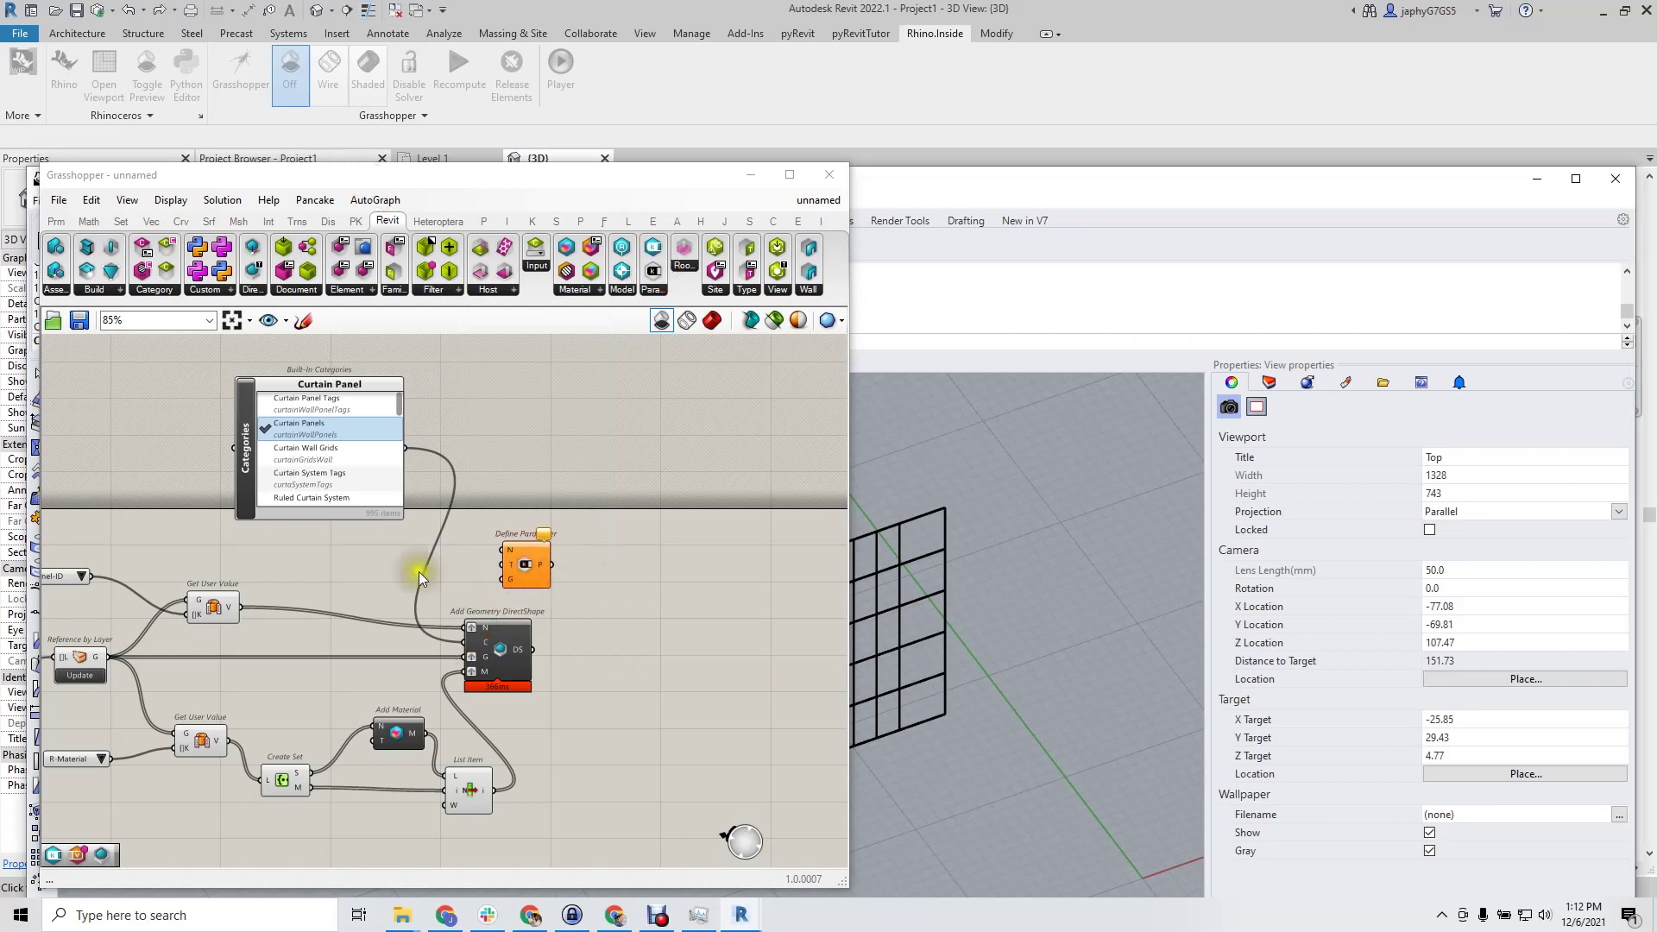
{"action": "left_click_drag", "start_coordinate": [90, 578], "coordinate": [496, 554]}
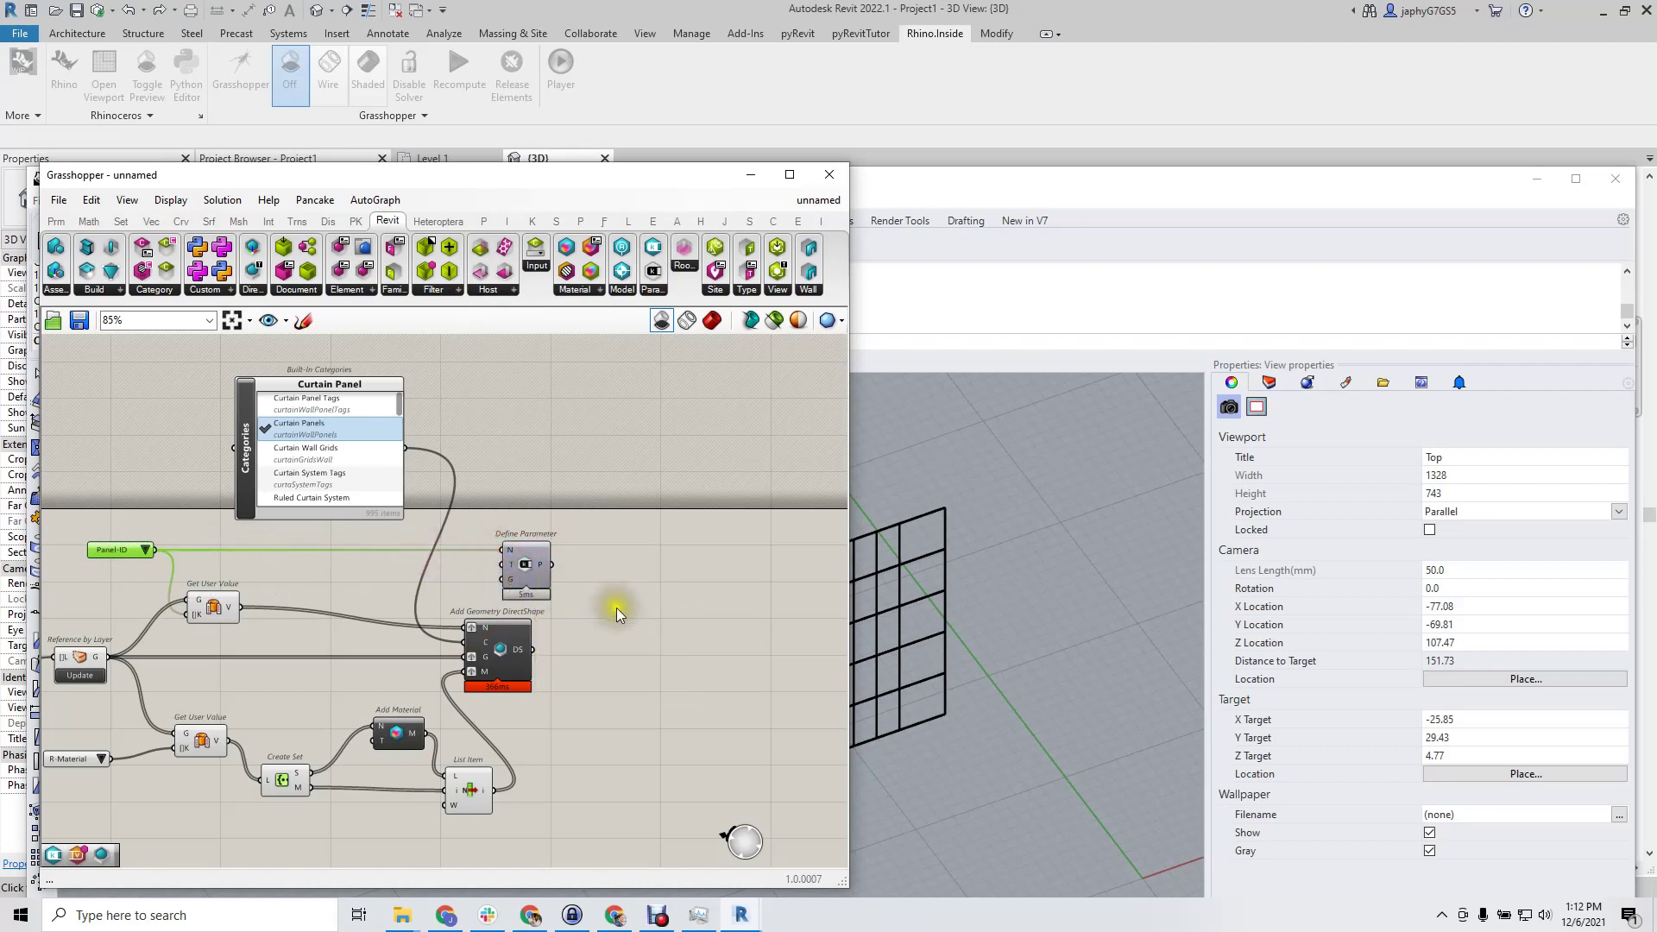
Add an Add Parameter component and wire Define Parameter's P output into its D input
{"action": "right_click_drag", "start_coordinate": [614, 603], "coordinate": [505, 630]}
{"action": "double_click", "coordinate": [505, 628]}
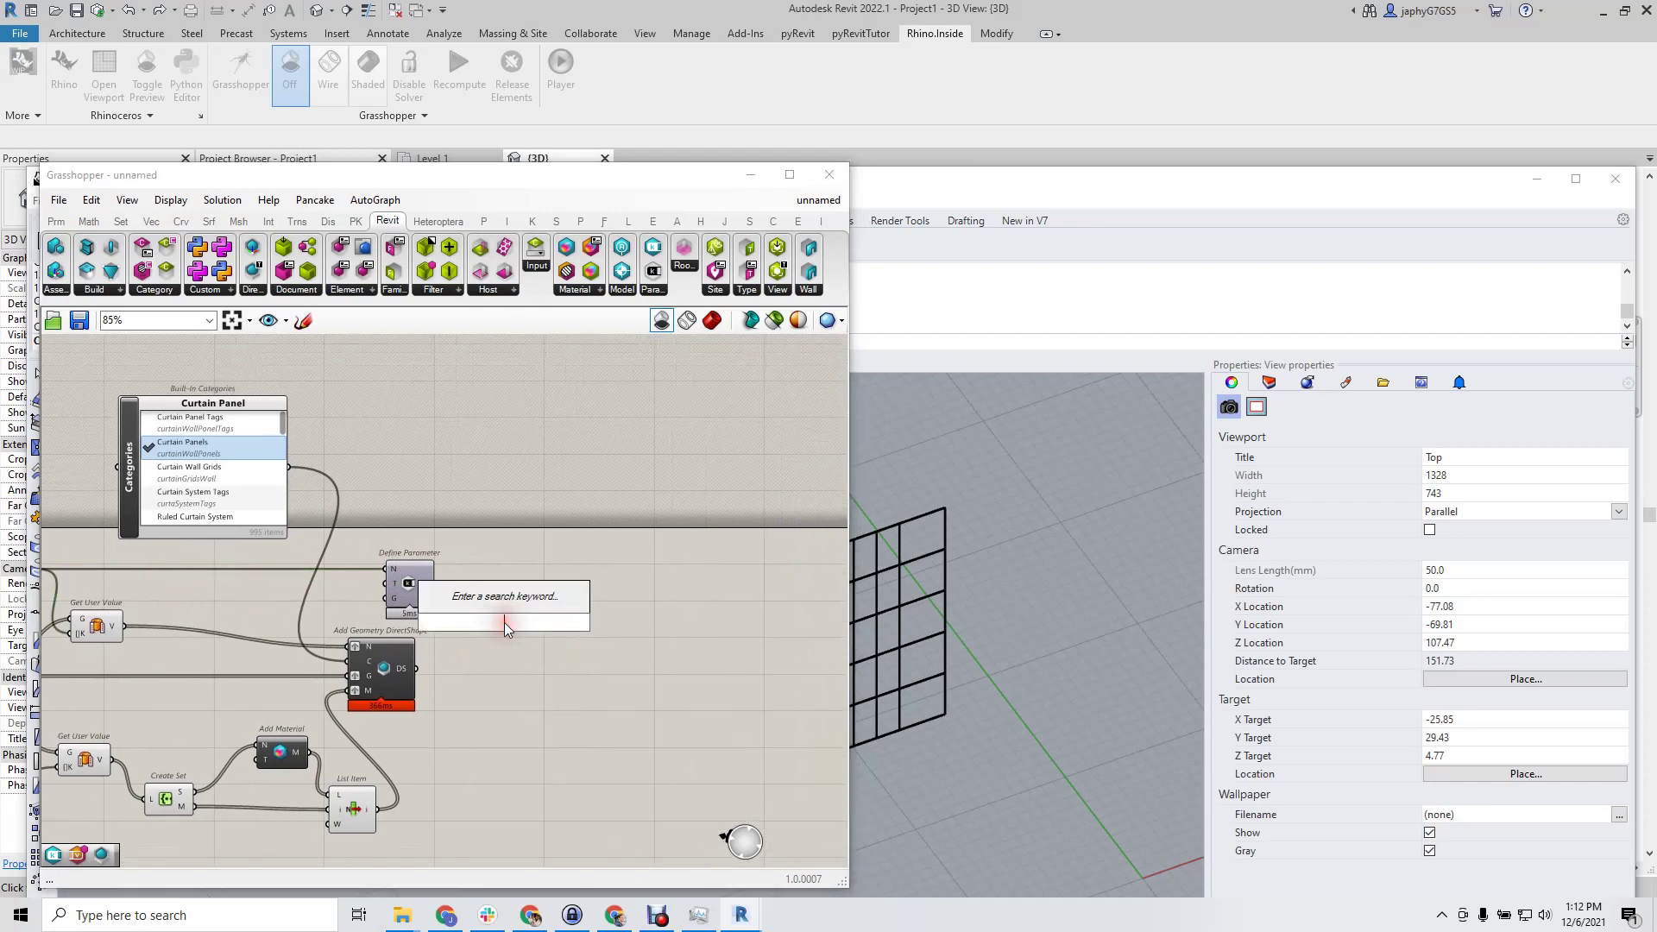
{"action": "type", "text": "add p"}
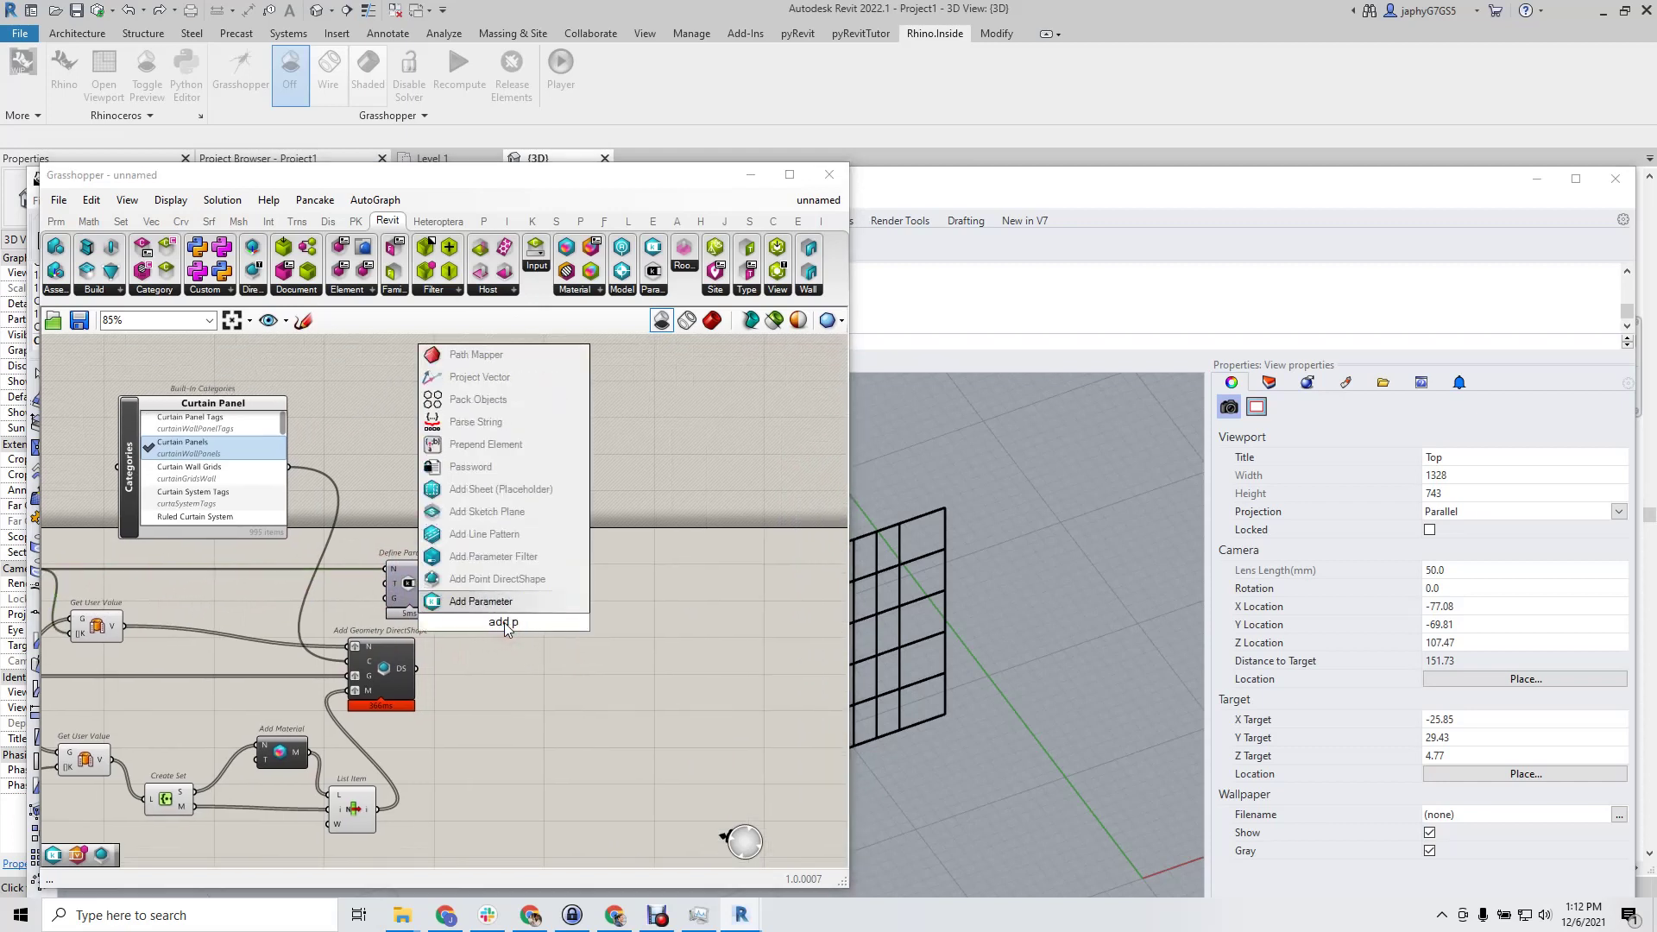
{"action": "key", "text": "Return"}
{"action": "scroll", "coordinate": [431, 583], "scroll_direction": "up", "scroll_amount": 2}
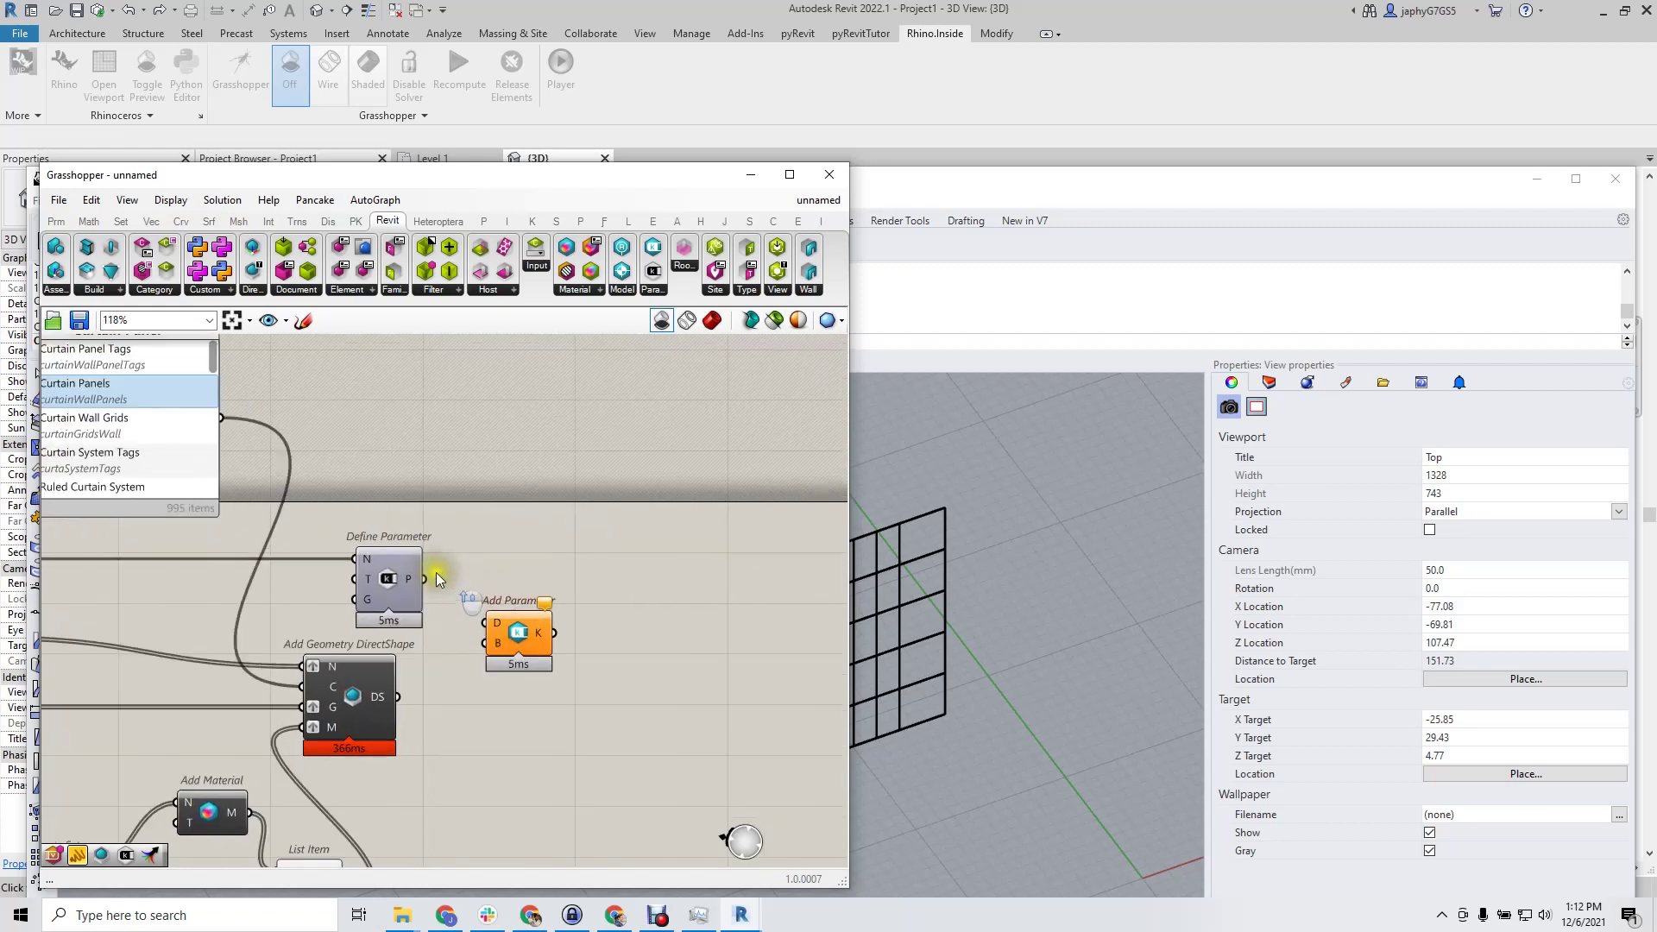
{"action": "left_click_drag", "start_coordinate": [426, 589], "coordinate": [519, 597]}
Place an Element Parameter component beside Add Parameter, shifting DirectShape to make room
{"action": "double_click", "coordinate": [522, 683]}
{"action": "type", "text": "el par"}
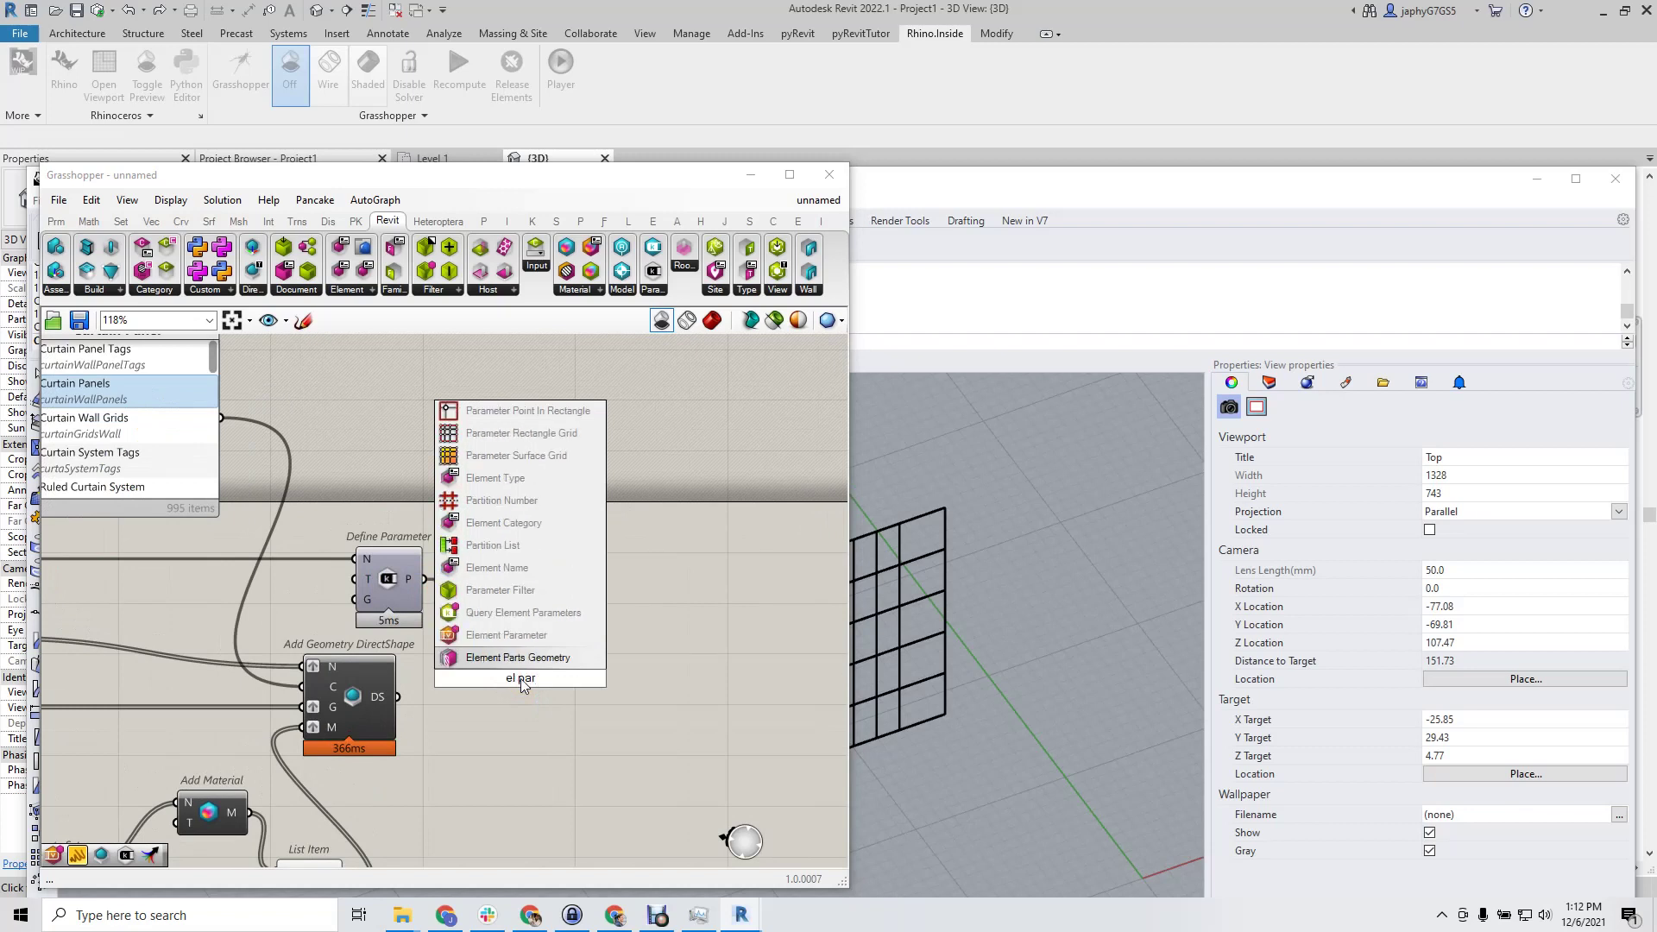
{"action": "left_click", "coordinate": [506, 635]}
{"action": "scroll", "coordinate": [458, 688], "scroll_direction": "down", "scroll_amount": 2}
{"action": "left_click_drag", "start_coordinate": [430, 695], "coordinate": [613, 720]}
{"action": "scroll", "coordinate": [571, 713], "scroll_direction": "up", "scroll_amount": 3}
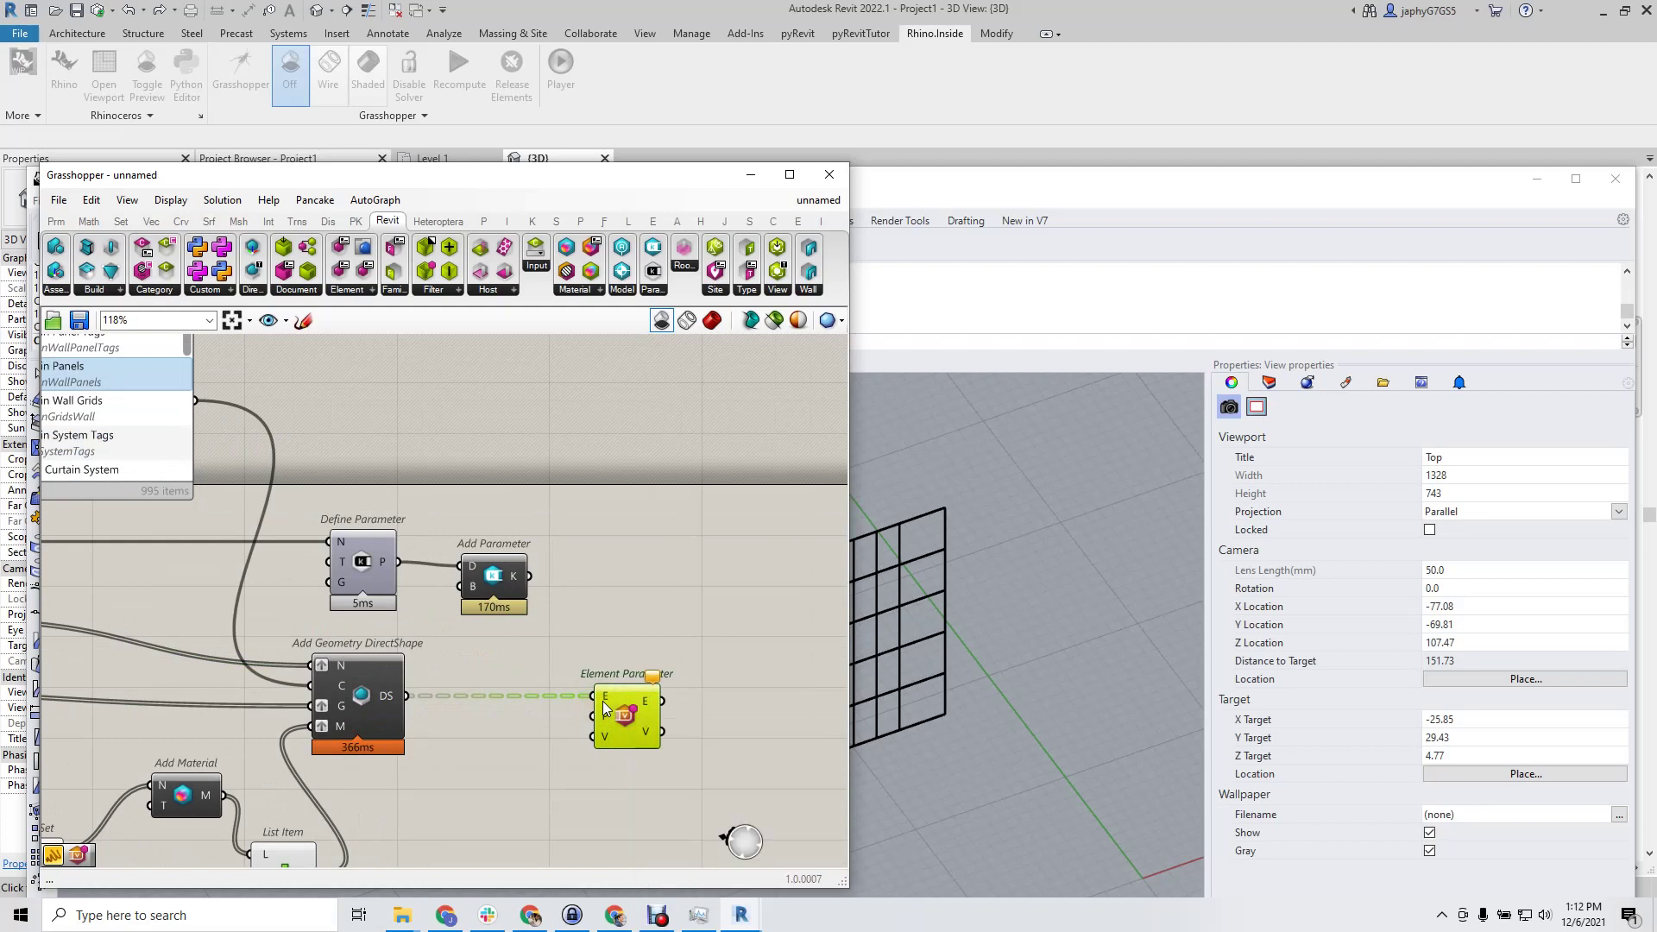
{"action": "scroll", "coordinate": [562, 620], "scroll_direction": "down", "scroll_amount": 3}
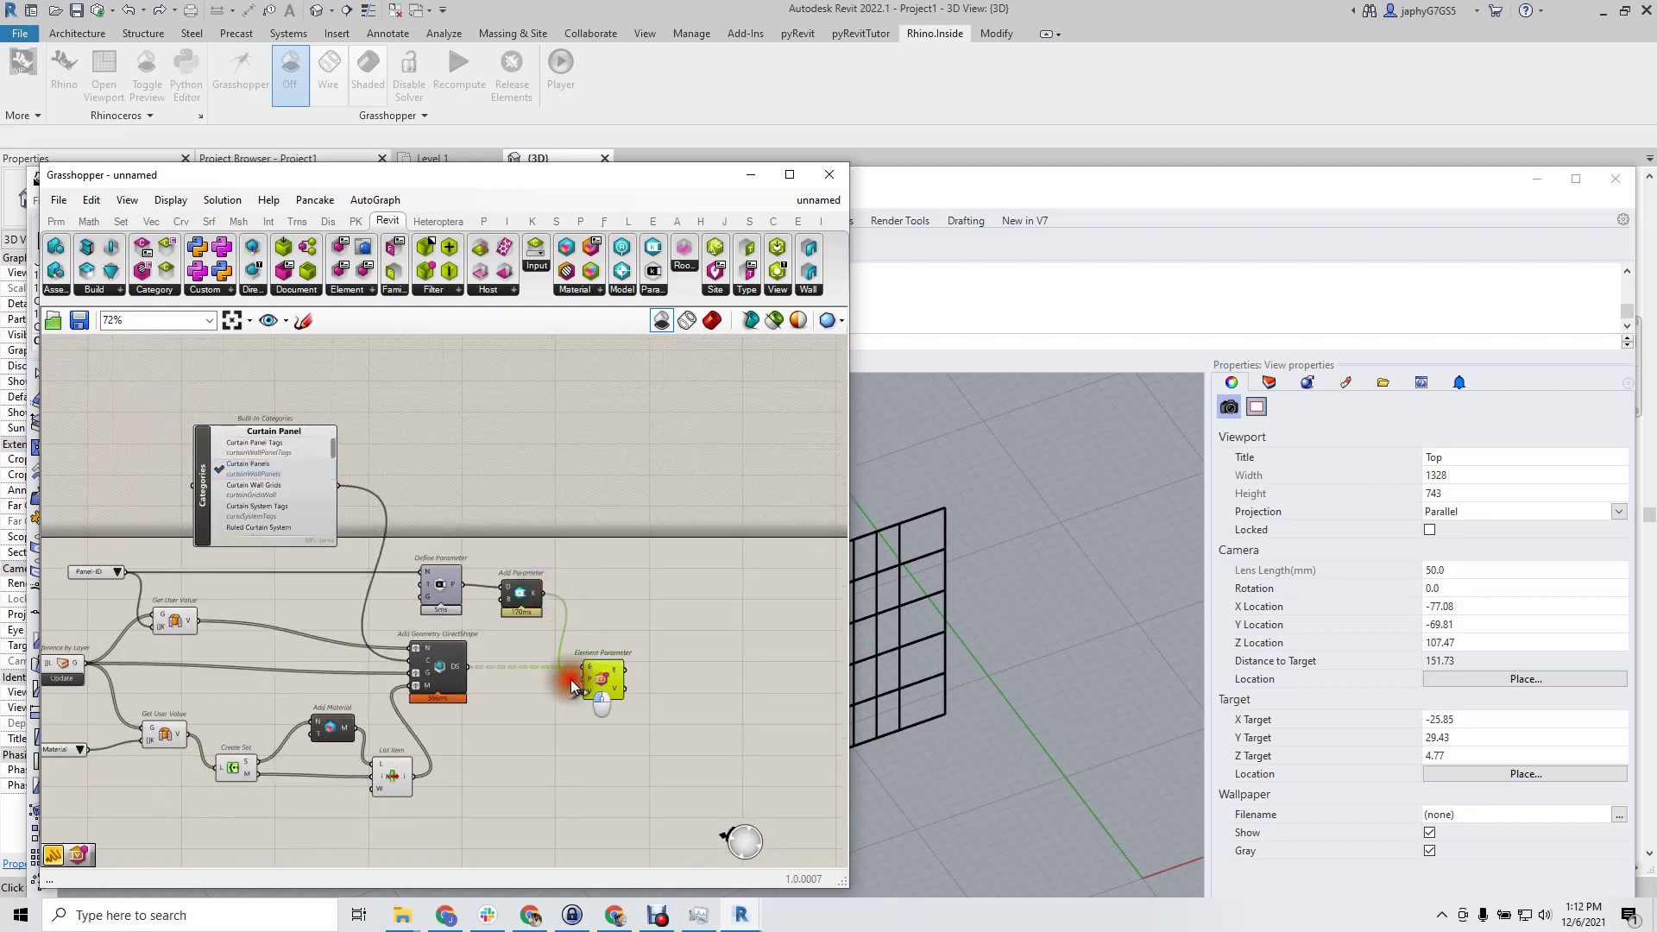
{"action": "left_click_drag", "start_coordinate": [606, 684], "coordinate": [607, 618]}
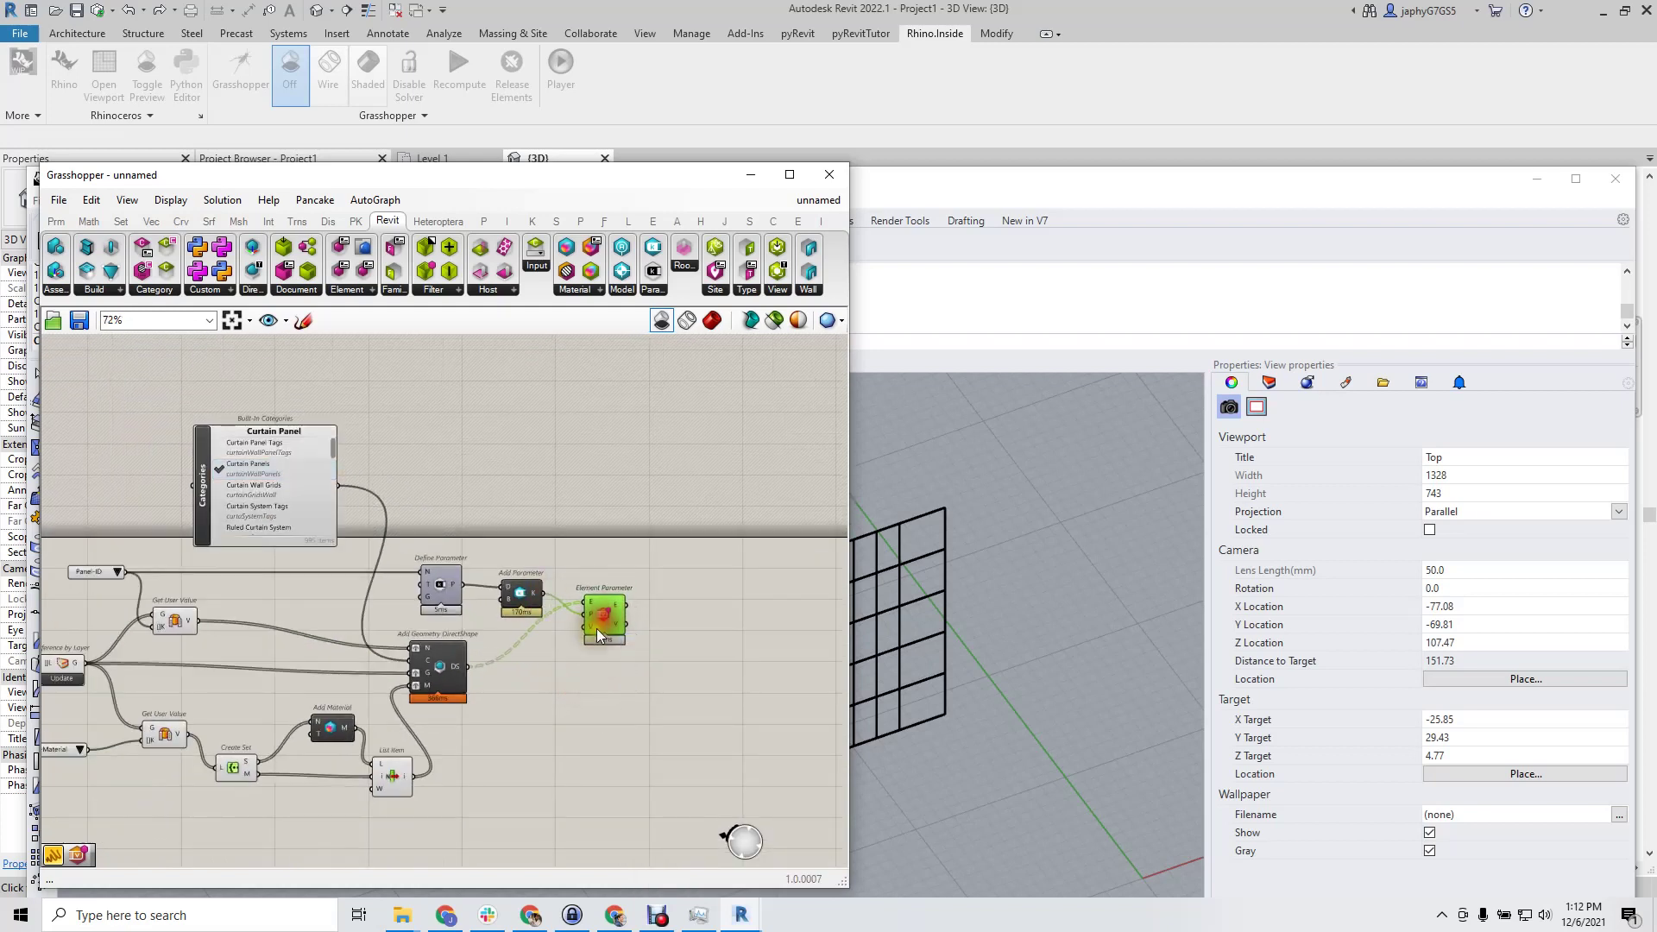
Change the data option on Element Parameter's V input and feed it the Get User Value output
{"action": "right_click", "coordinate": [590, 631]}
{"action": "left_click", "coordinate": [590, 633]}
{"action": "left_click_drag", "start_coordinate": [191, 622], "coordinate": [579, 627]}
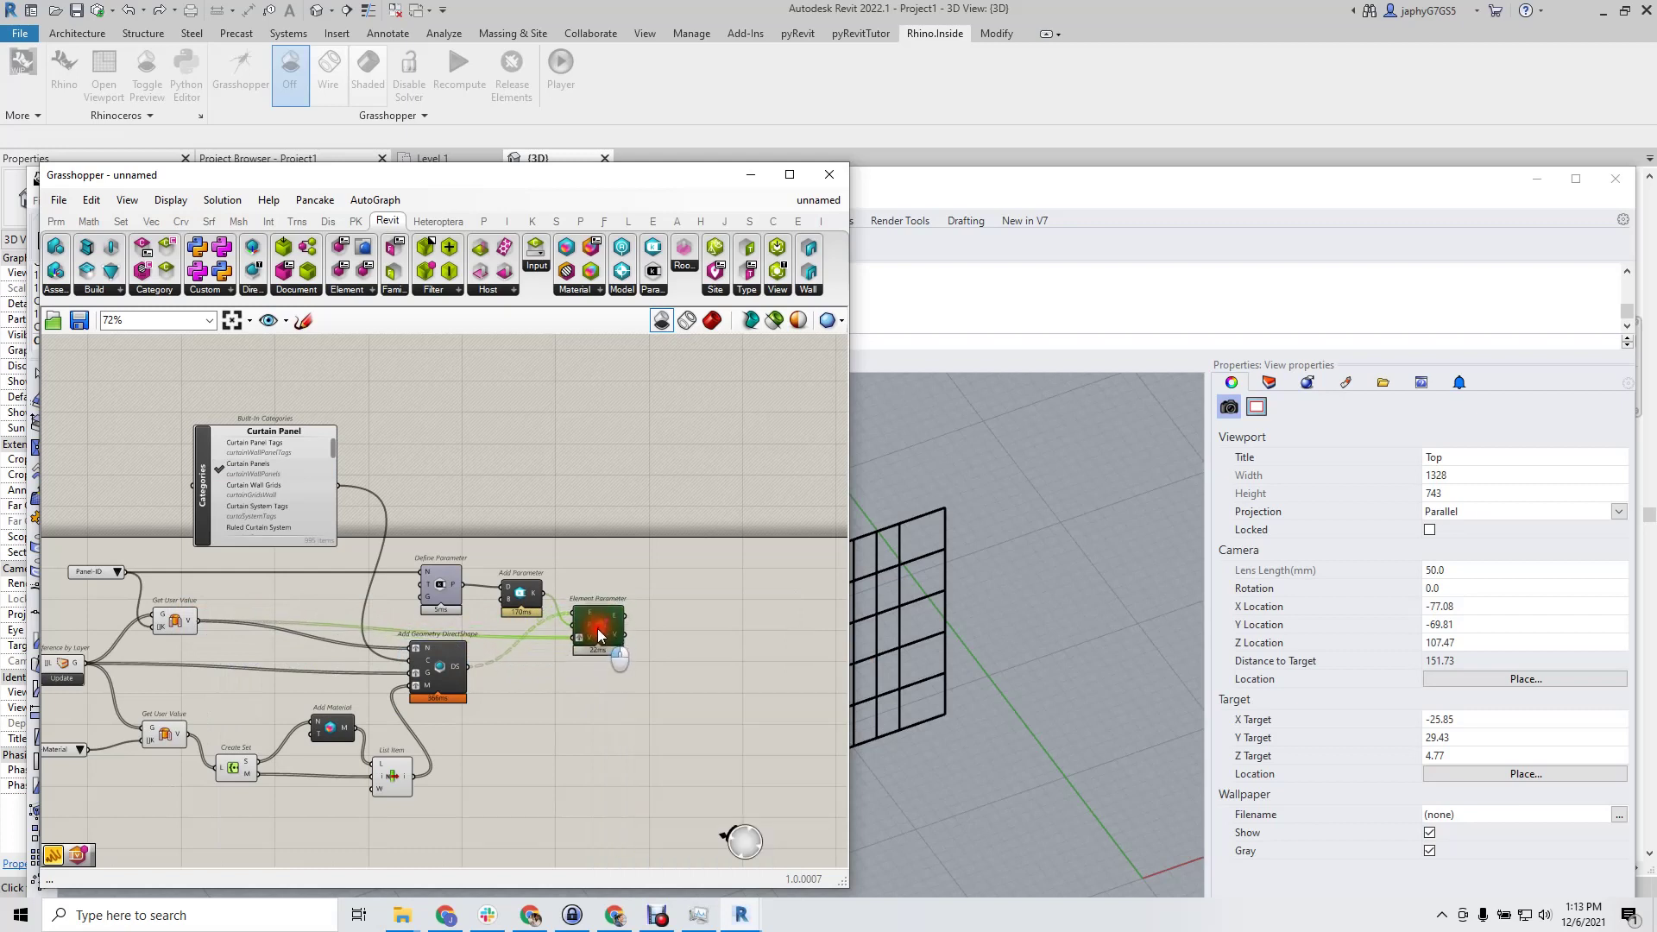
{"action": "right_click_drag", "start_coordinate": [544, 607], "coordinate": [614, 578]}
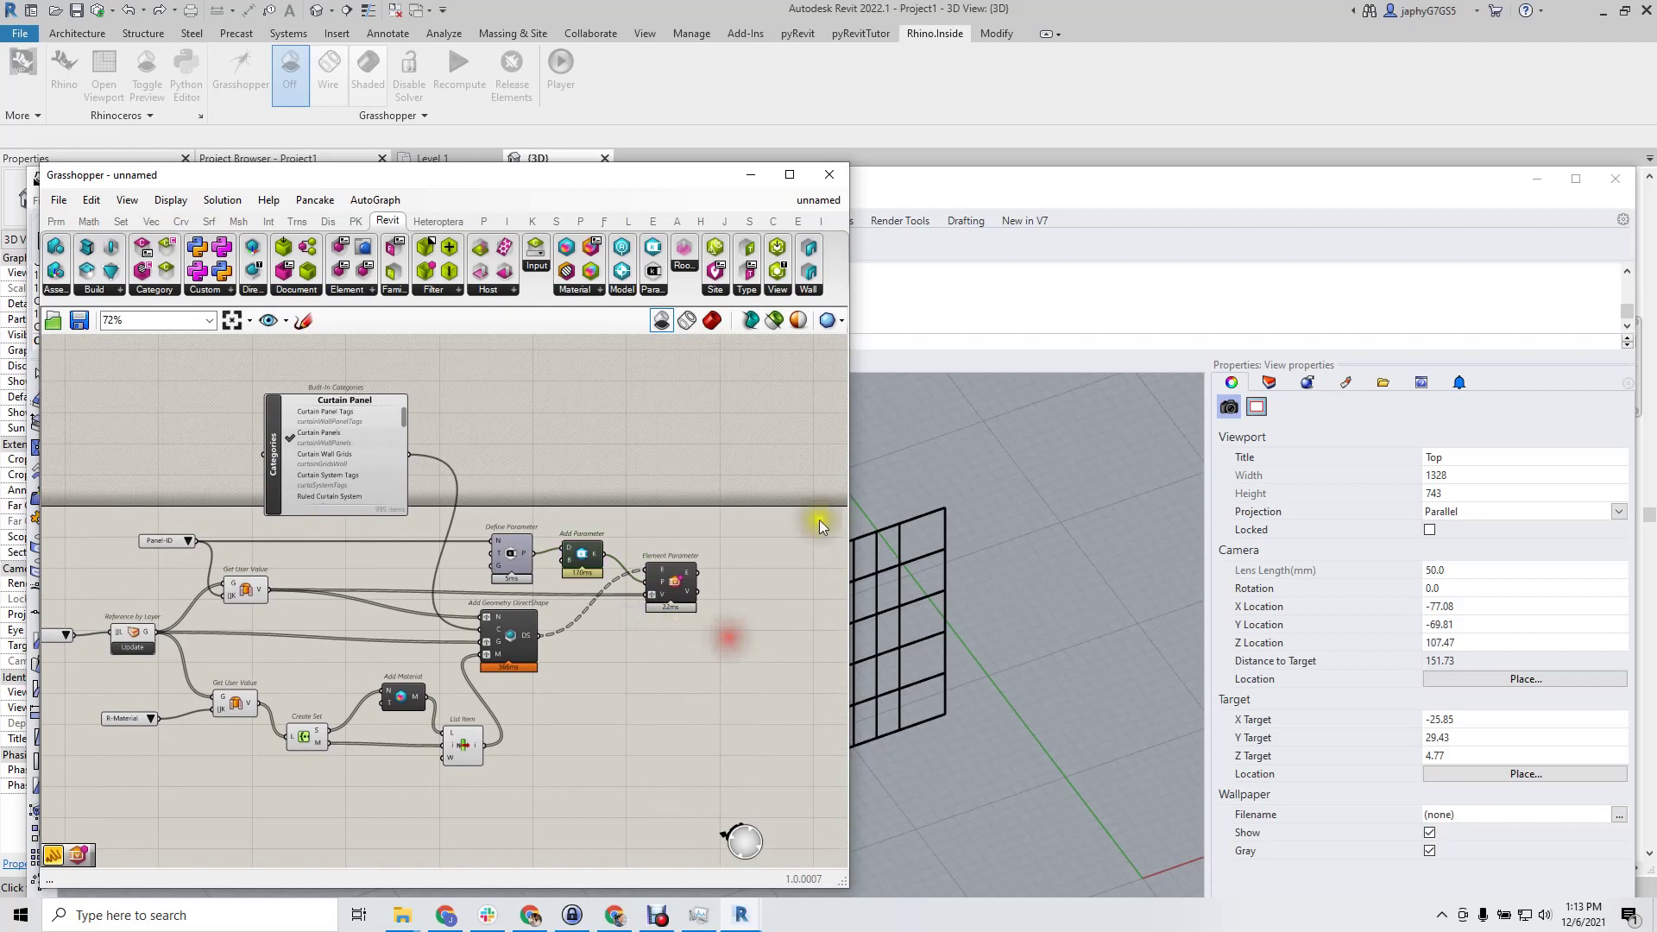
Hide Rhino and Grasshopper and open Revit's Material Browser from the Manage tab
{"action": "left_click", "coordinate": [781, 449]}
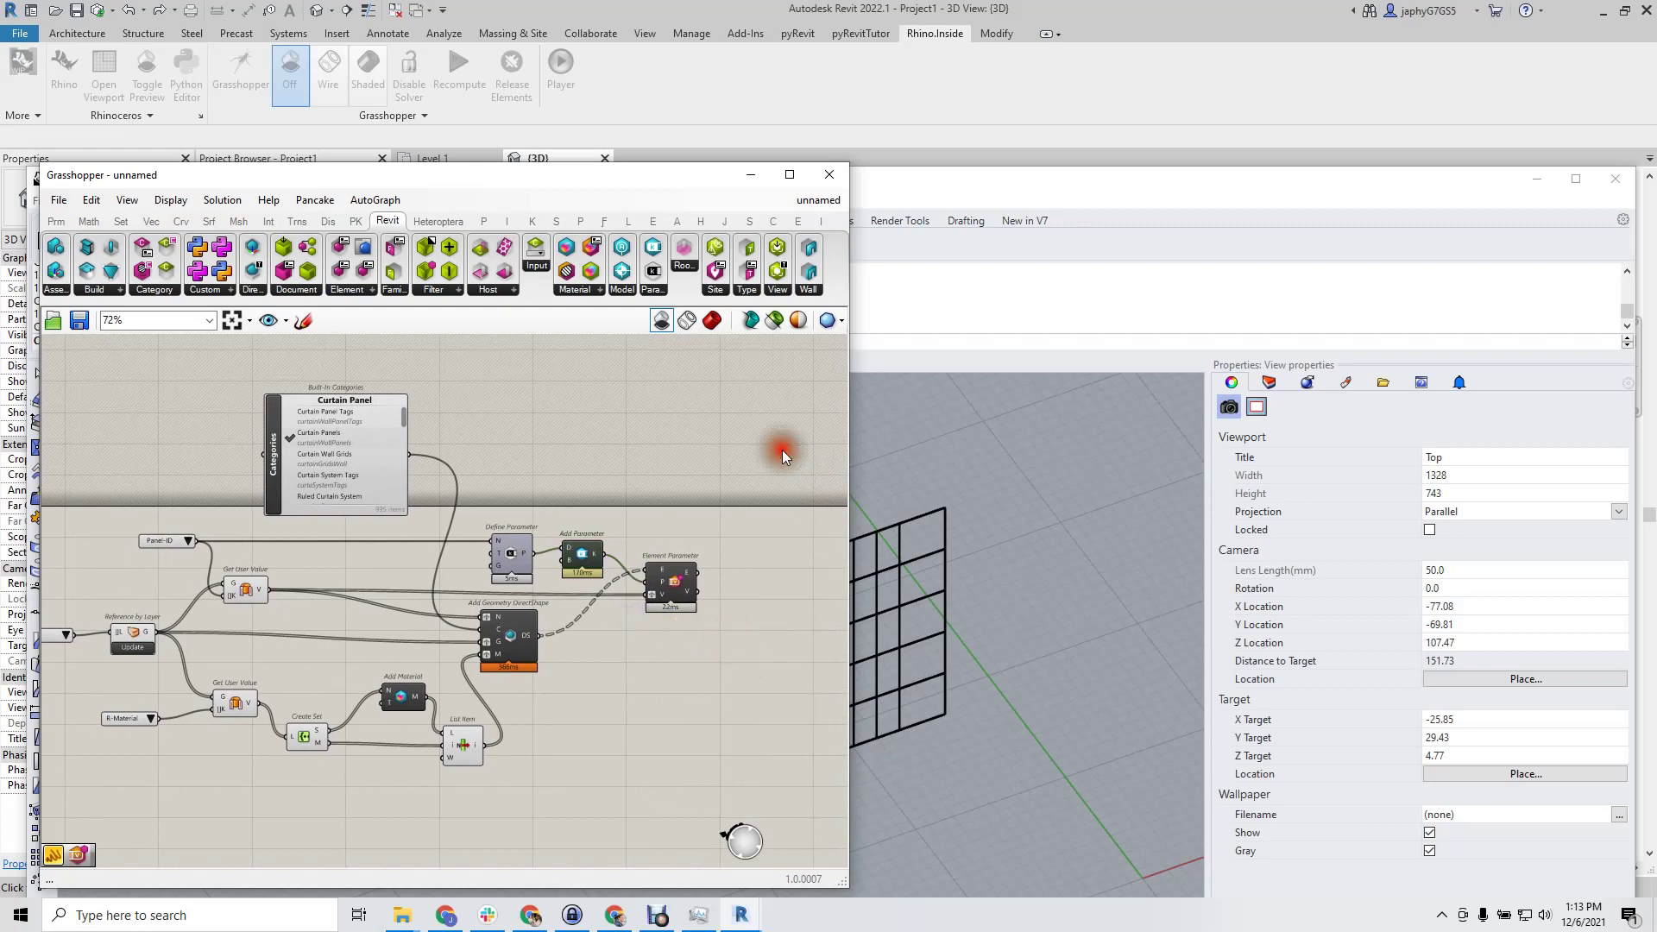
{"action": "left_click", "coordinate": [921, 116]}
{"action": "left_click", "coordinate": [1023, 179]}
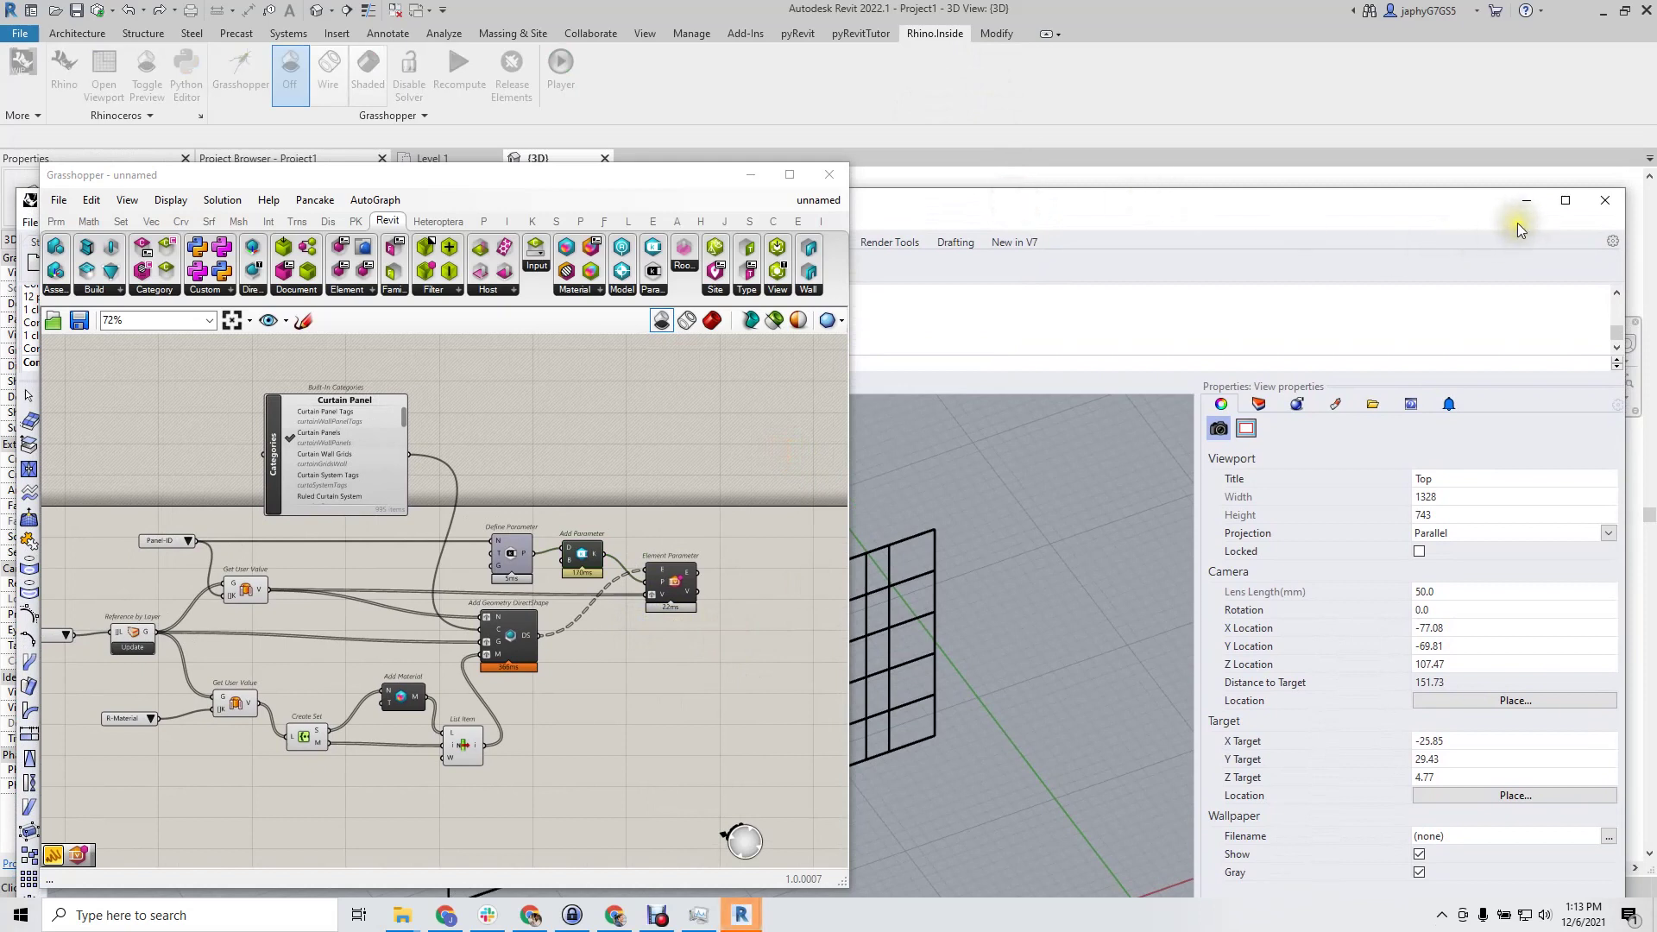
{"action": "left_click", "coordinate": [1522, 202]}
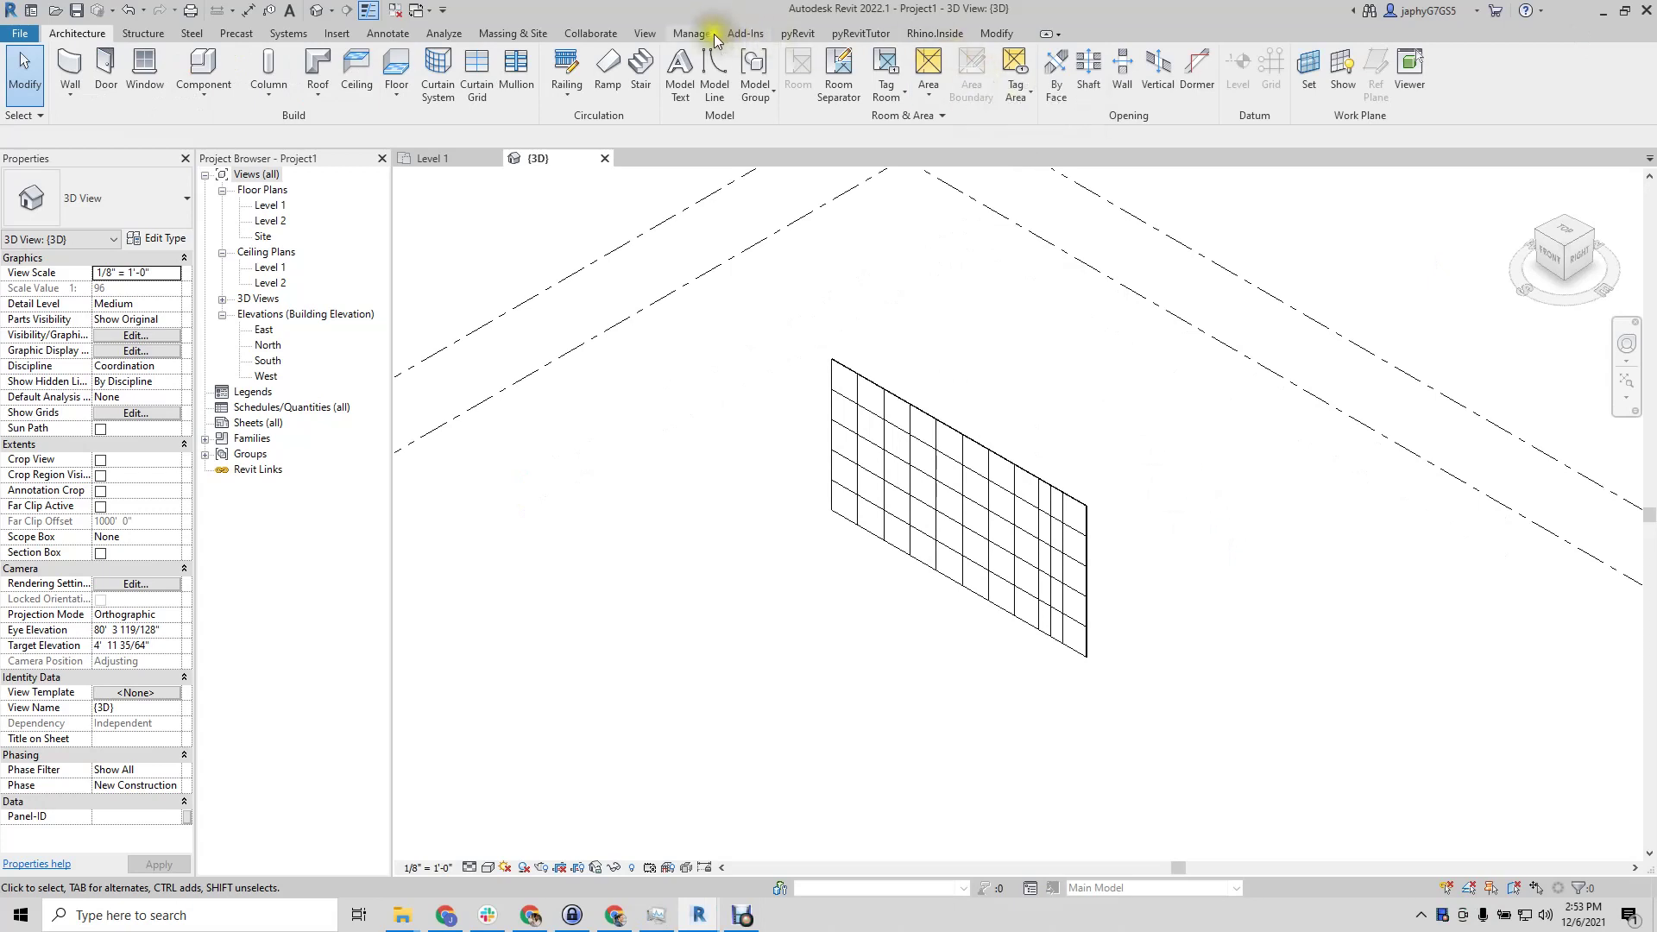
{"action": "left_click", "coordinate": [681, 34]}
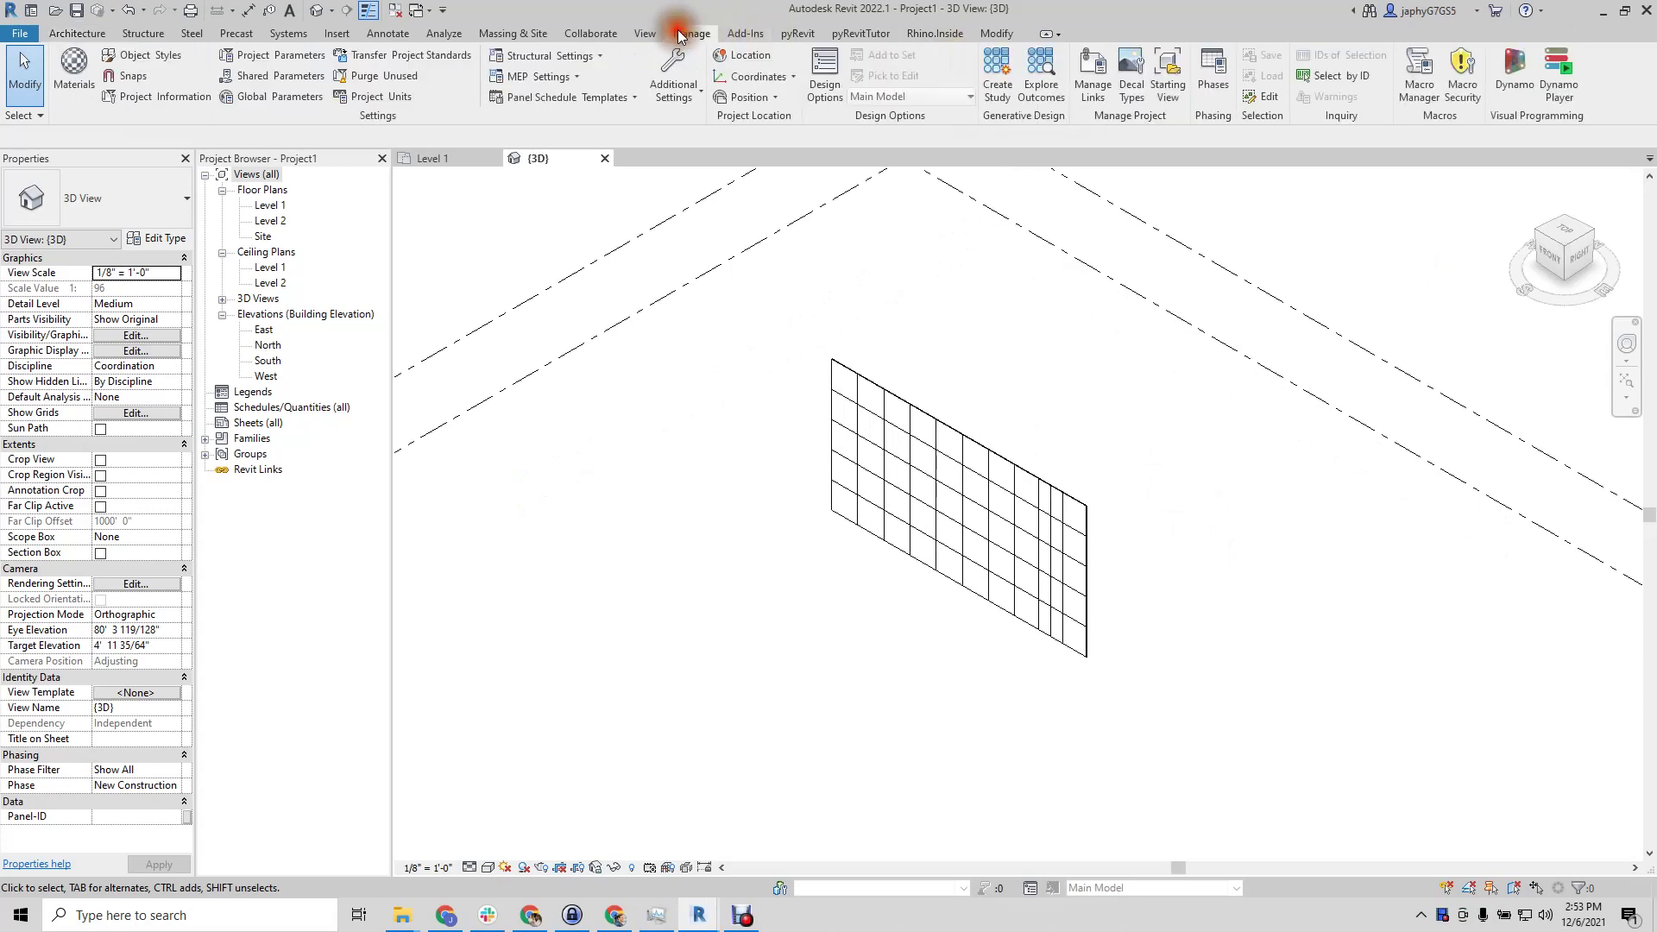
{"action": "left_click", "coordinate": [74, 69]}
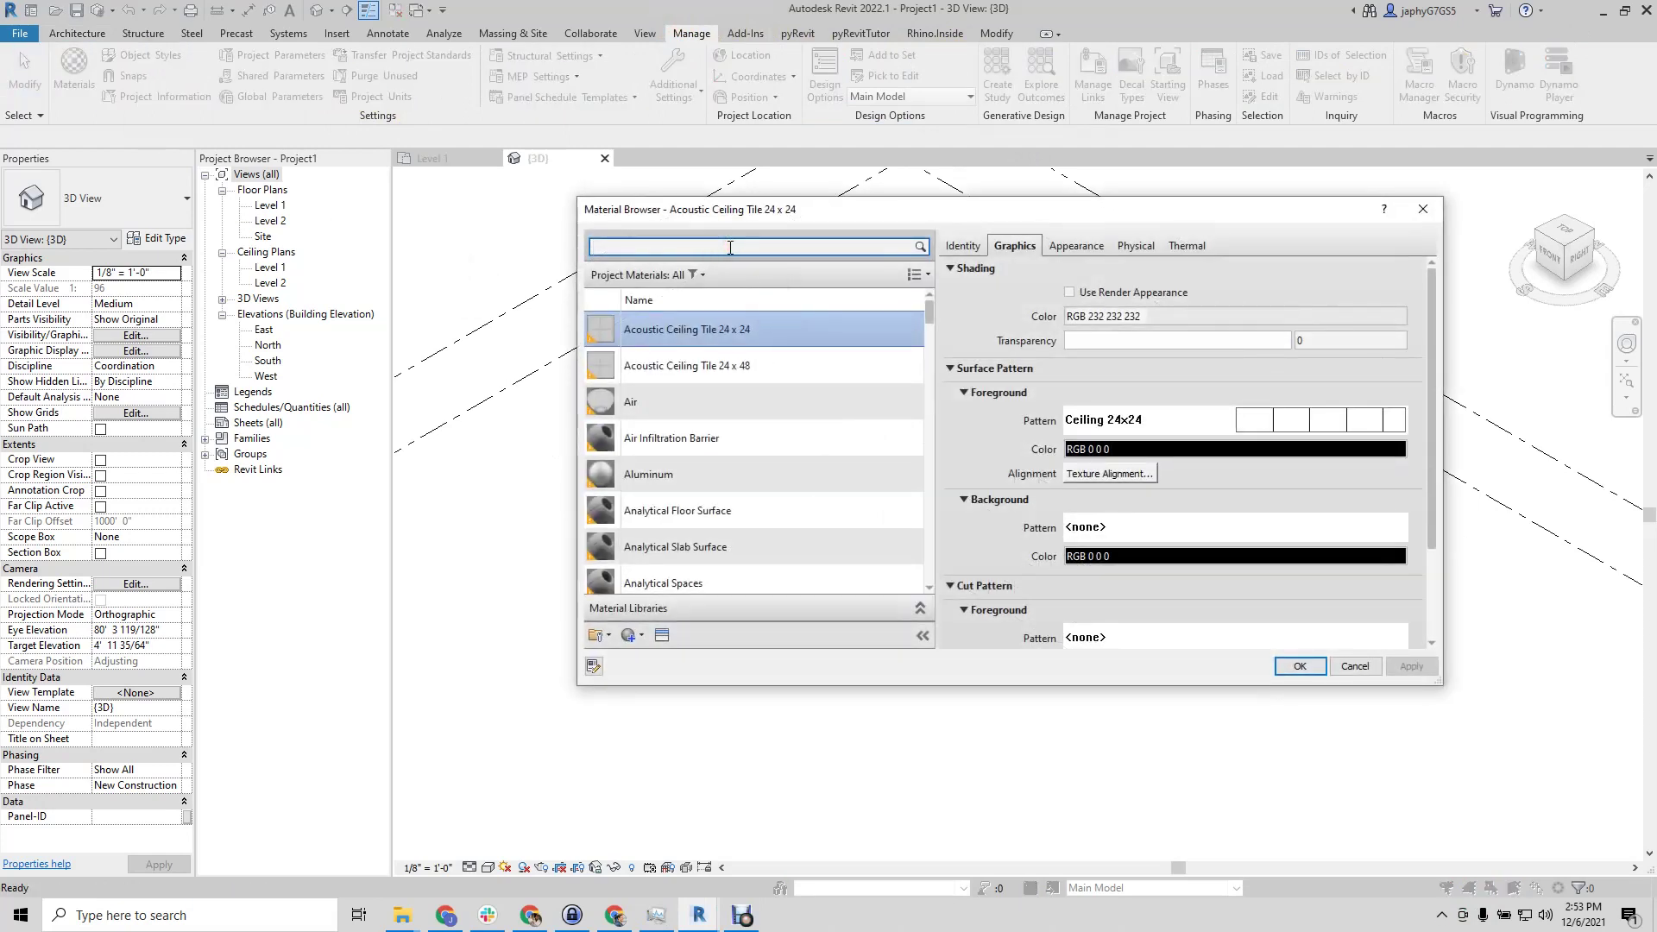
Set the Silver material's shading colour to grey RGB 192-192-192
{"action": "left_click", "coordinate": [730, 247]}
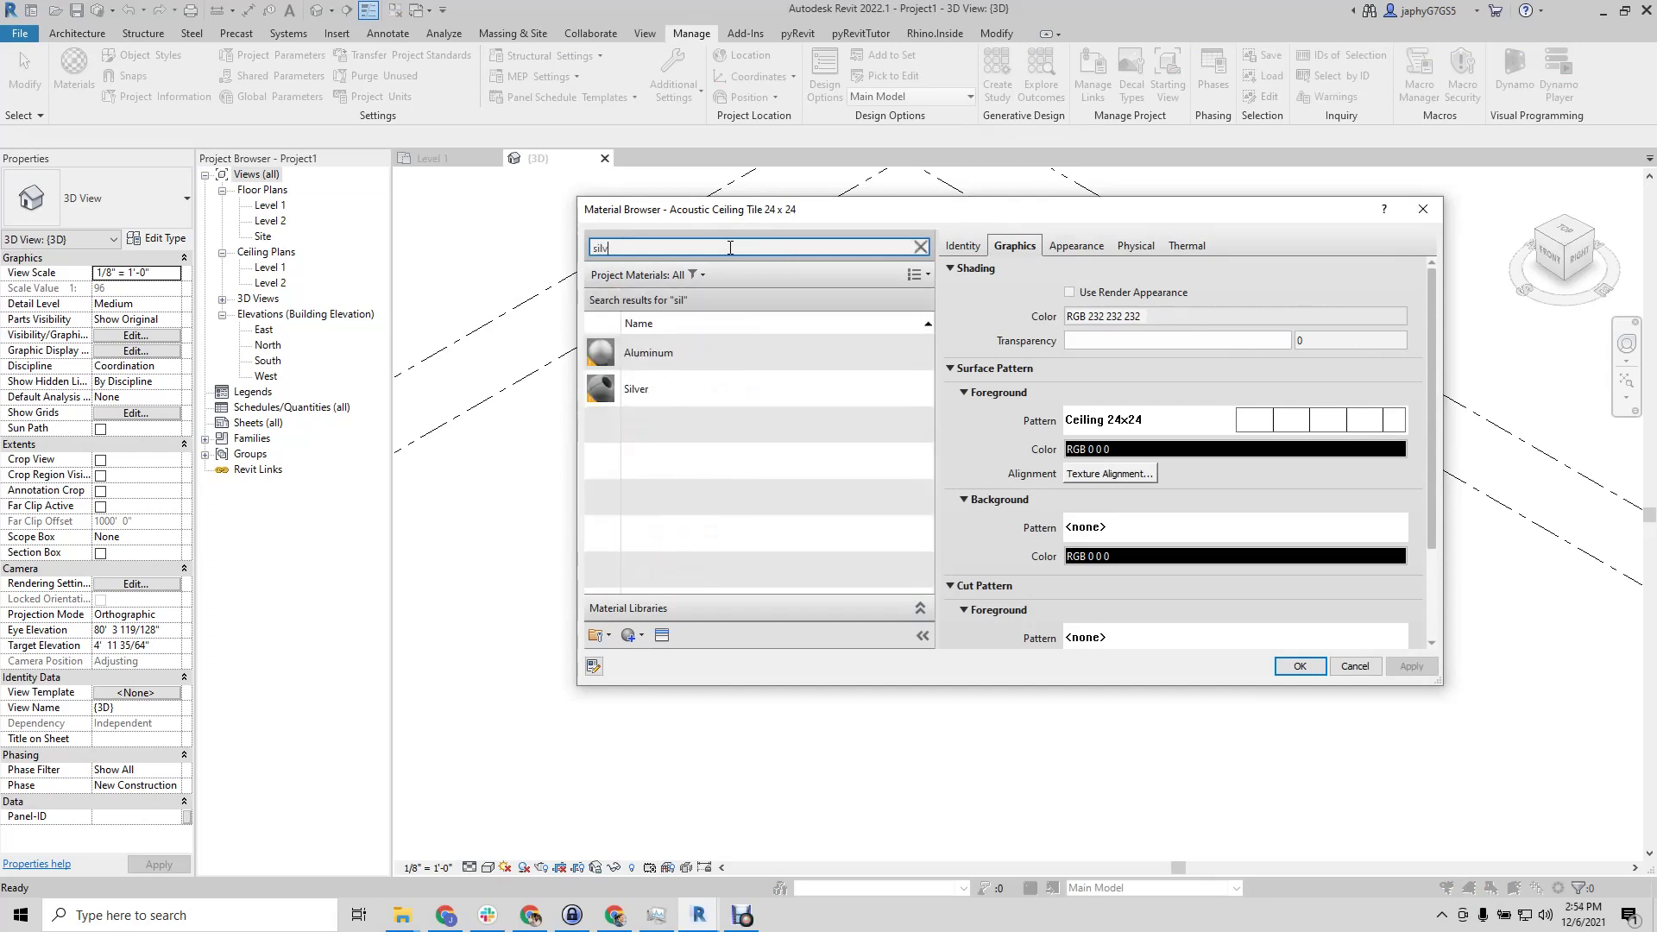
{"action": "left_click", "coordinate": [664, 351]}
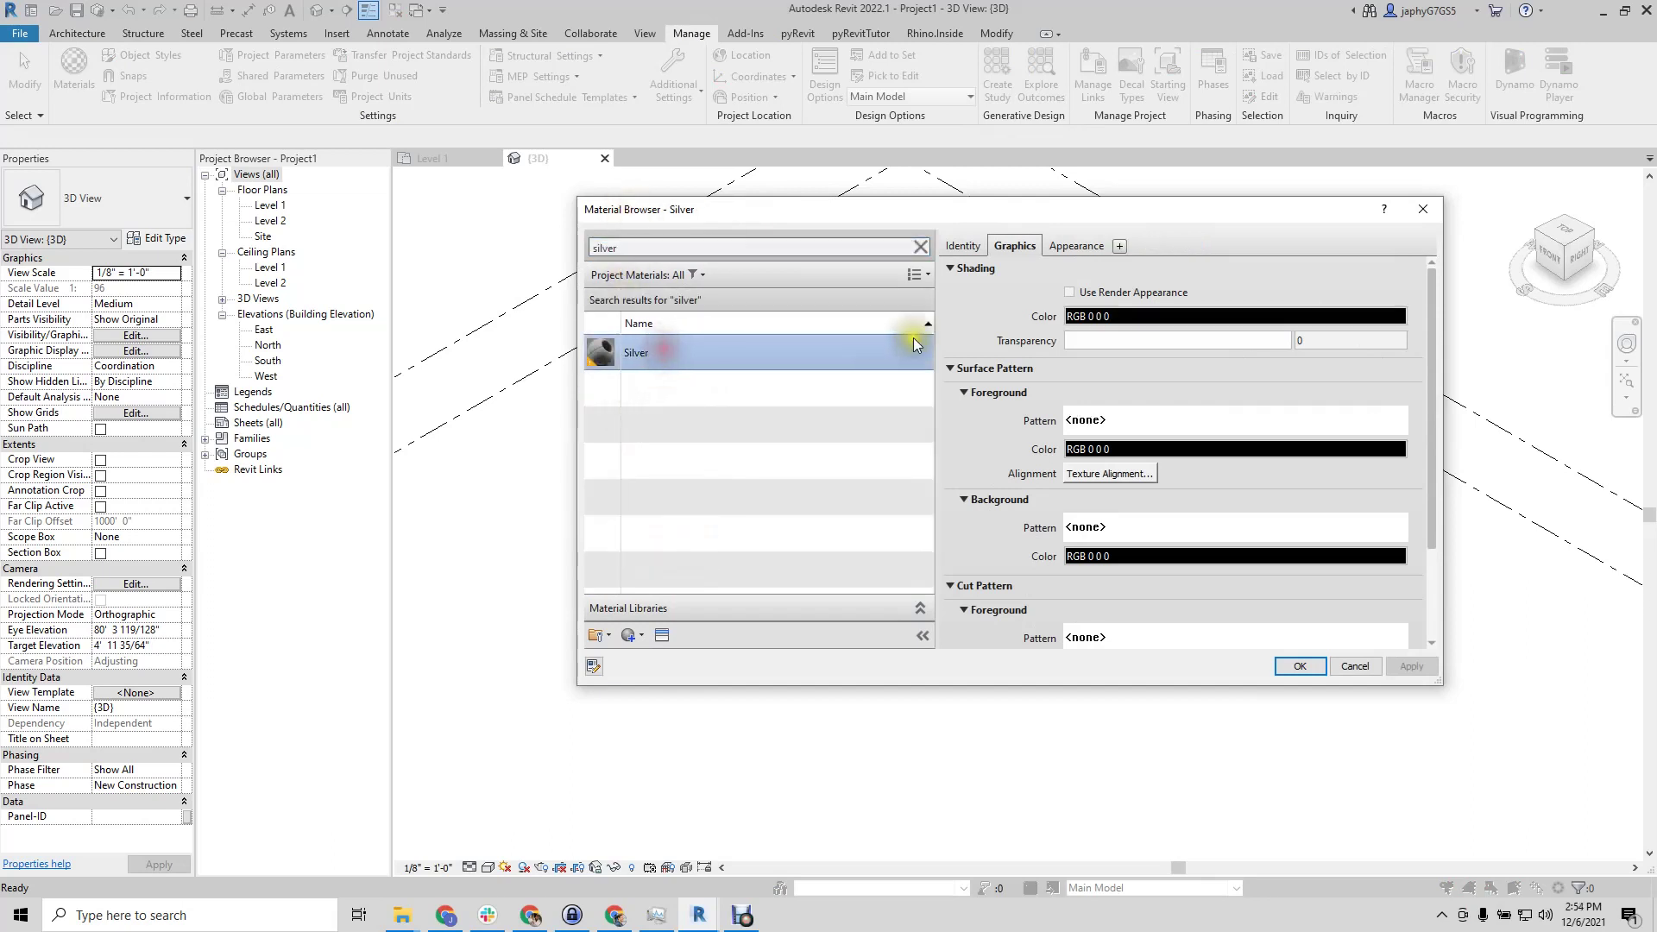
{"action": "left_click", "coordinate": [1158, 319]}
{"action": "left_click_drag", "start_coordinate": [1199, 388], "coordinate": [1203, 355]}
{"action": "left_click", "coordinate": [1096, 595]}
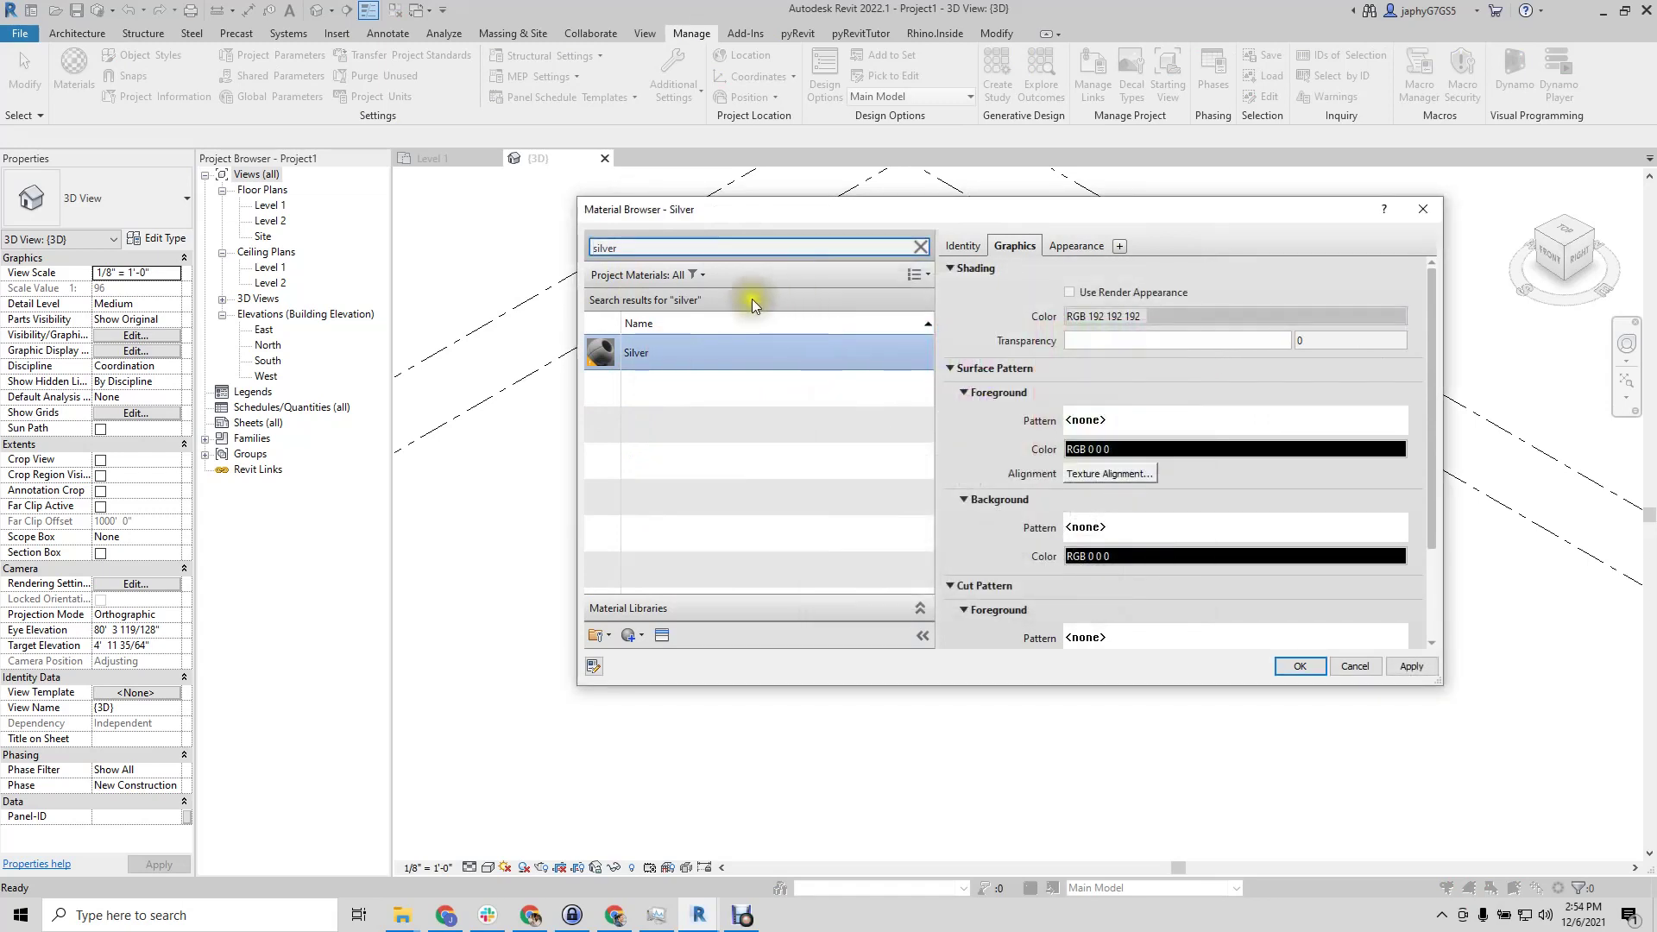
Find Bronze and set its shading colour to orange-brown RGB 196-98-0
{"action": "double_click", "coordinate": [681, 255]}
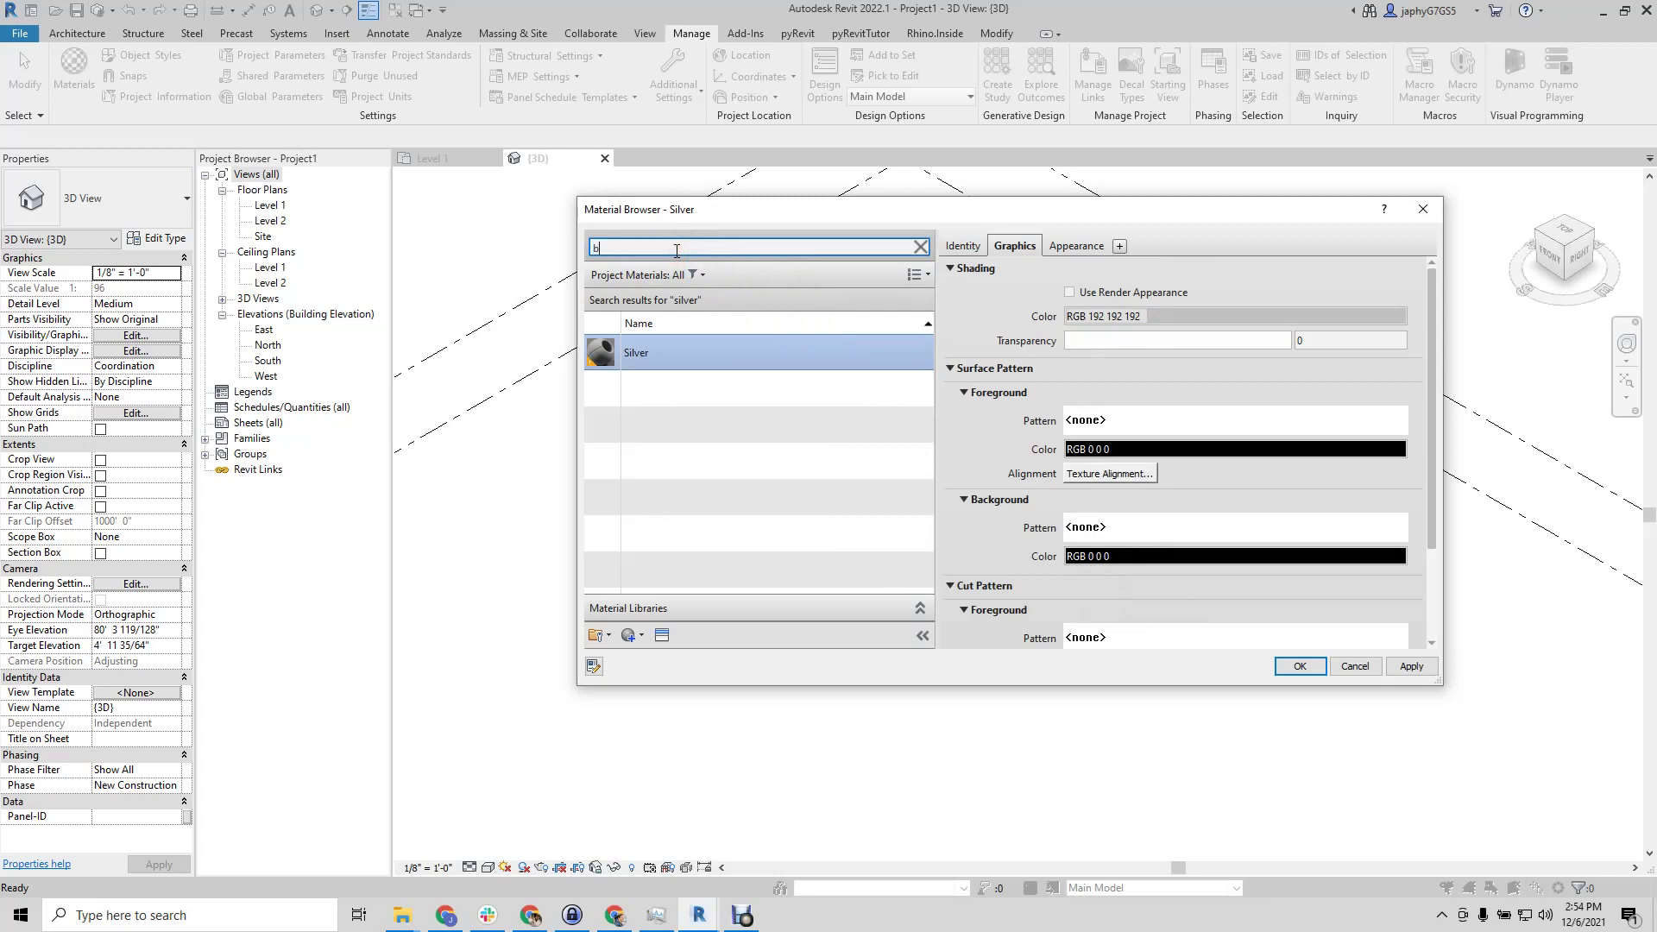
{"action": "type", "text": "bronze"}
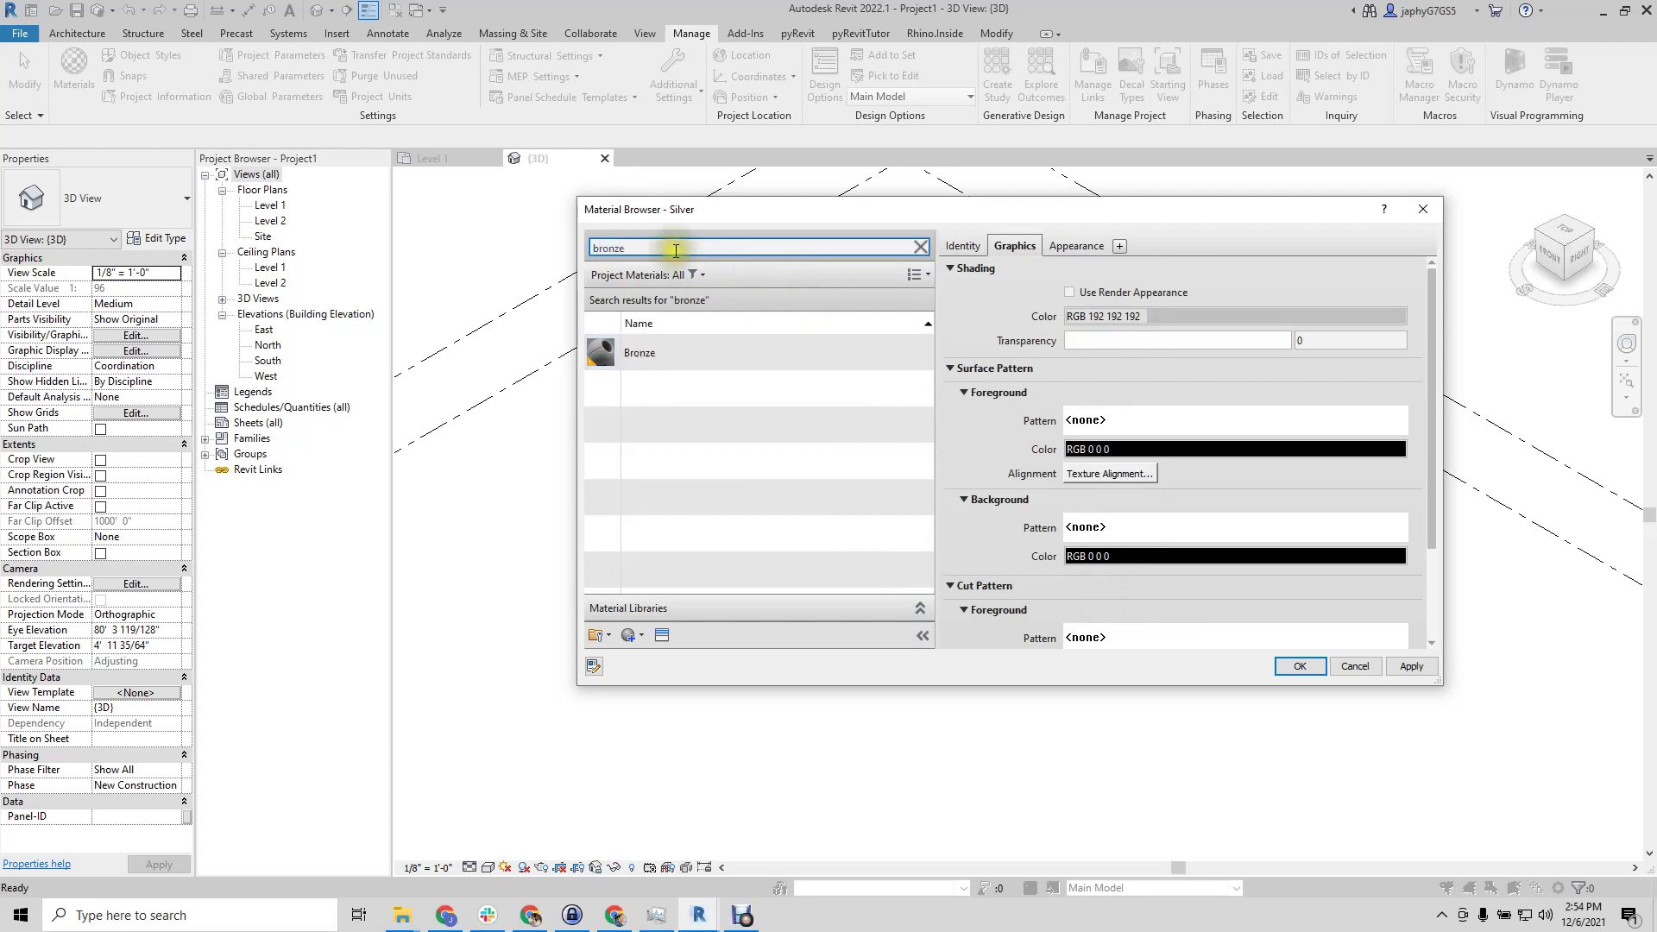
{"action": "left_click", "coordinate": [660, 354]}
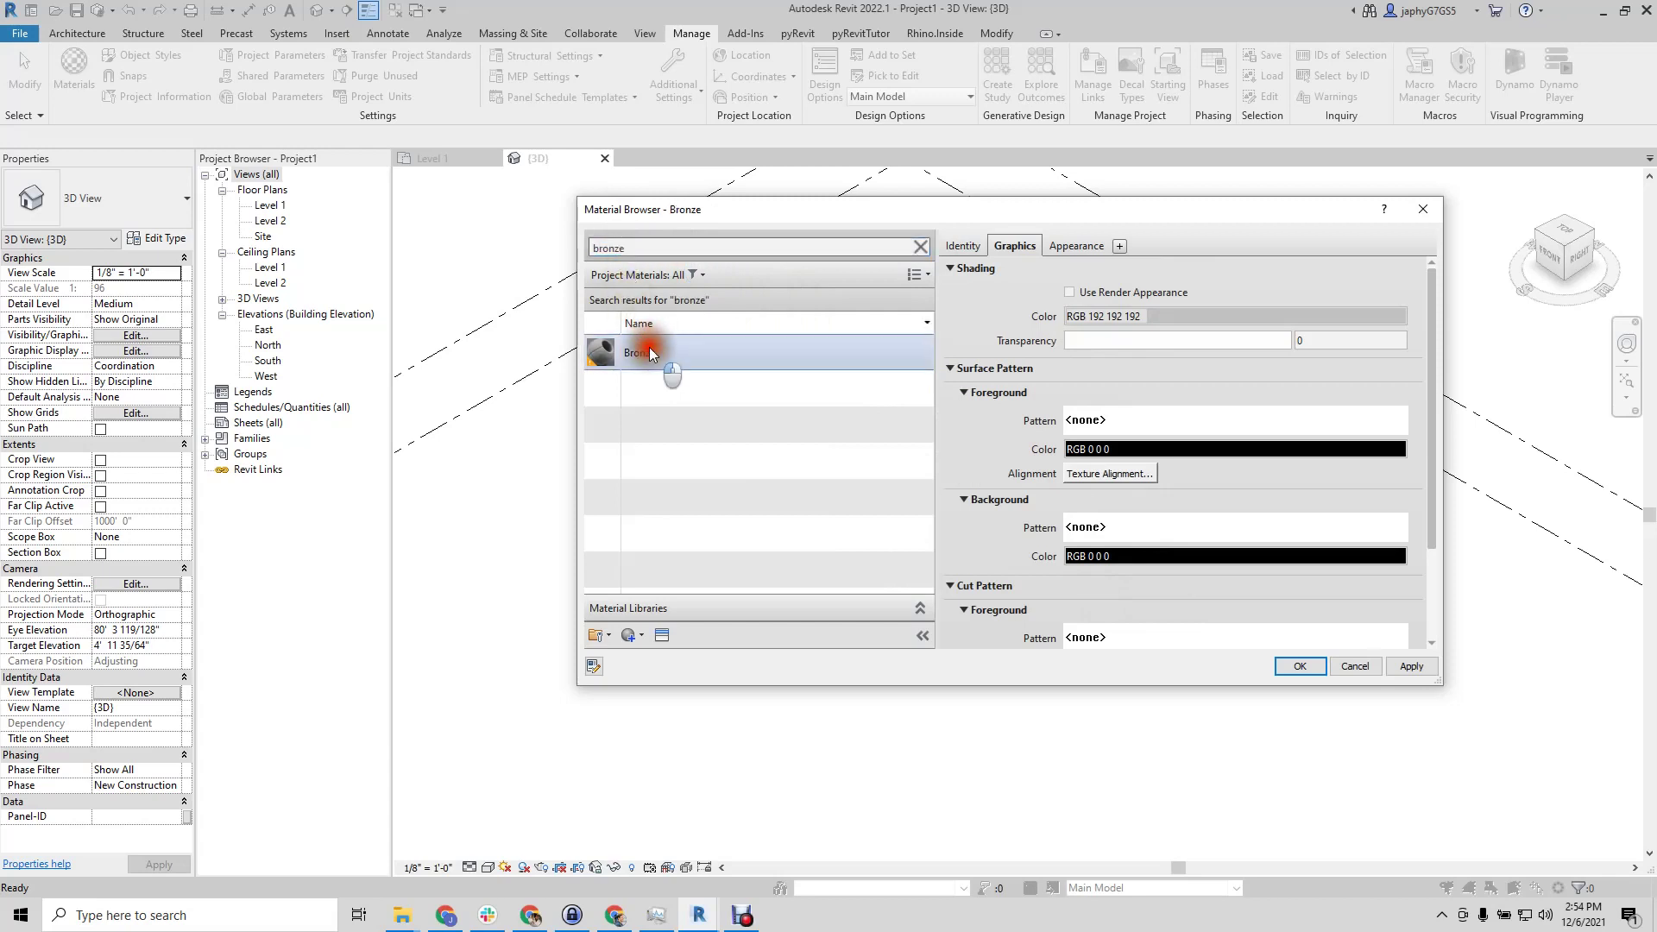
{"action": "left_click", "coordinate": [1098, 317]}
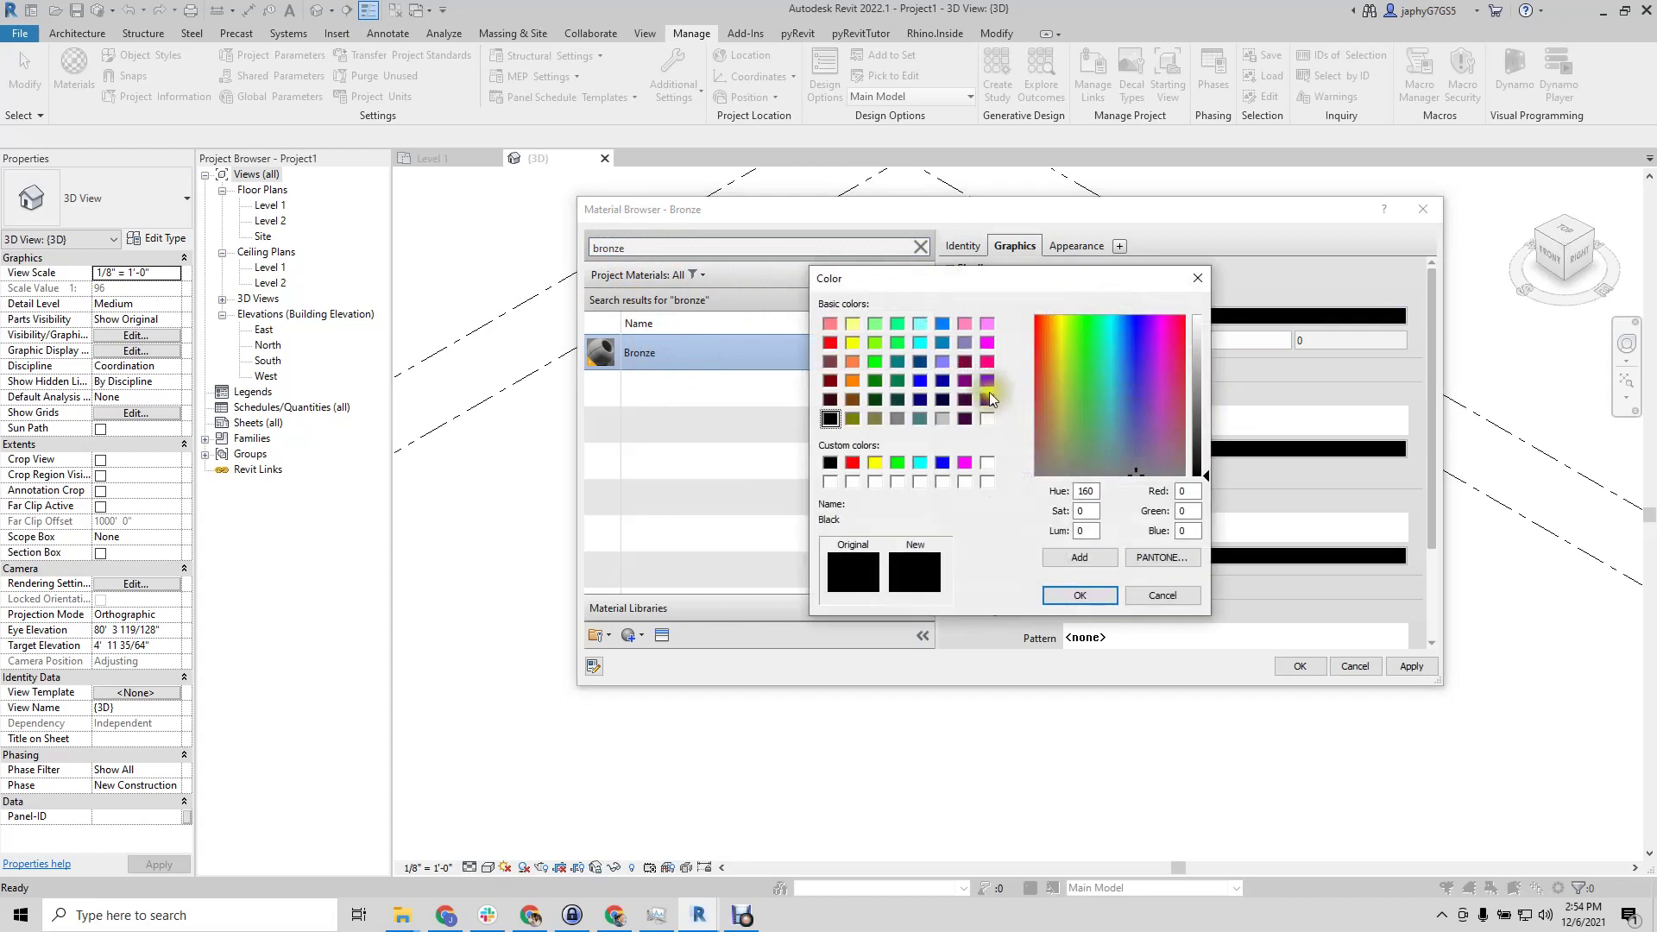
{"action": "left_click", "coordinate": [852, 399]}
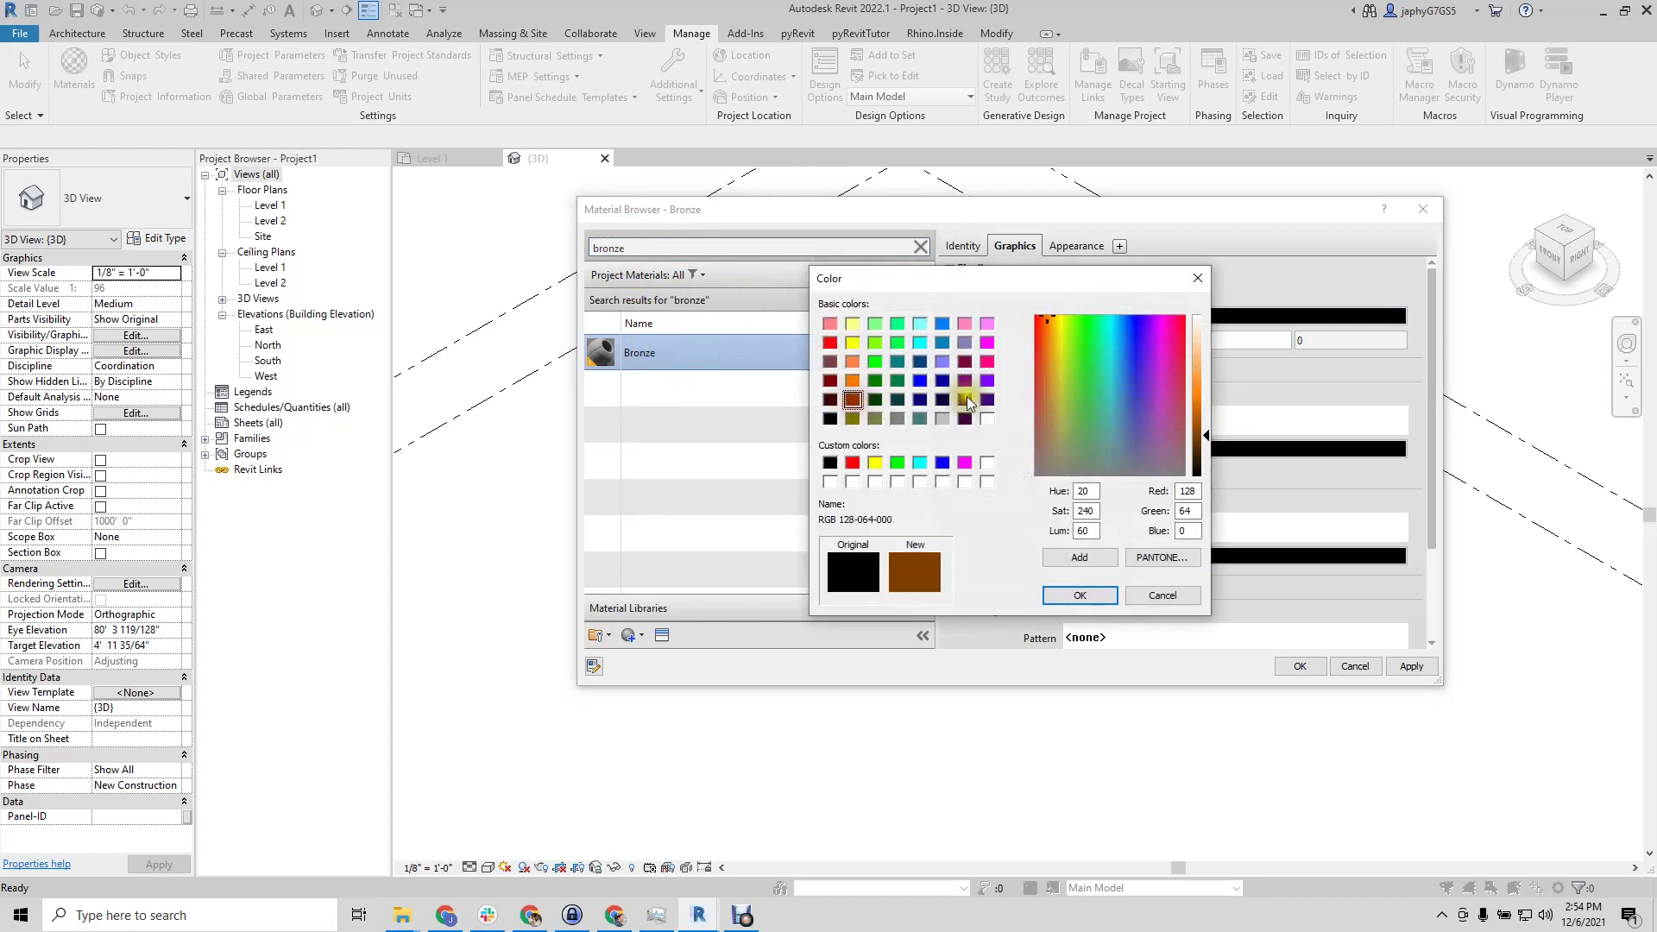
{"action": "left_click", "coordinate": [1196, 415]}
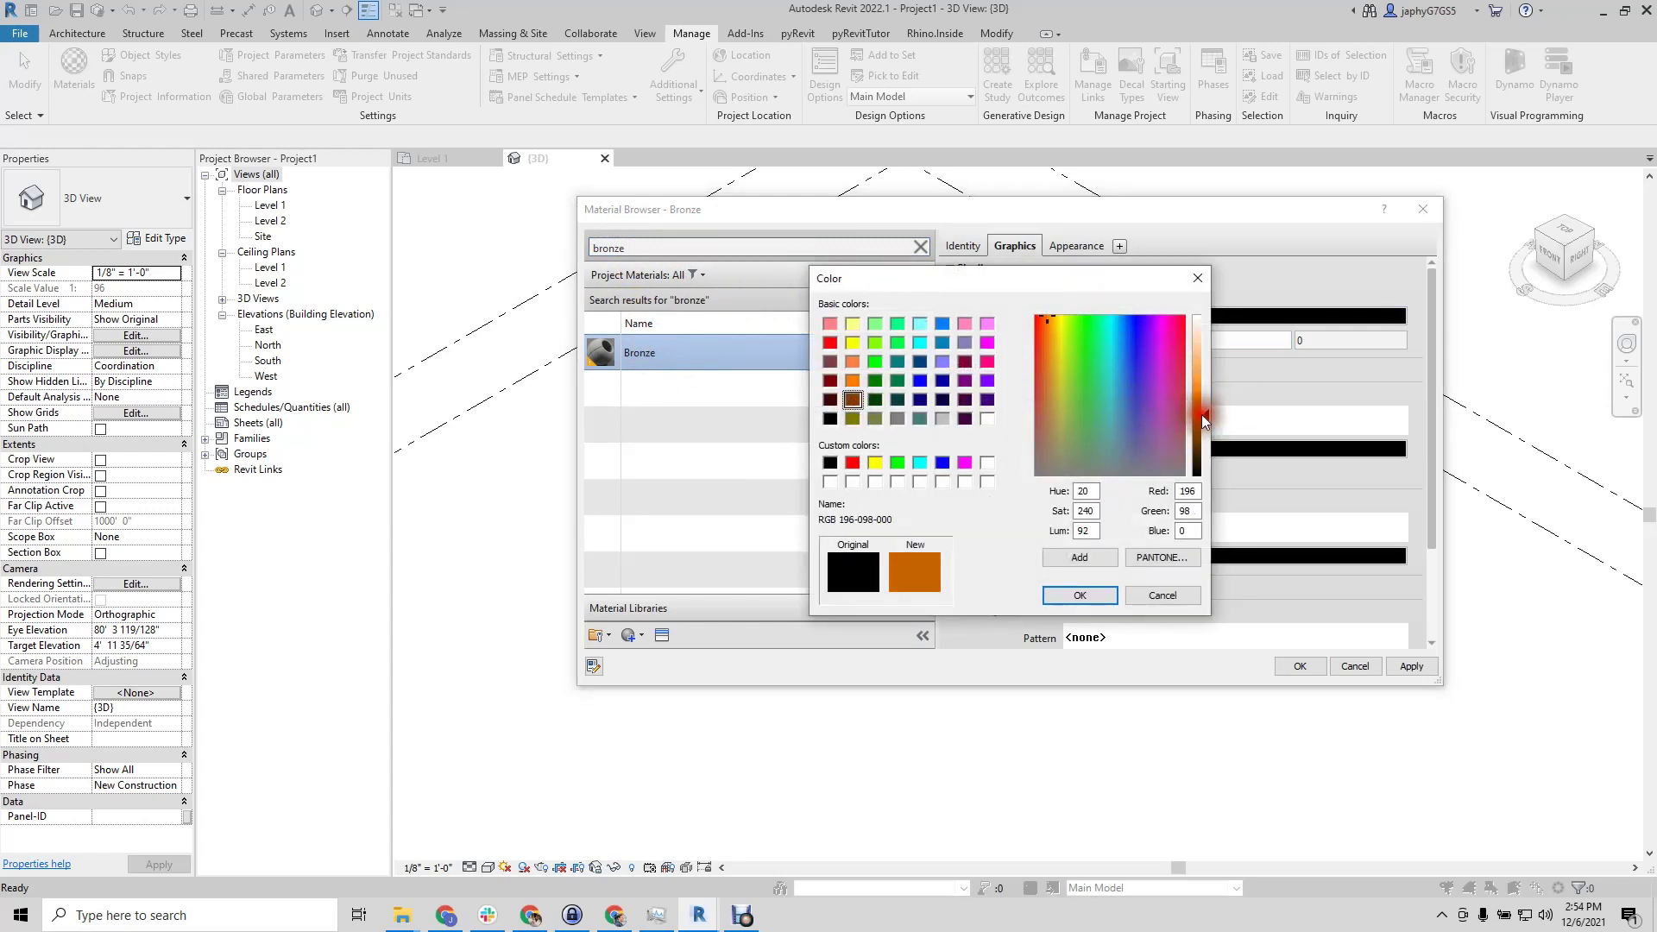
{"action": "left_click", "coordinate": [1080, 596]}
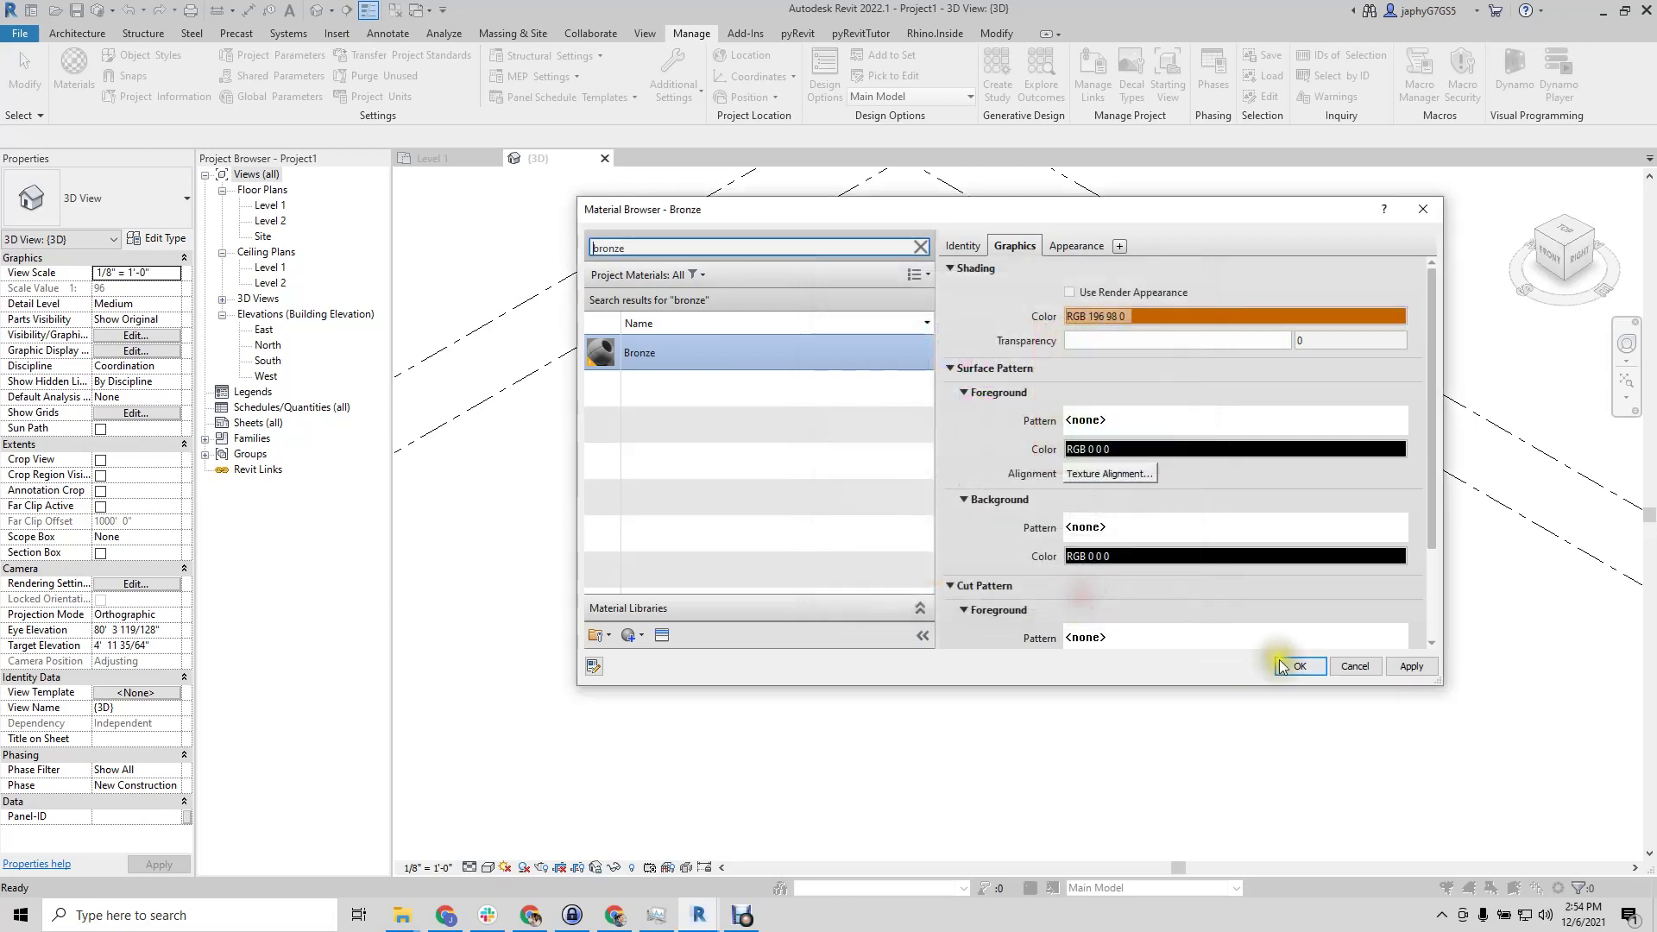
Accept the material changes and switch the 3D view to the Shaded visual style
{"action": "left_click", "coordinate": [1299, 666]}
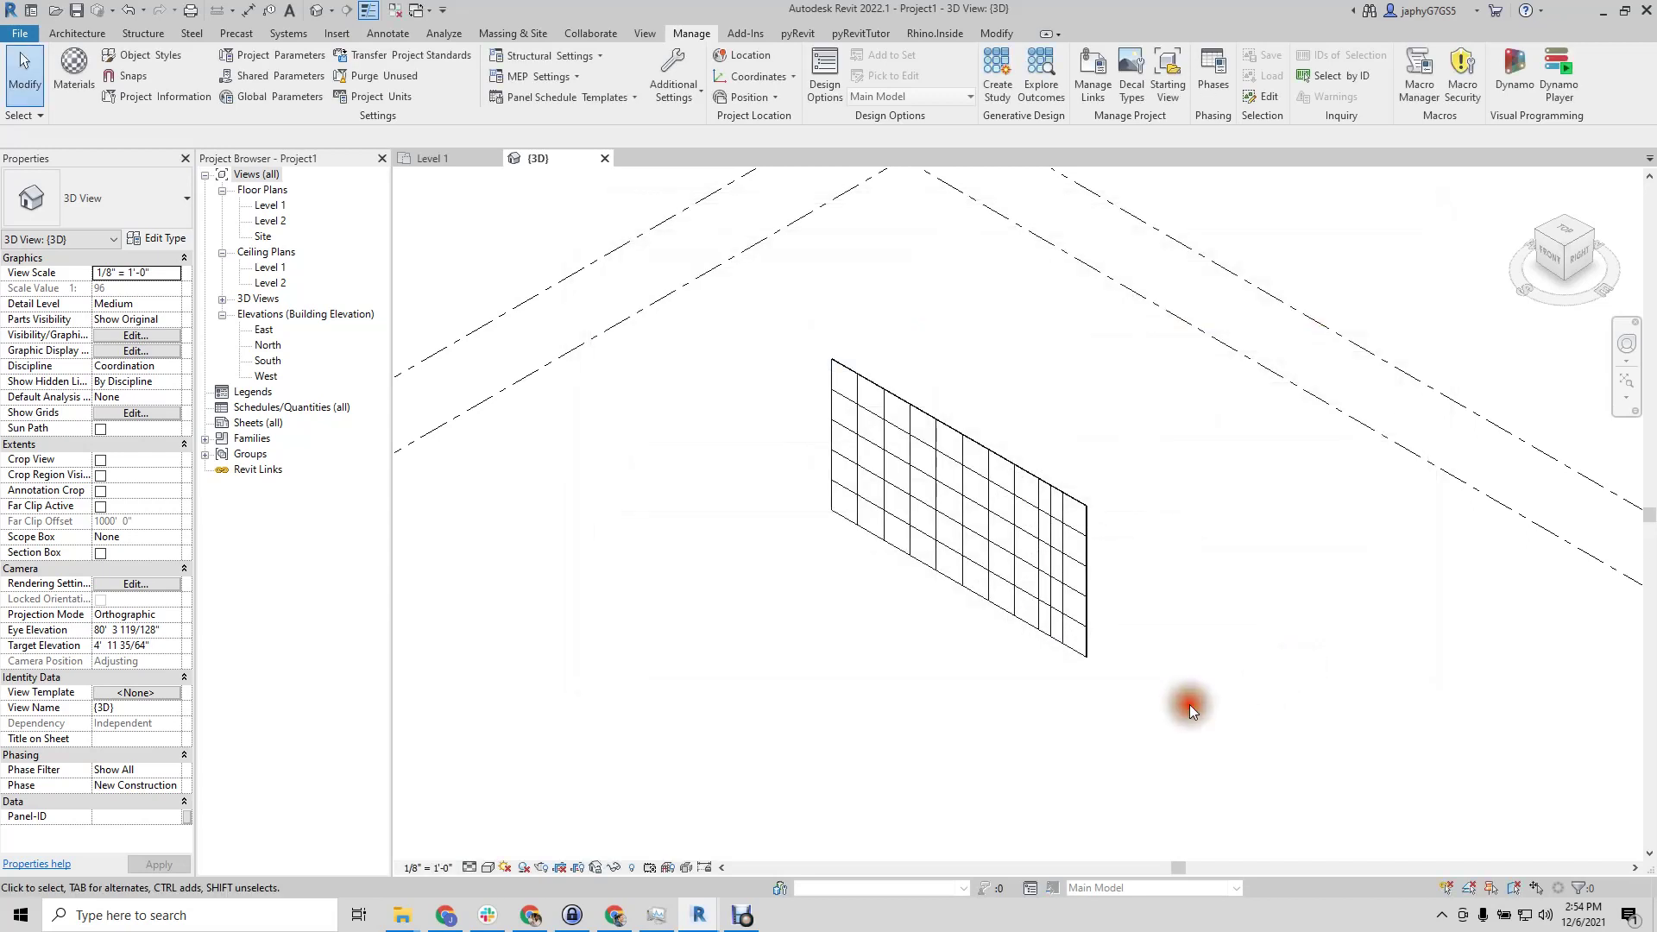
{"action": "left_click", "coordinate": [488, 867]}
{"action": "left_click", "coordinate": [490, 871]}
{"action": "left_click", "coordinate": [489, 868]}
{"action": "left_click", "coordinate": [511, 816]}
Orbit toward the wall front and confirm a panel shows Panel-ID 05-08, then deselect it
{"action": "middle_click_drag", "start_coordinate": [773, 697], "coordinate": [850, 761], "text": "shift"}
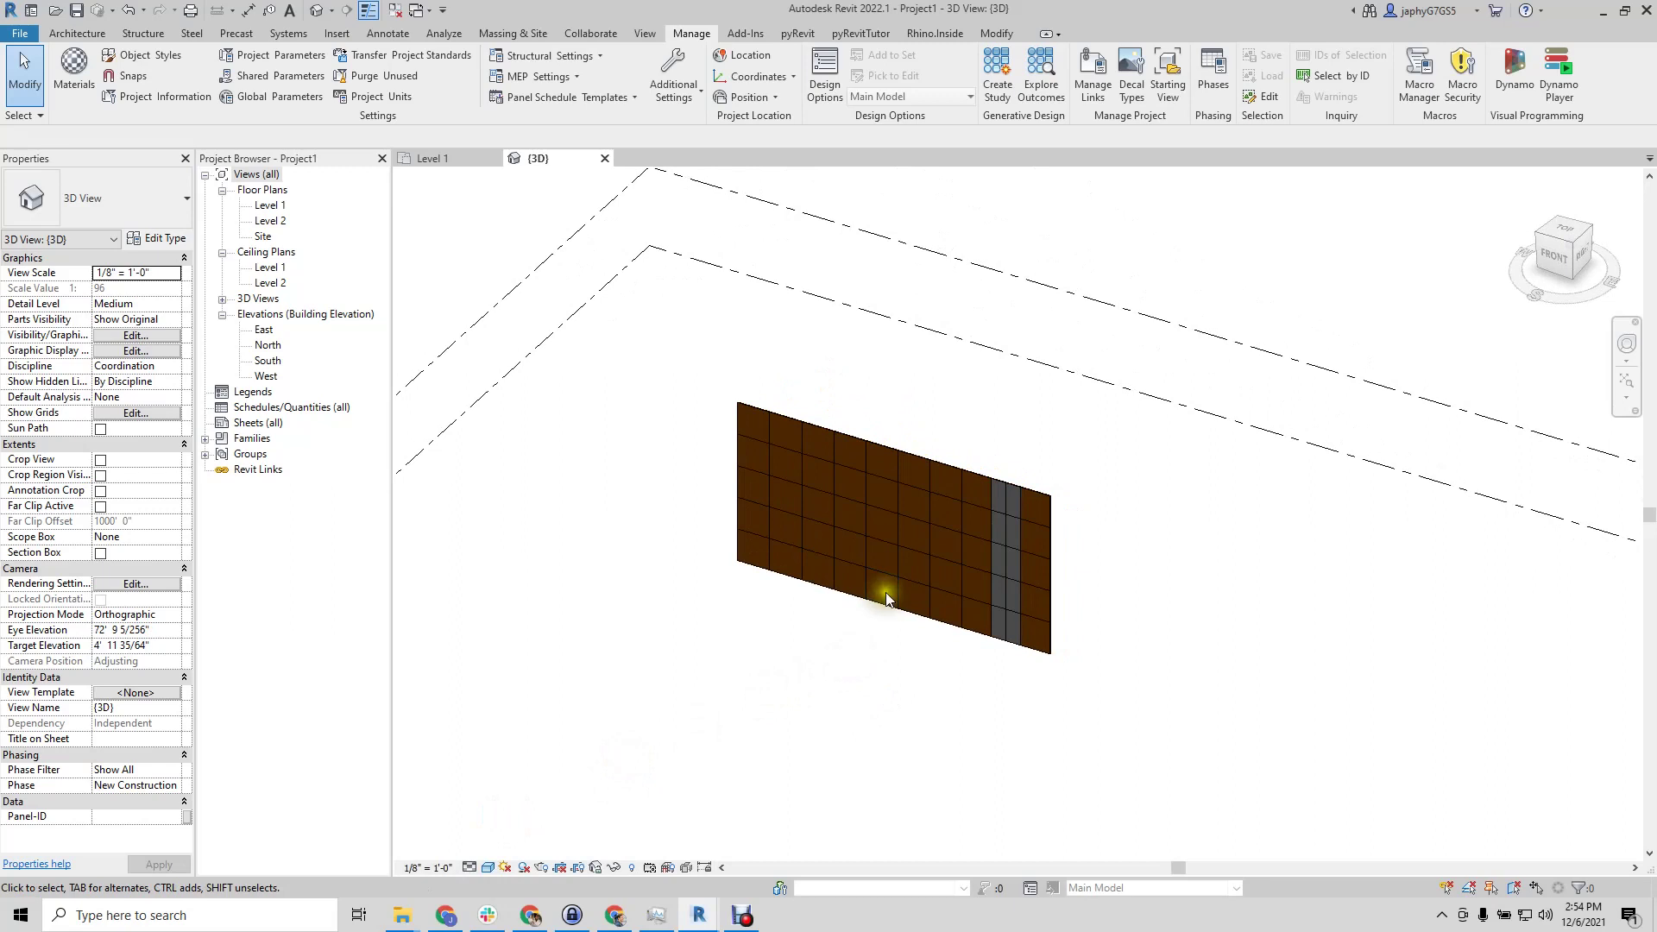
{"action": "left_click", "coordinate": [988, 493]}
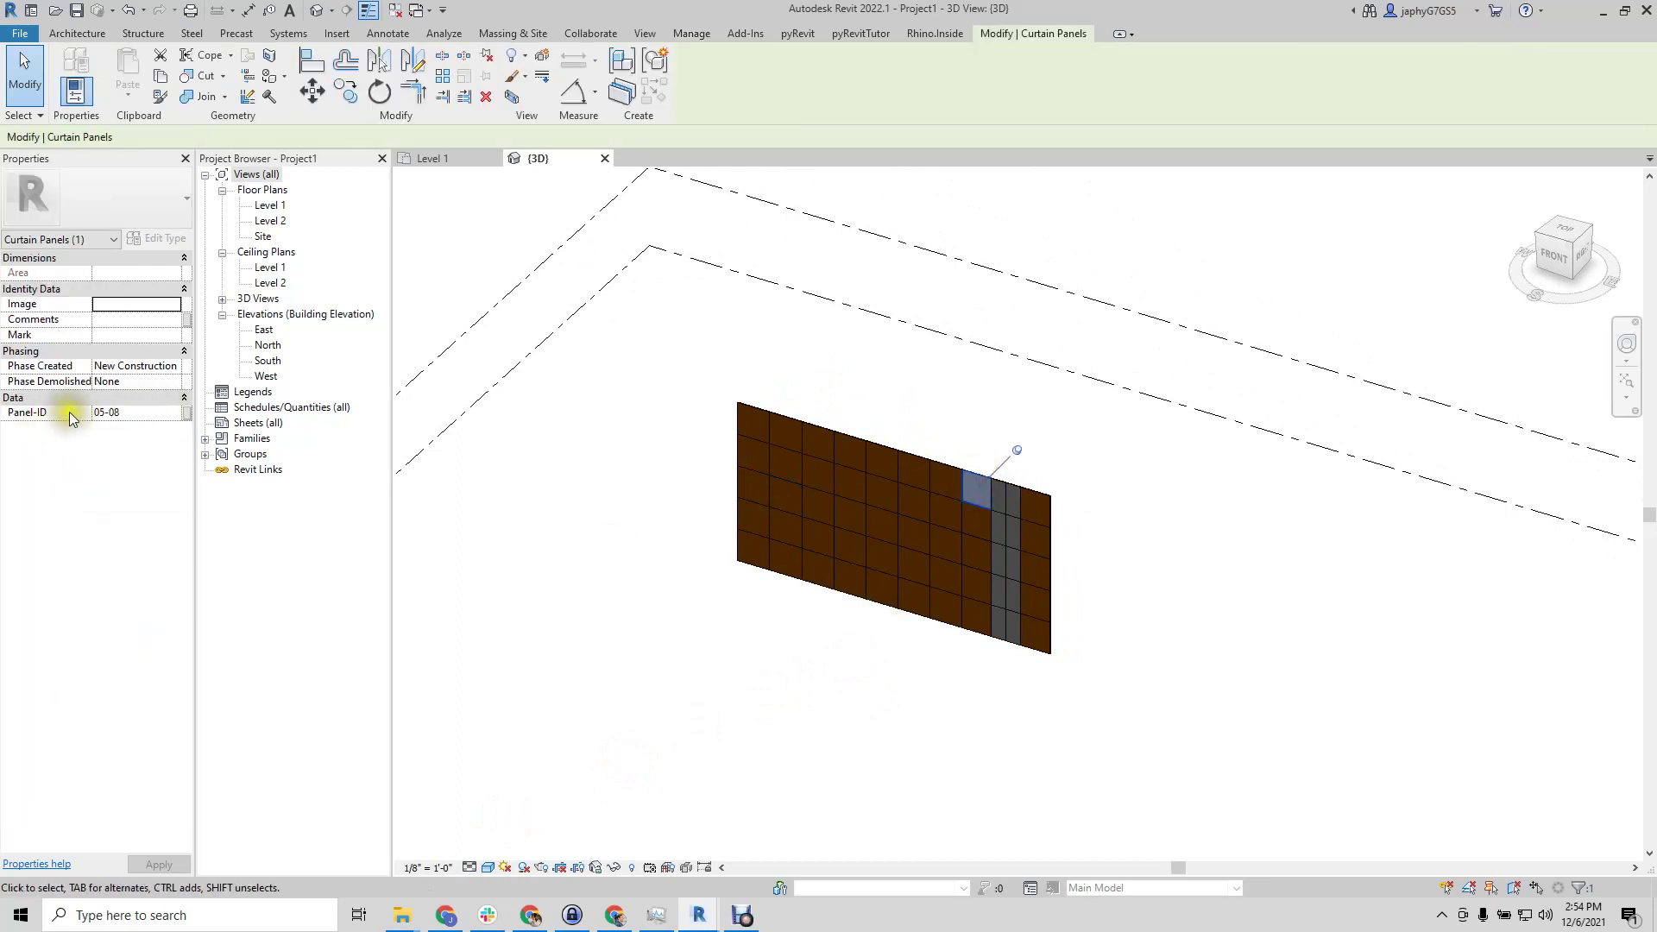
{"action": "left_click", "coordinate": [944, 396]}
{"action": "scroll", "coordinate": [975, 471], "scroll_direction": "up", "scroll_amount": 3}
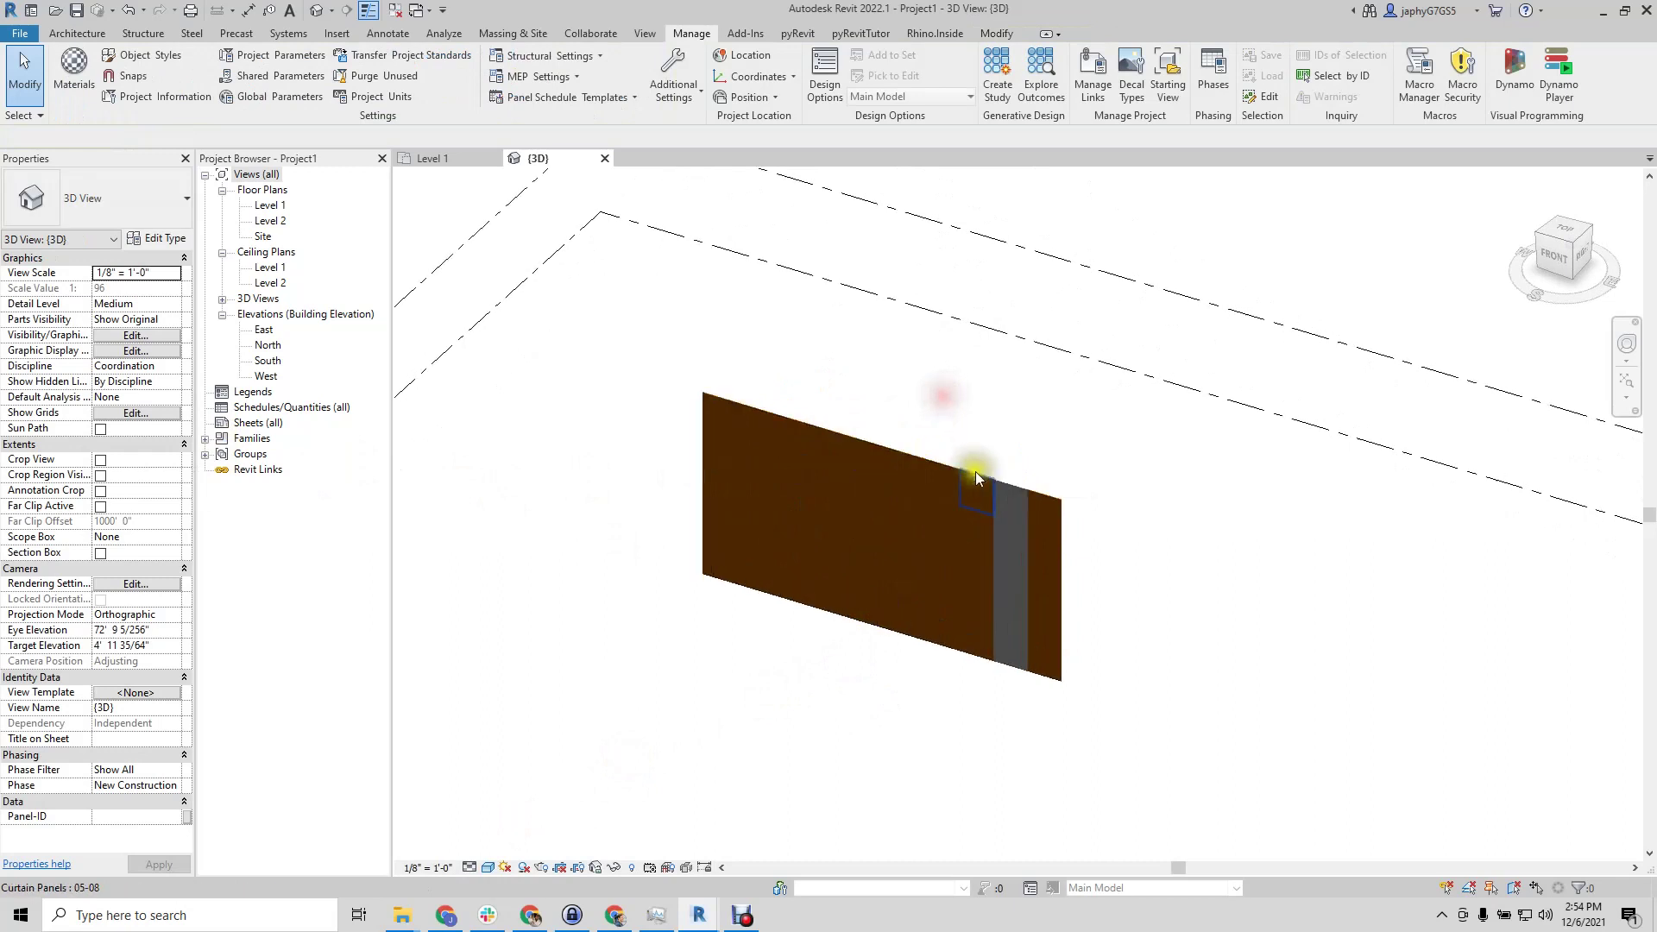
{"action": "left_click", "coordinate": [1003, 515]}
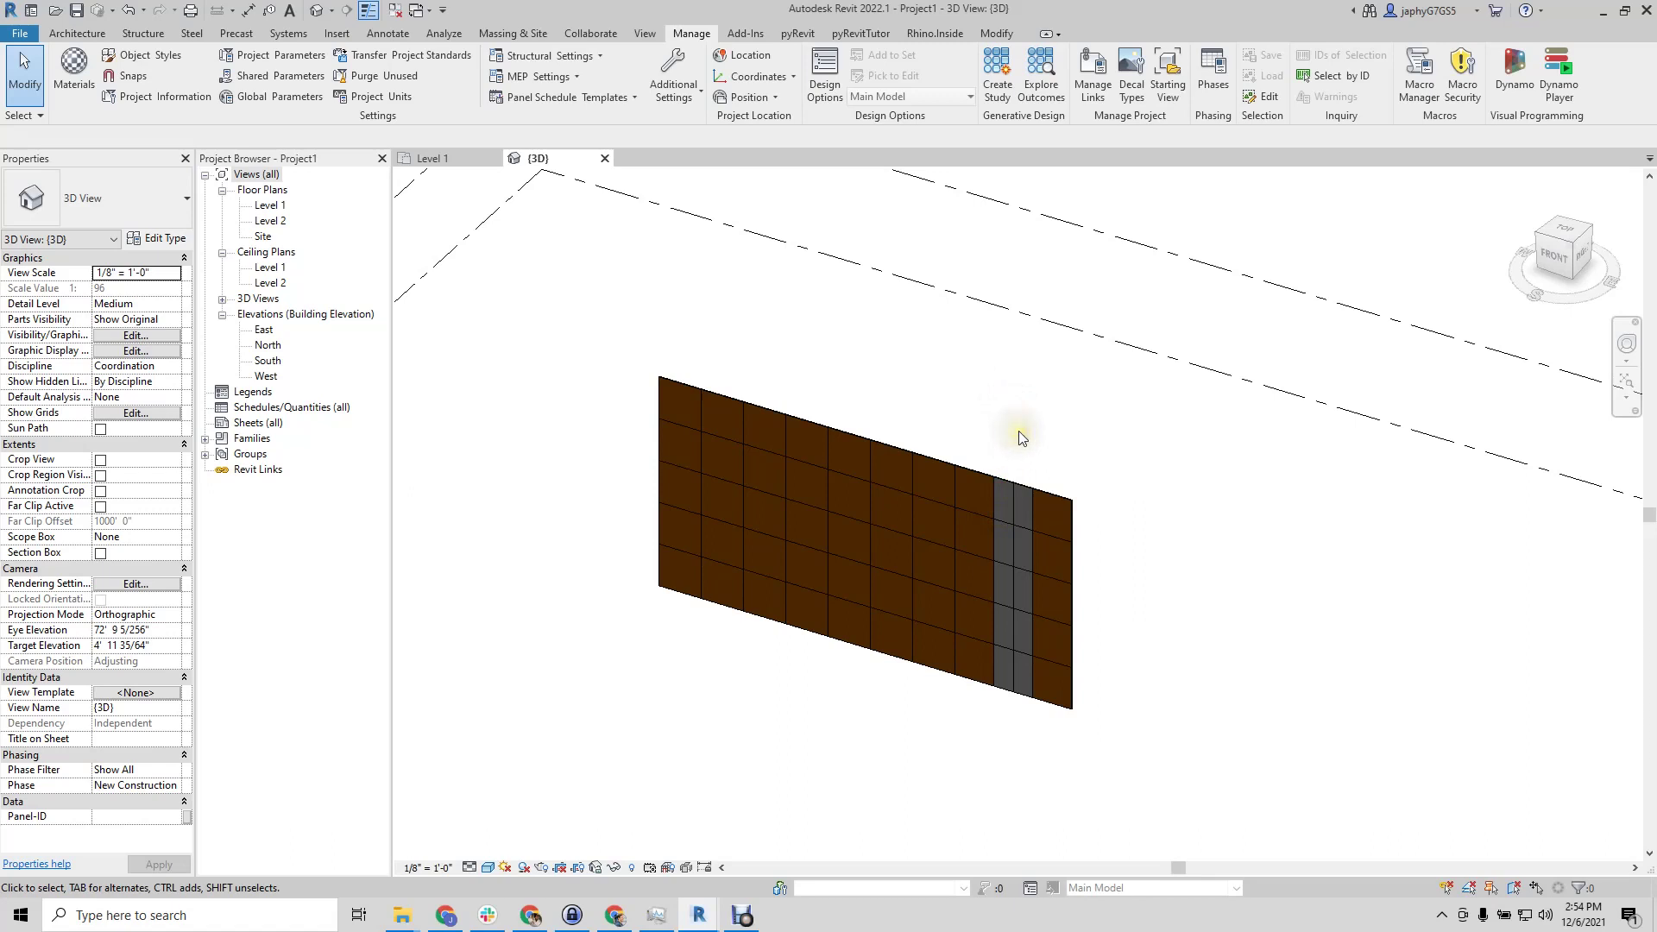
{"action": "right_click", "coordinate": [280, 407]}
Create a new Curtain Panels schedule with Panel-ID as its scheduled field
{"action": "left_click", "coordinate": [334, 417]}
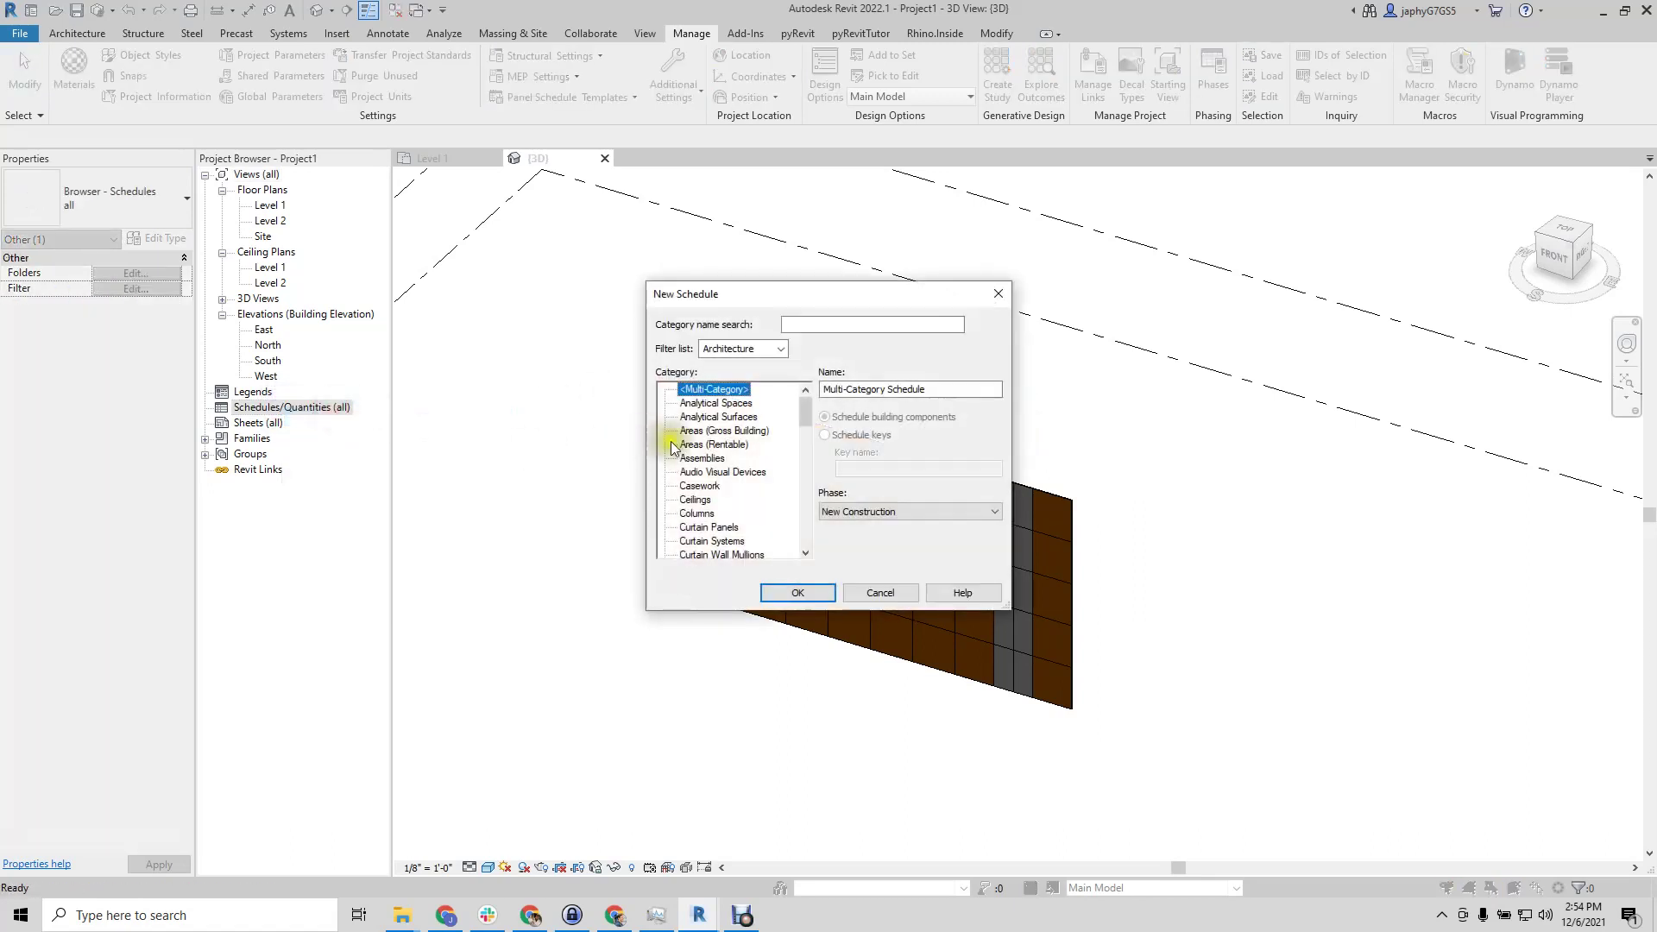
{"action": "scroll", "coordinate": [758, 466], "scroll_direction": "down", "scroll_amount": 1}
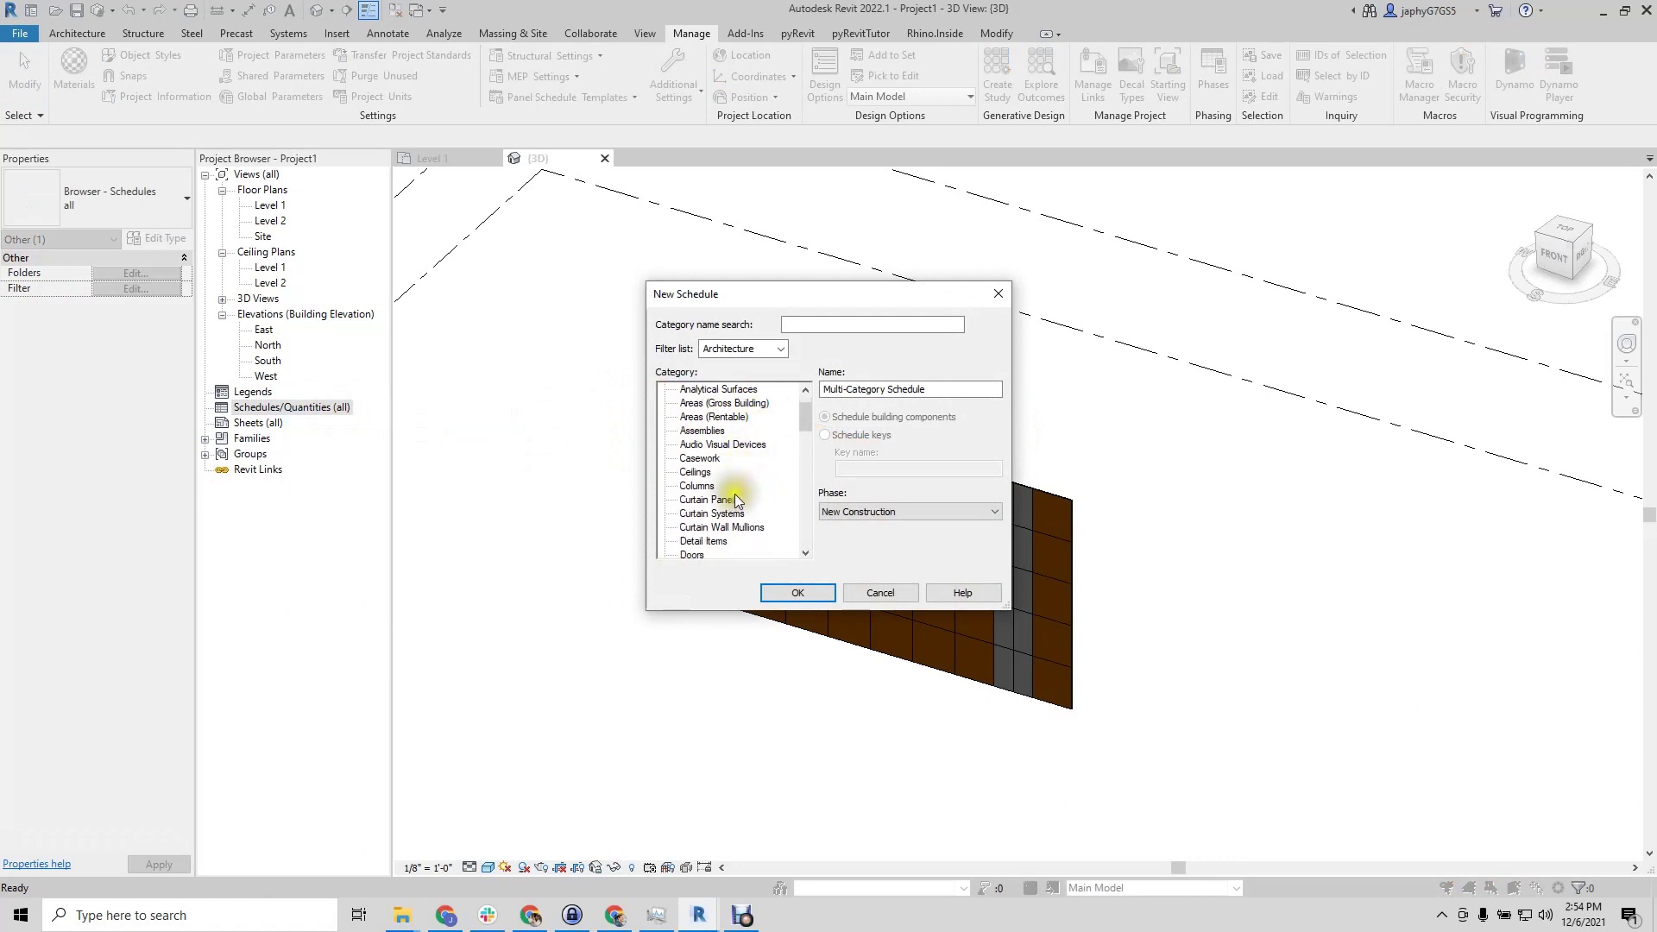
{"action": "left_click", "coordinate": [730, 501]}
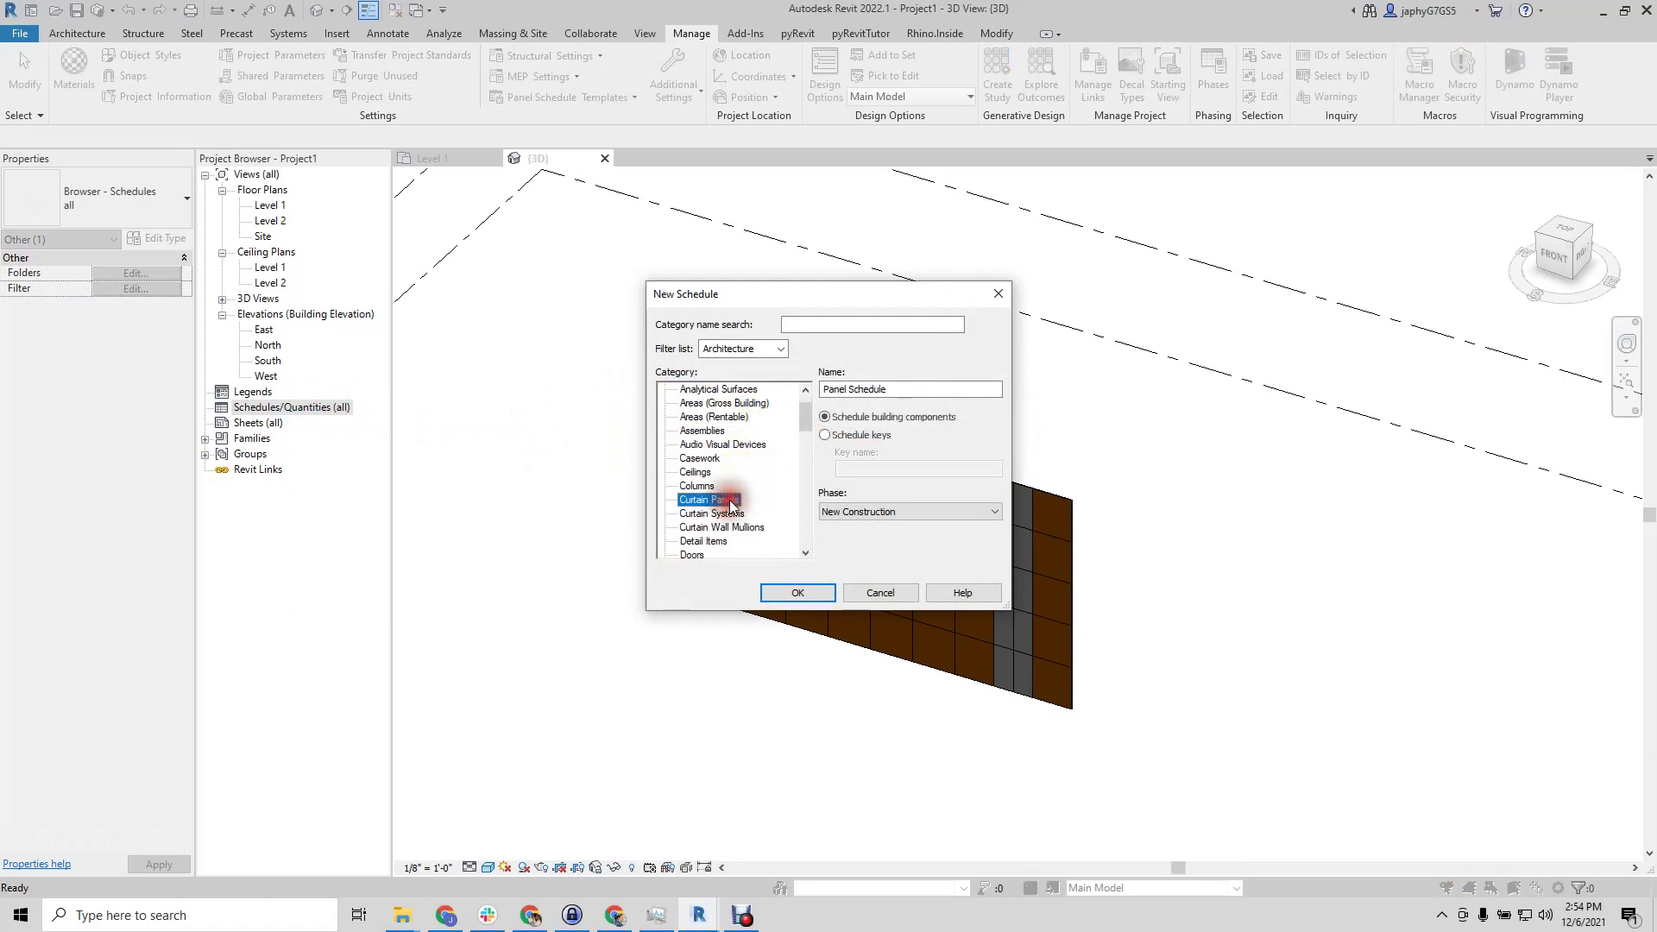
{"action": "left_click", "coordinate": [794, 596]}
{"action": "scroll", "coordinate": [837, 574], "scroll_direction": "down", "scroll_amount": 3}
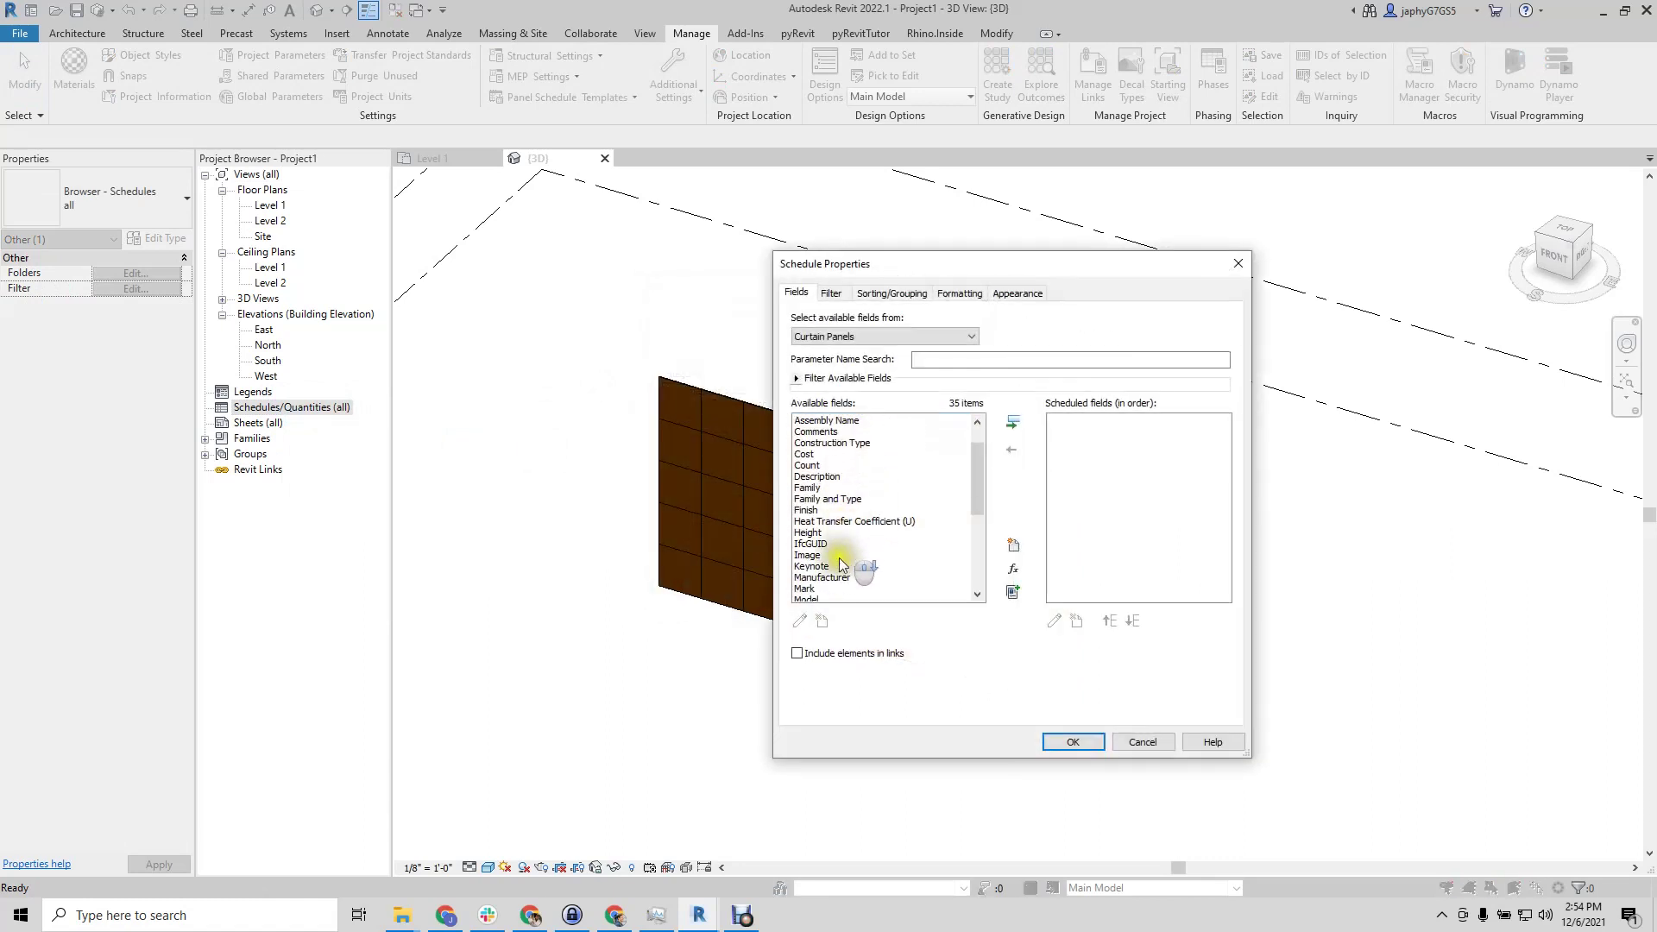
{"action": "scroll", "coordinate": [837, 573], "scroll_direction": "down", "scroll_amount": 2}
{"action": "left_click", "coordinate": [820, 532]}
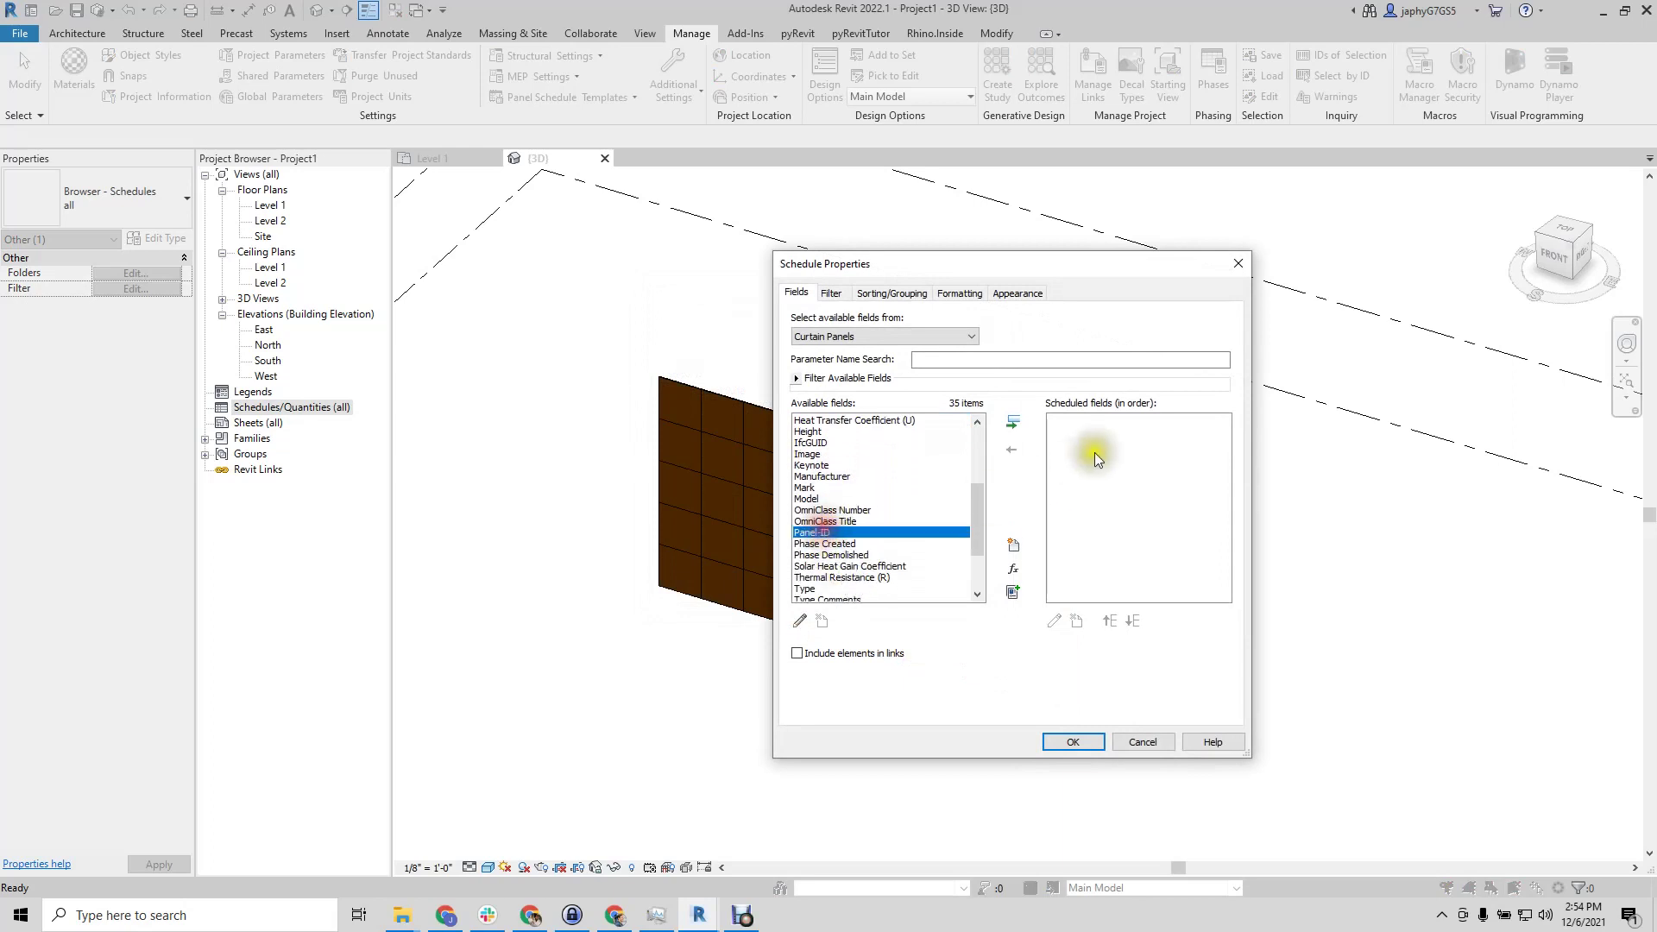
{"action": "left_click", "coordinate": [1013, 422]}
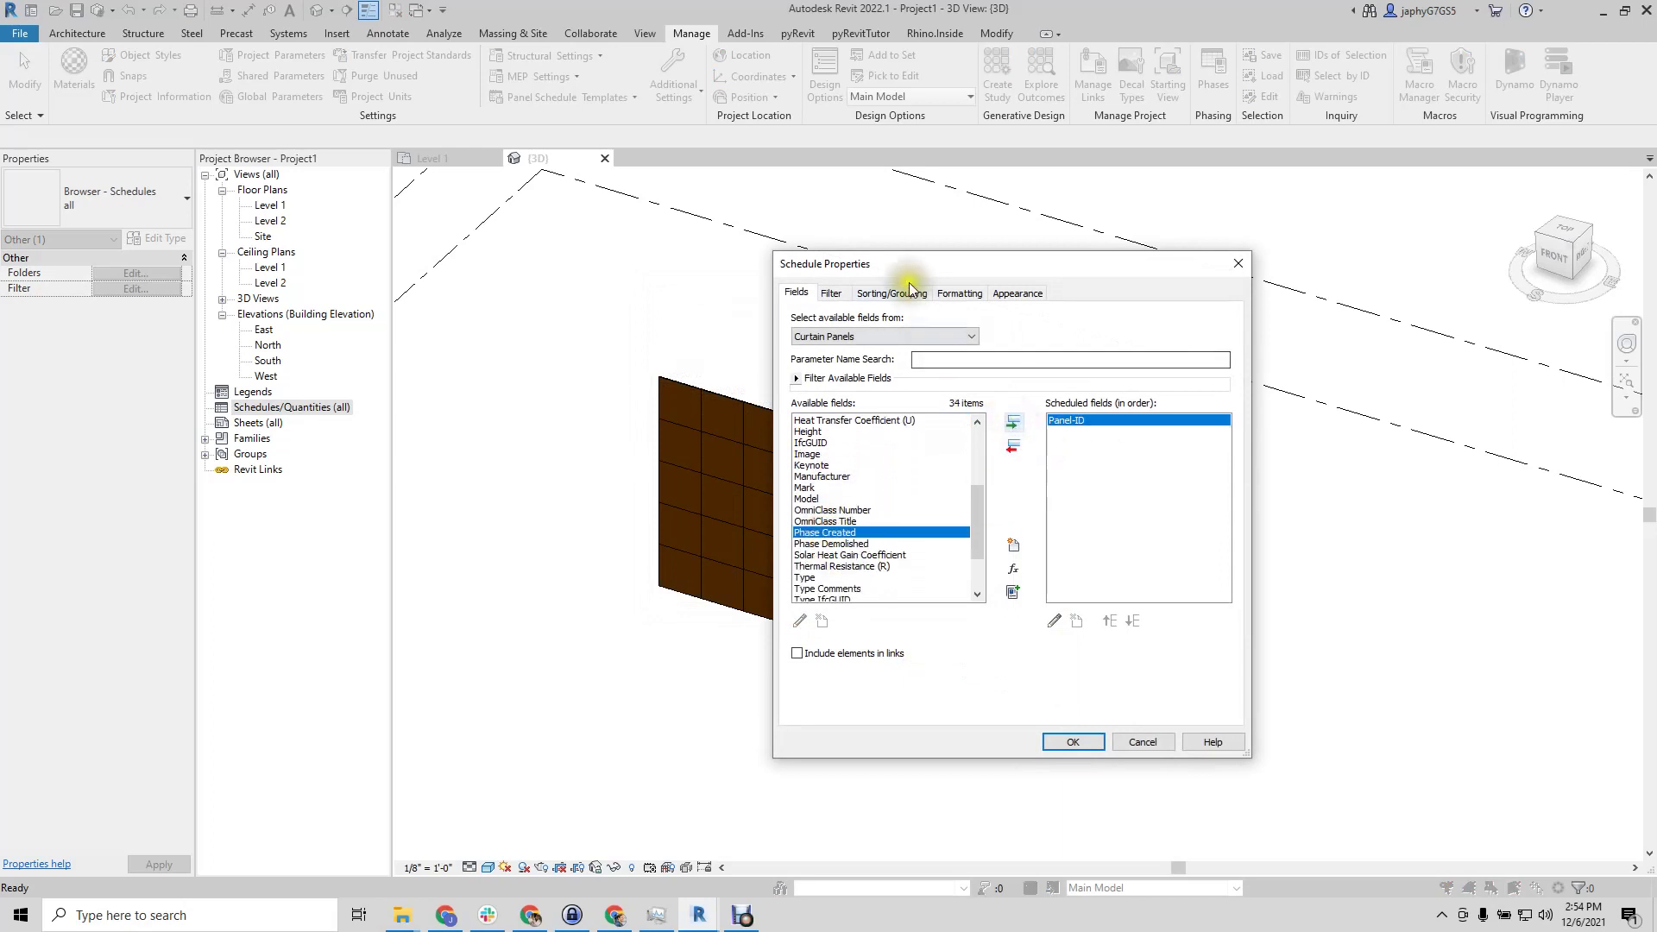
Sort the schedule by Panel-ID in ascending order and finish it
{"action": "left_click", "coordinate": [906, 293]}
{"action": "left_click", "coordinate": [927, 320]}
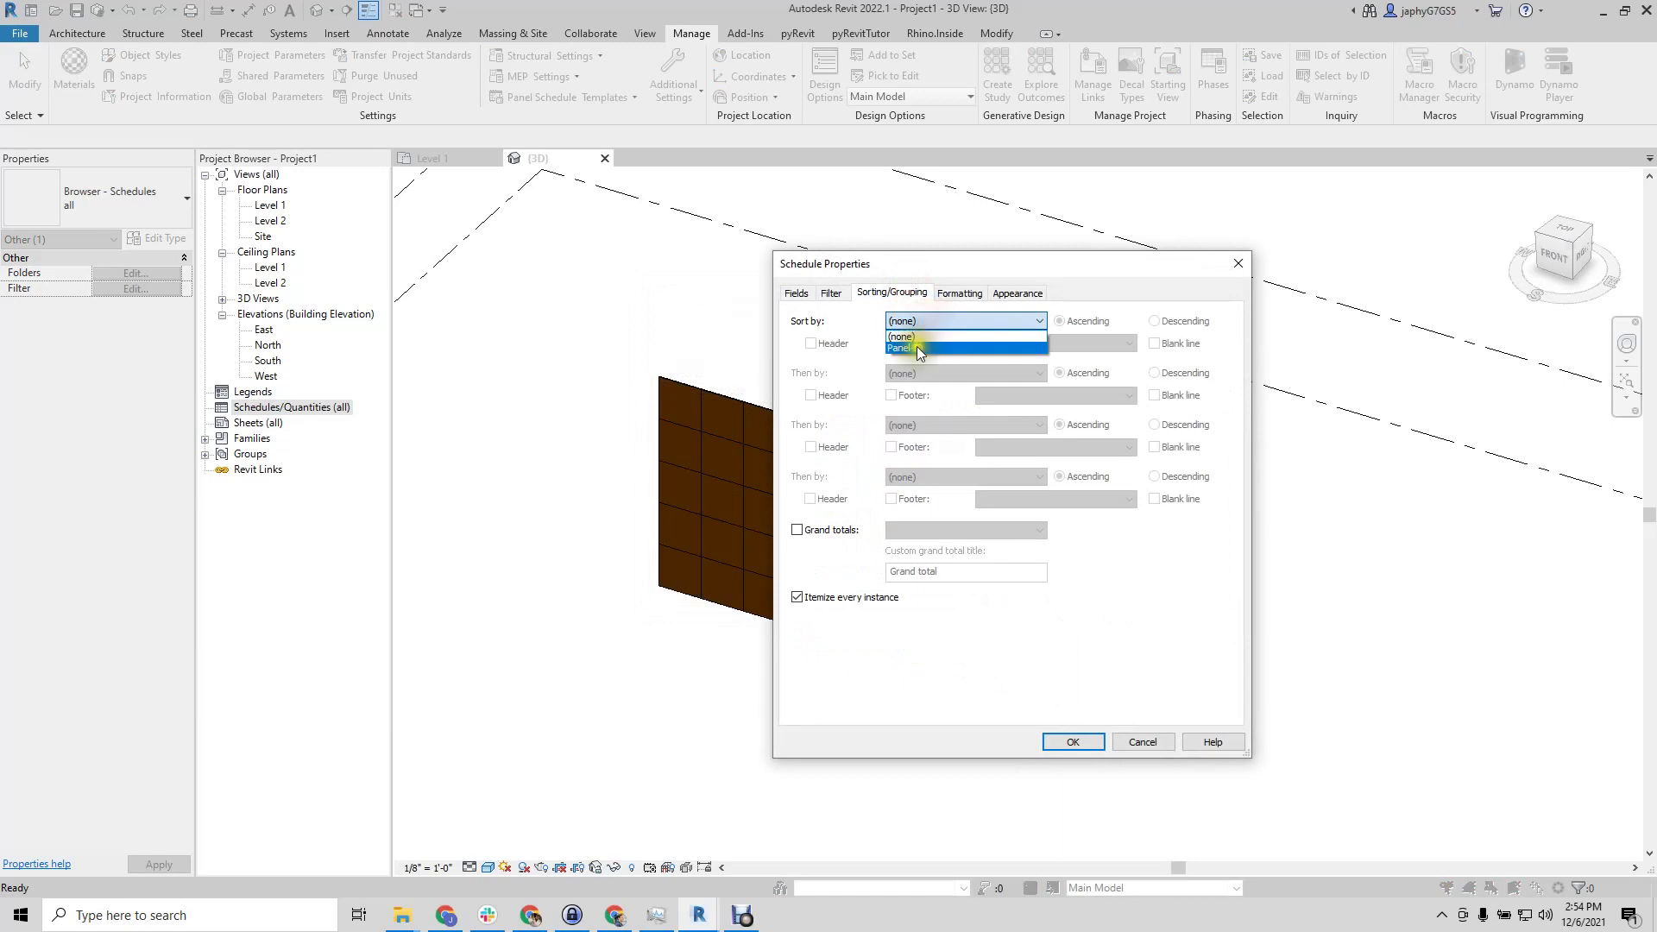
{"action": "left_click", "coordinate": [915, 342]}
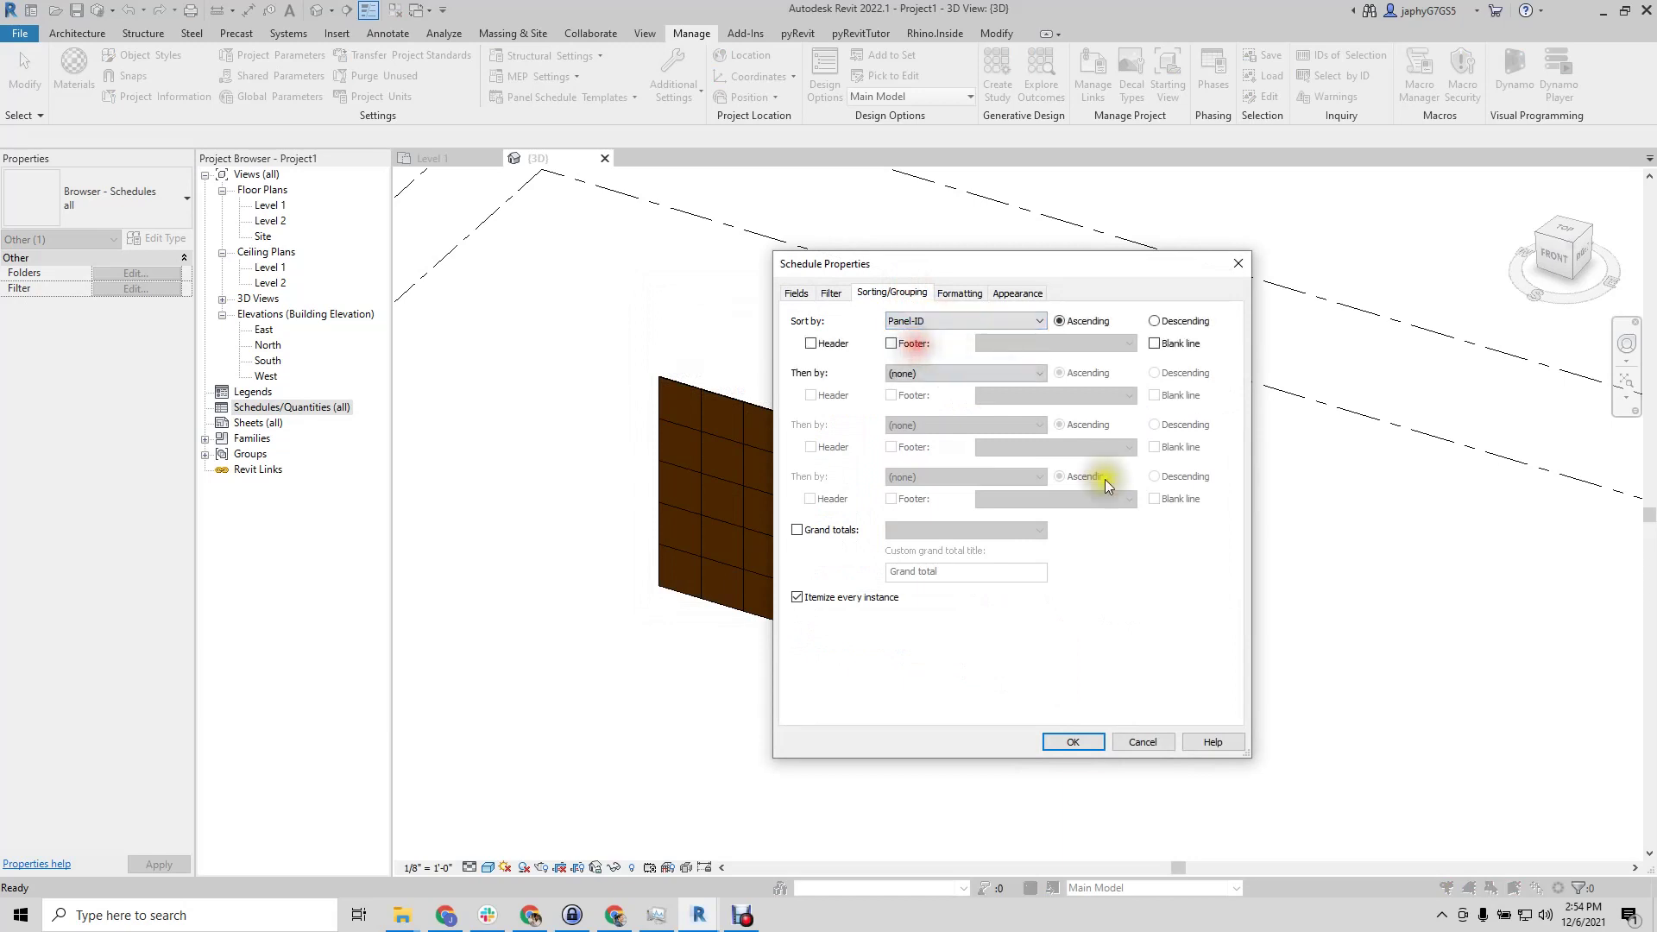
{"action": "left_click", "coordinate": [1073, 741]}
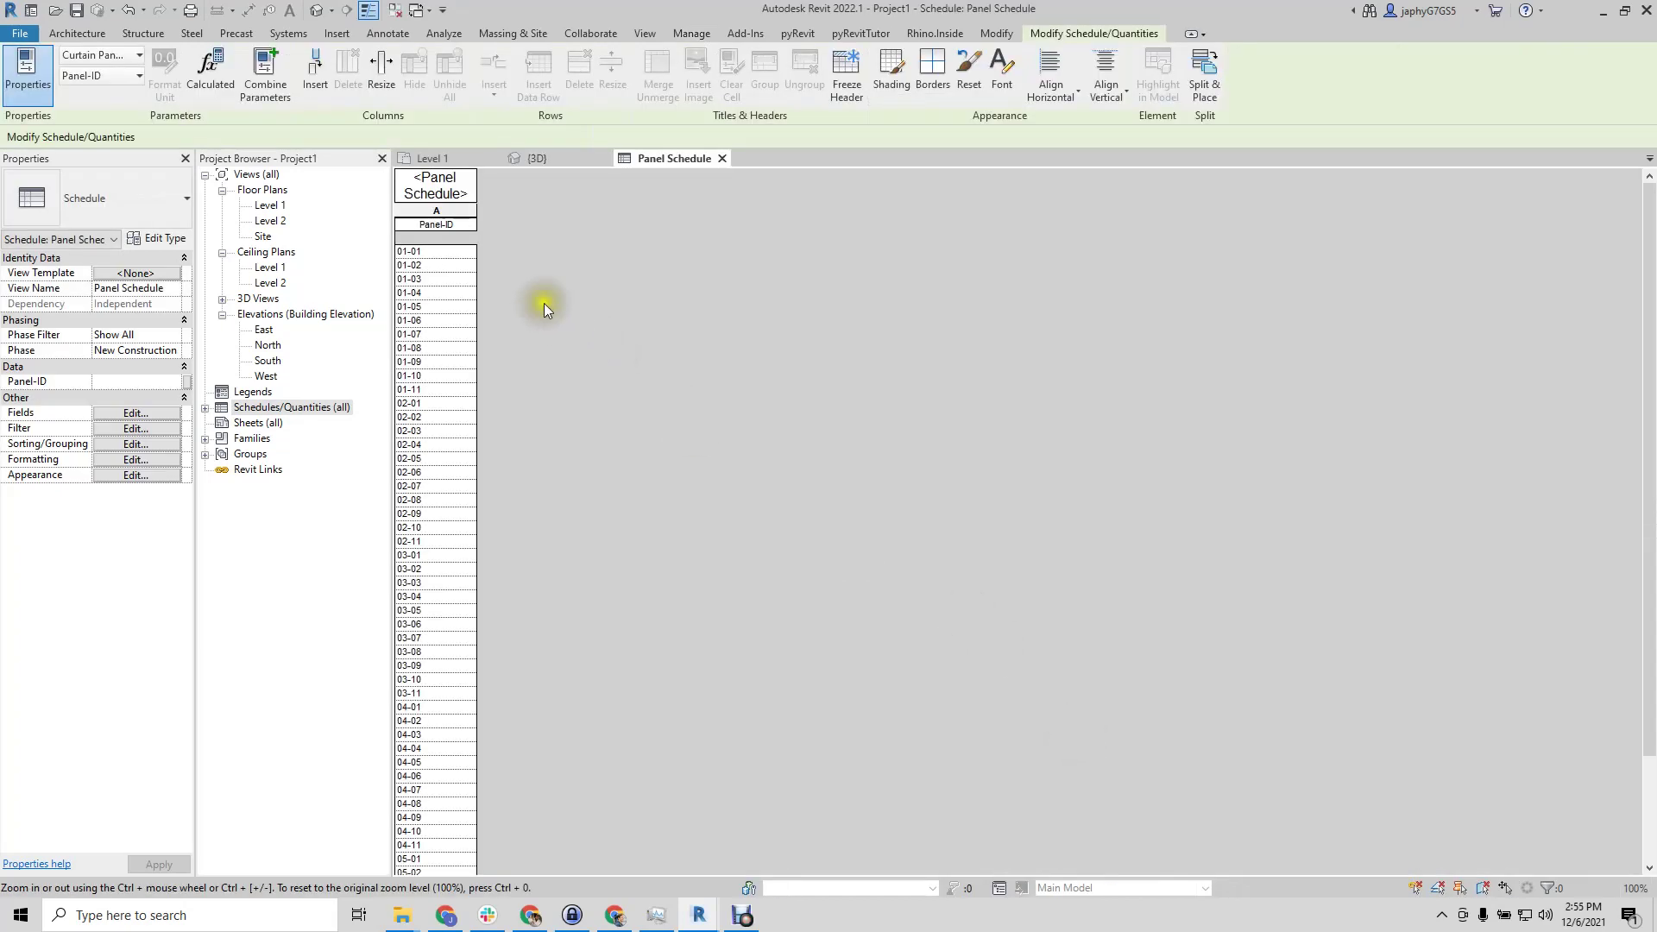
Return to the 3D view and briefly check the Shared Parameters settings
{"action": "left_click", "coordinate": [577, 161]}
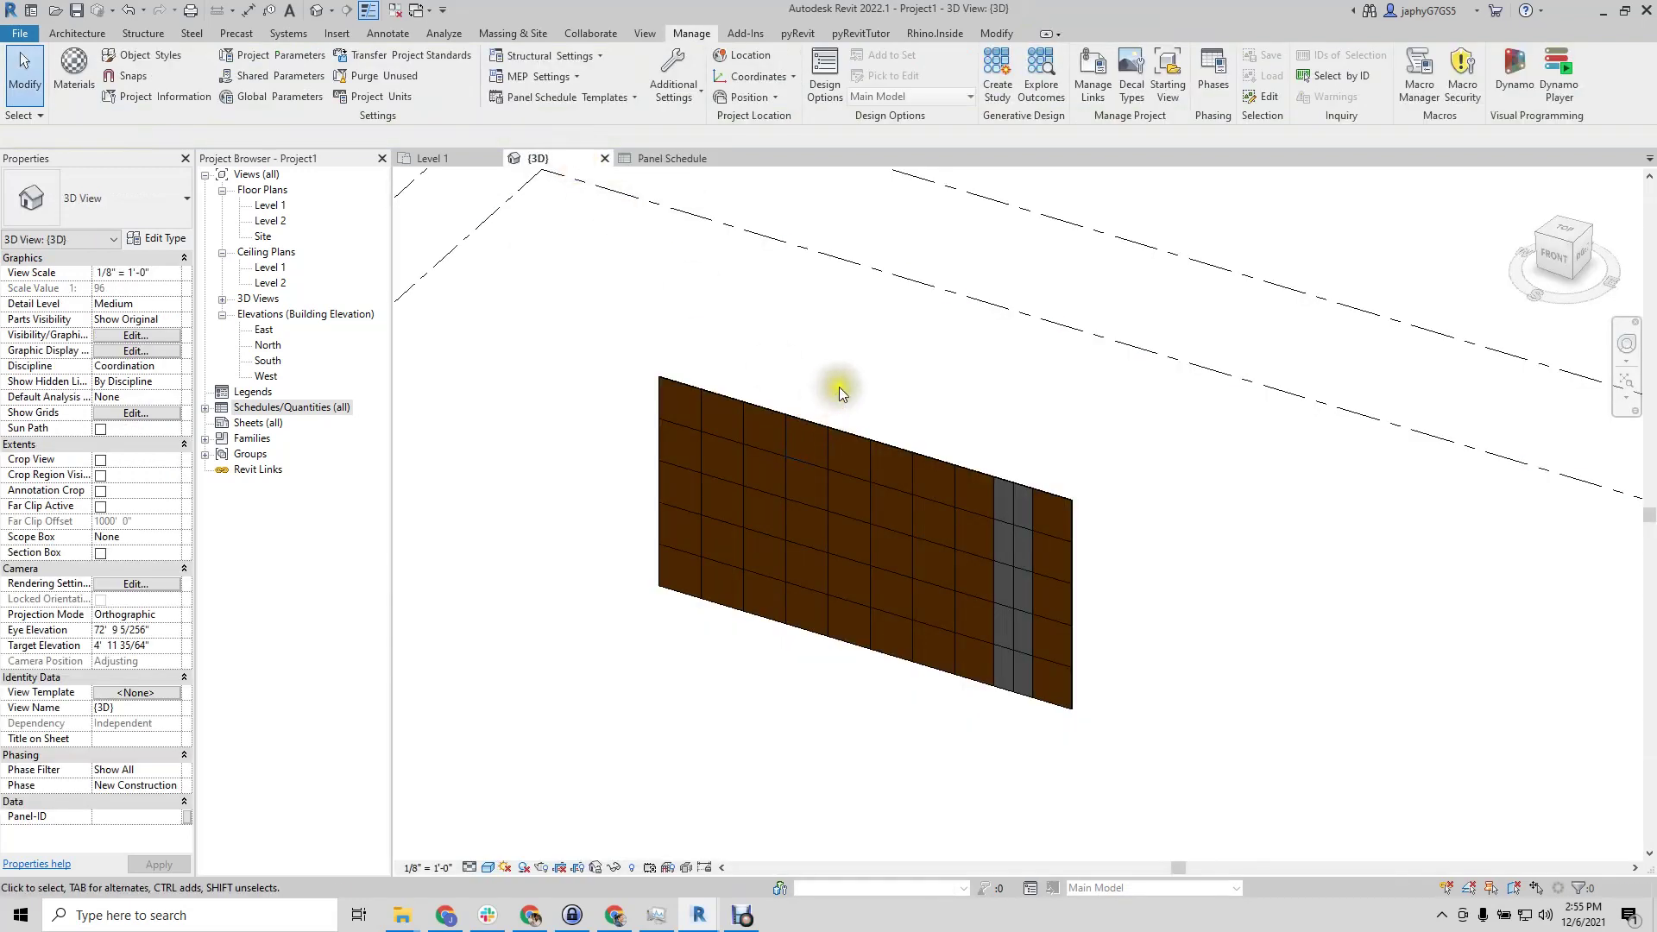
{"action": "left_click", "coordinate": [724, 316]}
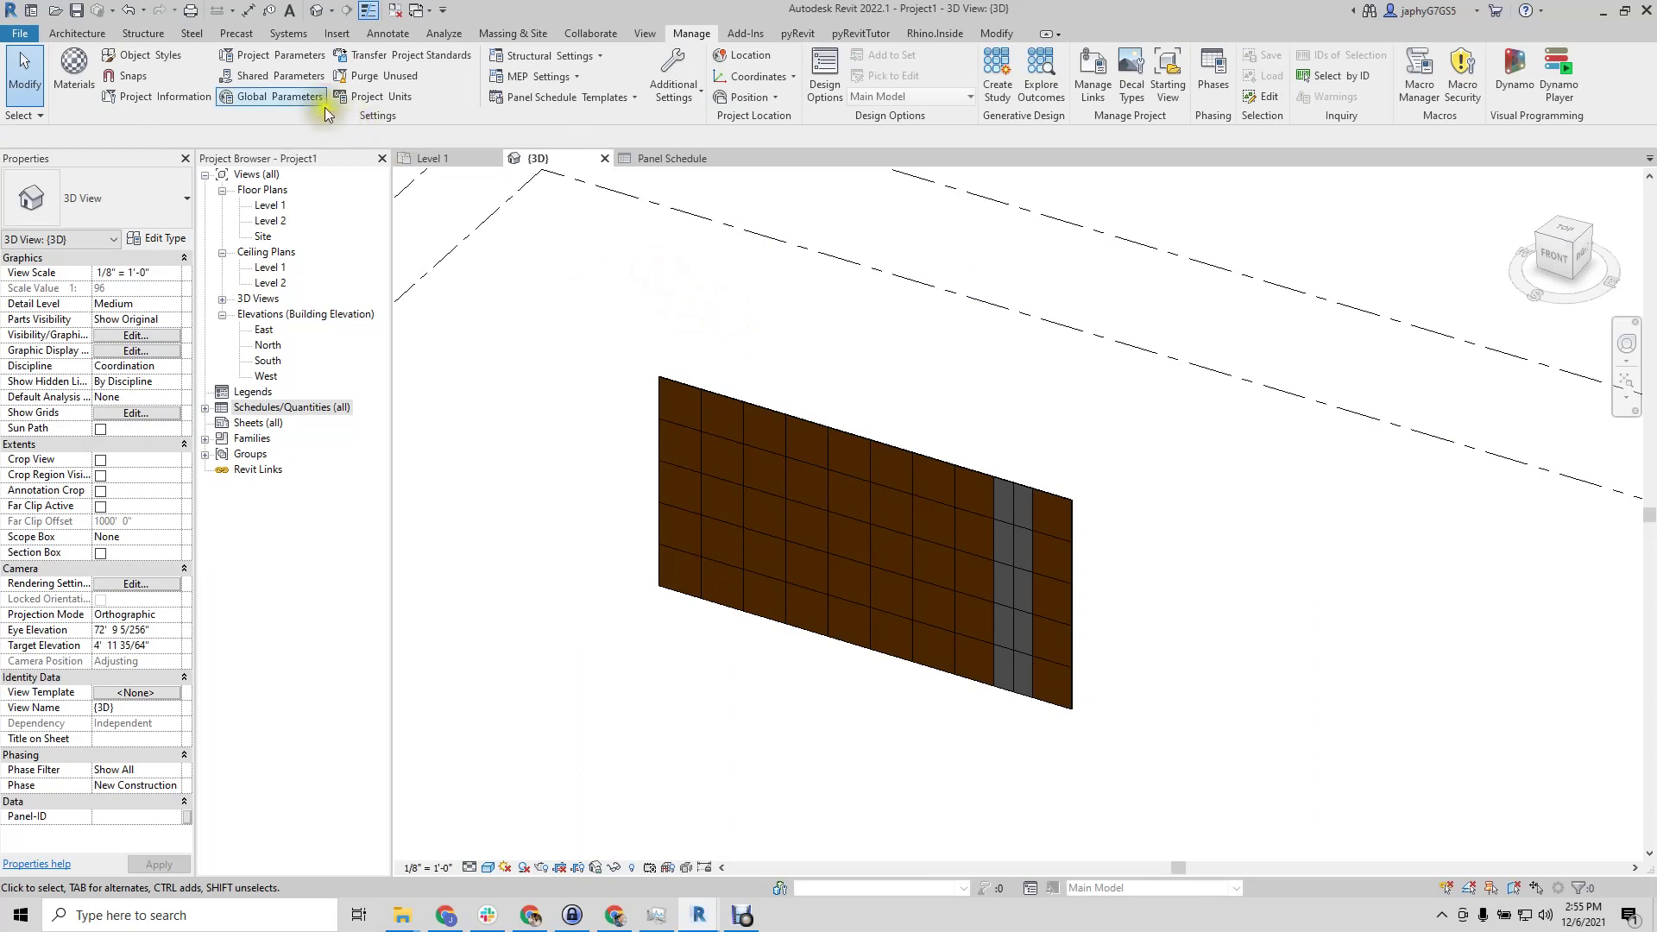
{"action": "left_click", "coordinate": [284, 78]}
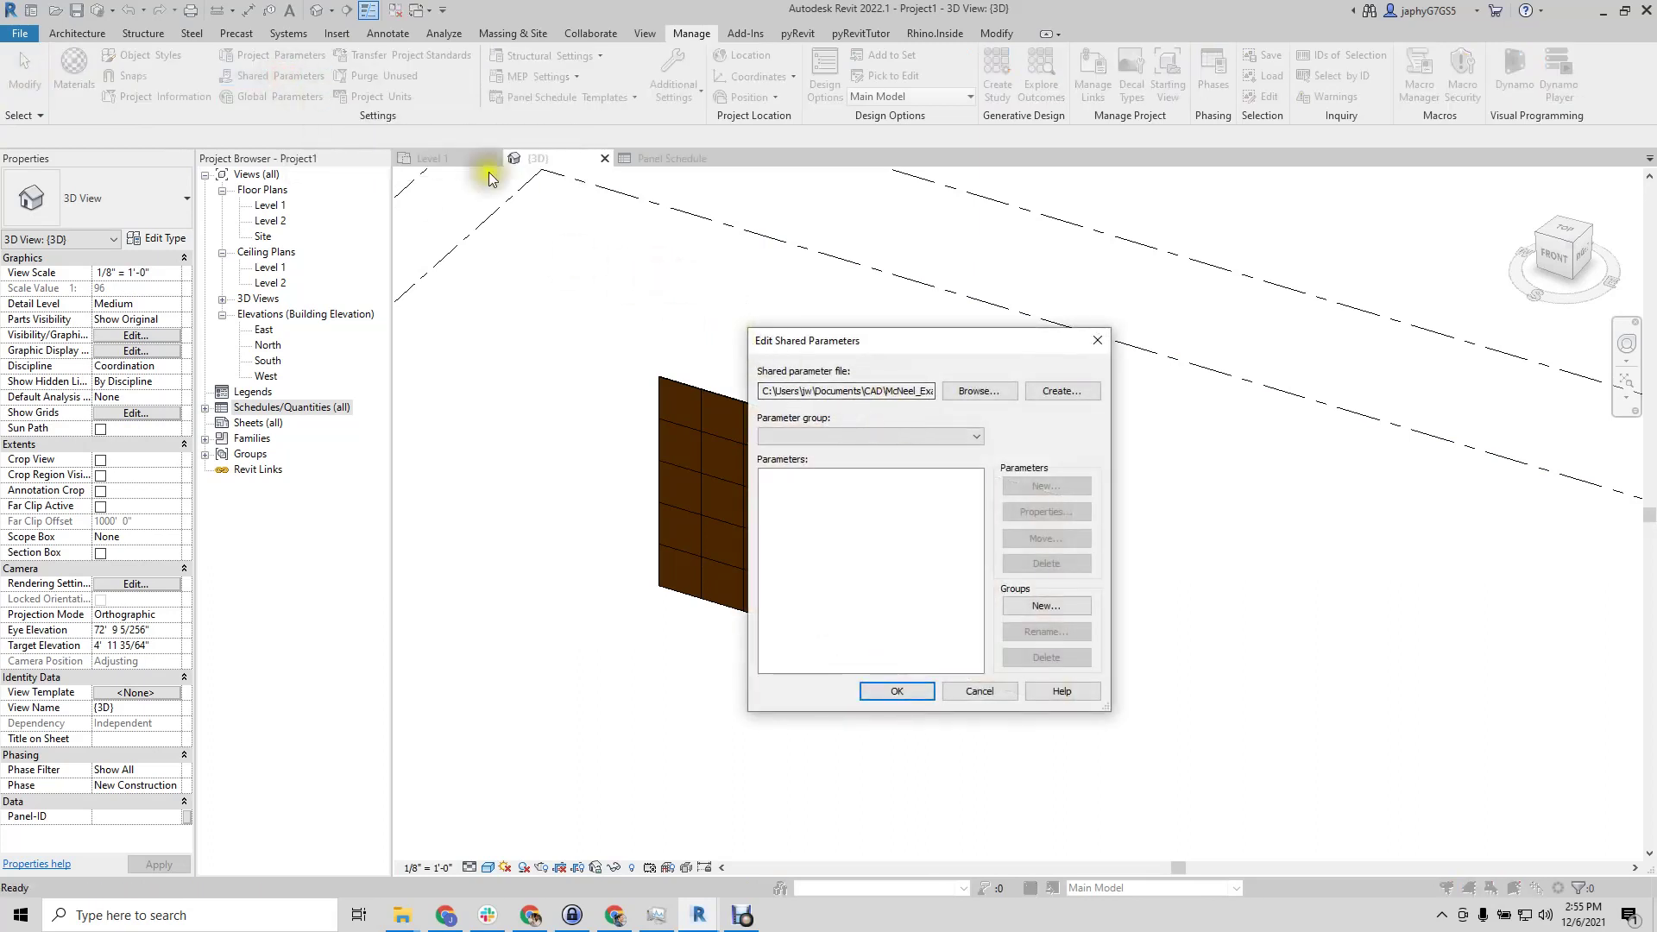
{"action": "key", "text": "Escape"}
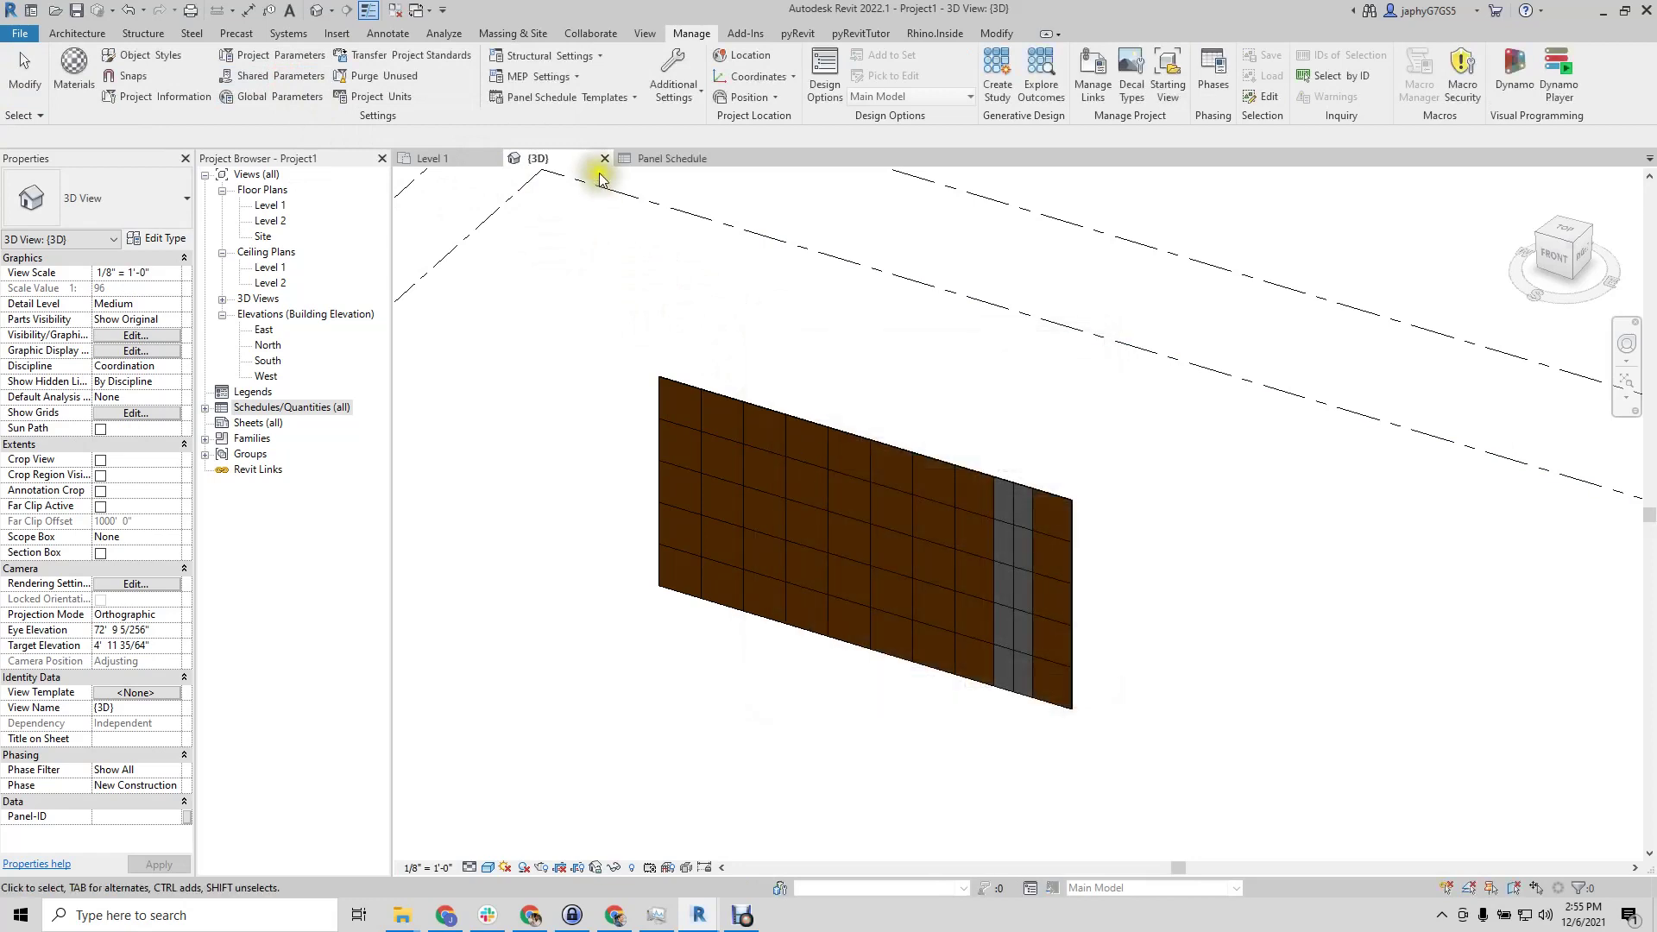
Export the Panel-ID project parameter to the shared parameter file
{"action": "left_click", "coordinate": [277, 55]}
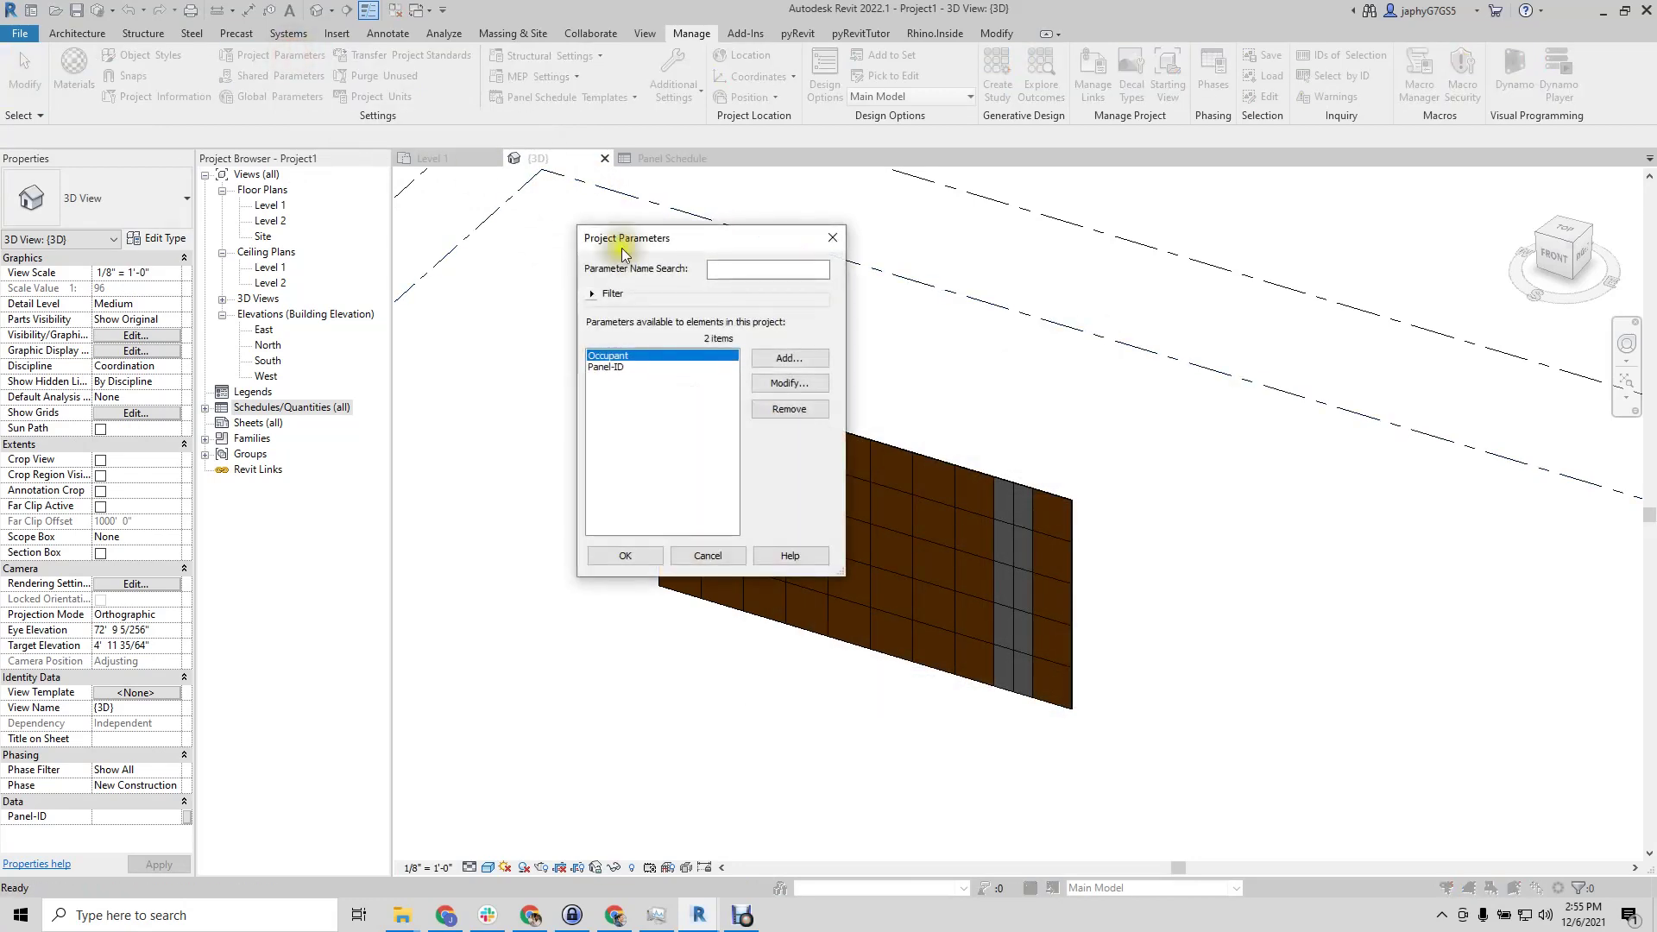
{"action": "left_click", "coordinate": [626, 367]}
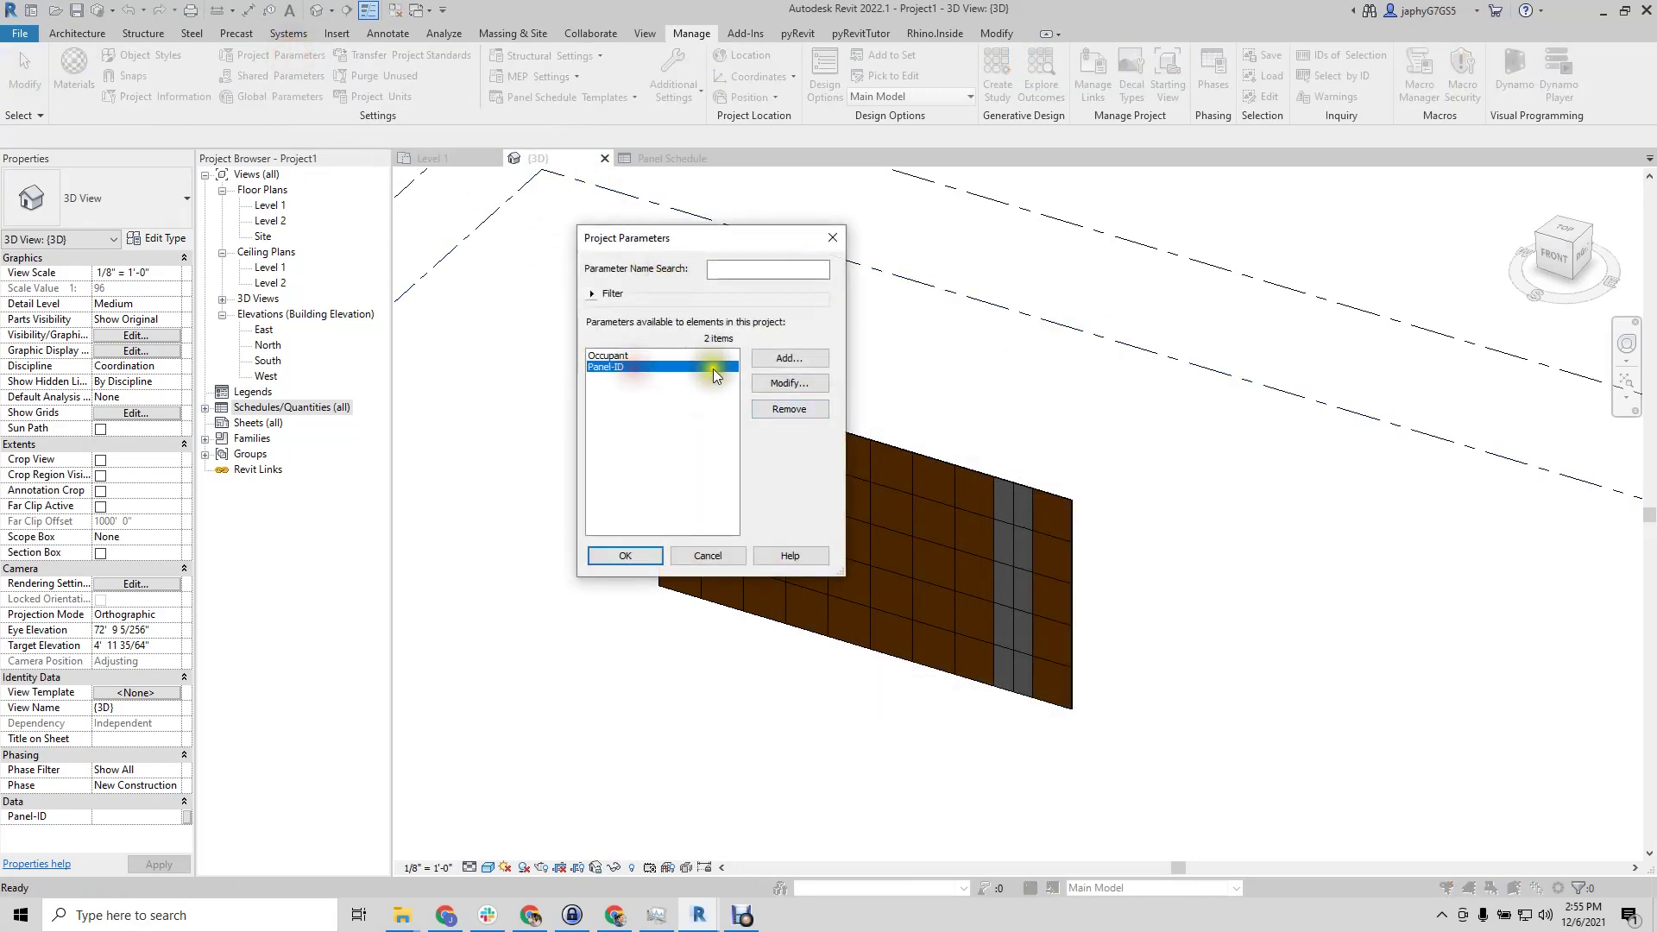
{"action": "left_click", "coordinate": [784, 385]}
{"action": "left_click", "coordinate": [983, 344]}
{"action": "left_click", "coordinate": [921, 480]}
Restrict Panel-ID to Curtain Panels only, export it, and accept the removed-categories warning
{"action": "left_click", "coordinate": [1198, 730]}
{"action": "left_click", "coordinate": [1063, 420]}
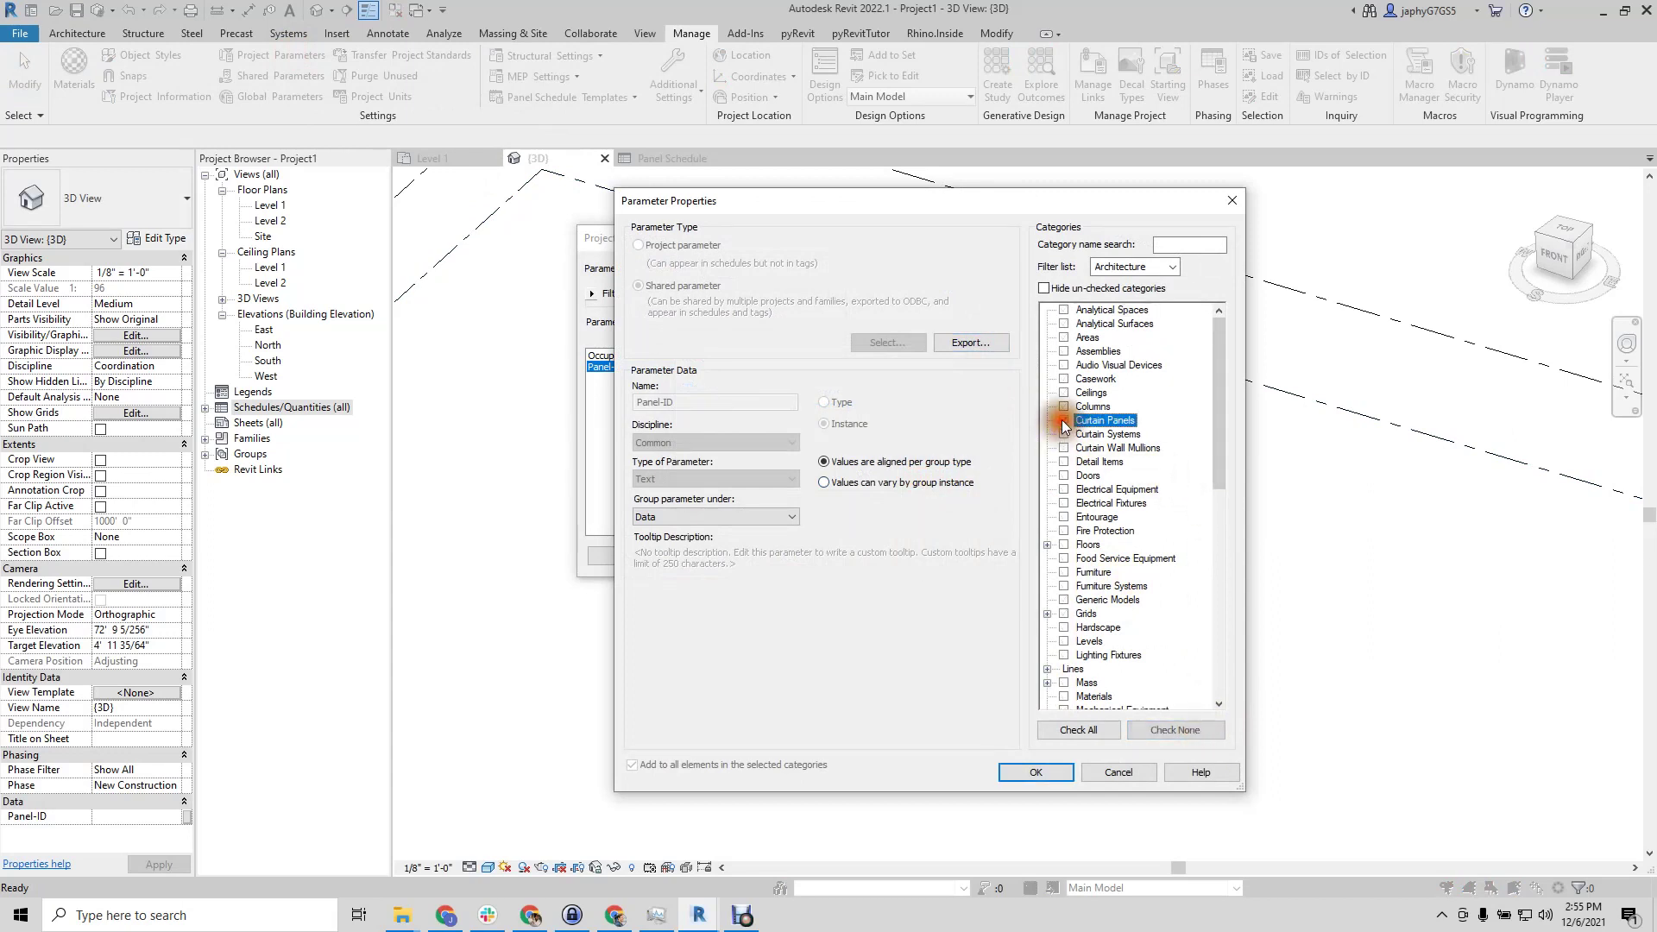
{"action": "left_click", "coordinate": [963, 347]}
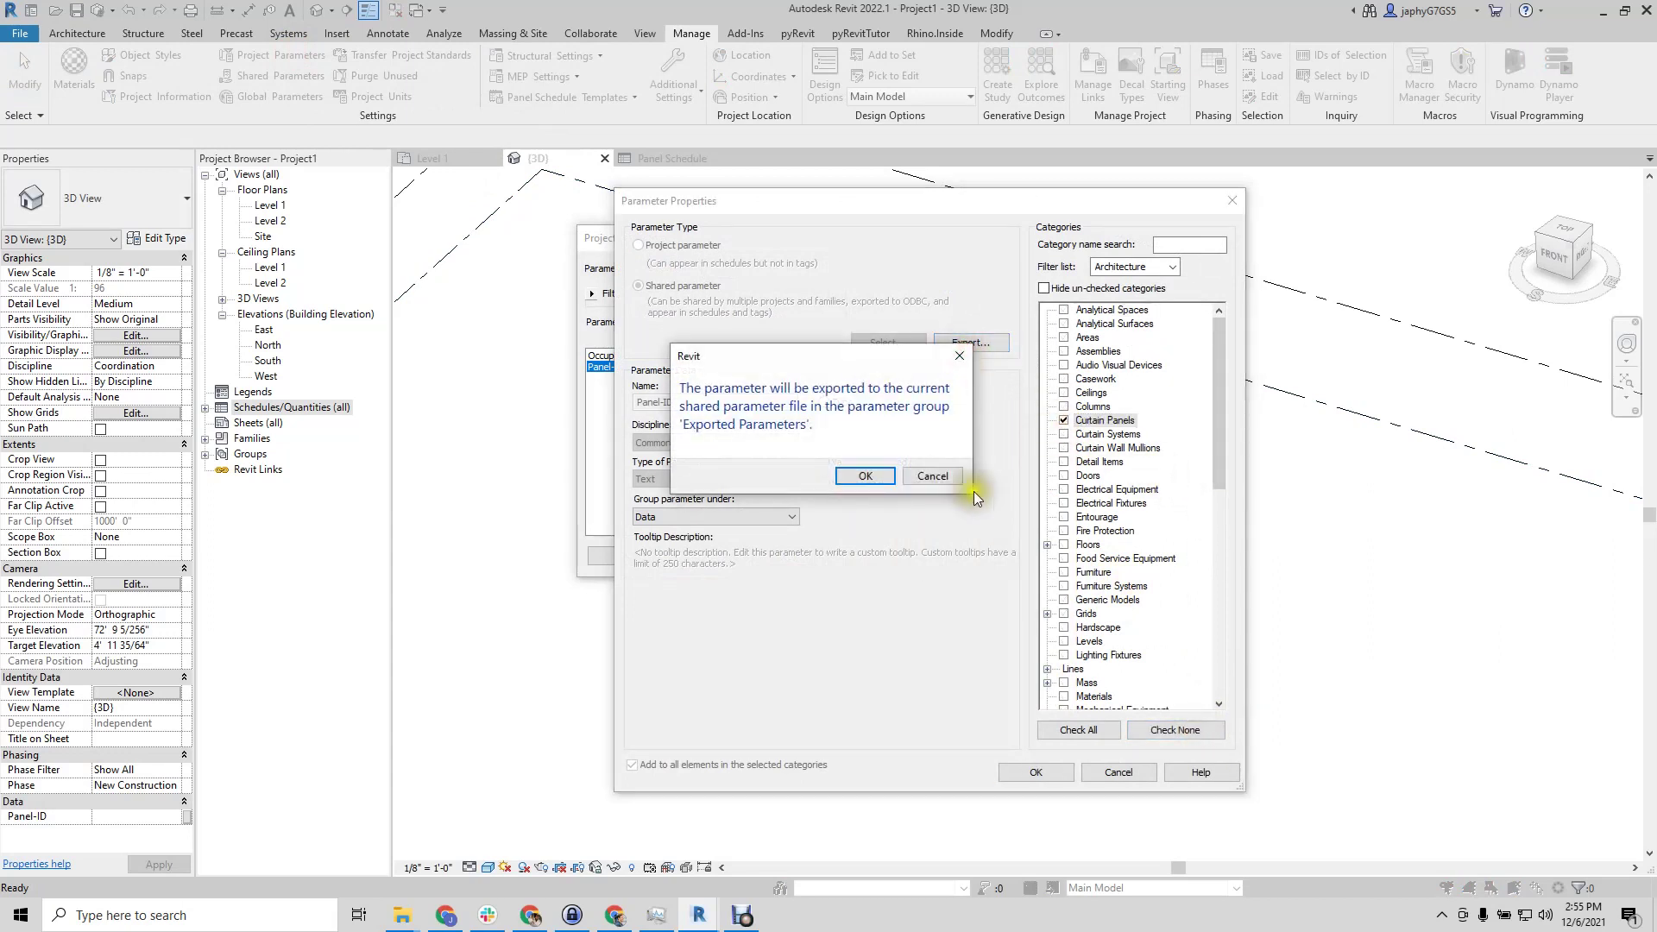
{"action": "left_click", "coordinate": [864, 476]}
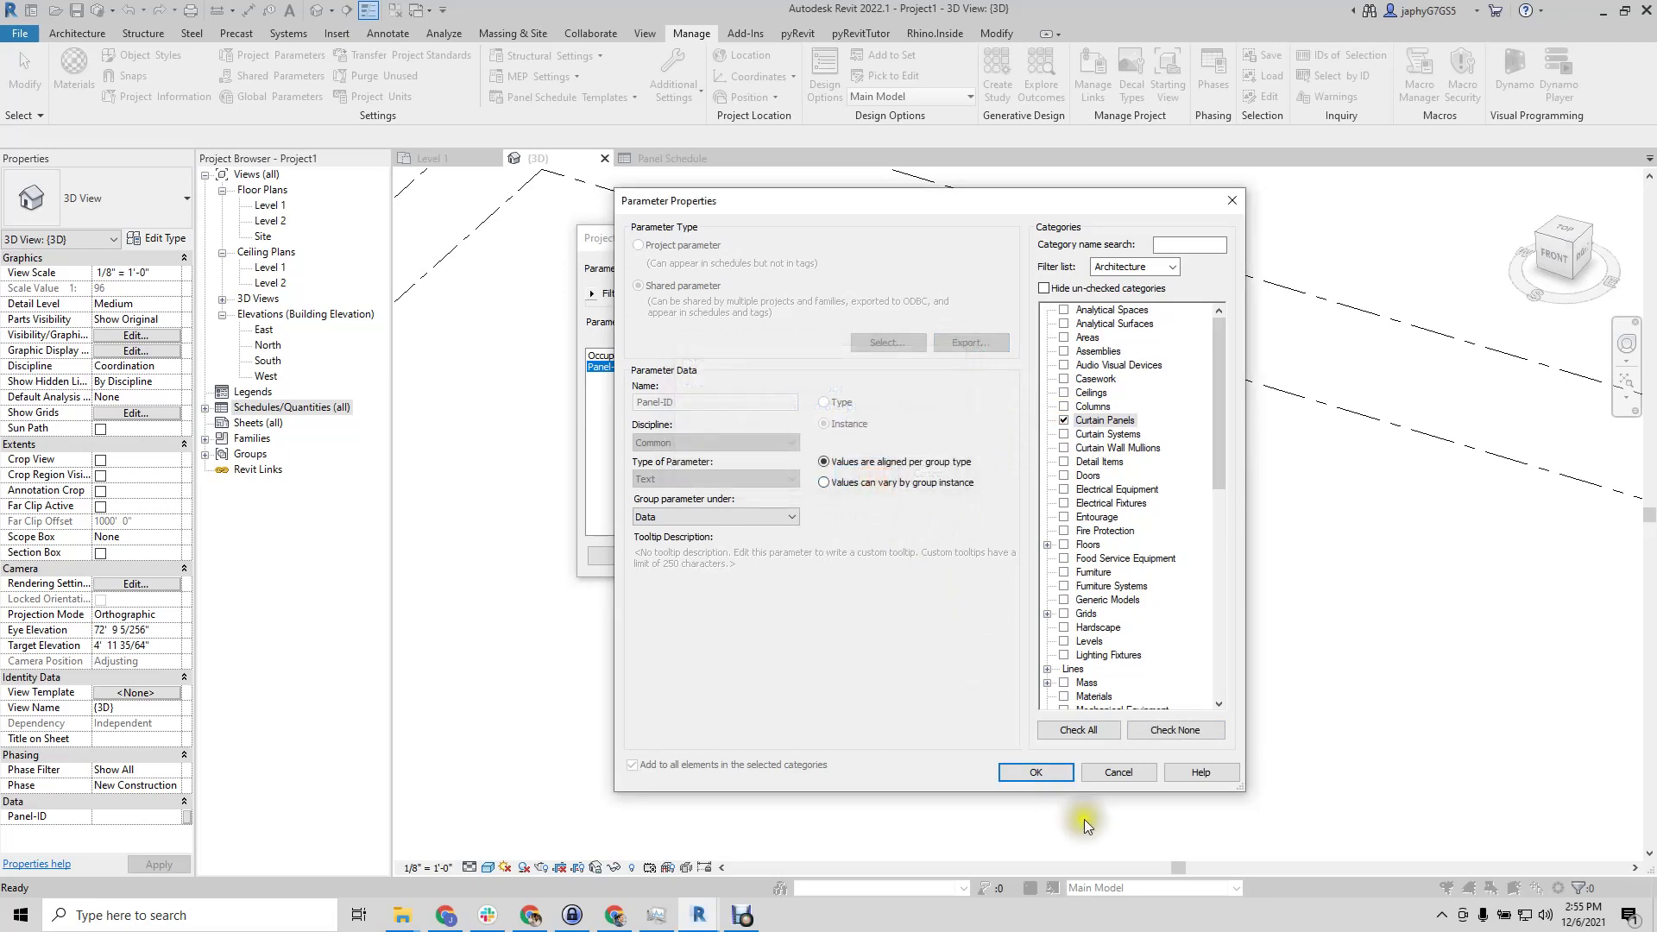
{"action": "left_click", "coordinate": [1054, 775]}
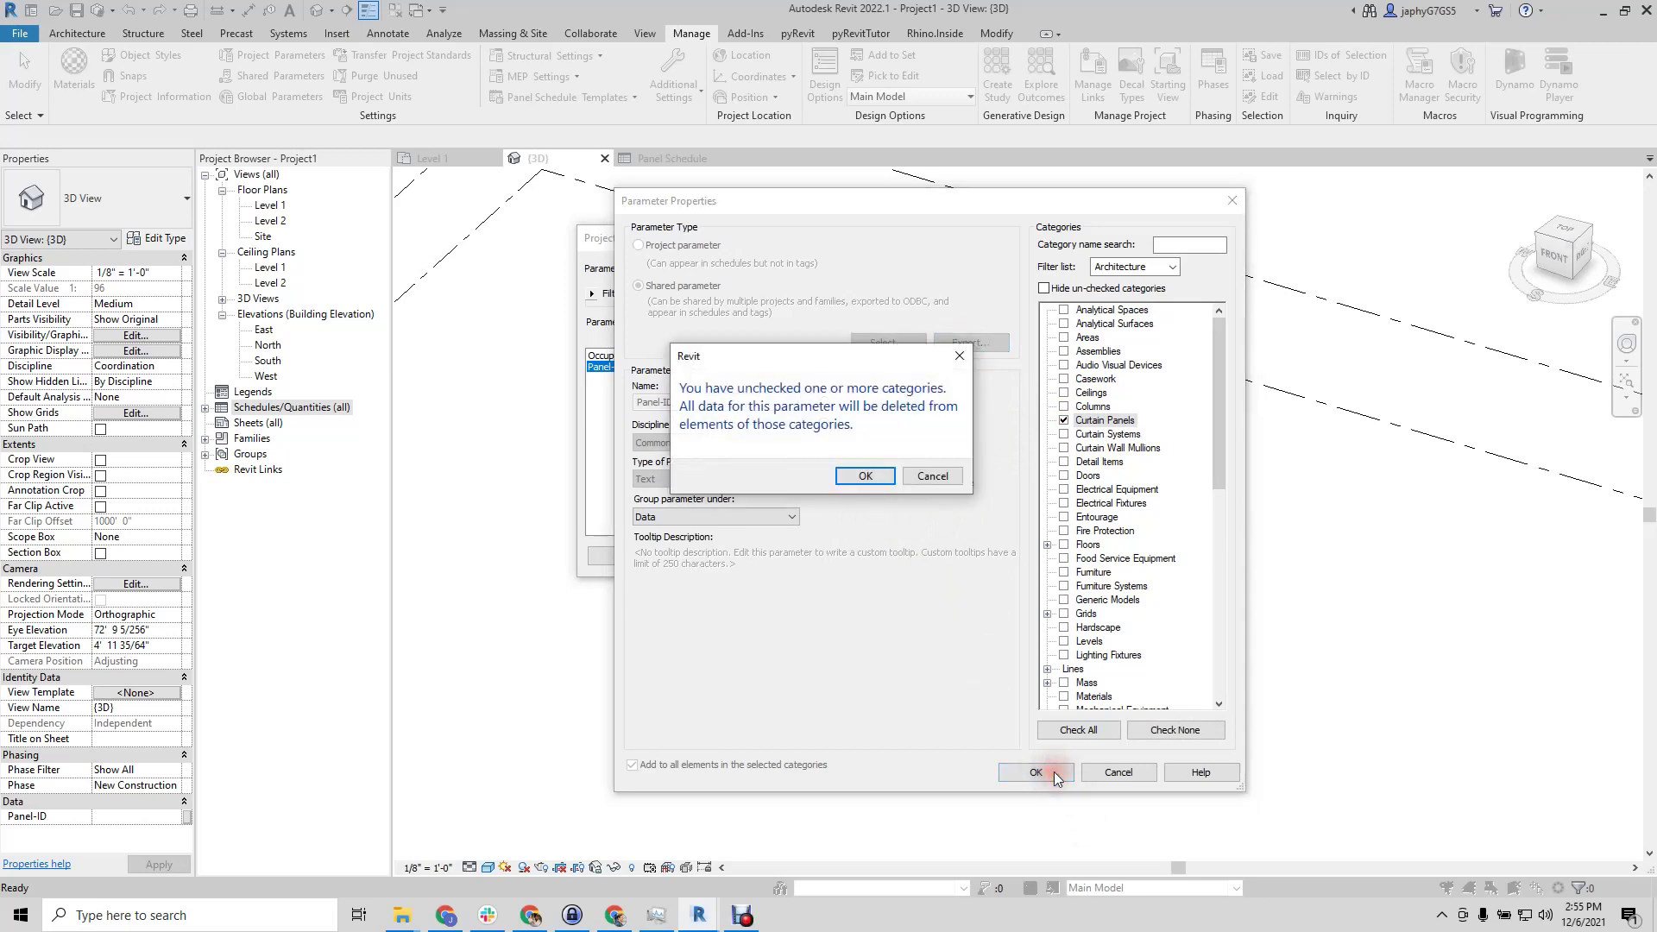
{"action": "left_click", "coordinate": [874, 485]}
{"action": "left_click", "coordinate": [635, 556]}
{"action": "left_click", "coordinate": [509, 442]}
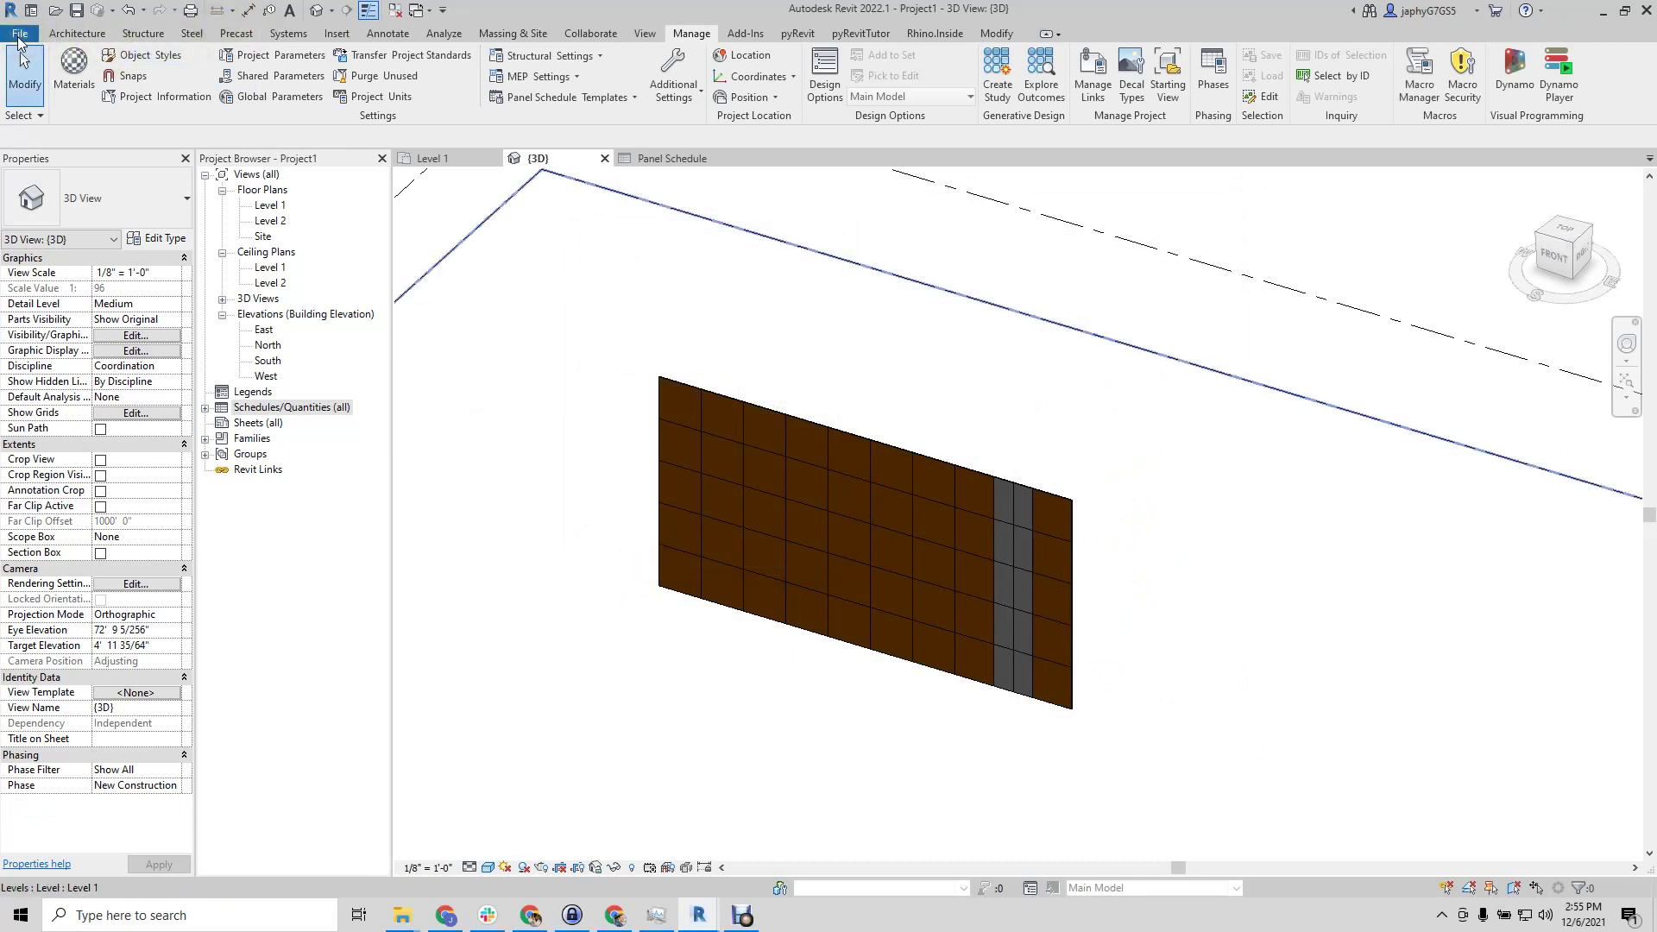
Start a new annotation symbol family from the Generic Tag.rft template
{"action": "left_click", "coordinate": [19, 35]}
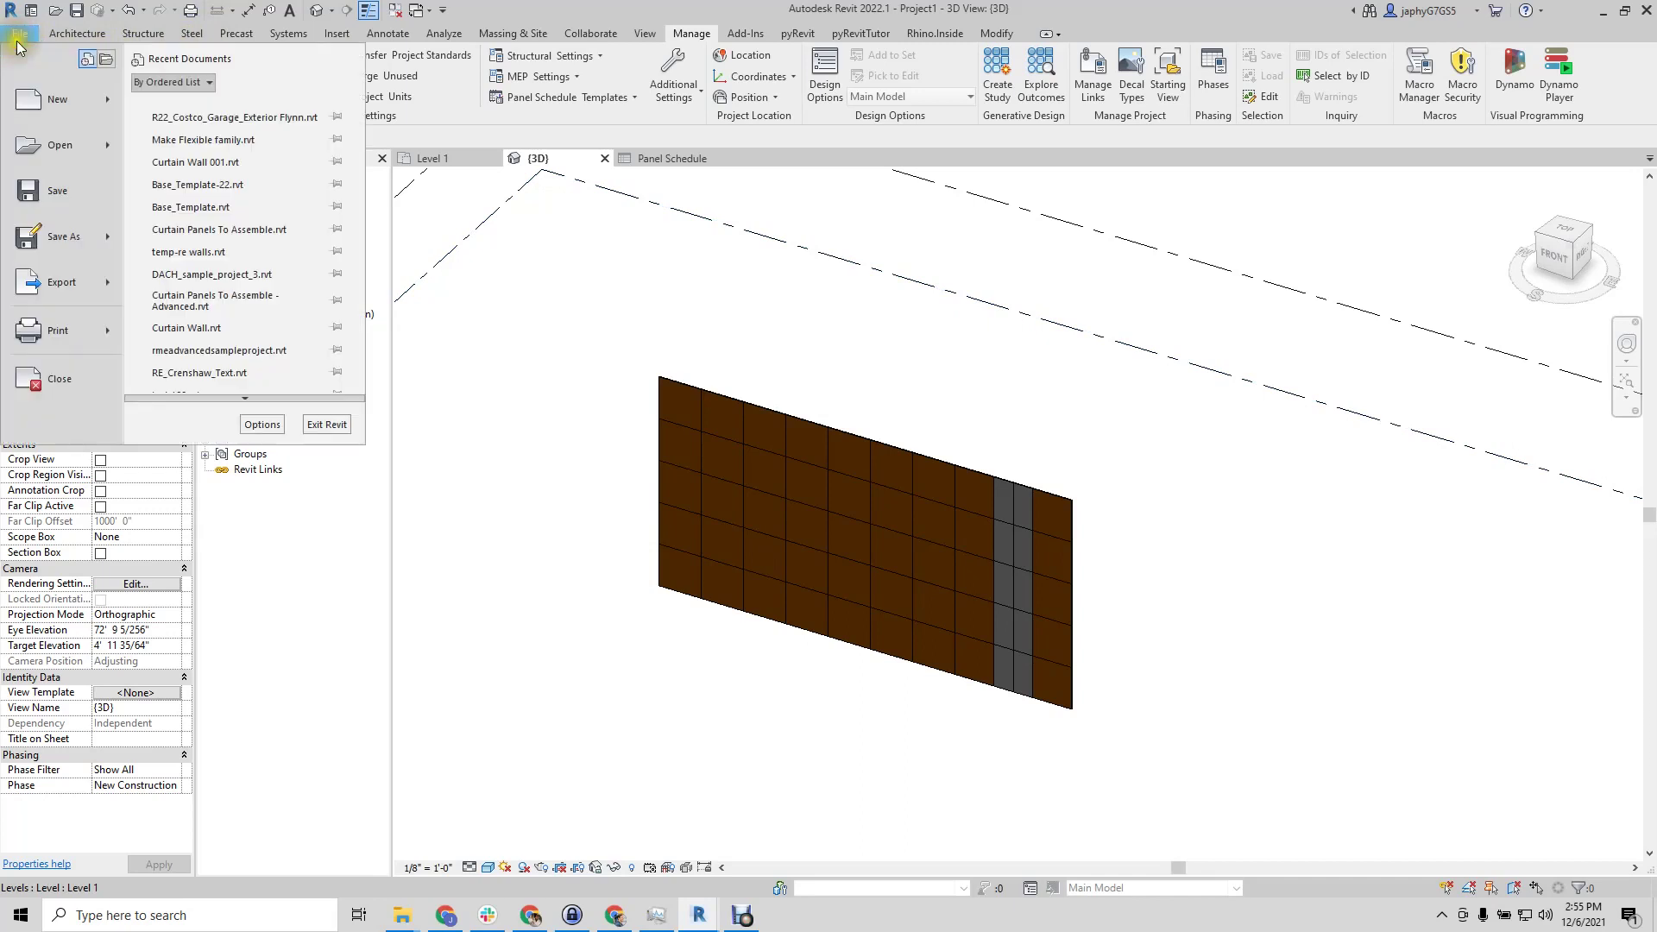
{"action": "mouse_move", "coordinate": [73, 282]}
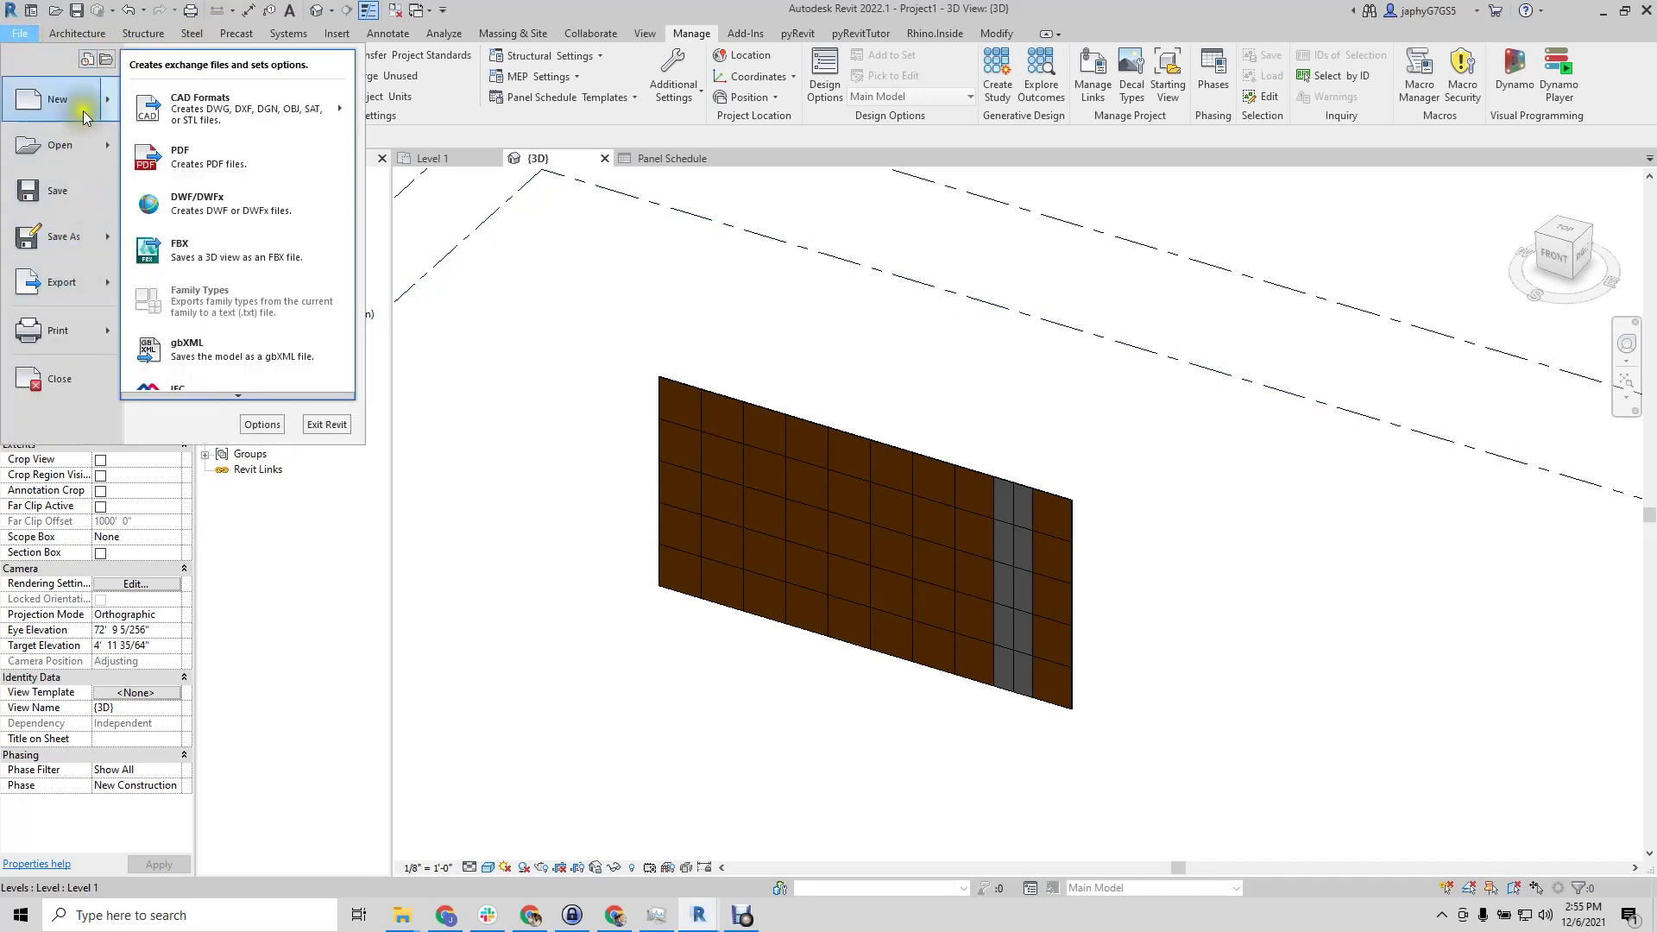
{"action": "mouse_move", "coordinate": [82, 101]}
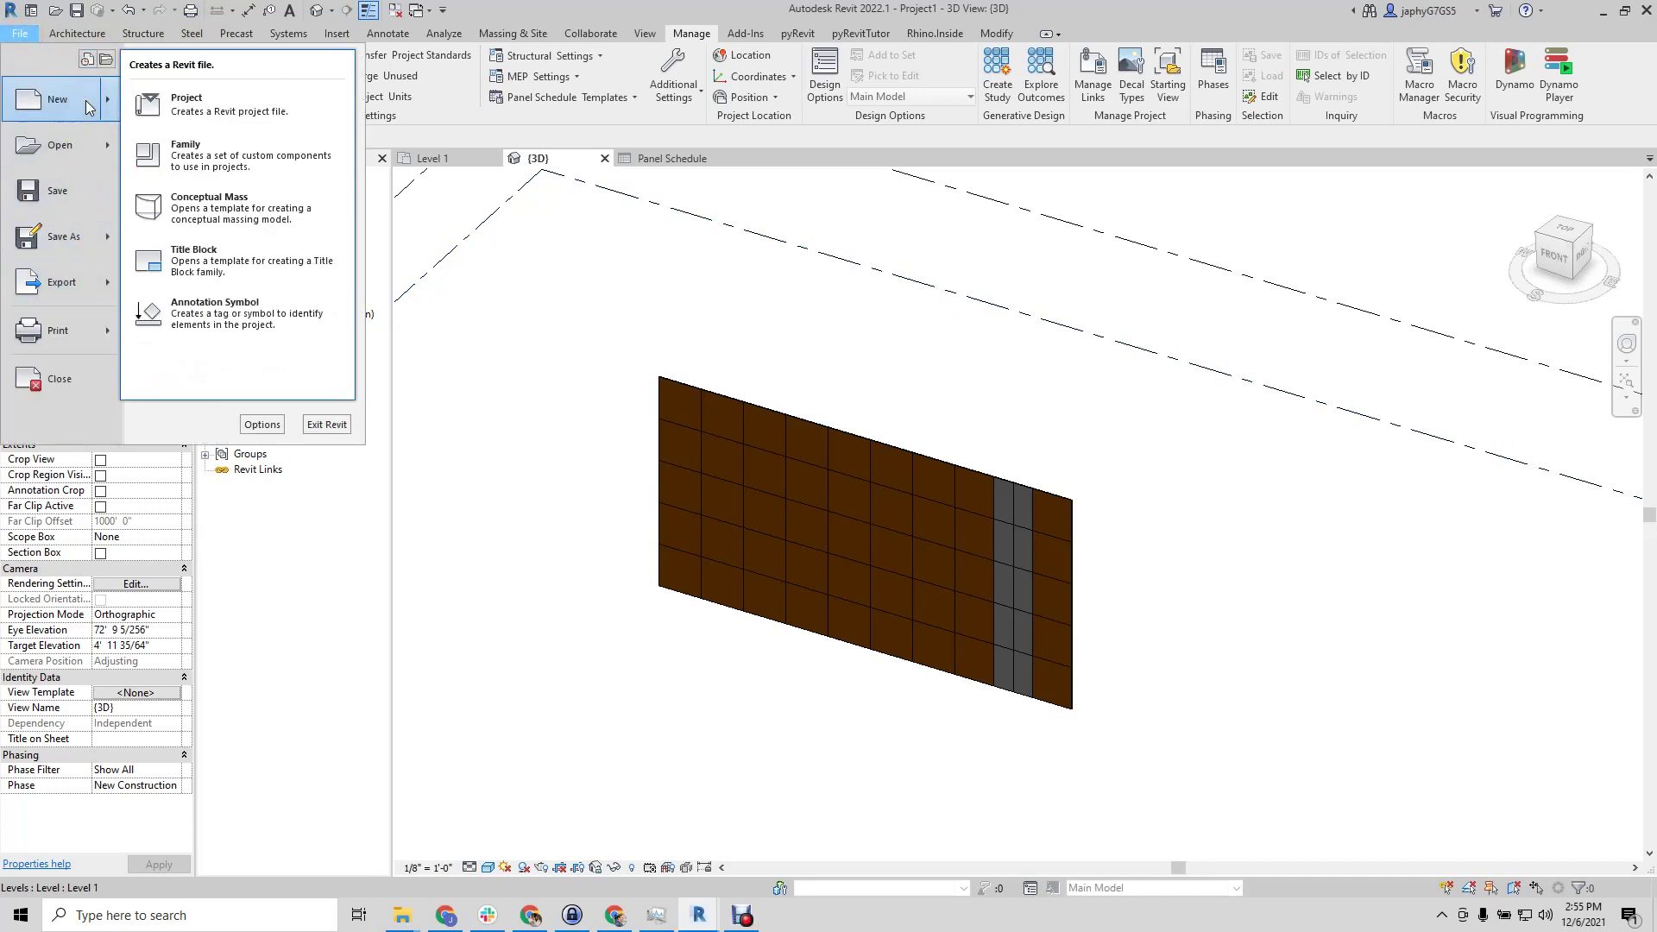
{"action": "left_click", "coordinate": [205, 316]}
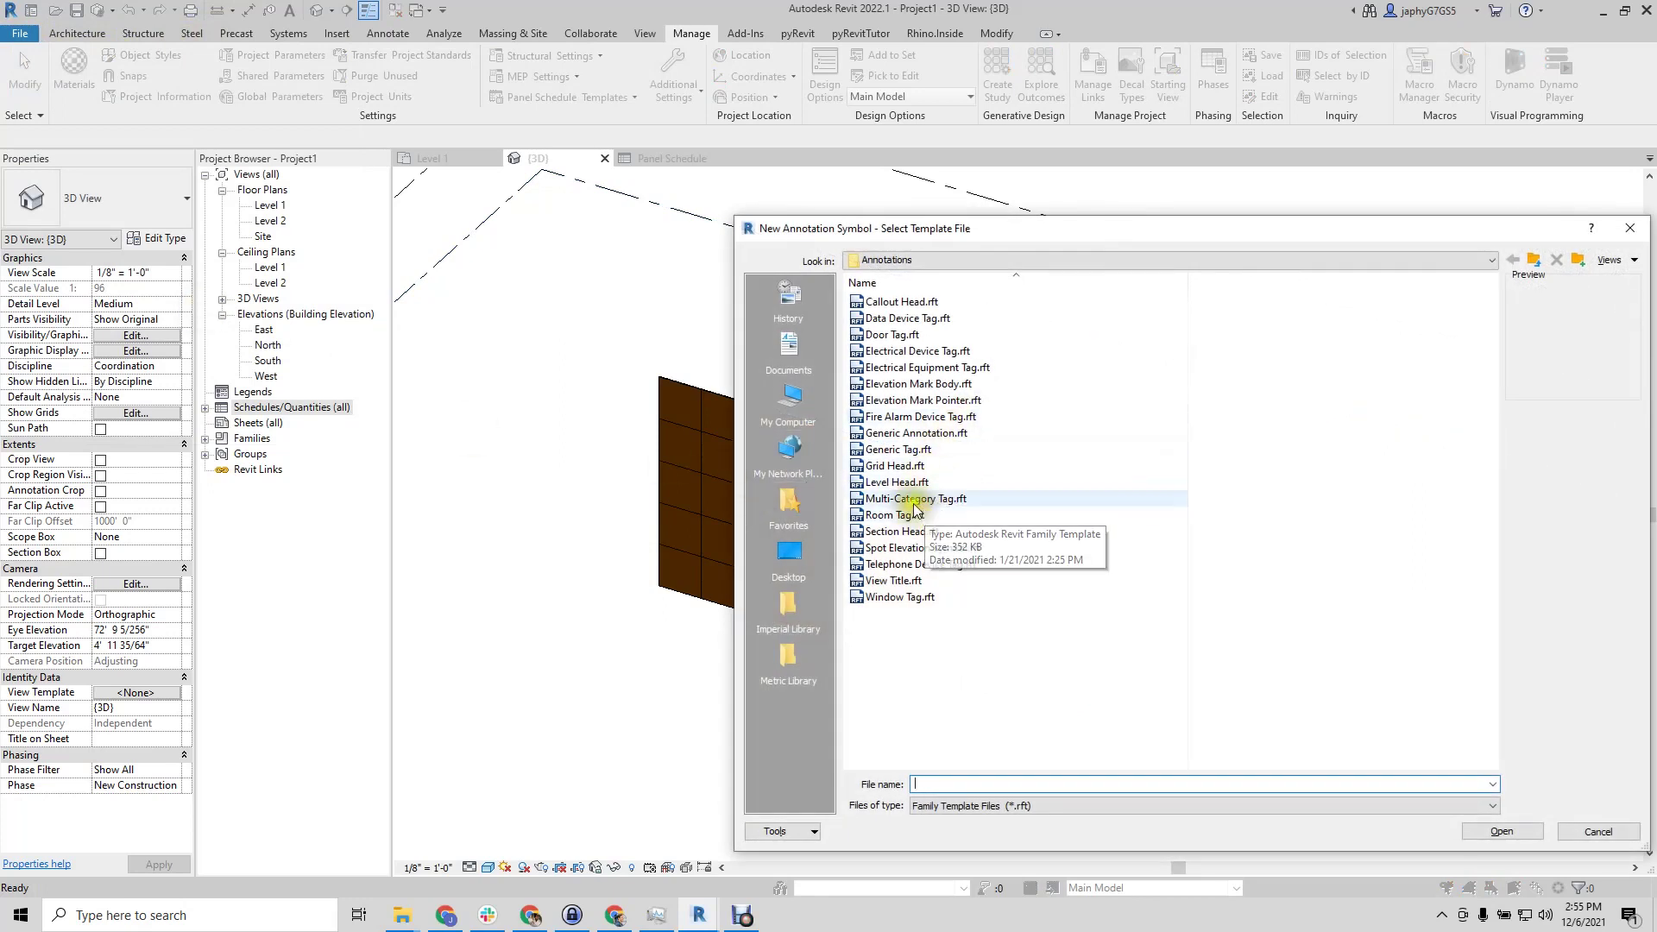
{"action": "left_click", "coordinate": [899, 449]}
{"action": "left_click", "coordinate": [1506, 833]}
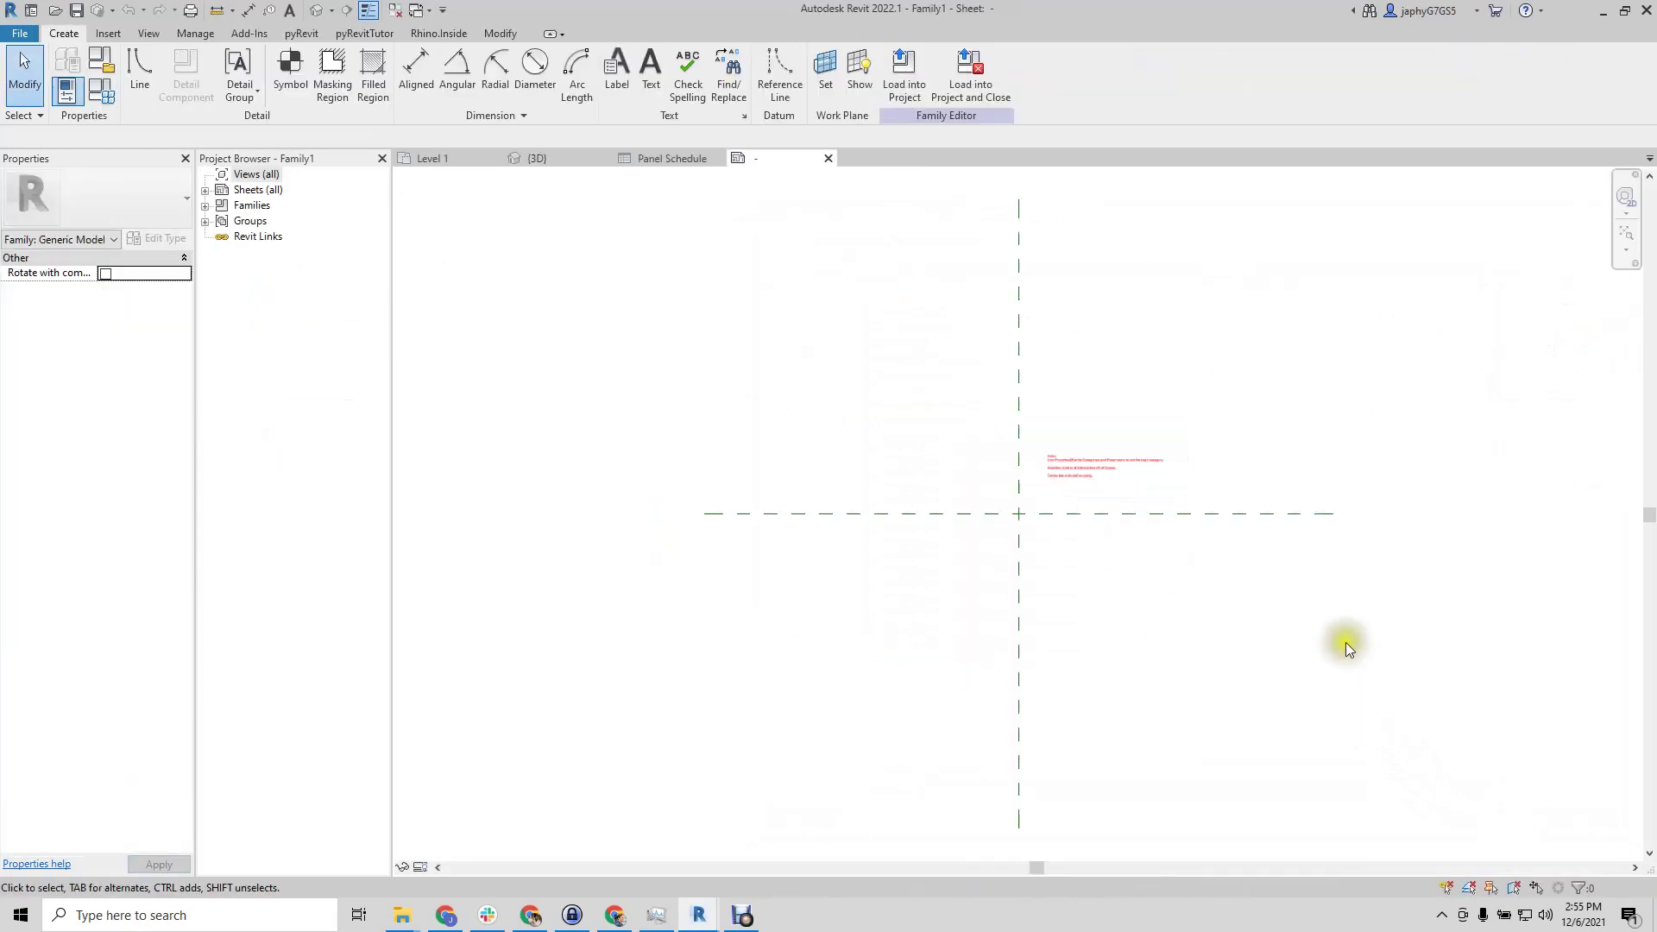
Set the family category to Curtain Panel Tags and delete the instruction note
{"action": "scroll", "coordinate": [1107, 447], "scroll_direction": "up", "scroll_amount": 4}
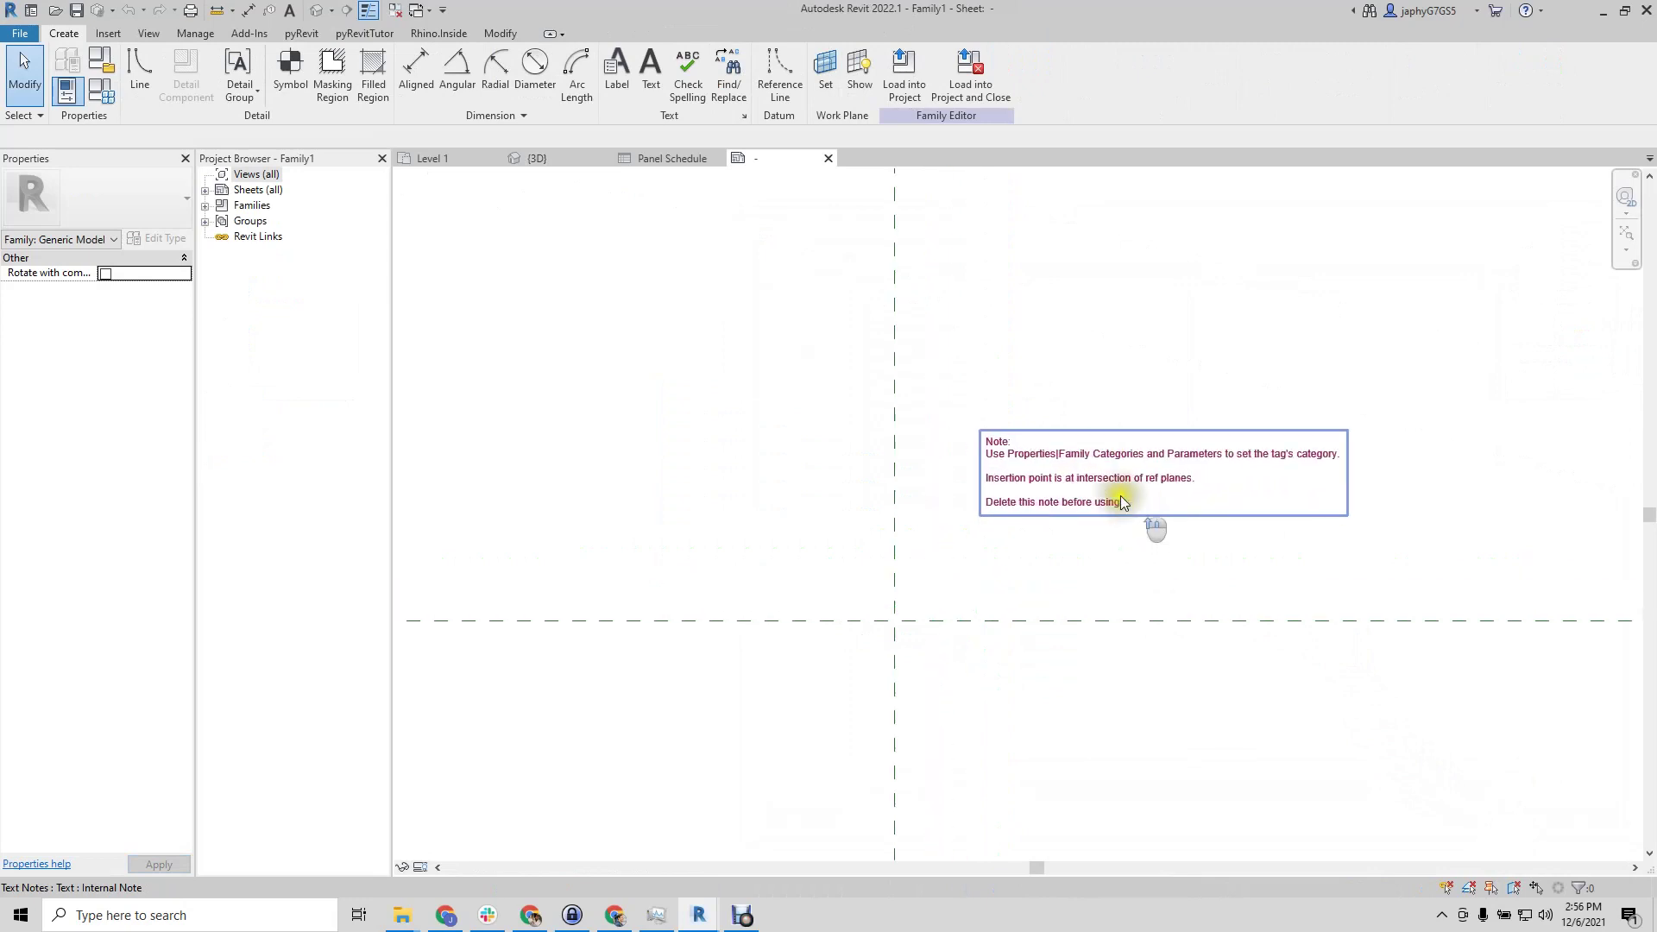
{"action": "left_click", "coordinate": [101, 61]}
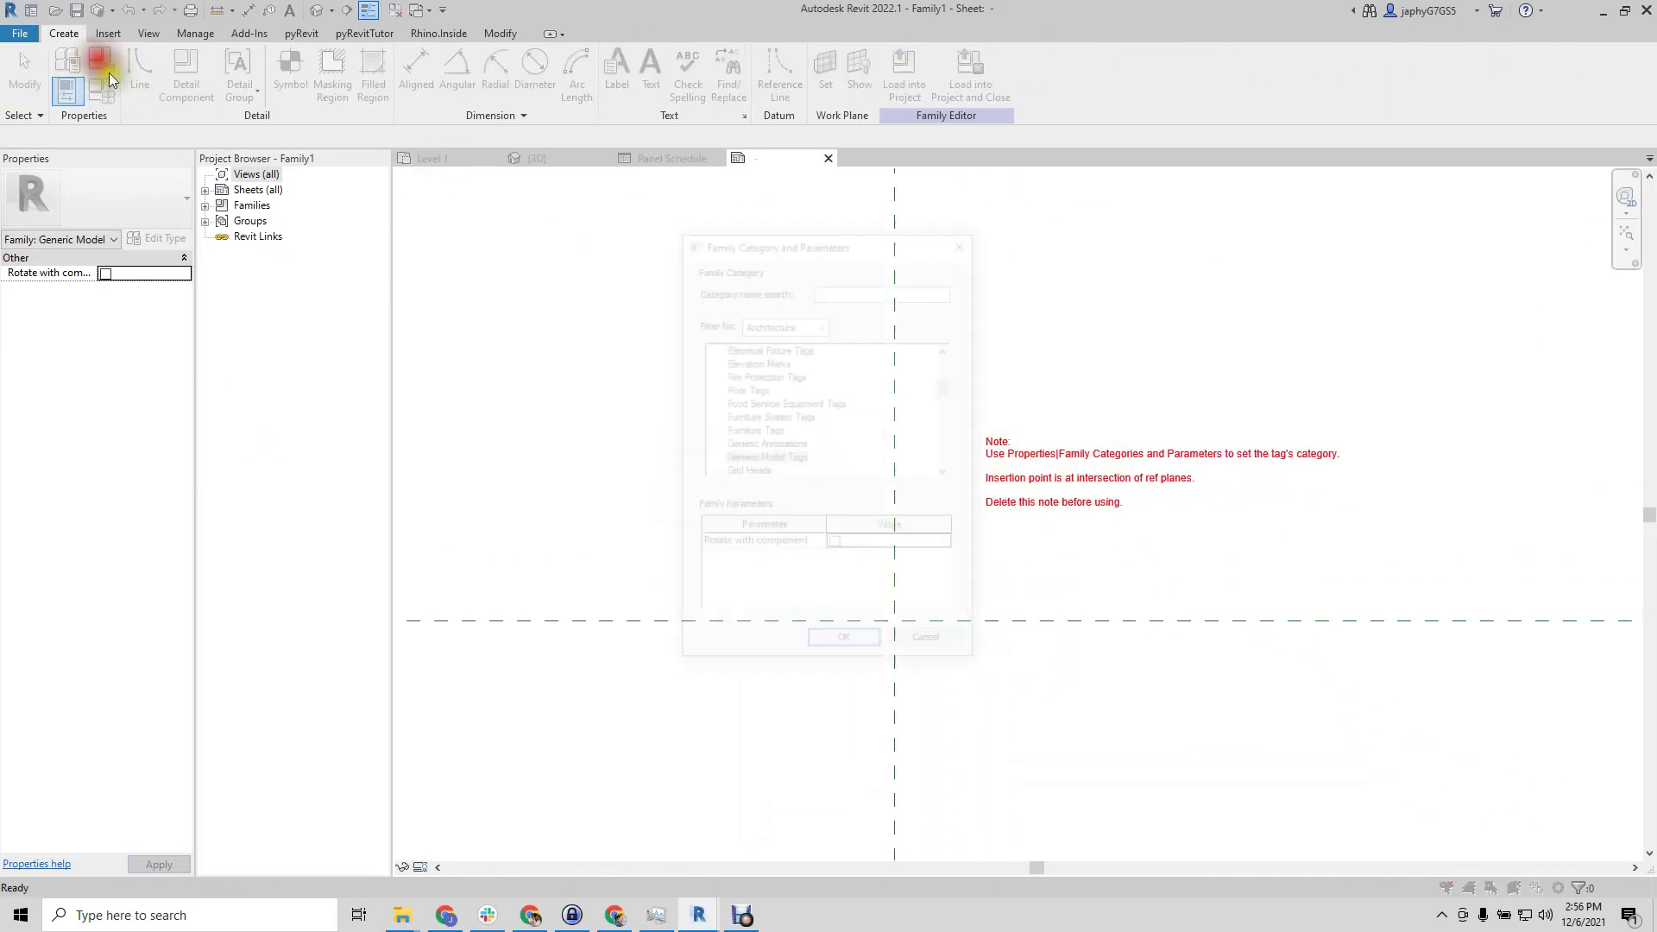
{"action": "scroll", "coordinate": [771, 428], "scroll_direction": "up", "scroll_amount": 2}
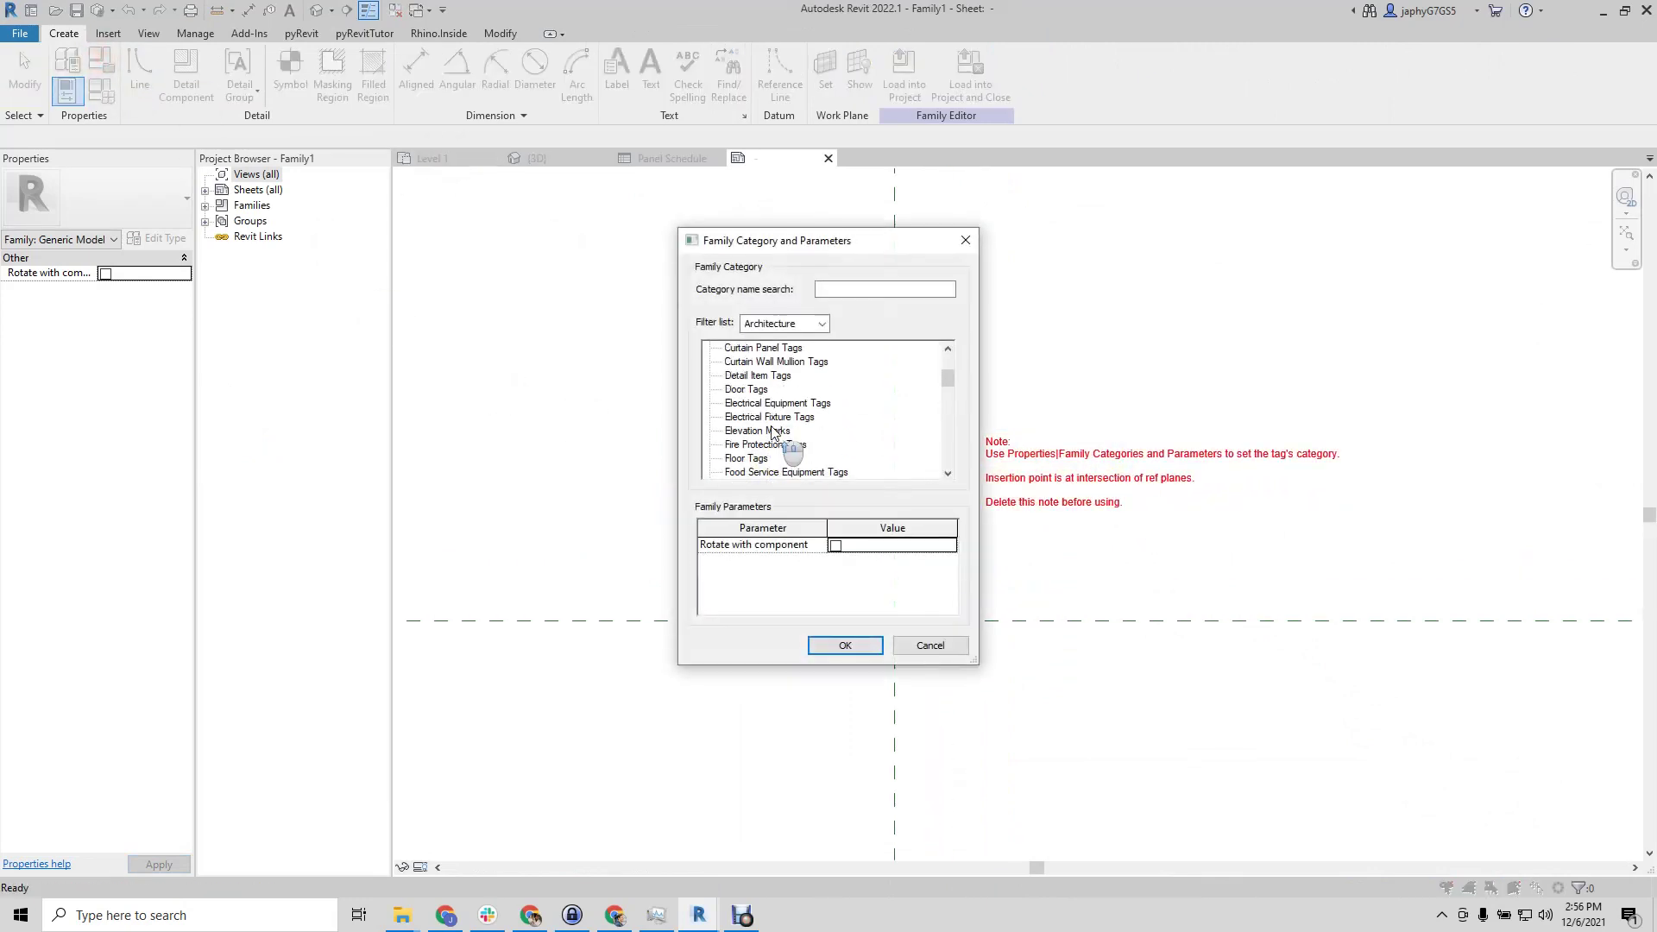
{"action": "left_click", "coordinate": [779, 348]}
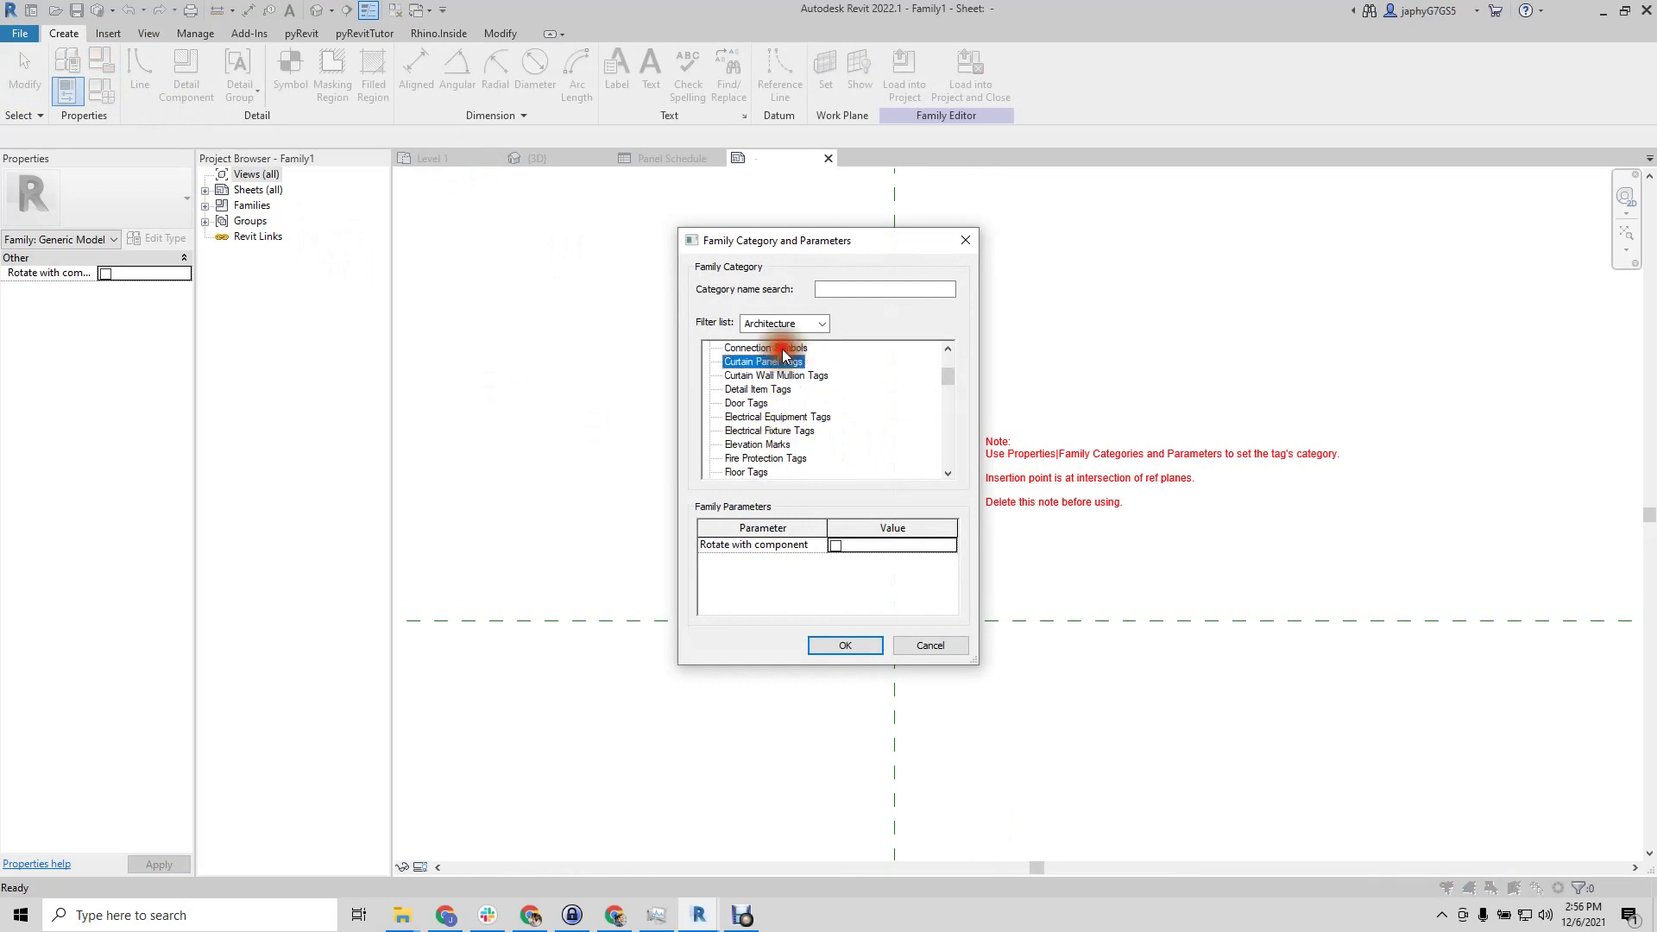
{"action": "left_click", "coordinate": [843, 648]}
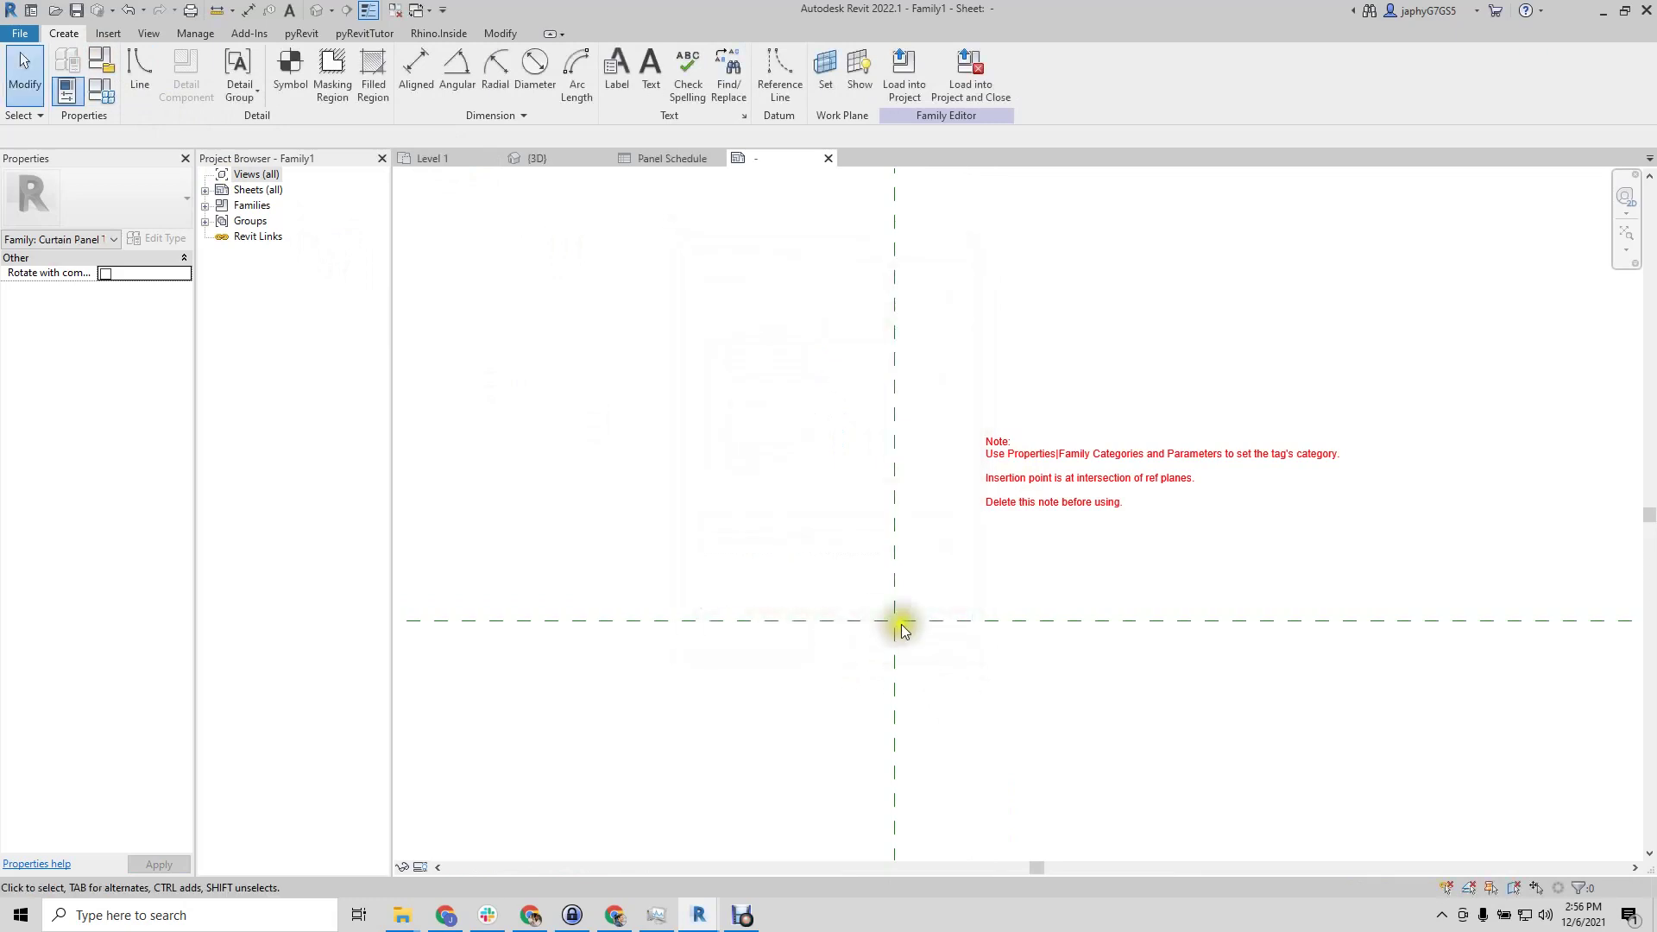
{"action": "left_click", "coordinate": [1018, 522]}
{"action": "key", "text": "Delete"}
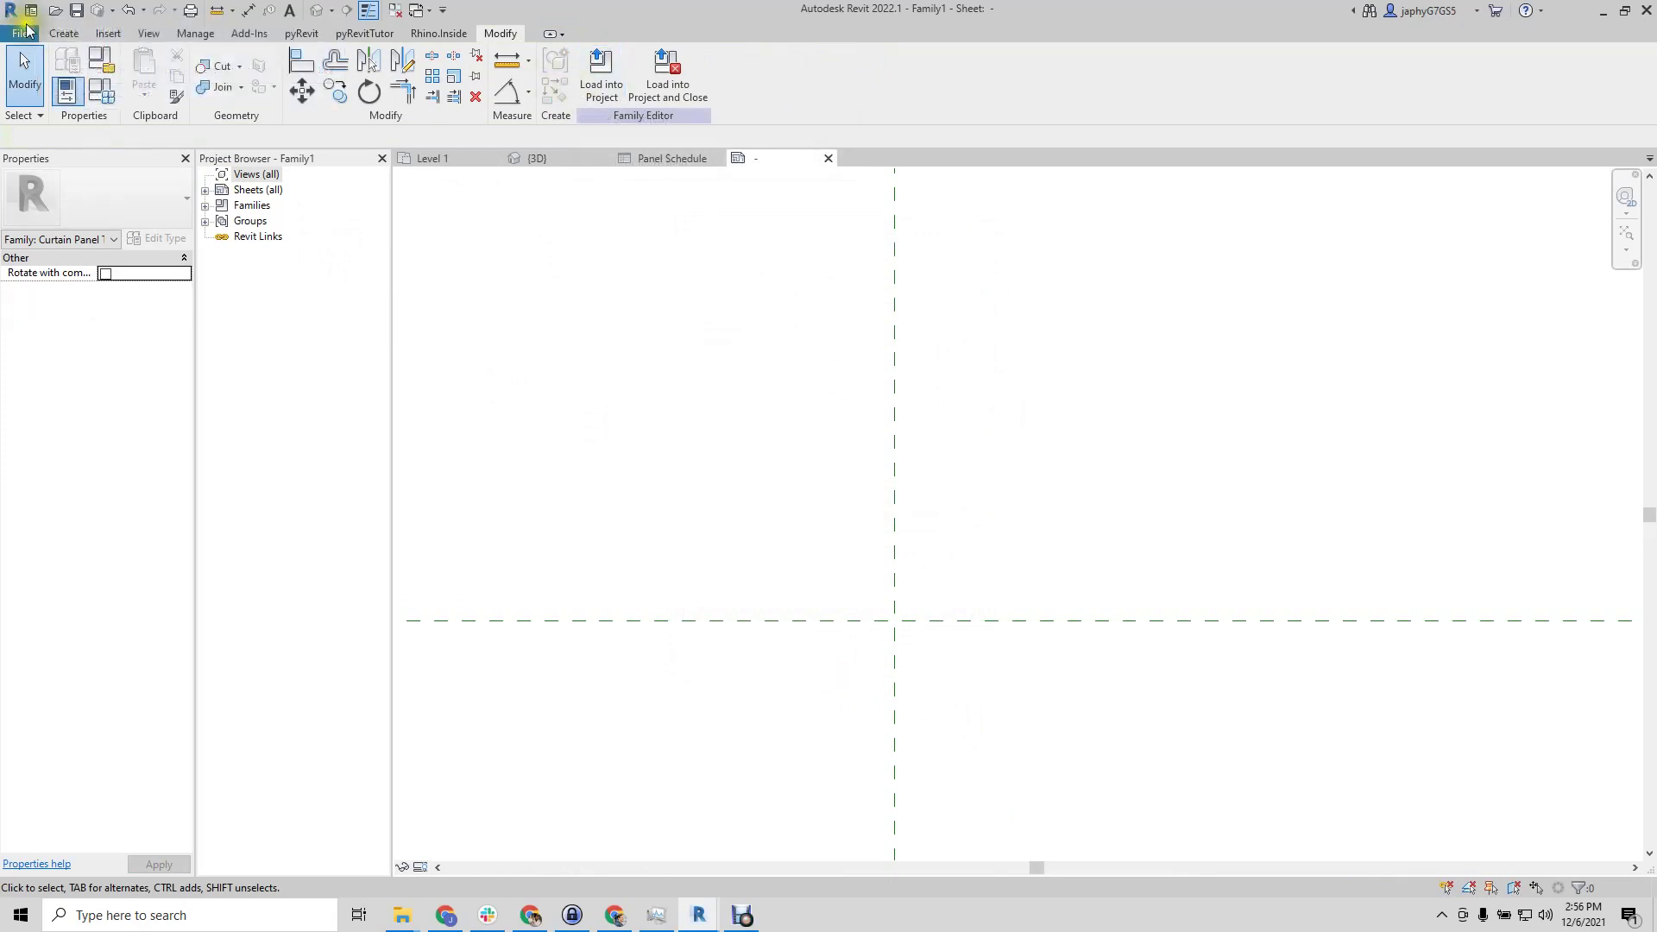
Place a label showing the shared parameter Panel-ID and load the tag into the project
{"action": "left_click", "coordinate": [62, 34]}
{"action": "left_click", "coordinate": [616, 71]}
{"action": "left_click", "coordinate": [889, 617]}
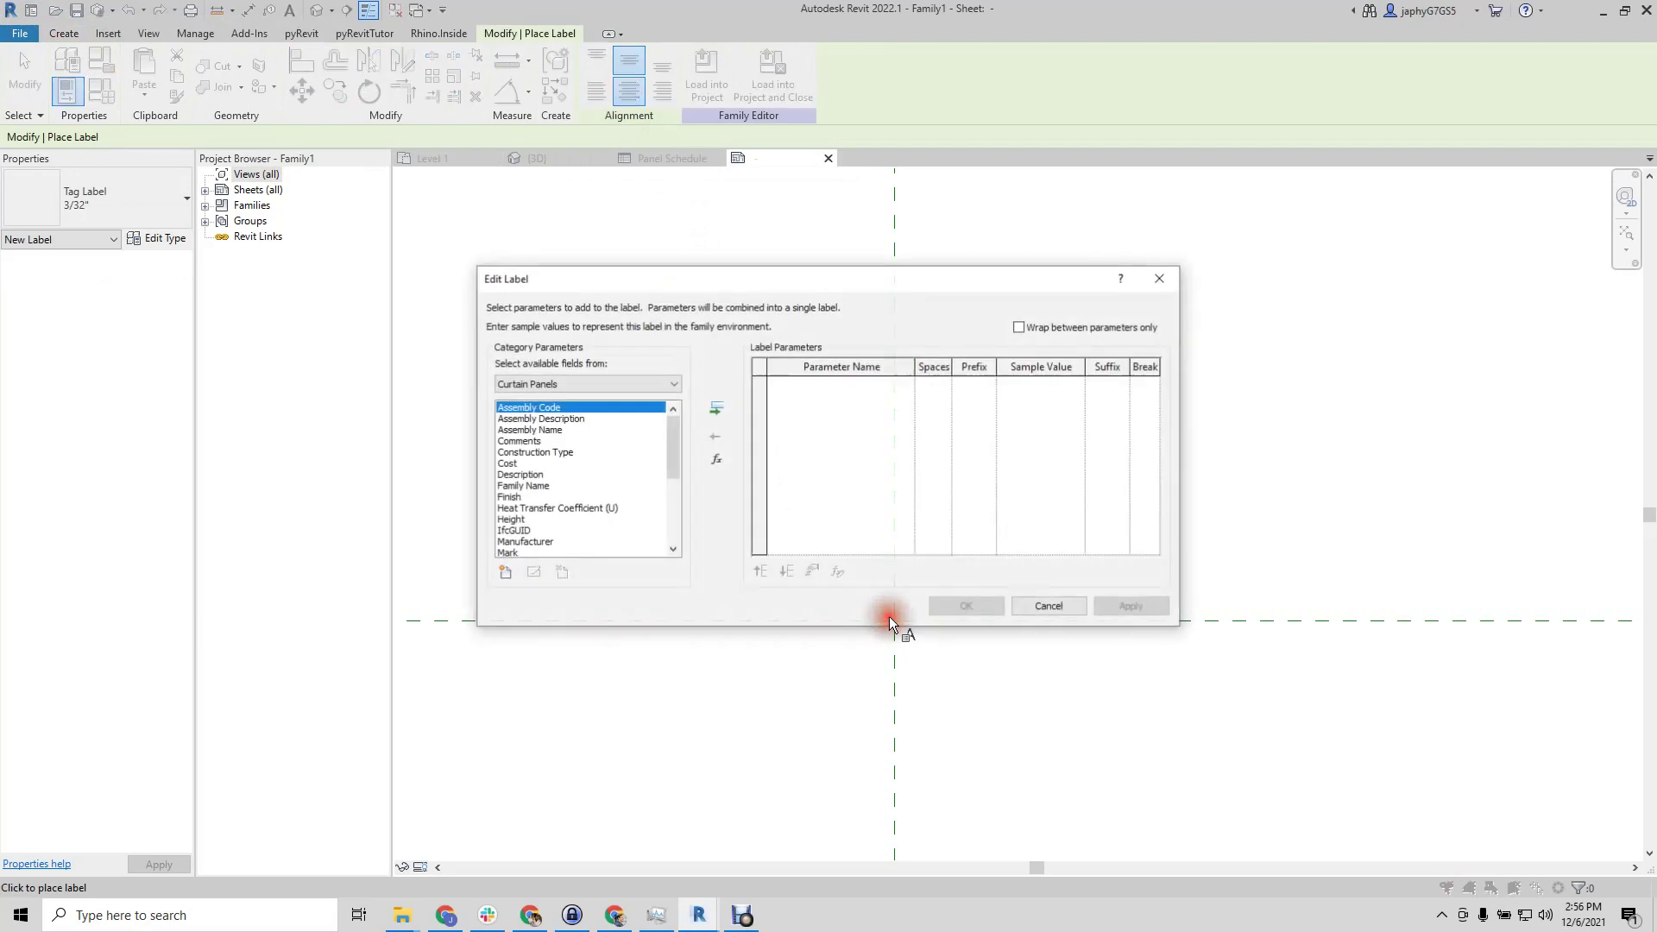
{"action": "scroll", "coordinate": [623, 532], "scroll_direction": "down", "scroll_amount": 3}
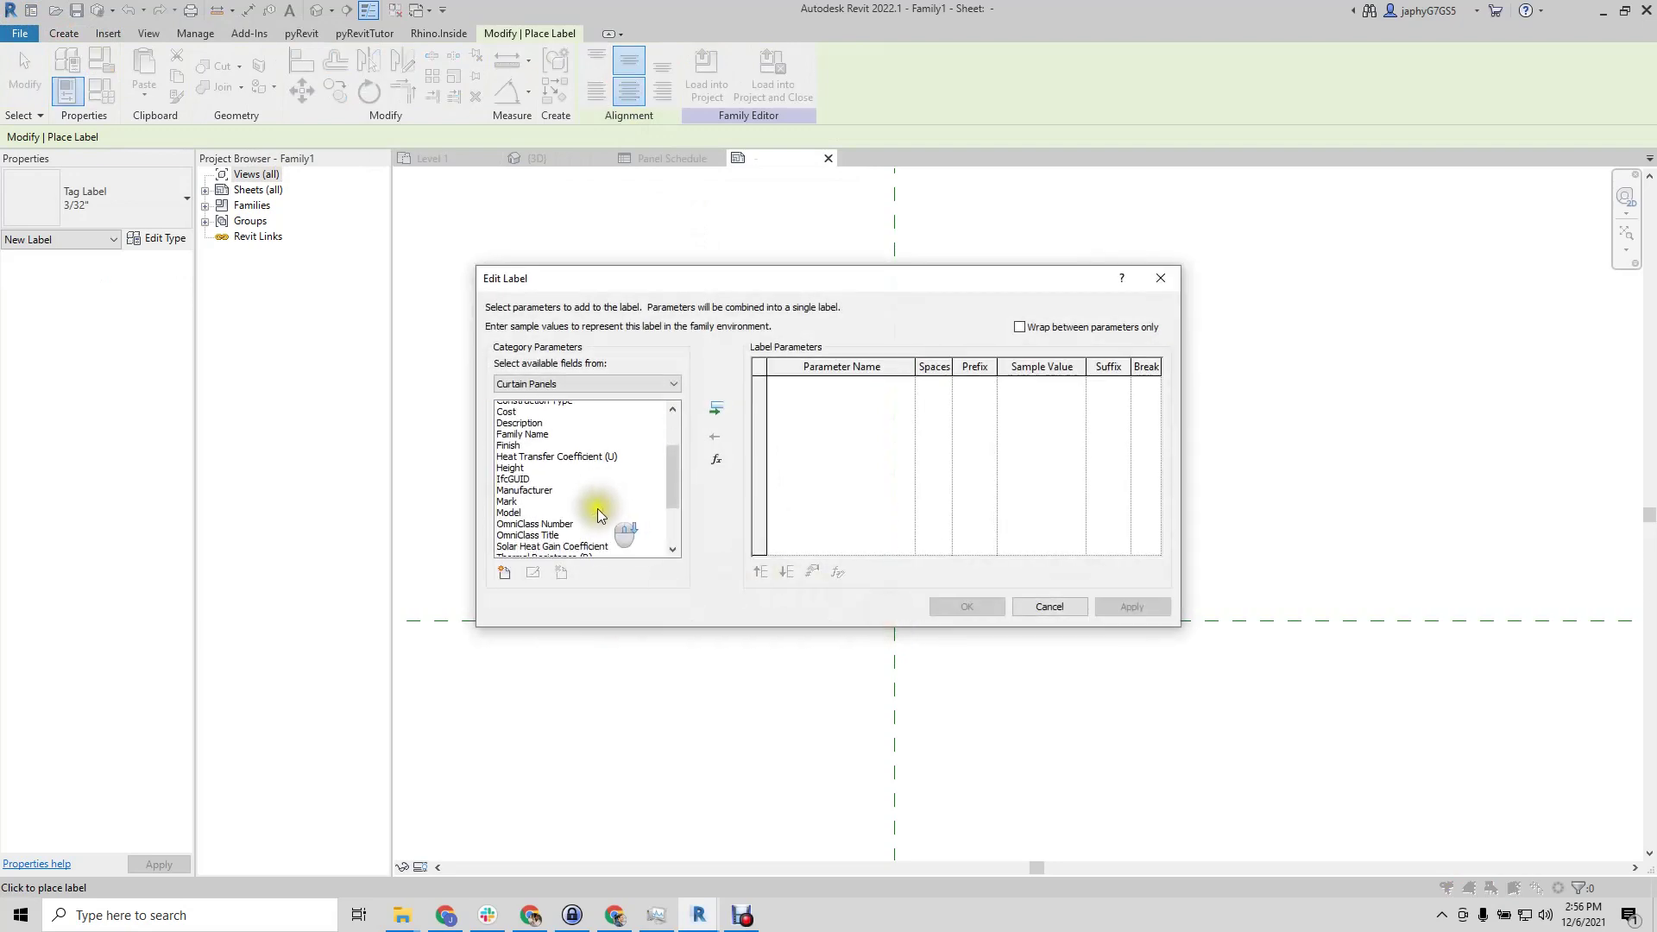
{"action": "left_click", "coordinate": [505, 573]}
{"action": "left_click", "coordinate": [872, 407]}
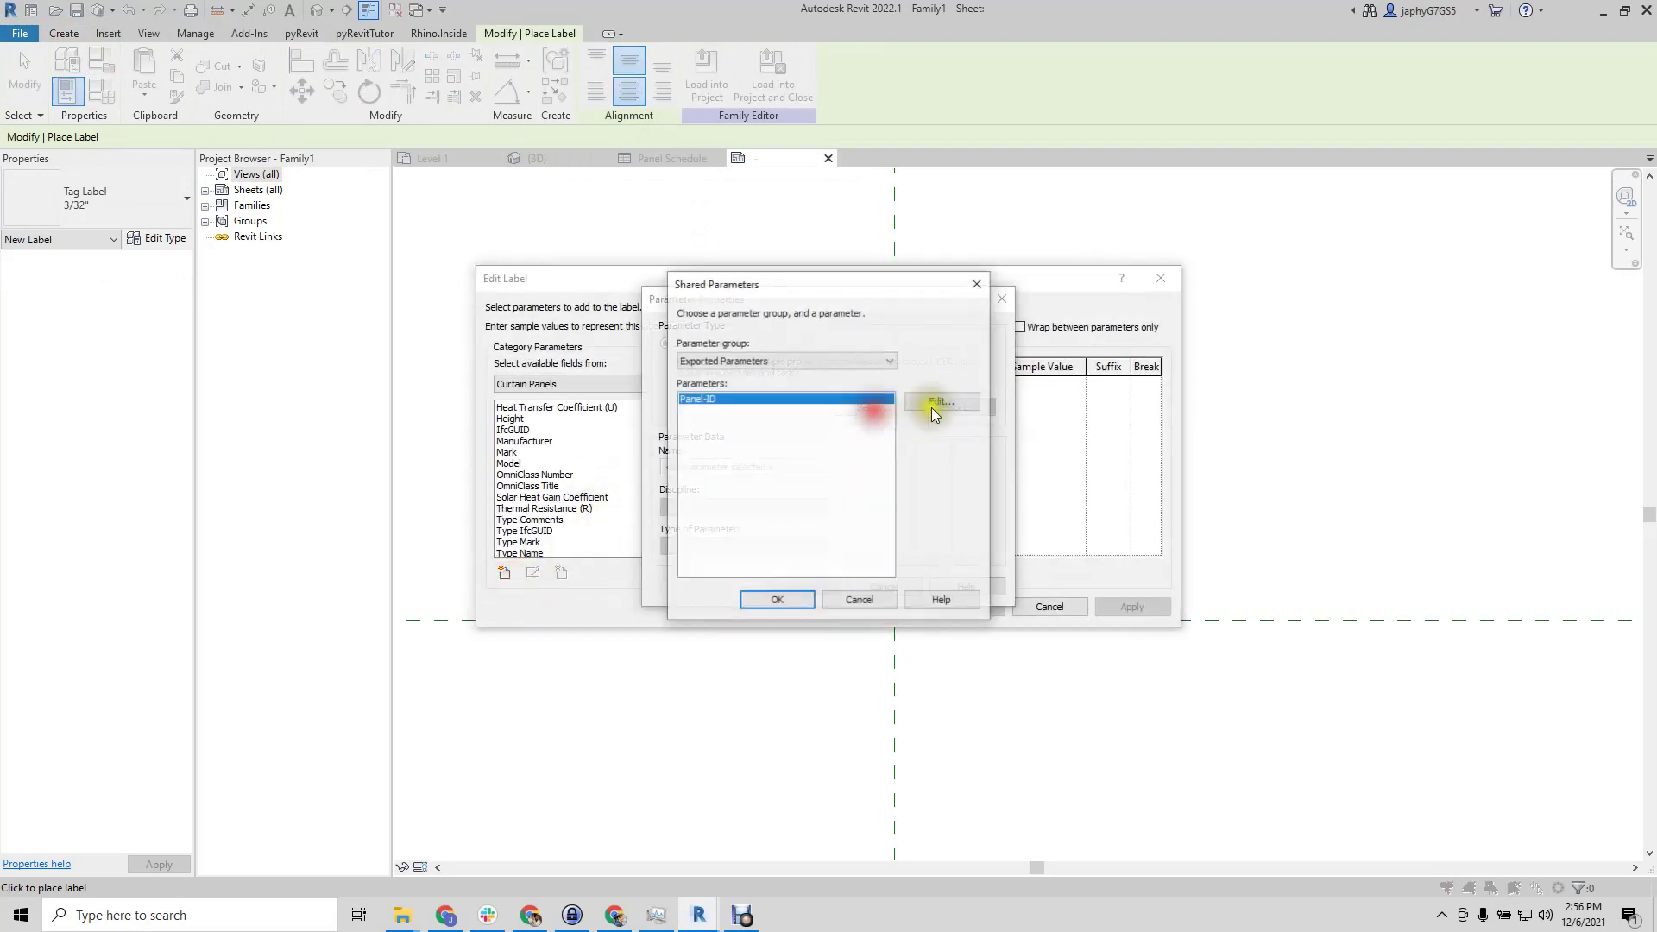
{"action": "left_click", "coordinate": [790, 600]}
{"action": "left_click", "coordinate": [813, 589]}
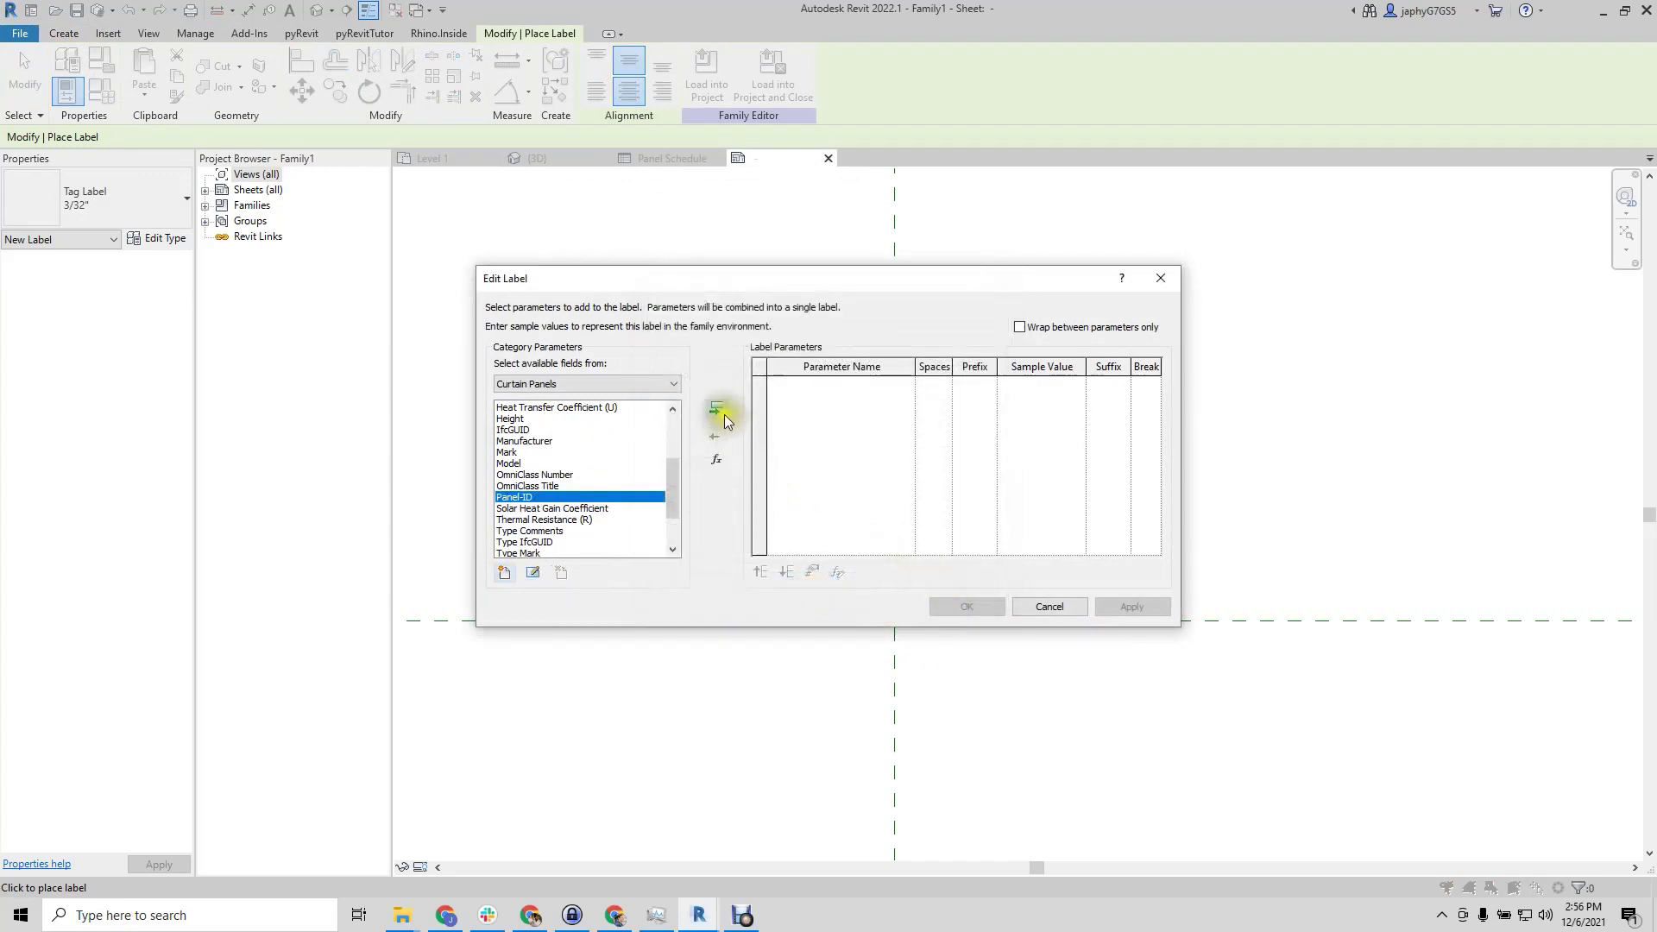
{"action": "left_click", "coordinate": [719, 411]}
{"action": "left_click", "coordinate": [958, 605]}
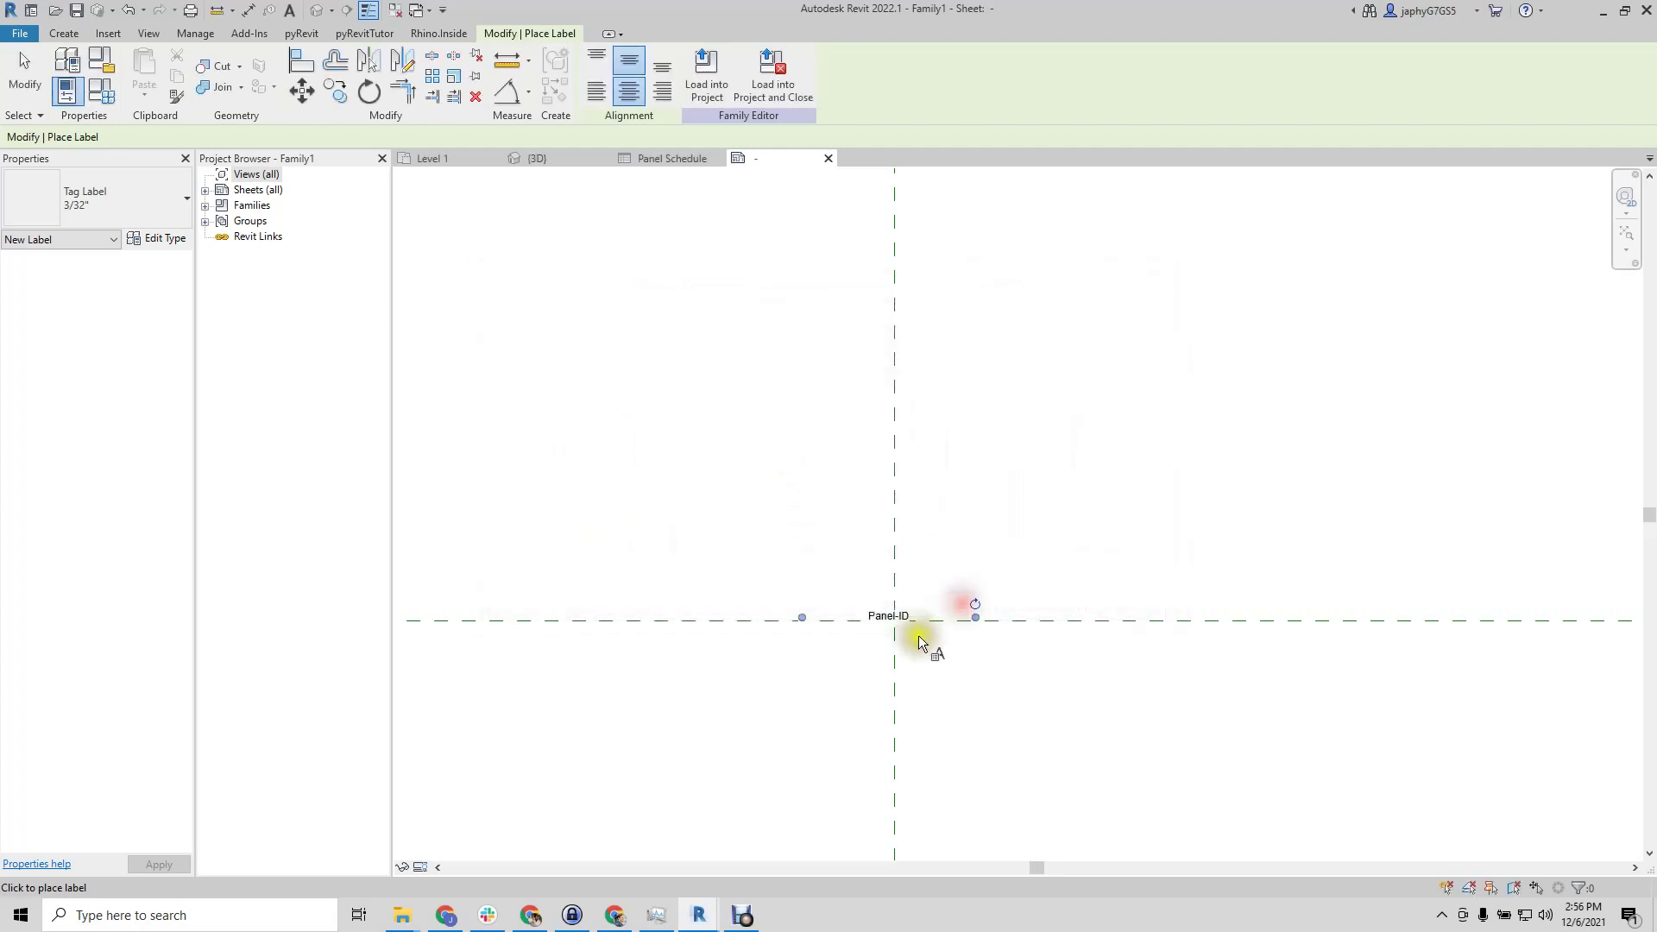
{"action": "left_click", "coordinate": [729, 60]}
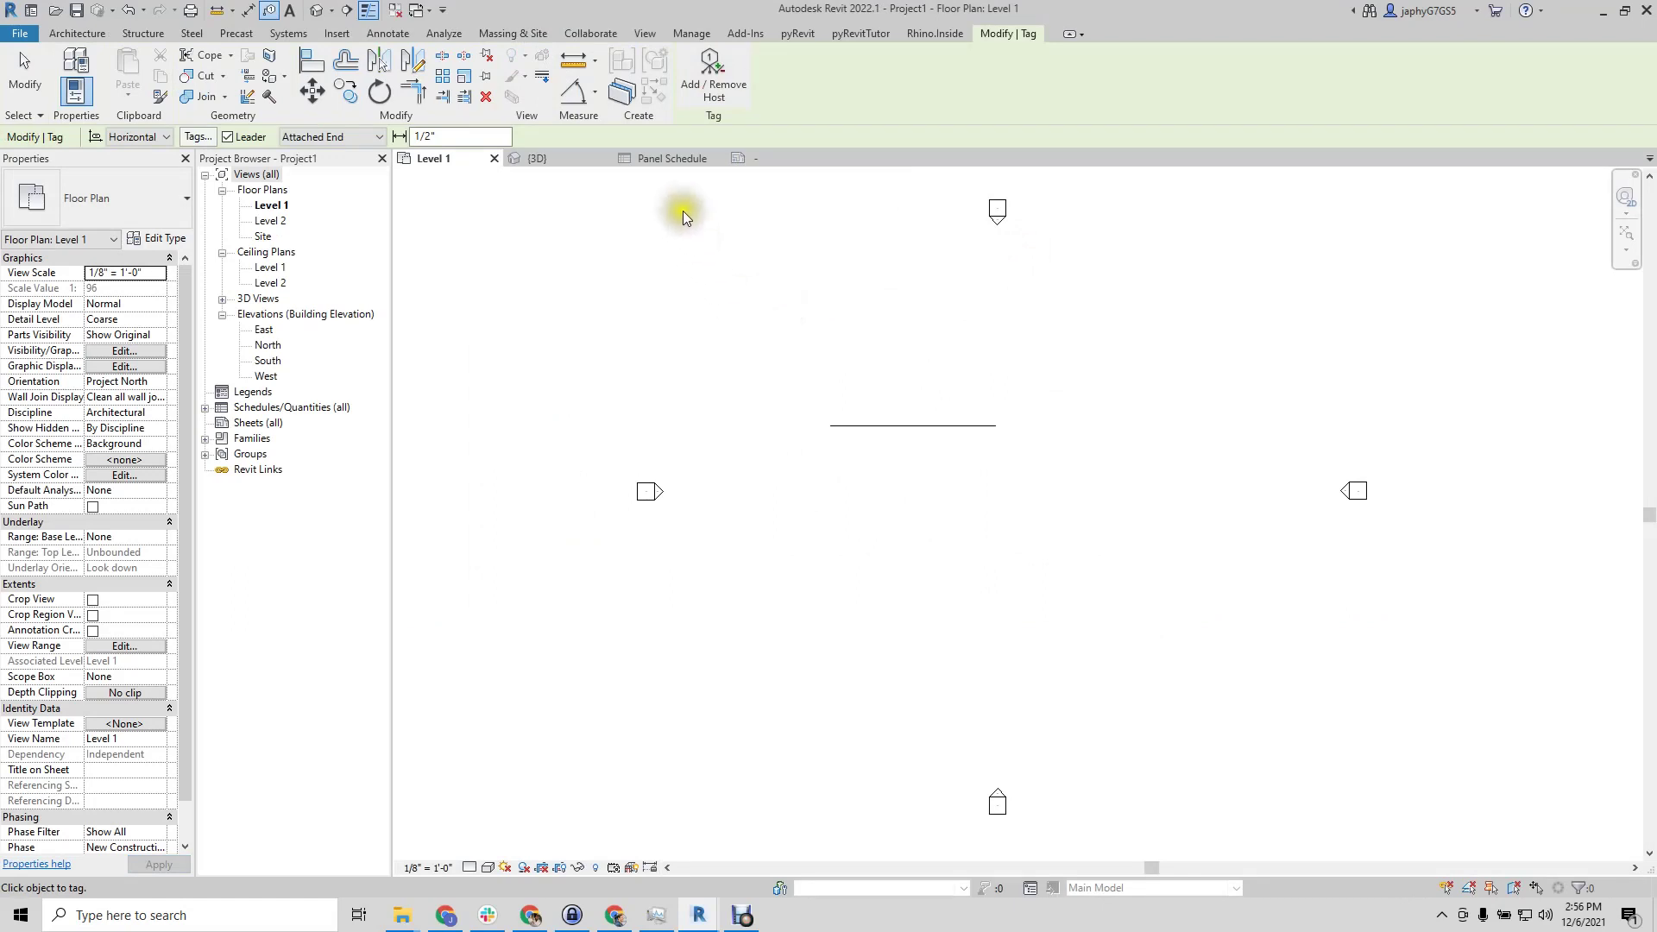
Open the South elevation and Tag All curtain panels using Curtain Panel Tags
{"action": "double_click", "coordinate": [269, 360]}
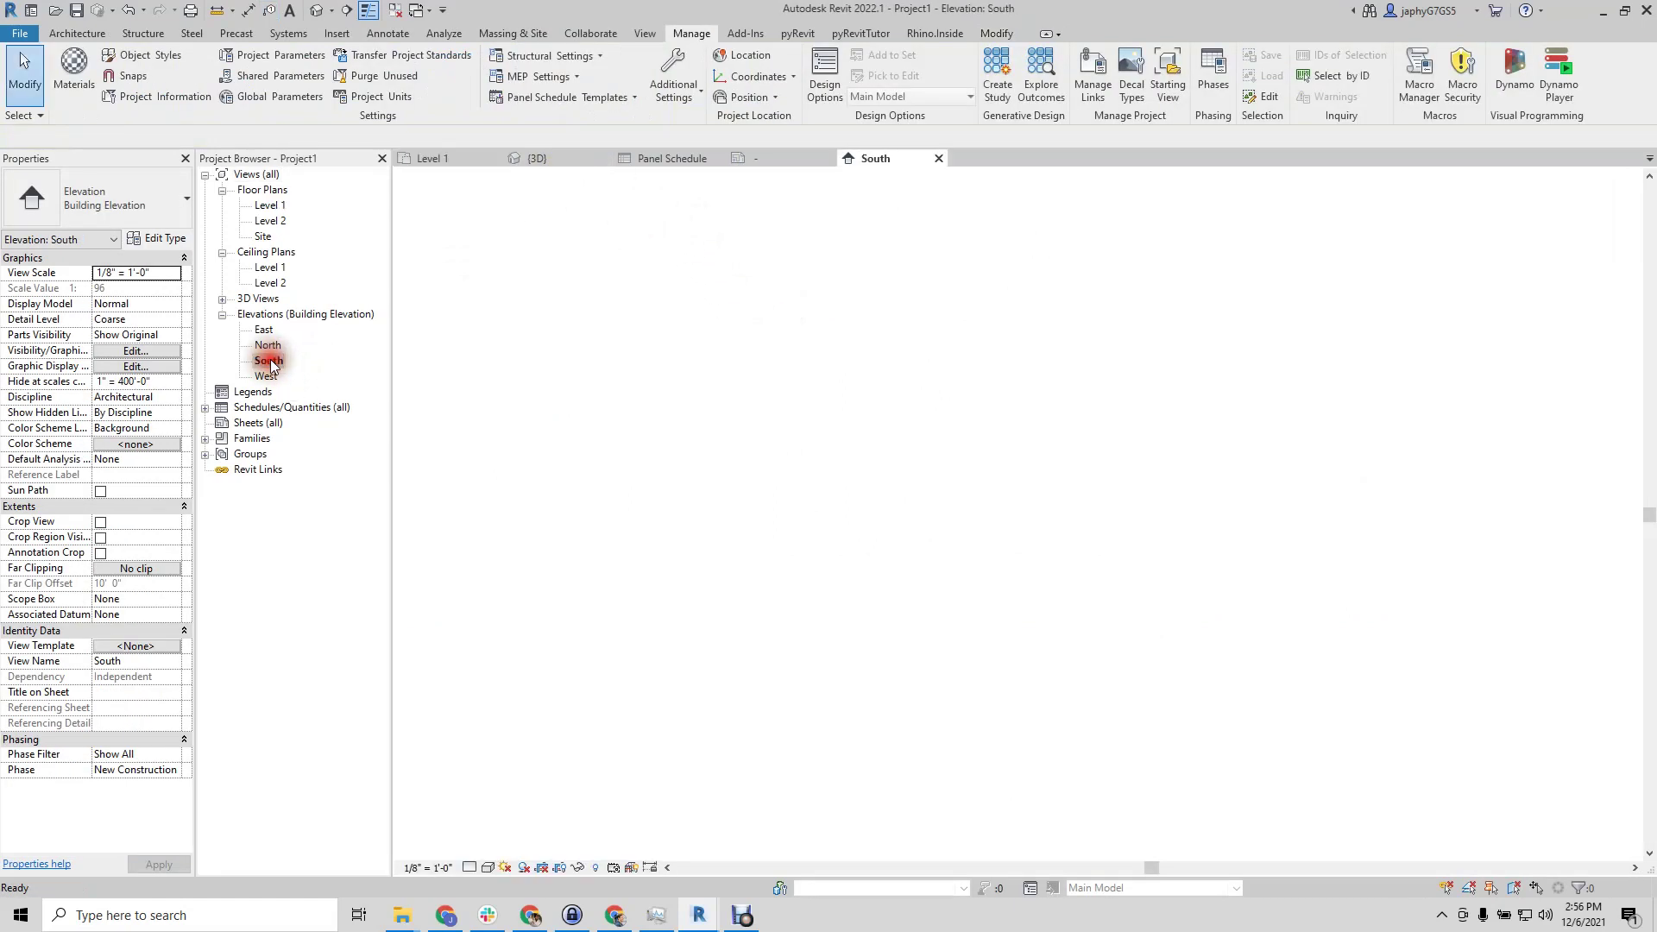
{"action": "scroll", "coordinate": [795, 592], "scroll_direction": "up", "scroll_amount": 3}
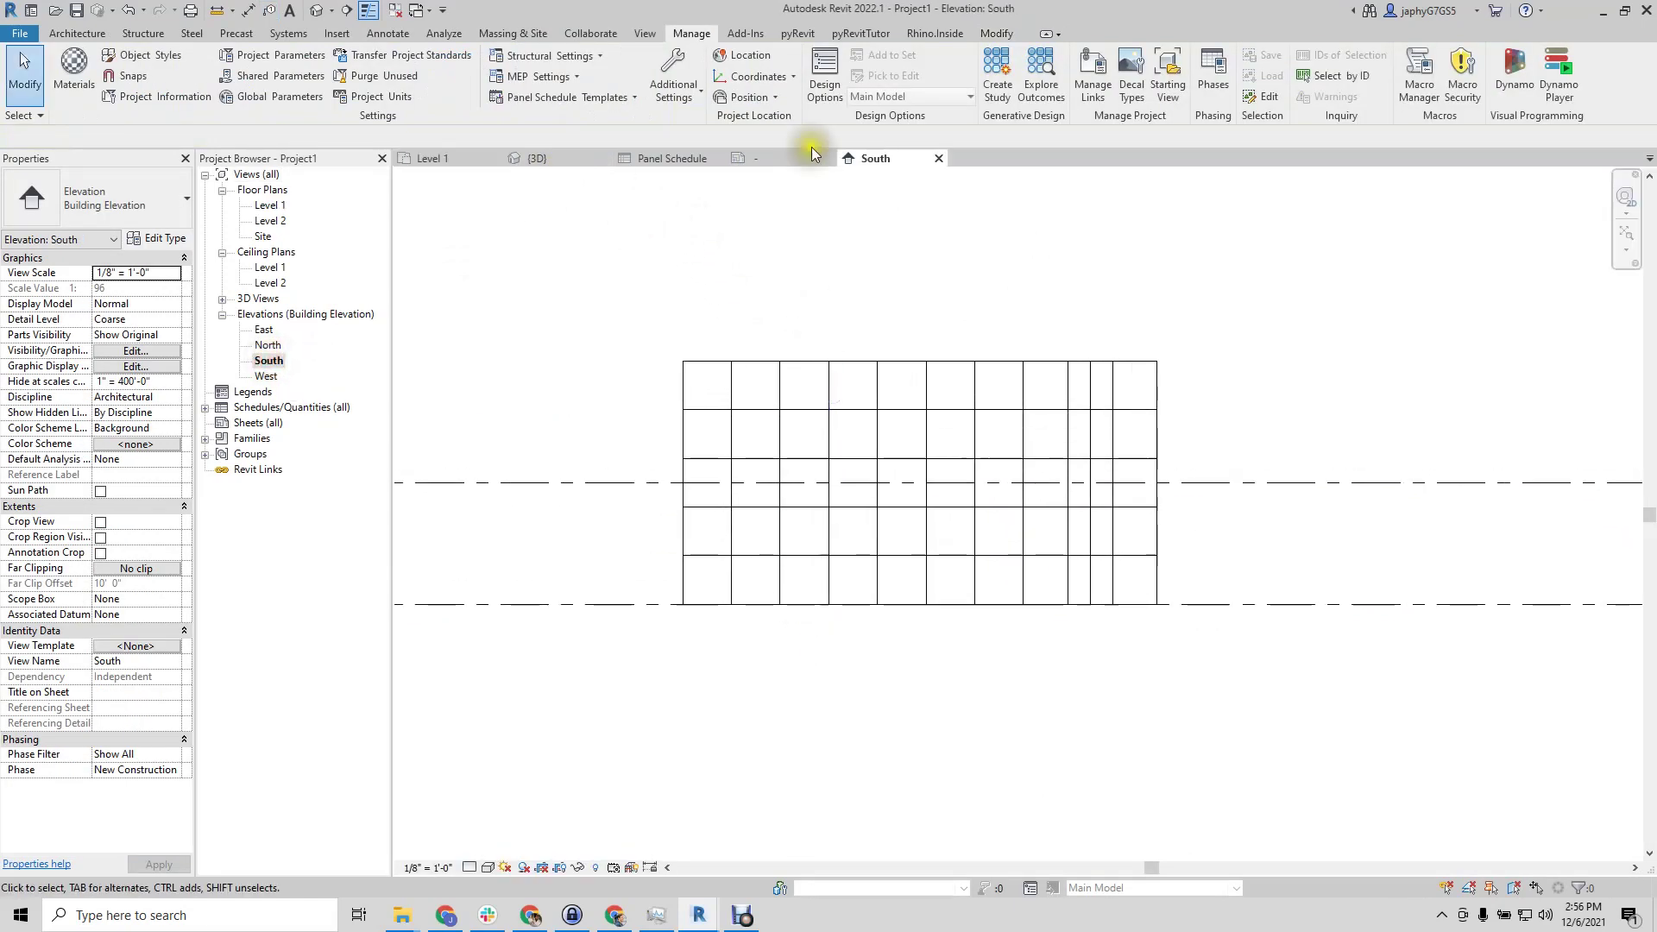
{"action": "left_click", "coordinate": [388, 33]}
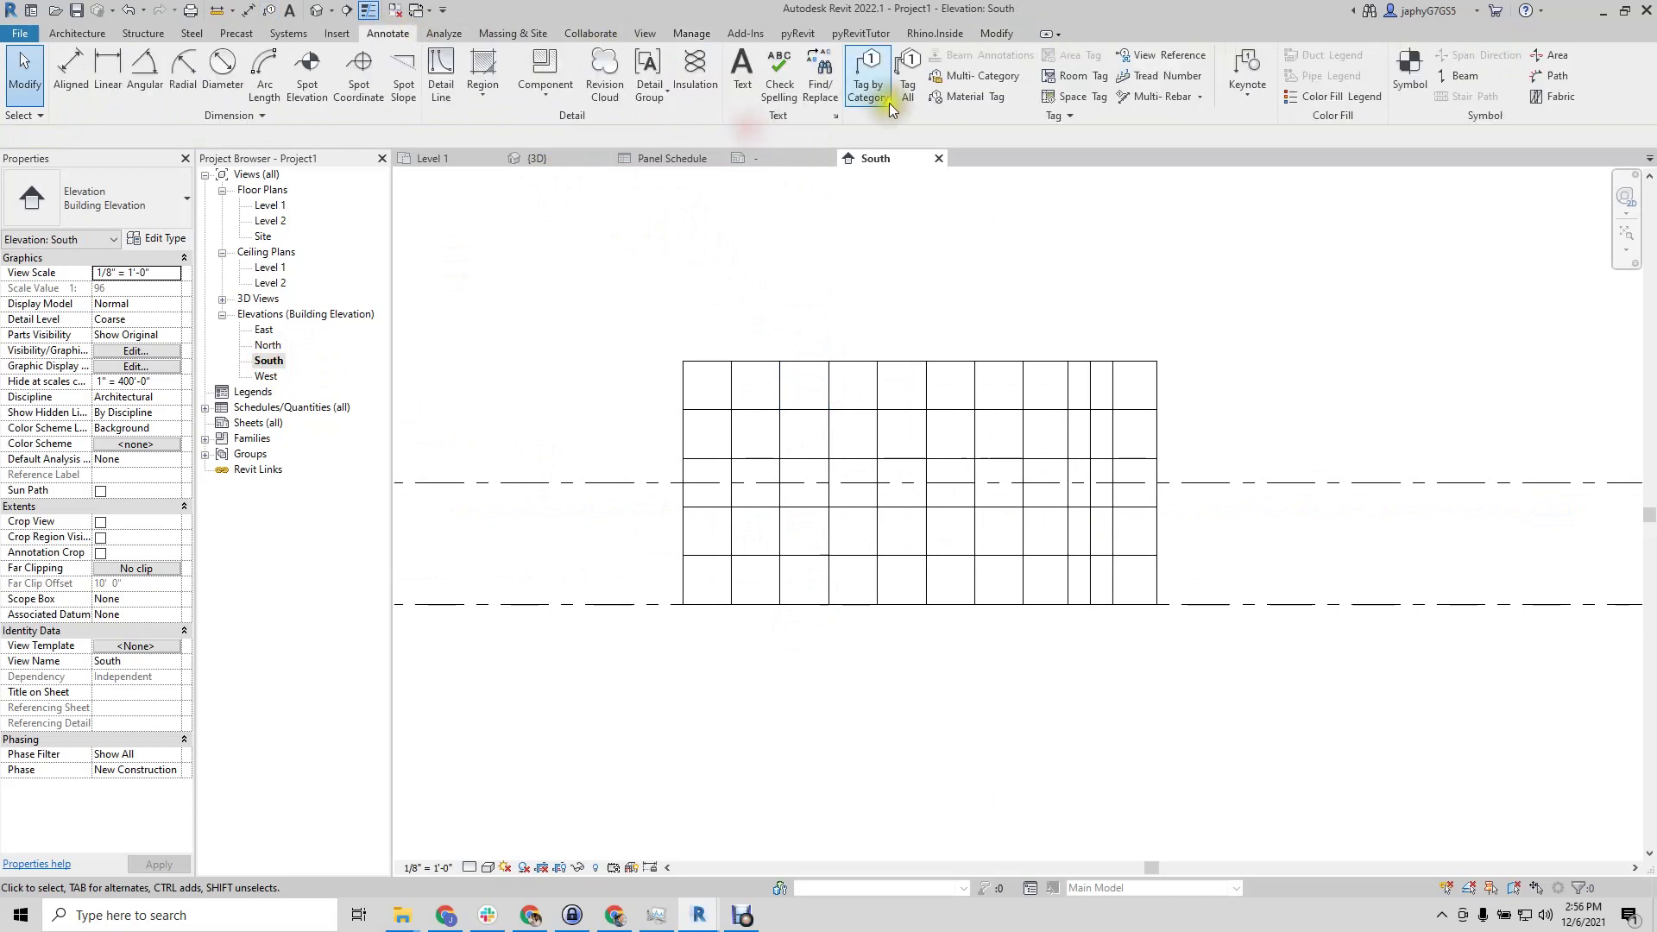
{"action": "left_click", "coordinate": [907, 82]}
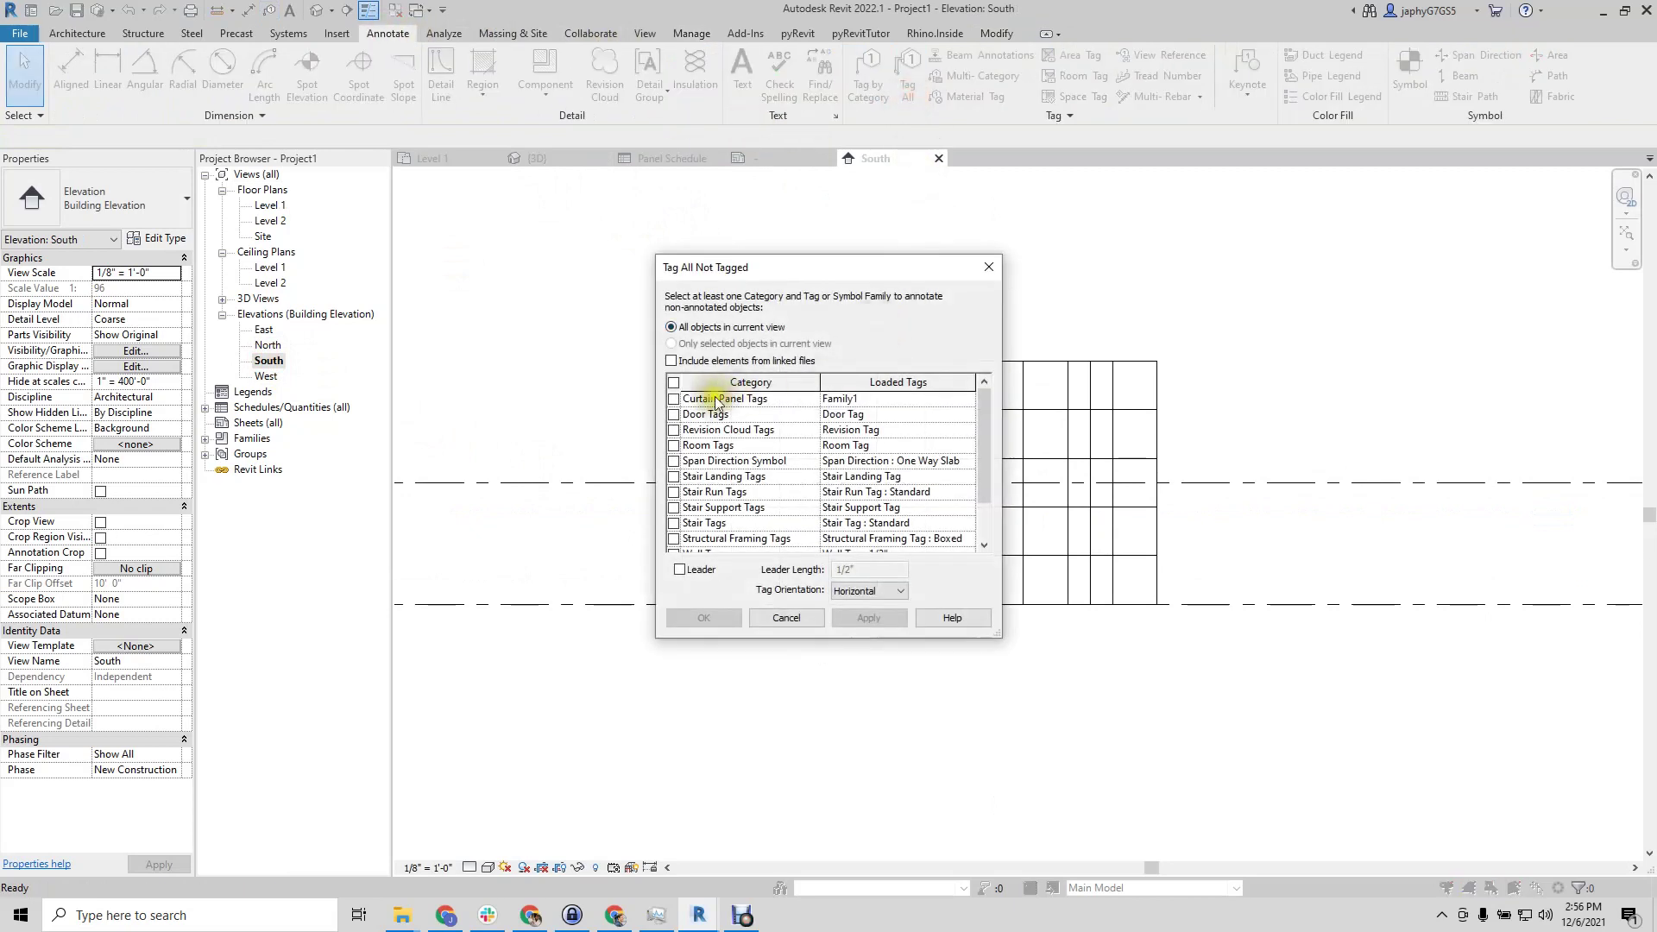
{"action": "left_click", "coordinate": [697, 402]}
{"action": "left_click", "coordinate": [870, 618]}
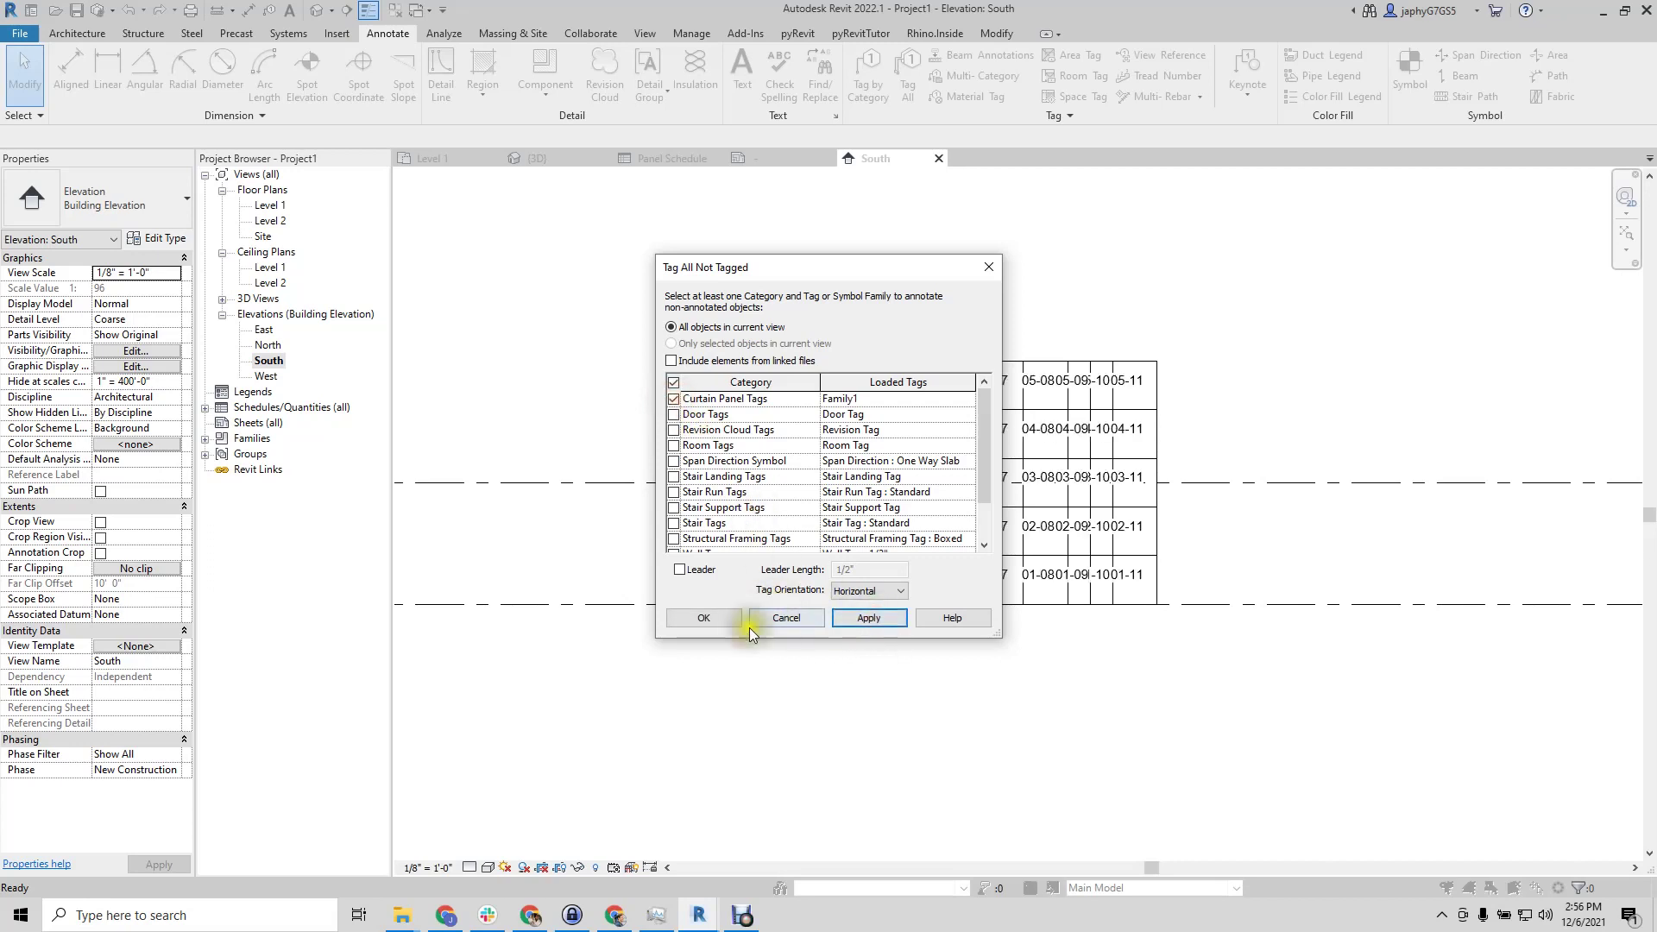
{"action": "left_click", "coordinate": [701, 618]}
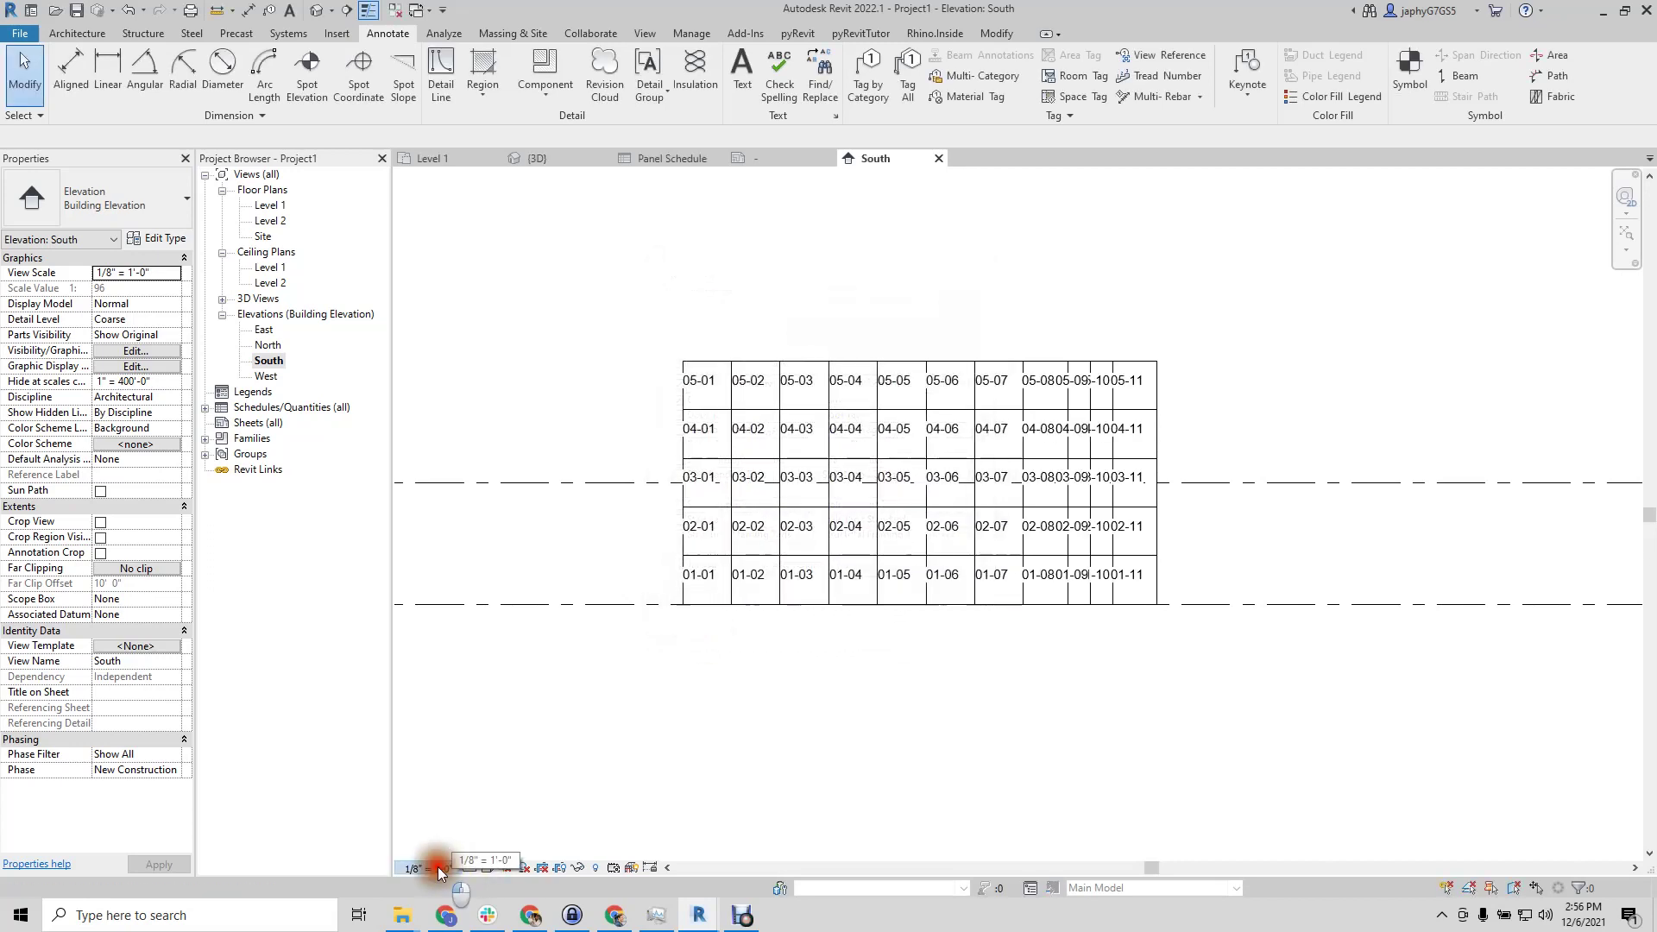
Set the South elevation to 1/4" = 1'-0" and Shaded, then check panel 05-07's Panel-ID
{"action": "left_click", "coordinate": [437, 866]}
{"action": "left_click", "coordinate": [449, 490]}
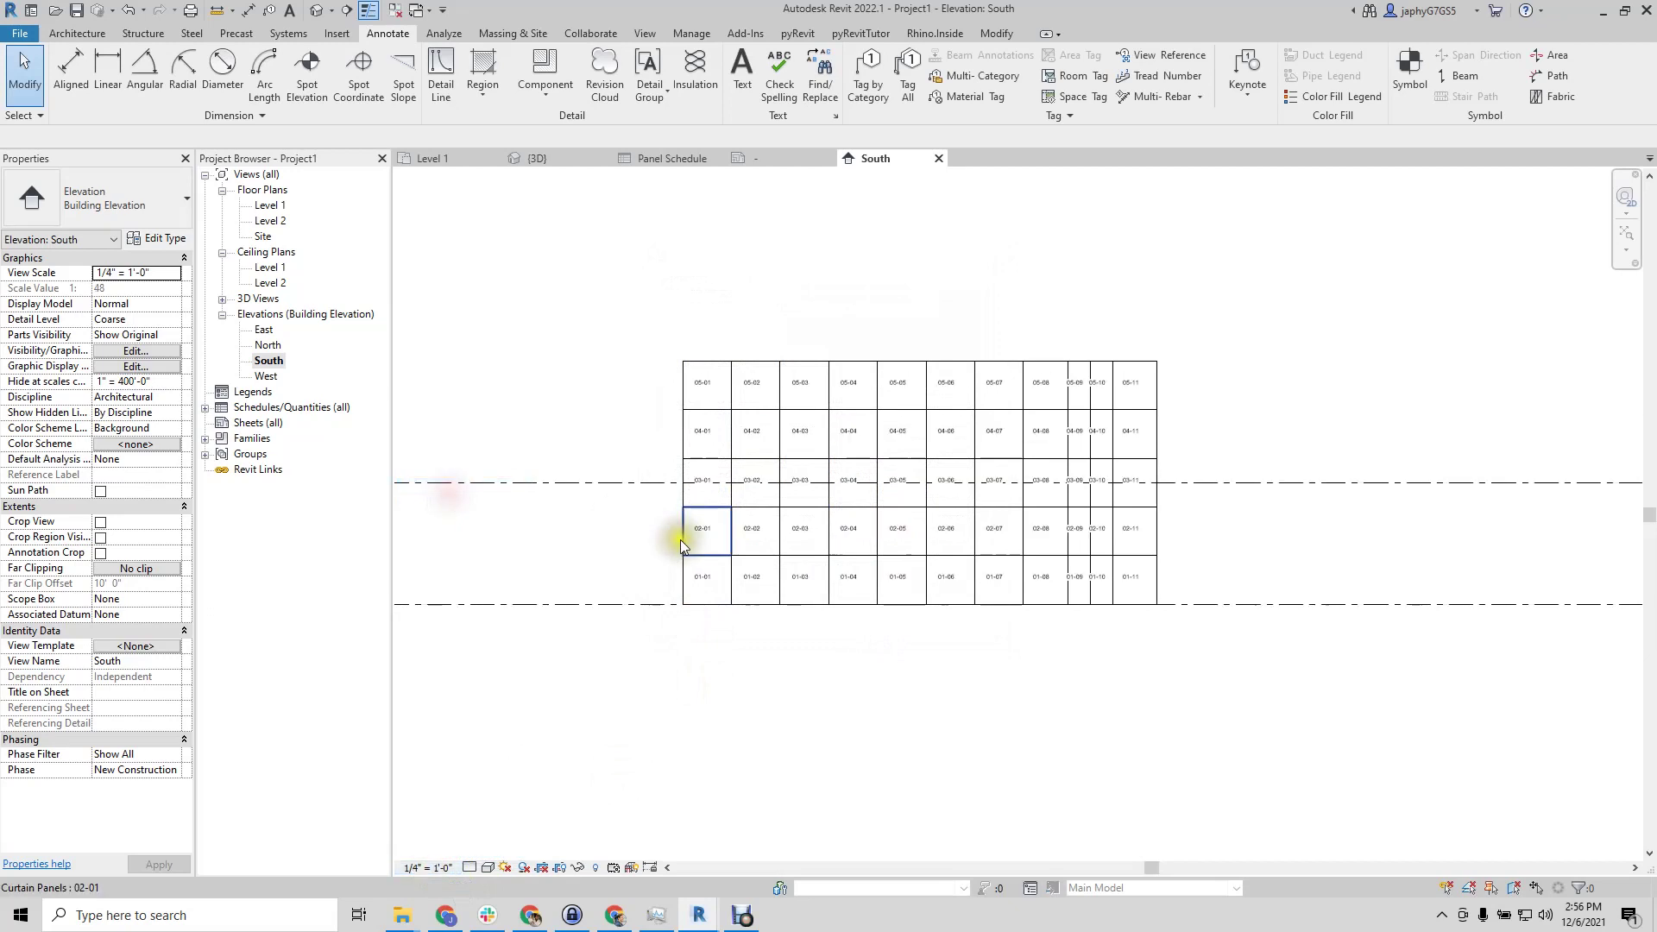
{"action": "left_click", "coordinate": [489, 868]}
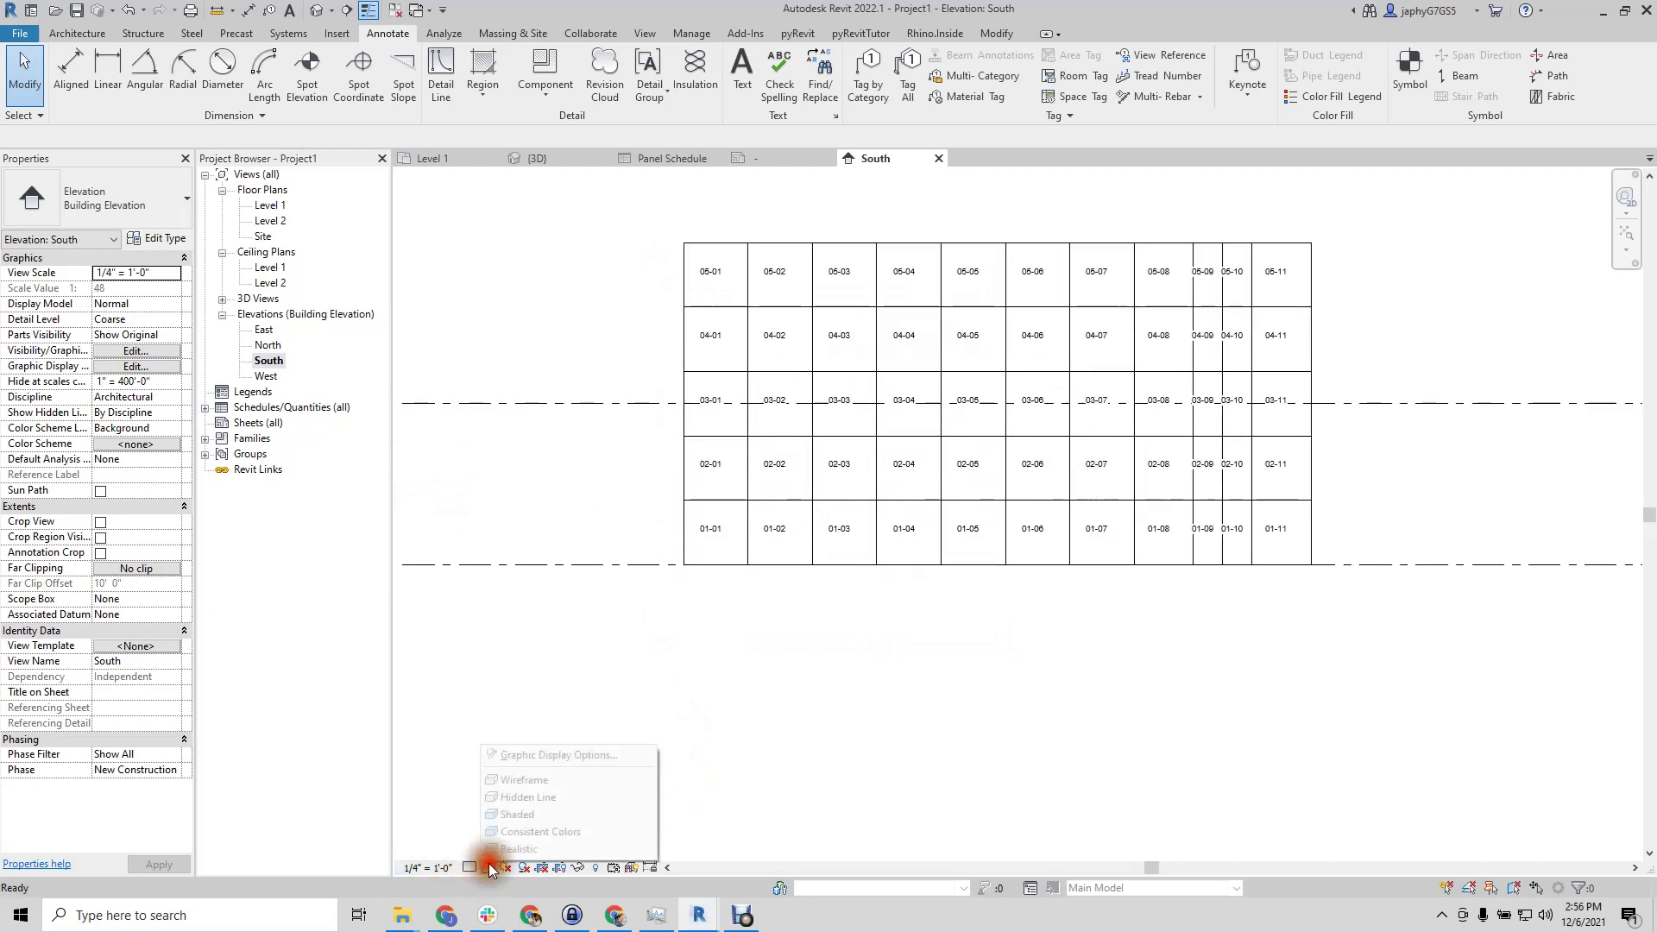
{"action": "left_click", "coordinate": [518, 806]}
{"action": "scroll", "coordinate": [1033, 685], "scroll_direction": "up", "scroll_amount": 3}
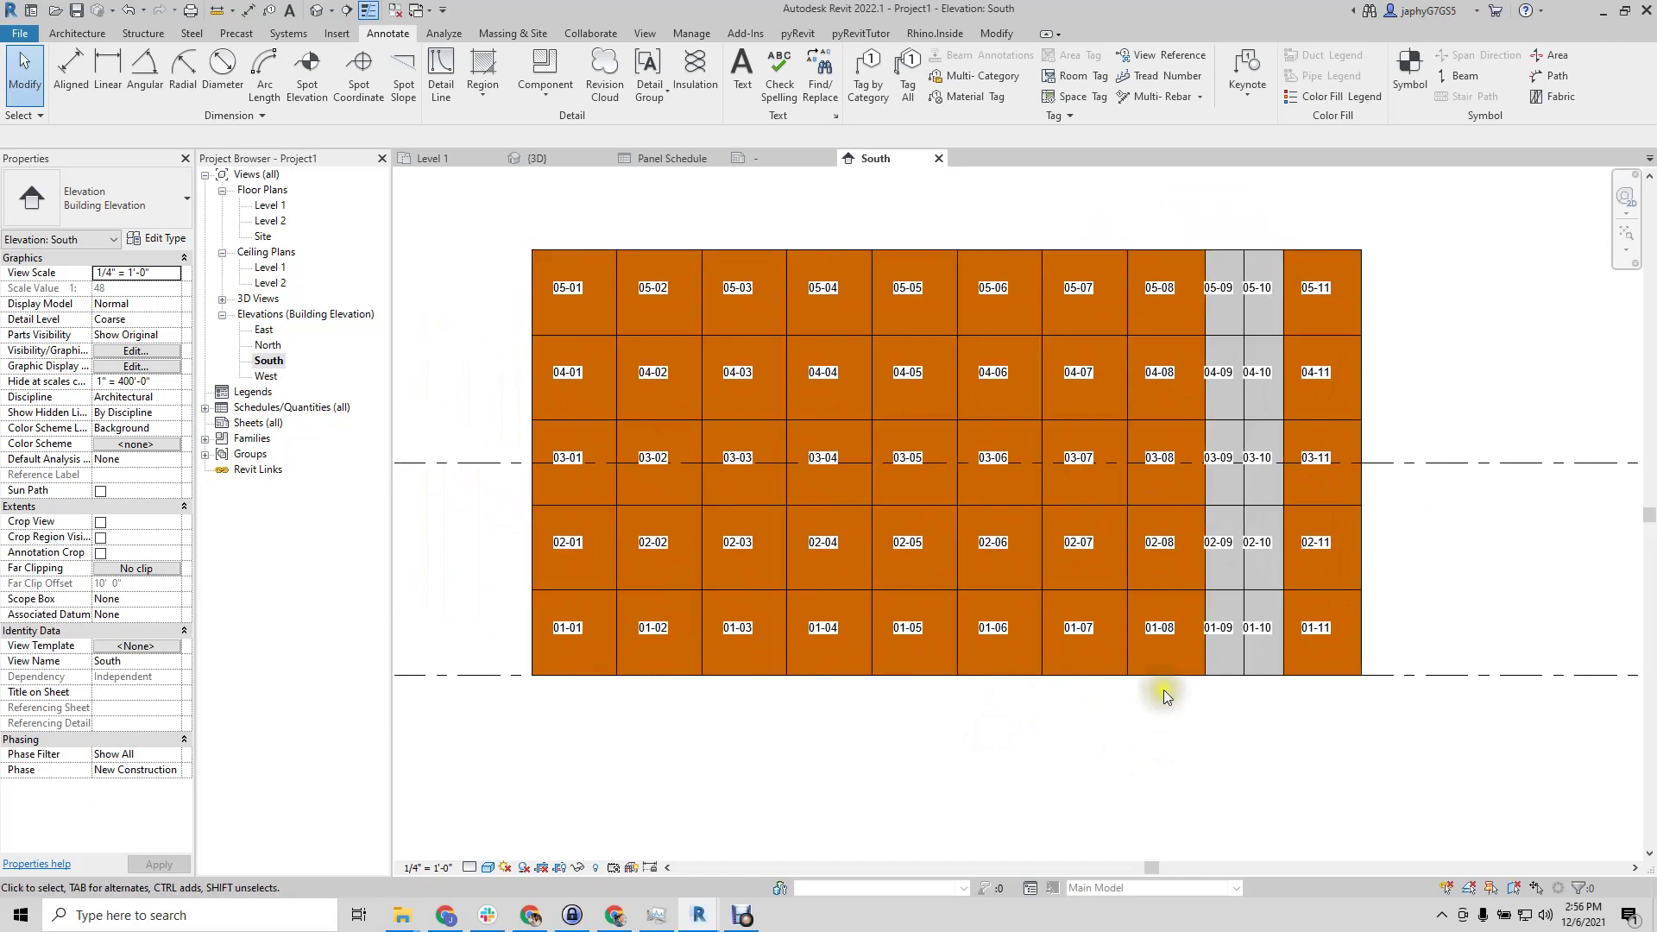
{"action": "left_click", "coordinate": [1101, 256]}
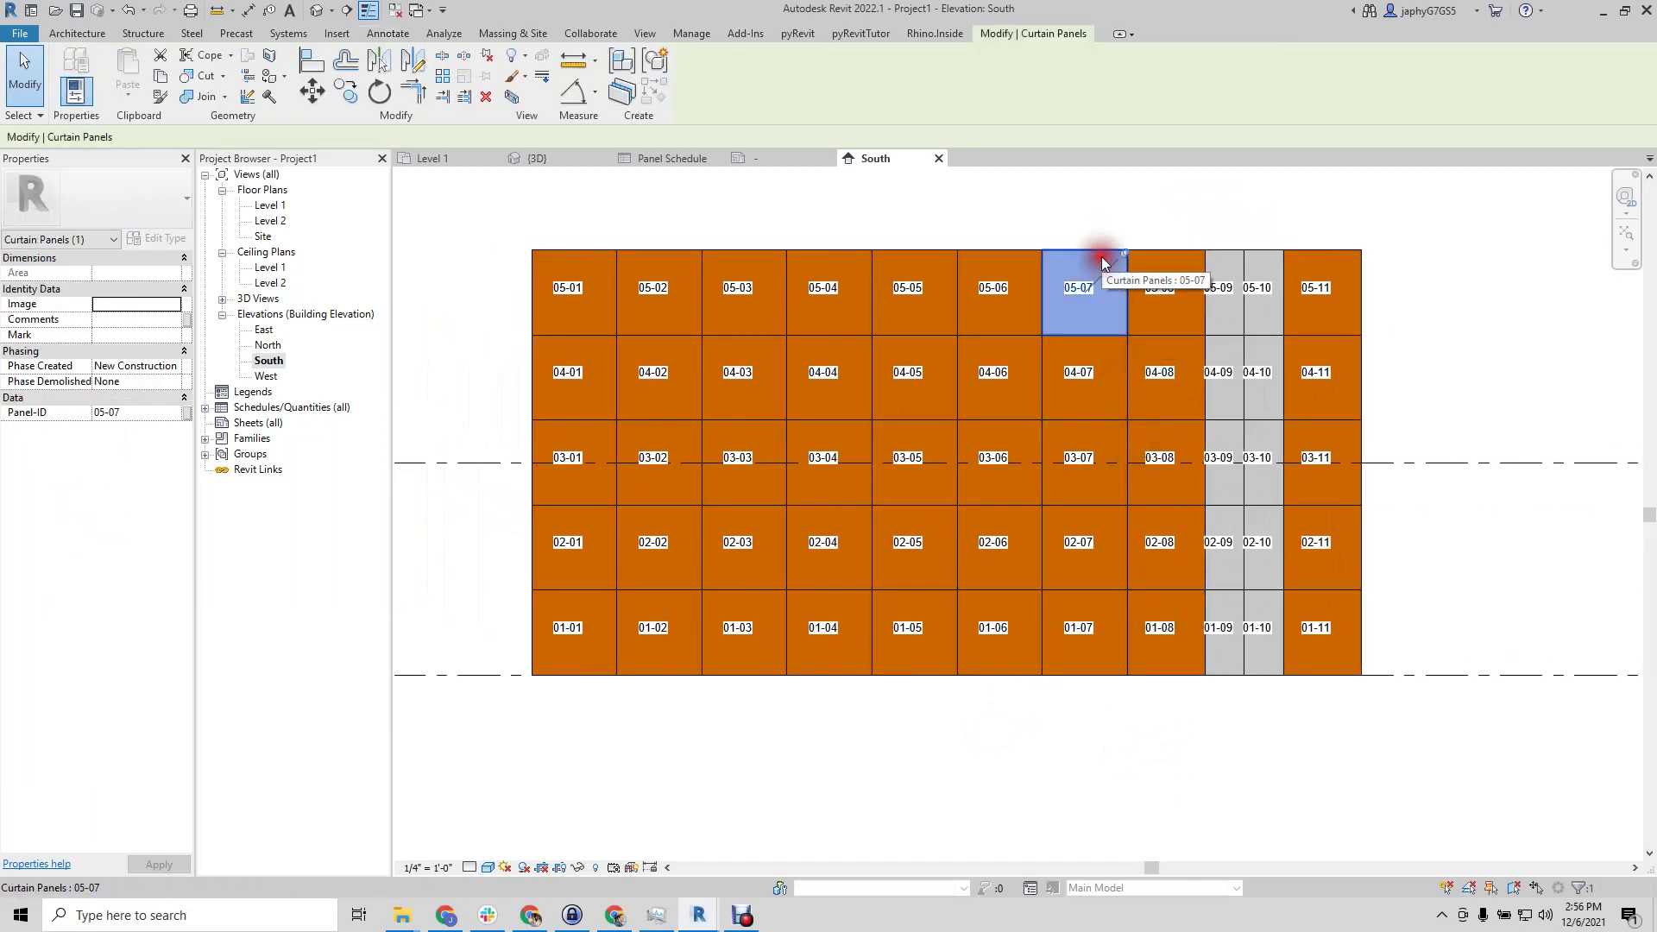
{"action": "left_click", "coordinate": [1049, 226]}
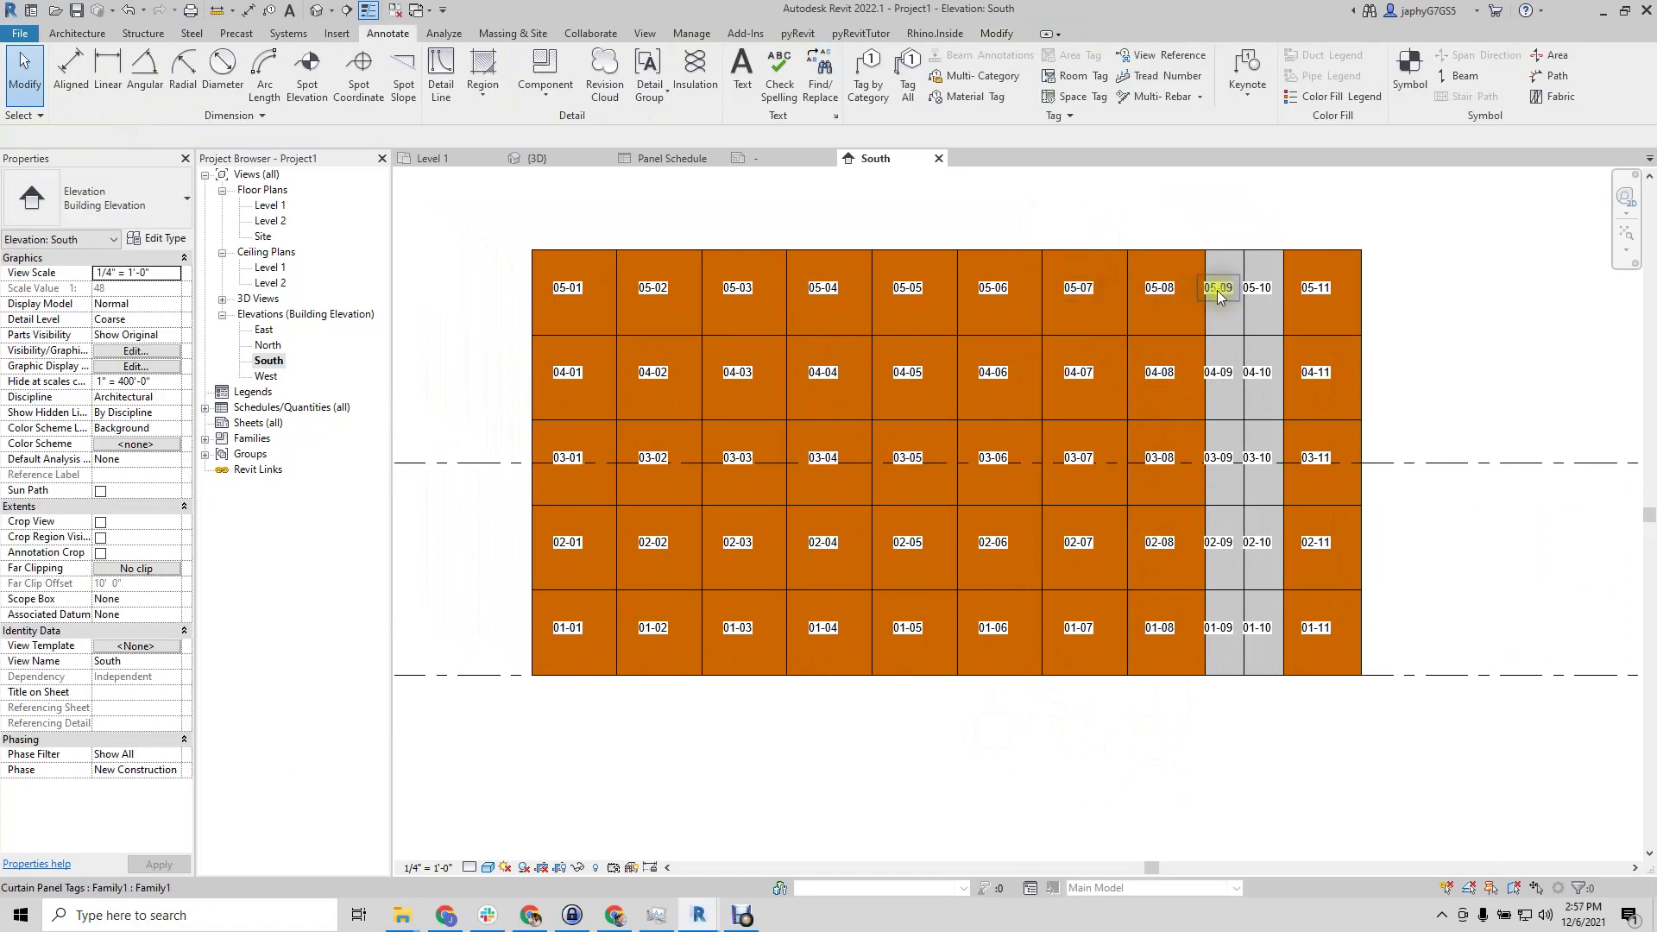